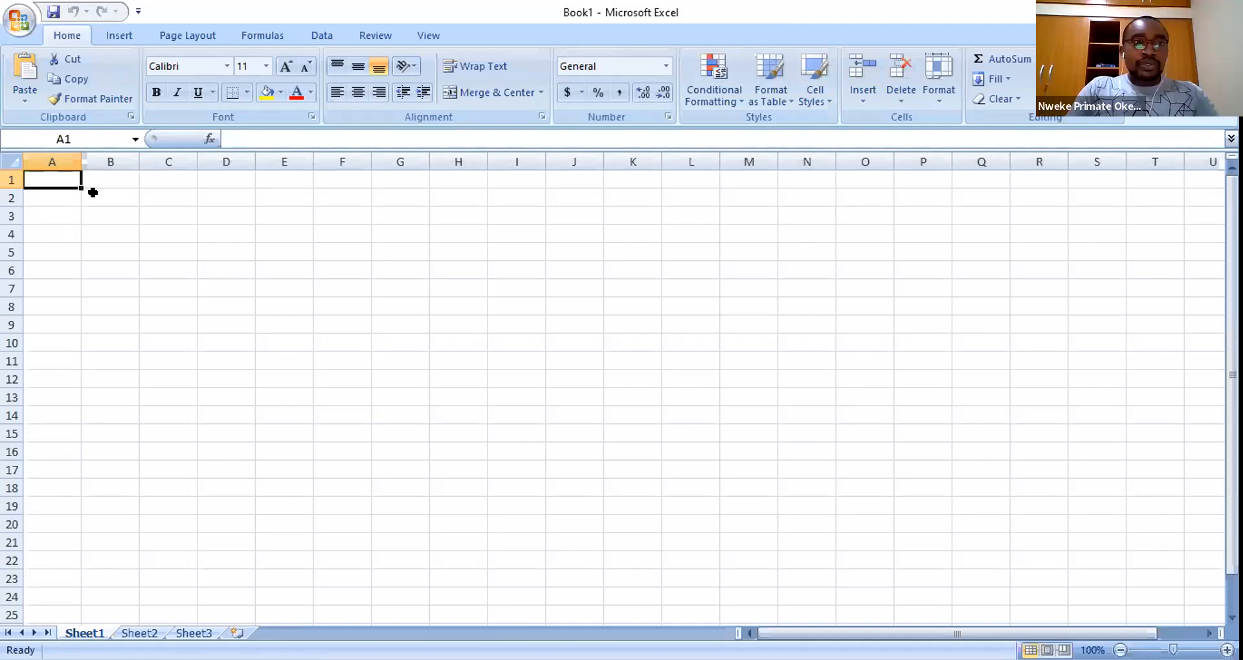
# - Enter the headers Name, State and email in cells A1 to C1
pyautogui.write('Name')
pyautogui.press('Tab')
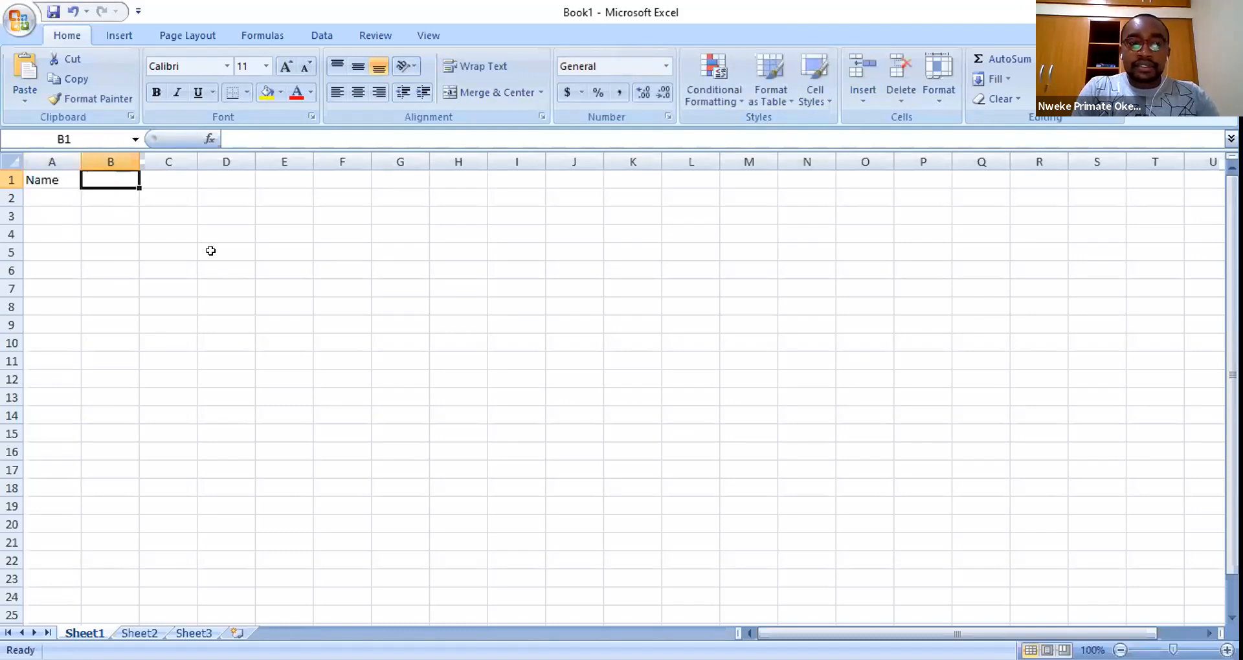
pyautogui.write('State')
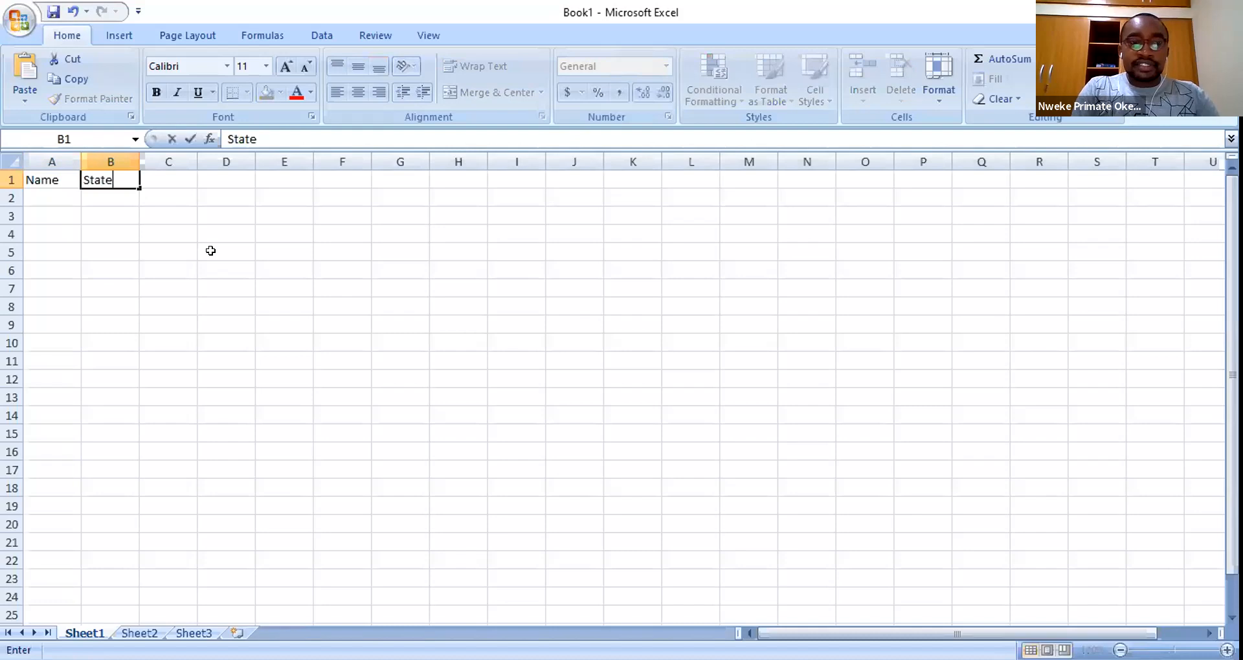
pyautogui.press('Tab')
pyautogui.write('email')
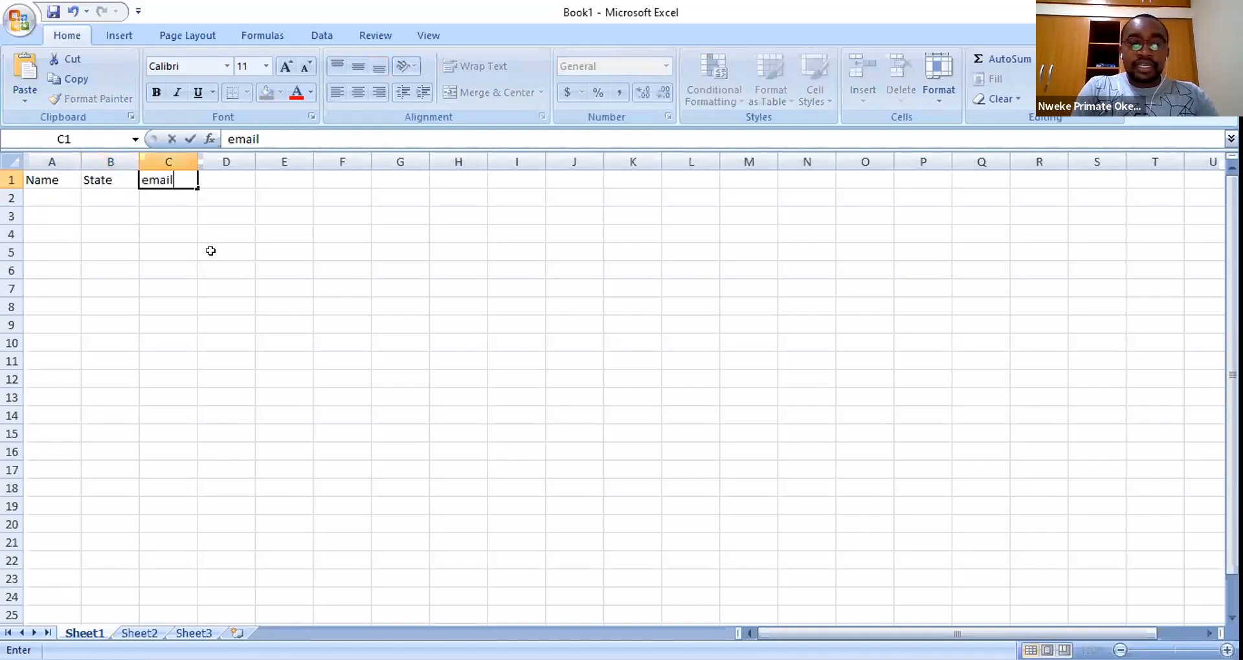
pyautogui.press('Tab')
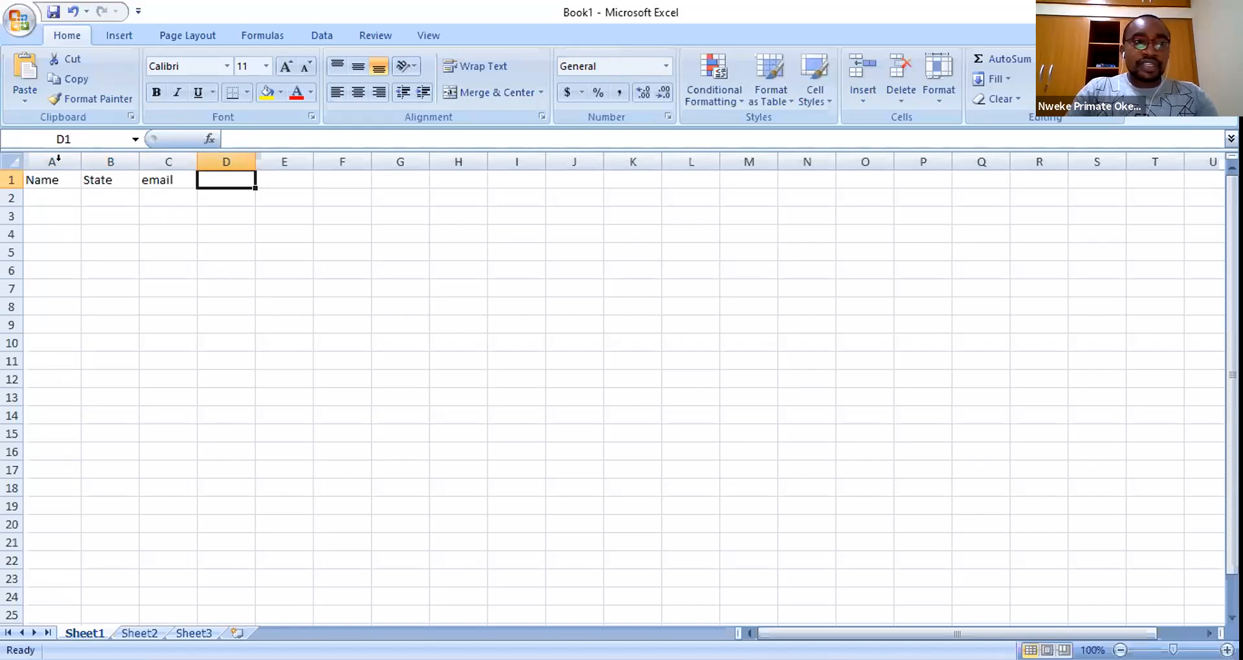
# - Select columns A to C together and zoom in on the sheet
pyautogui.moveTo(56, 162); pyautogui.dragTo(141, 151)
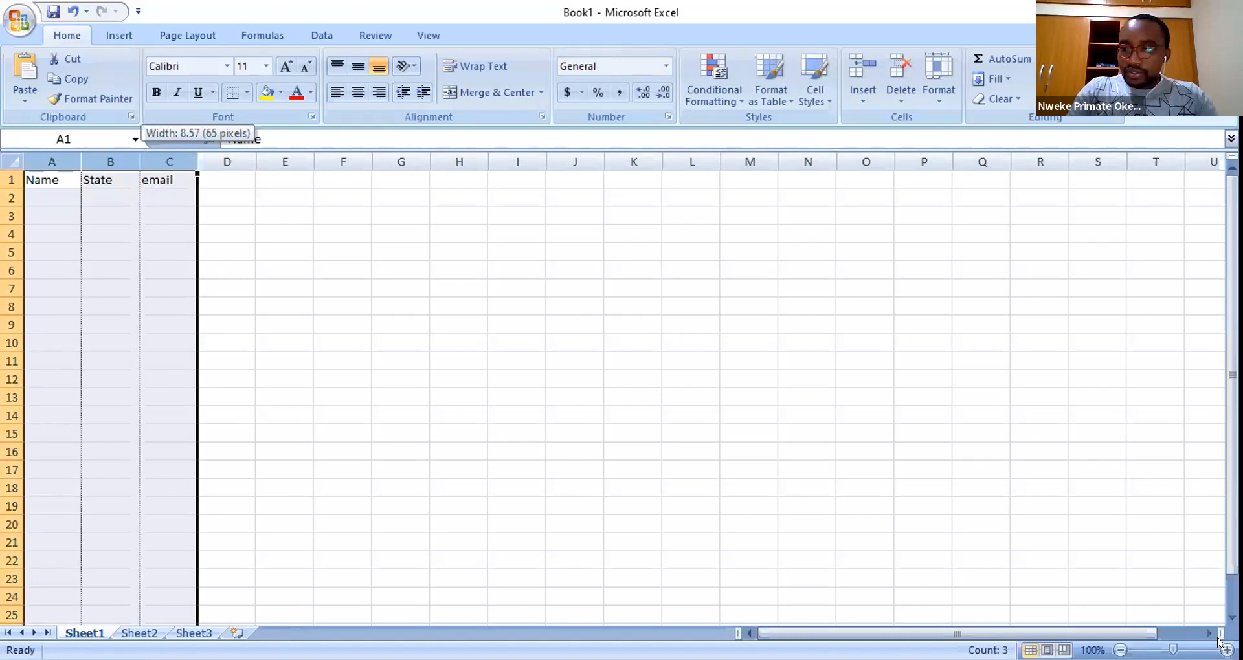
pyautogui.click(1225, 649)
pyautogui.click(1225, 649)
pyautogui.click(1226, 649)
pyautogui.click(1225, 649)
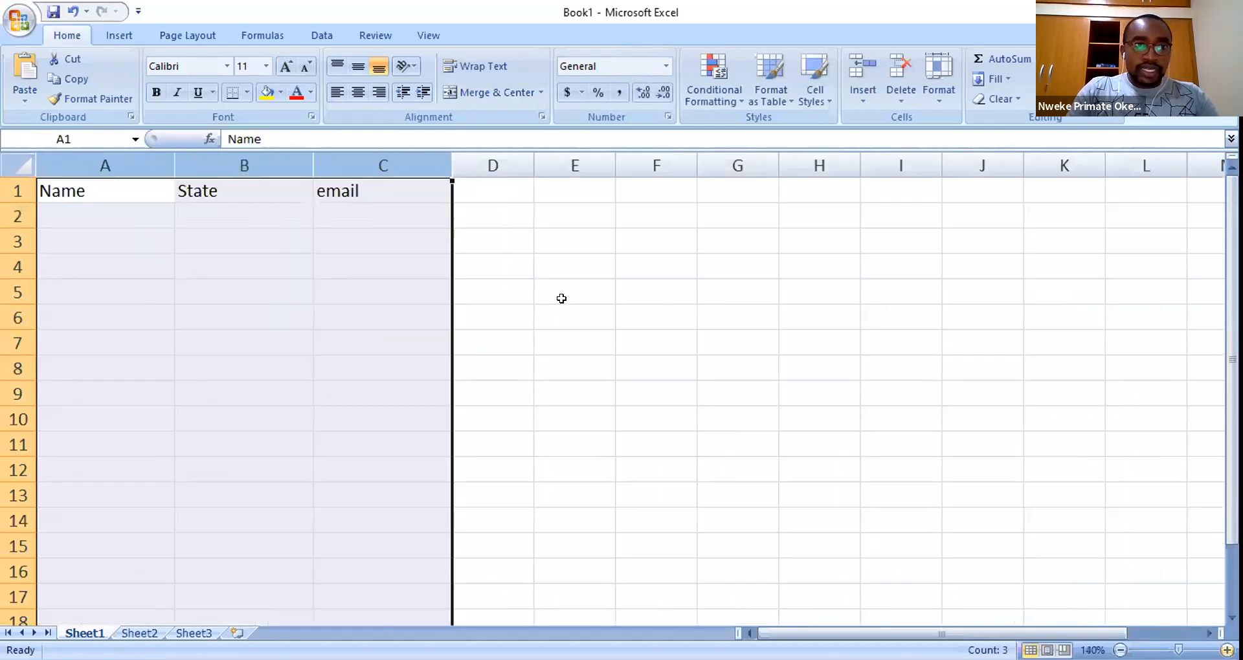
pyautogui.scroll(1, 92, 223)
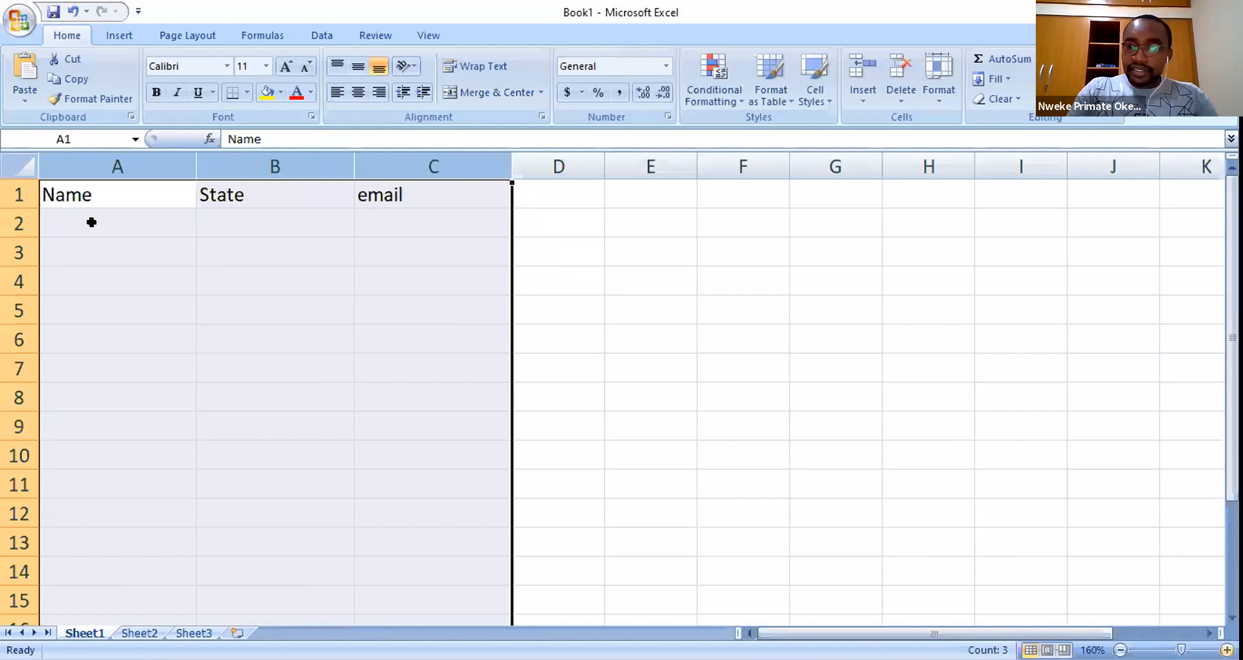
pyautogui.click(432, 310)
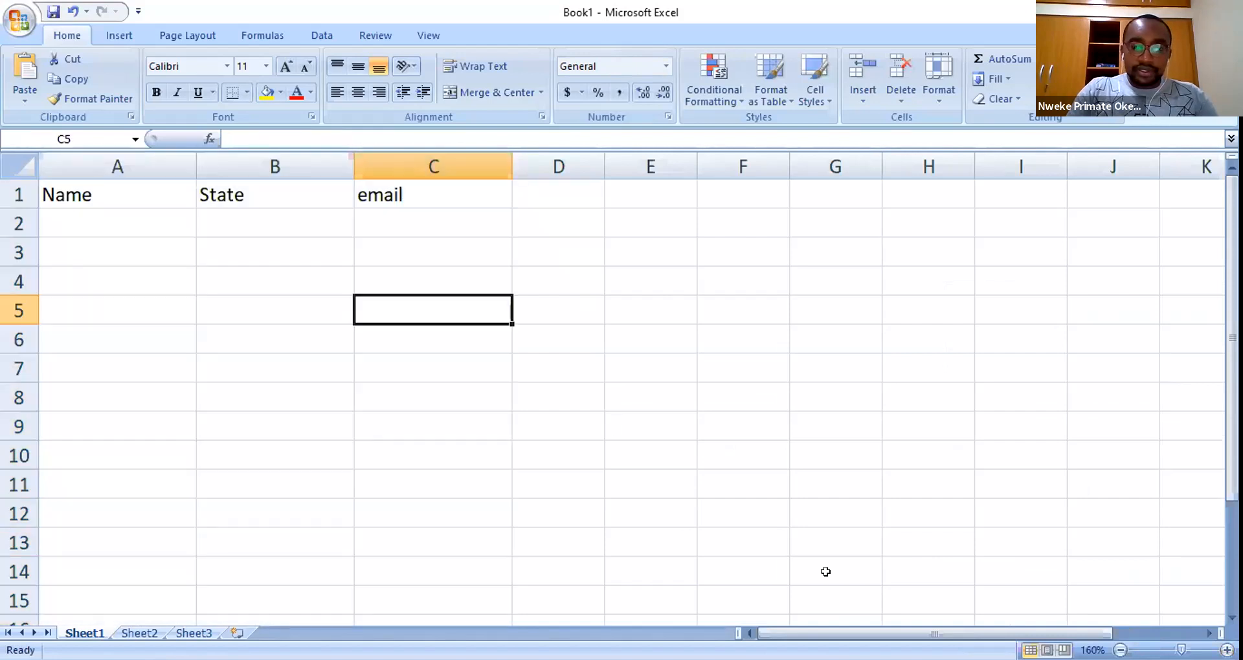
pyautogui.click(825, 572)
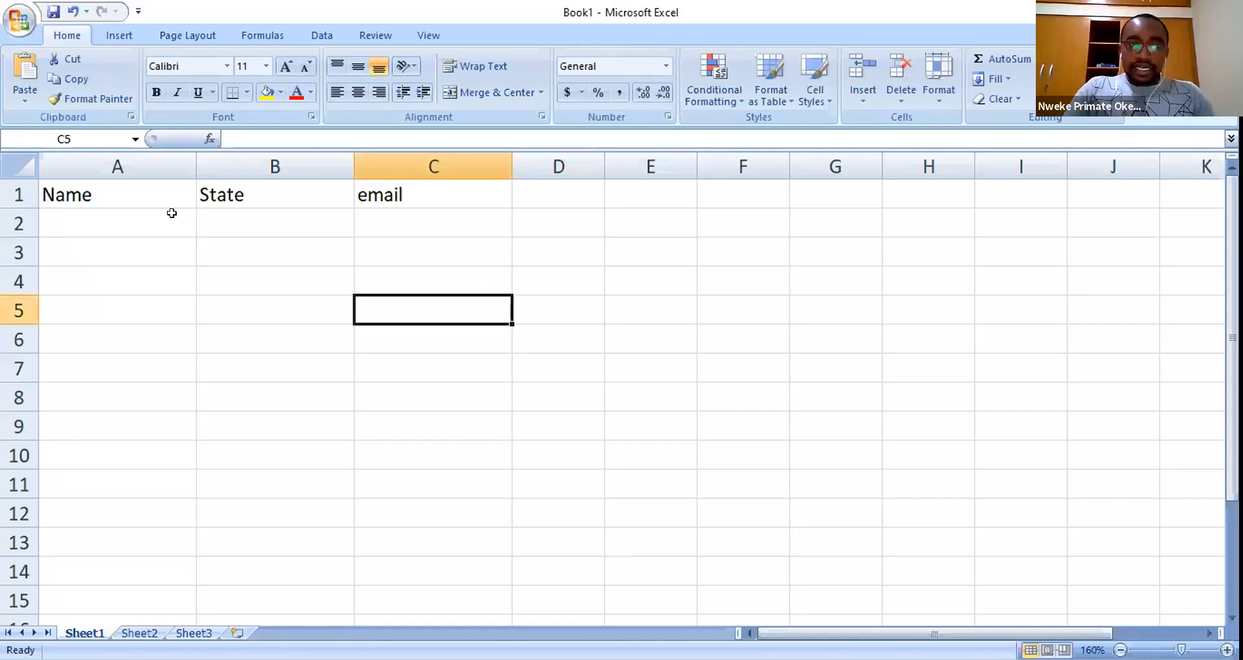
pyautogui.click(171, 213)
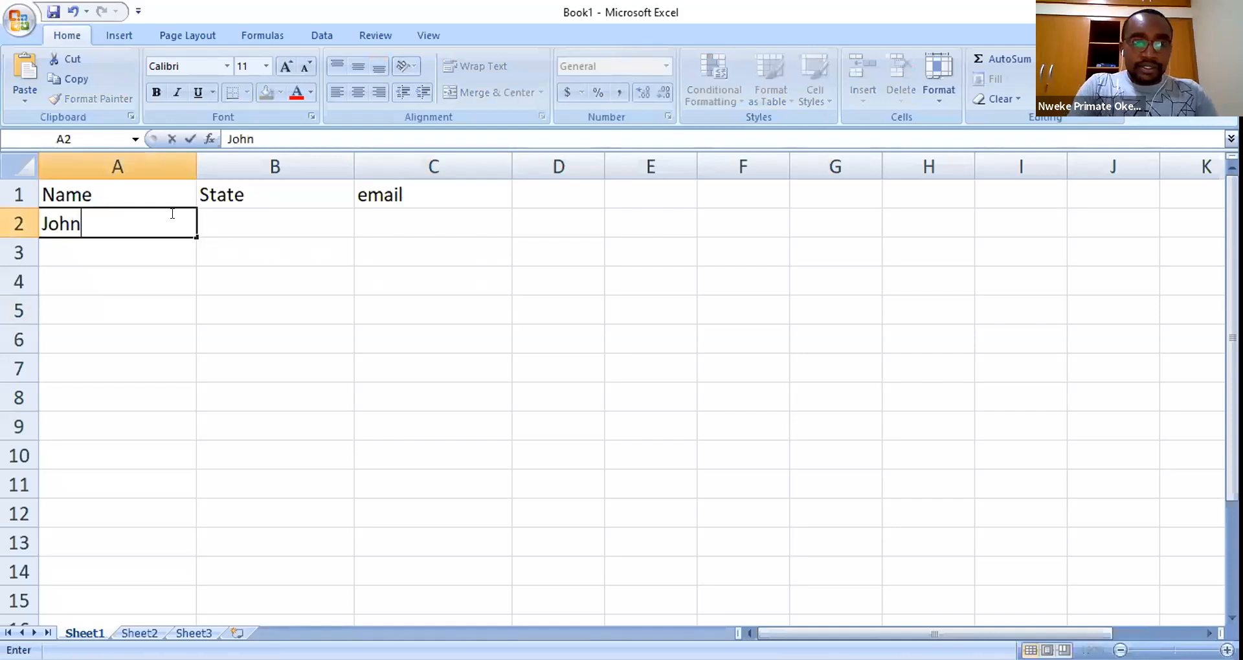
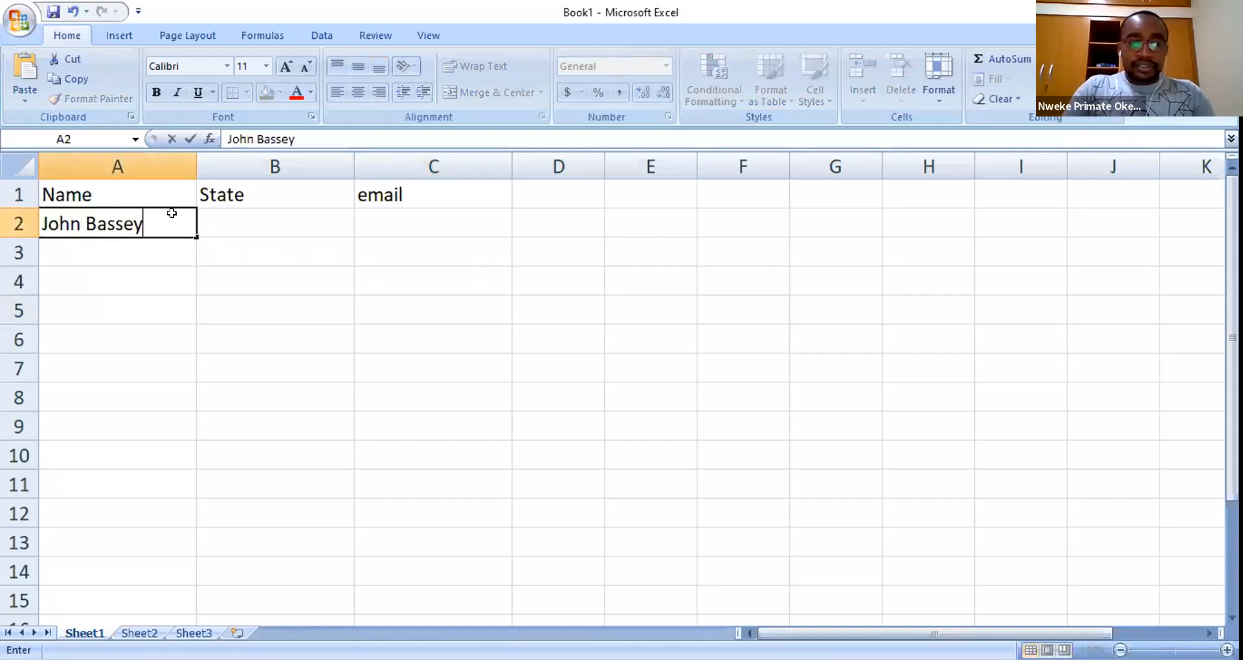
# - Put the first contact's name in A2 and Akwa Ibom in B2, then widen column C
pyautogui.write('a Ibom')
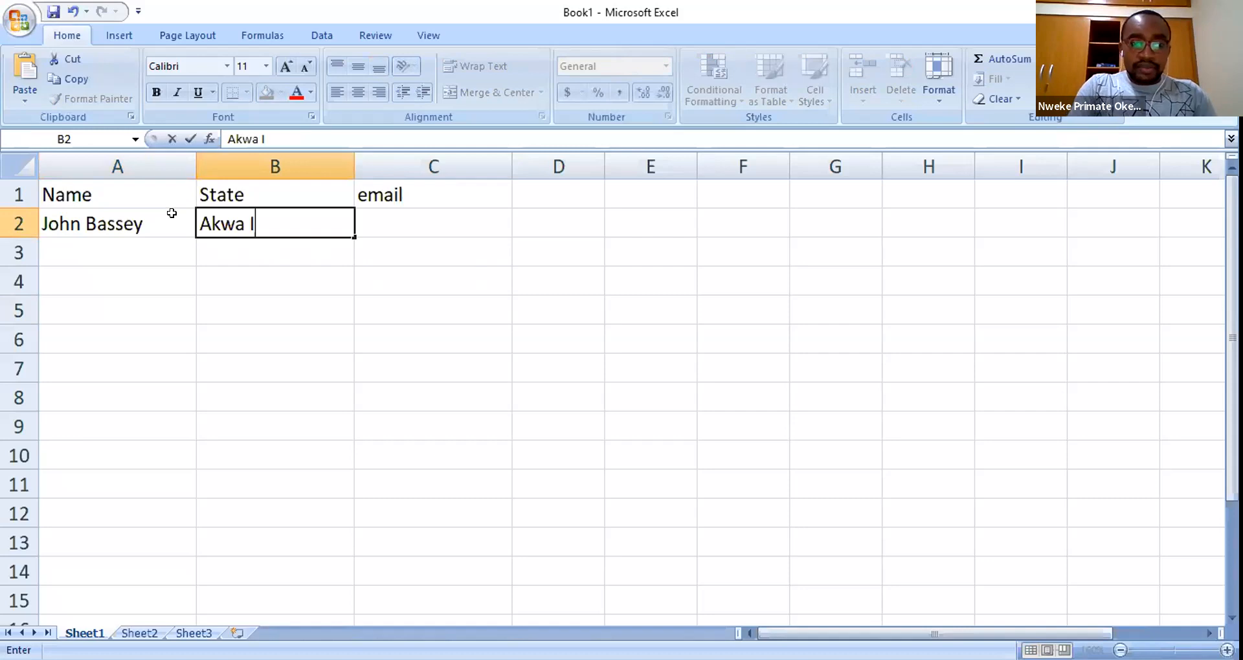
pyautogui.press('Tab')
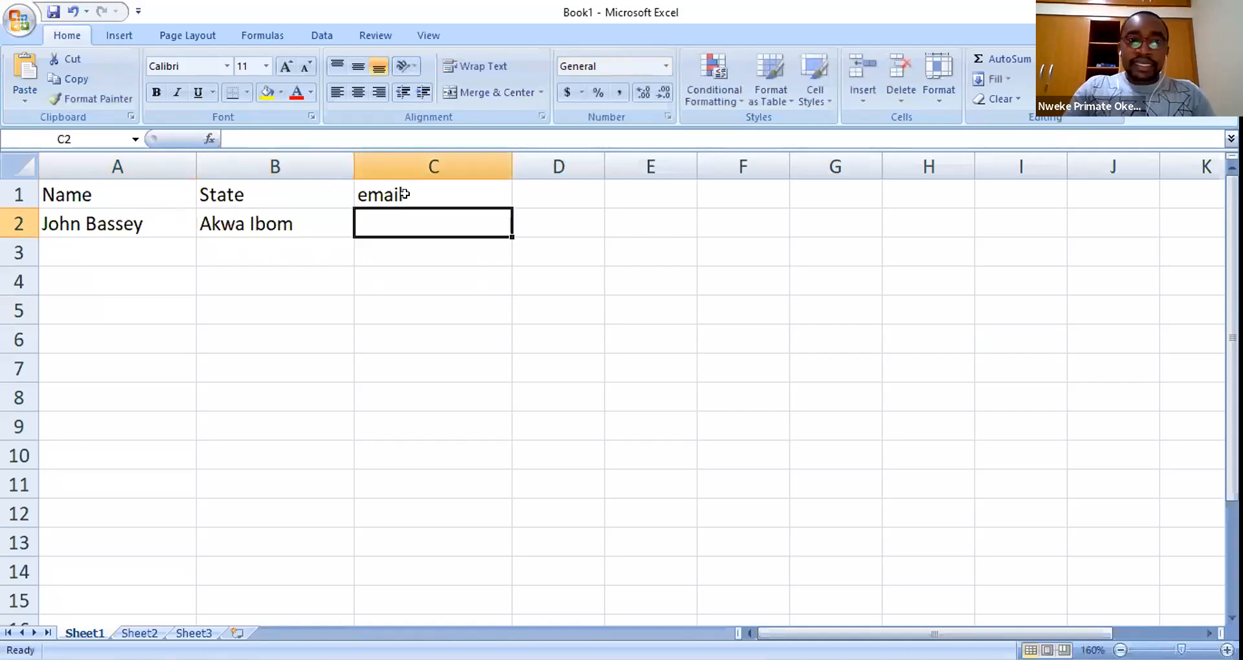
pyautogui.moveTo(512, 159); pyautogui.dragTo(549, 159)
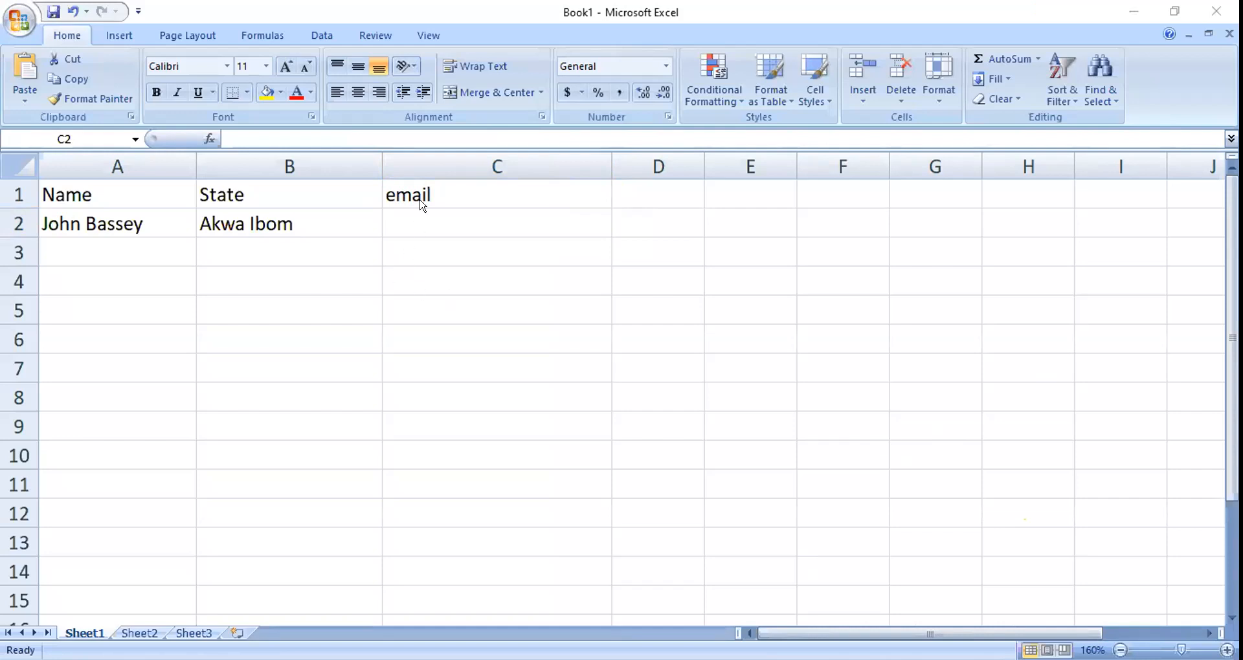
# - Paste and trim the first contact's e-mail in C2, then shorten row 2
pyautogui.click(319, 137)
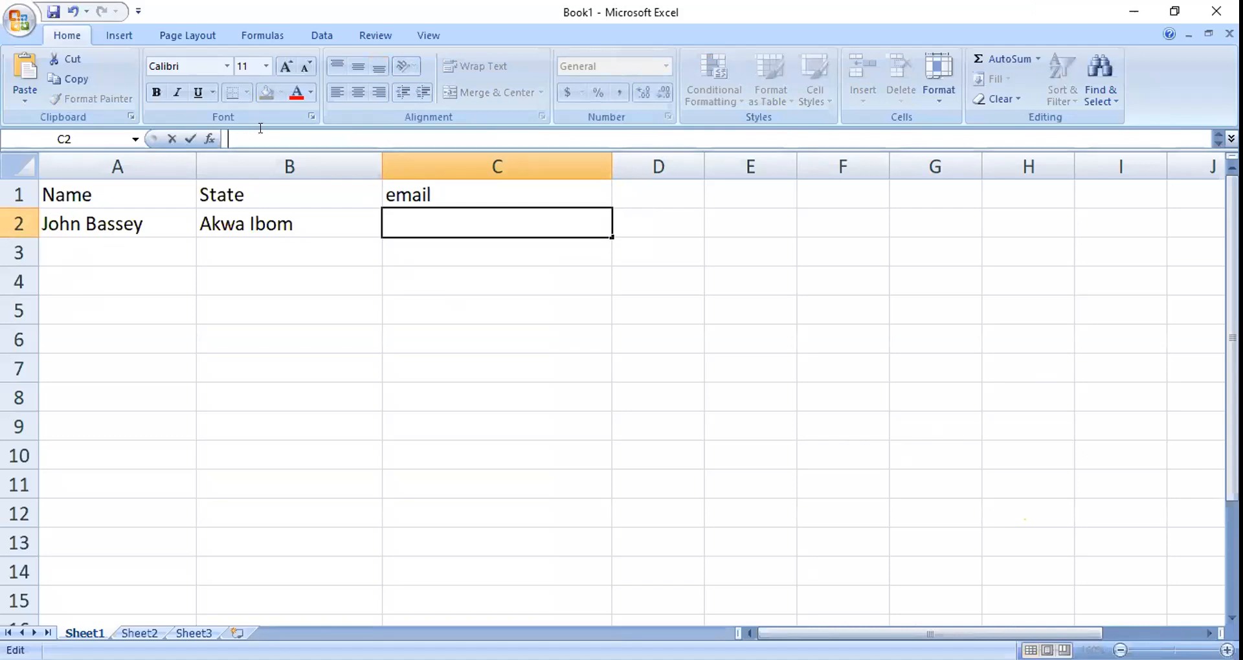
pyautogui.click(425, 228)
pyautogui.hotkey('ctrl', 'v')
pyautogui.press('Return')
pyautogui.press('Return')
pyautogui.moveTo(353, 139); pyautogui.dragTo(216, 137)
pyautogui.press('BackSpace')
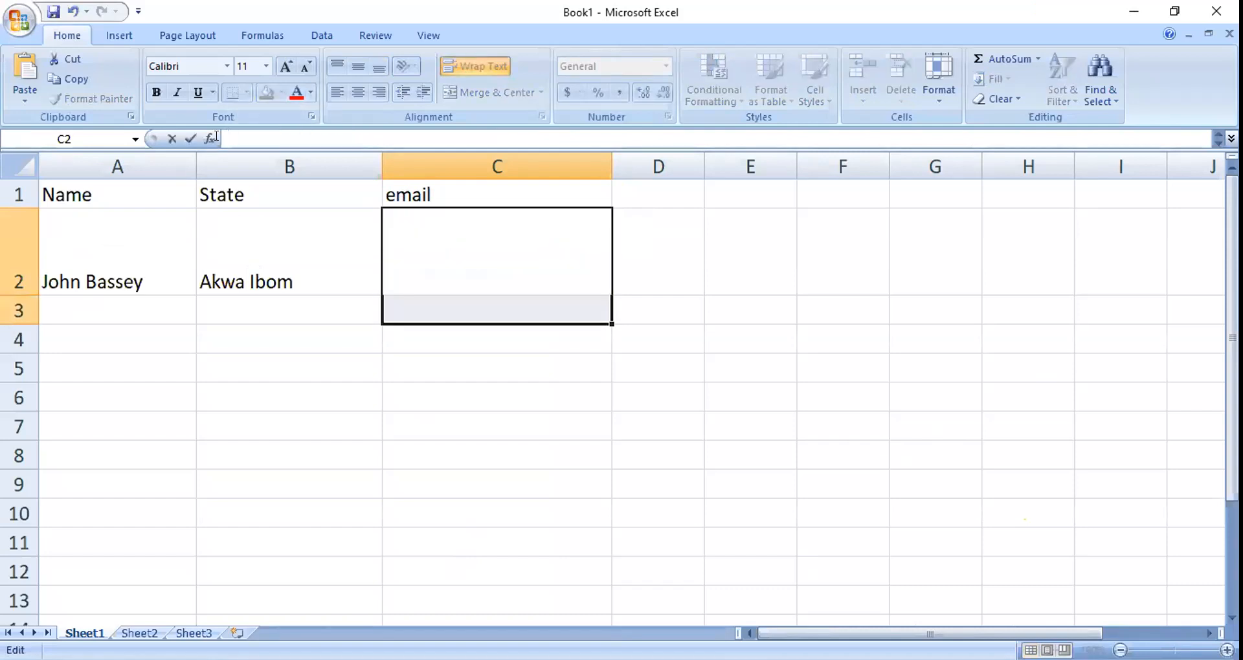
pyautogui.click(414, 450)
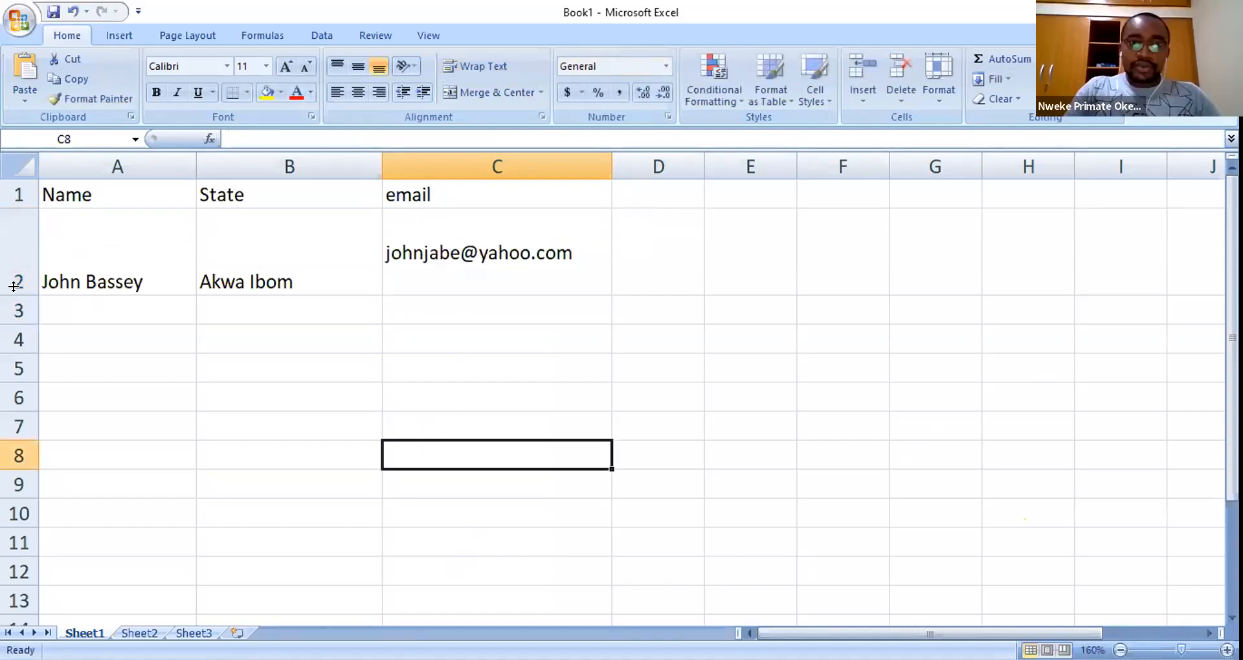
pyautogui.moveTo(13, 292); pyautogui.dragTo(24, 243)
pyautogui.click(97, 262)
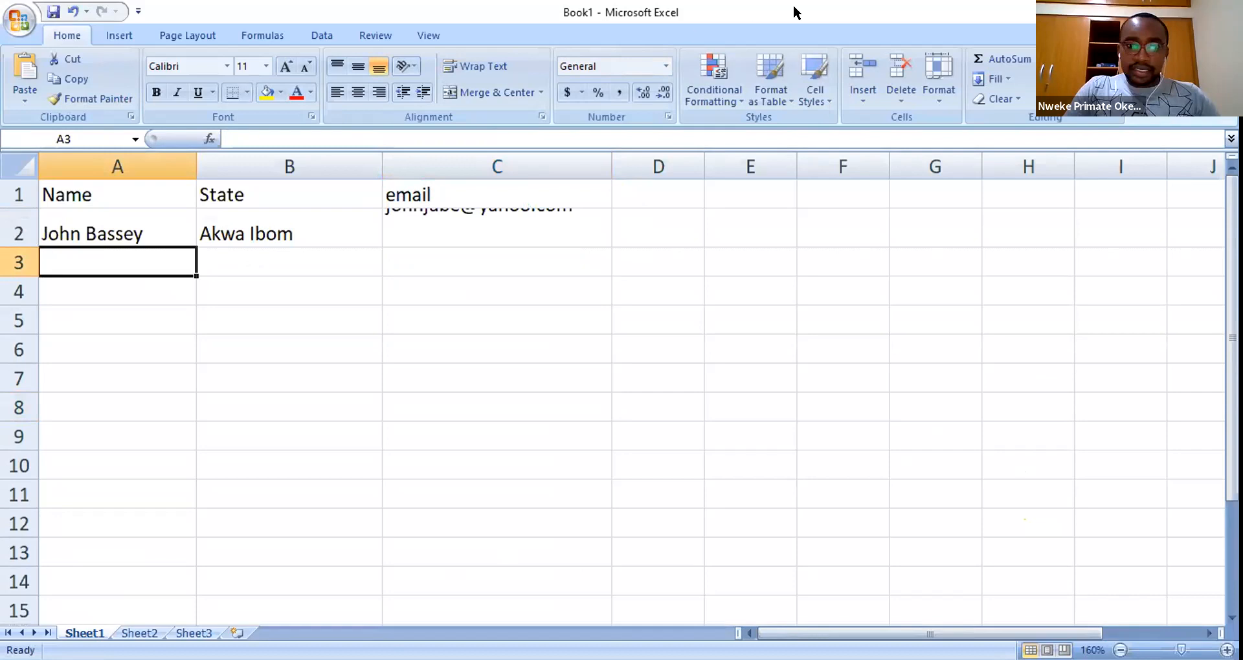
# - Paste the second contact's name into A3 and their e-mail into C3
pyautogui.doubleClick(472, 12)
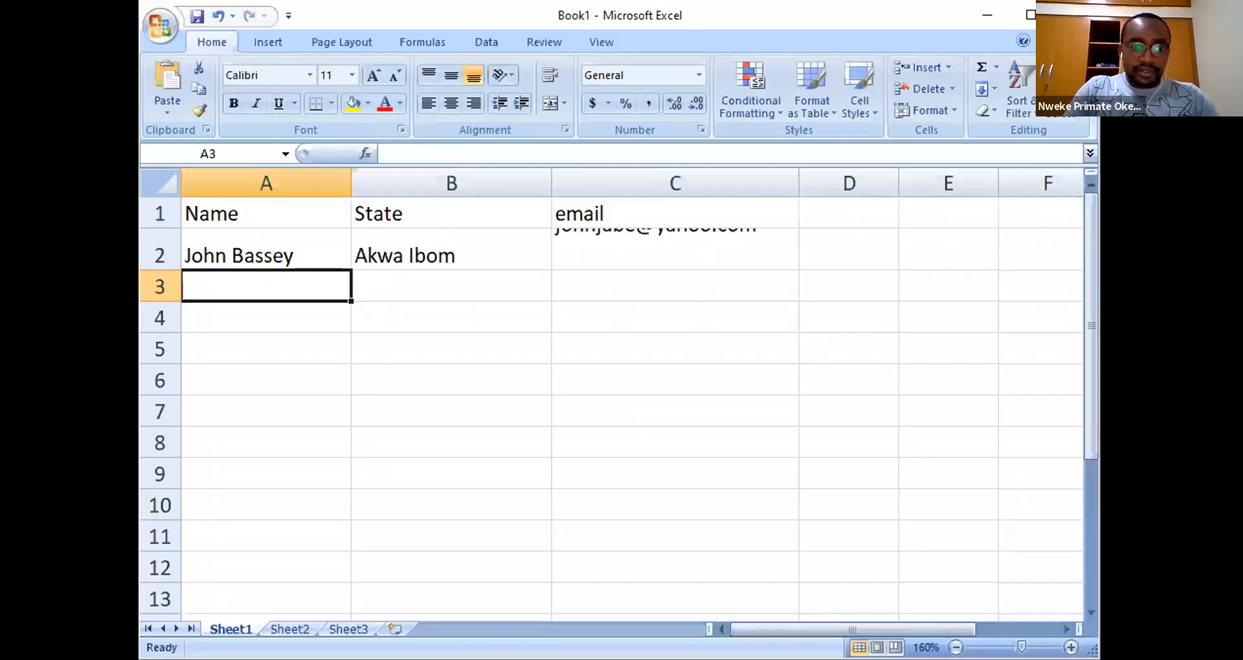
pyautogui.hotkey('alt', 'Tab')
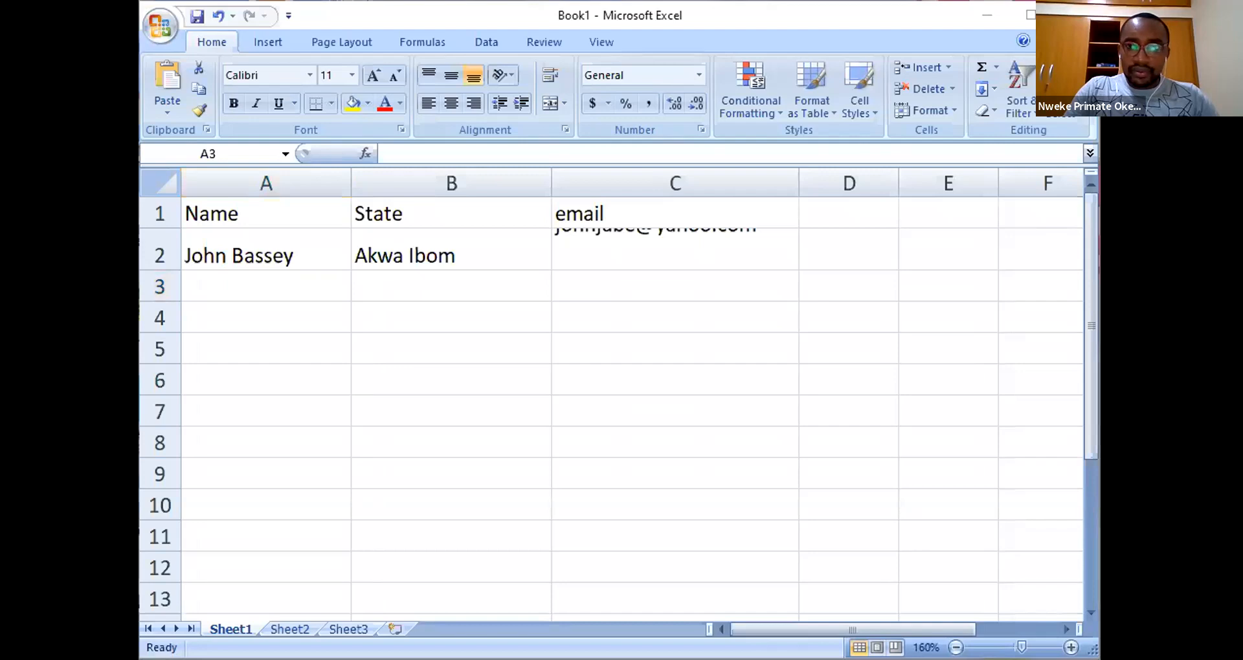
pyautogui.hotkey('alt', 'Tab')
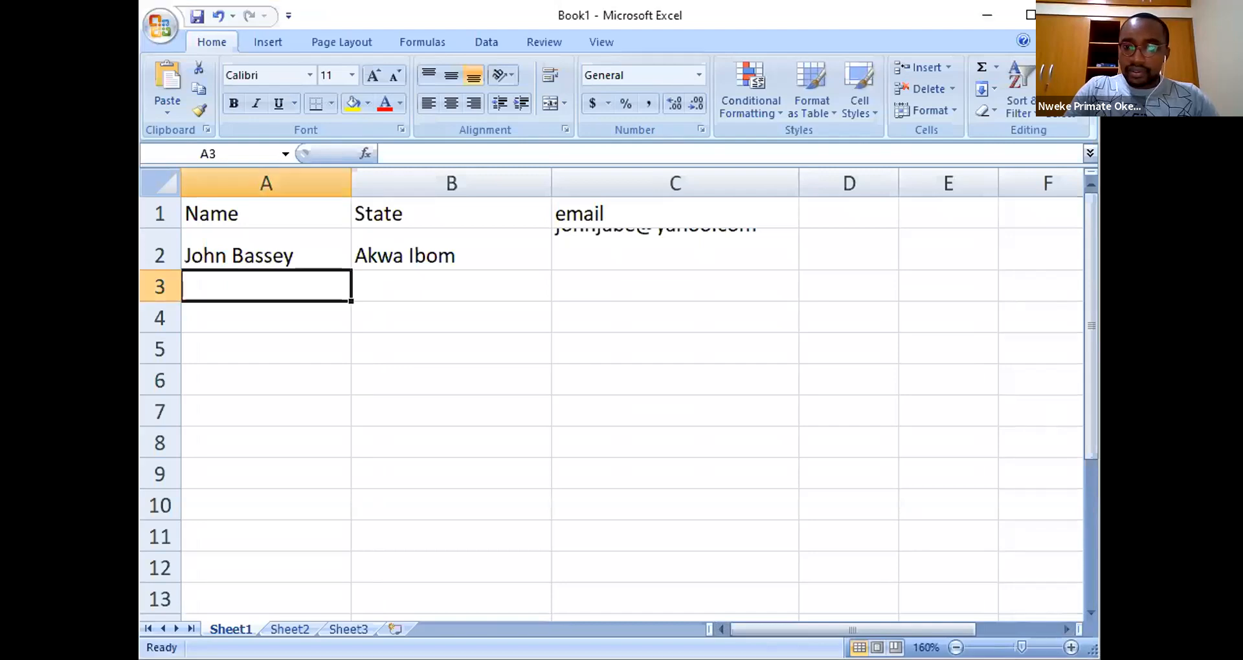
pyautogui.hotkey('alt', 'Tab')
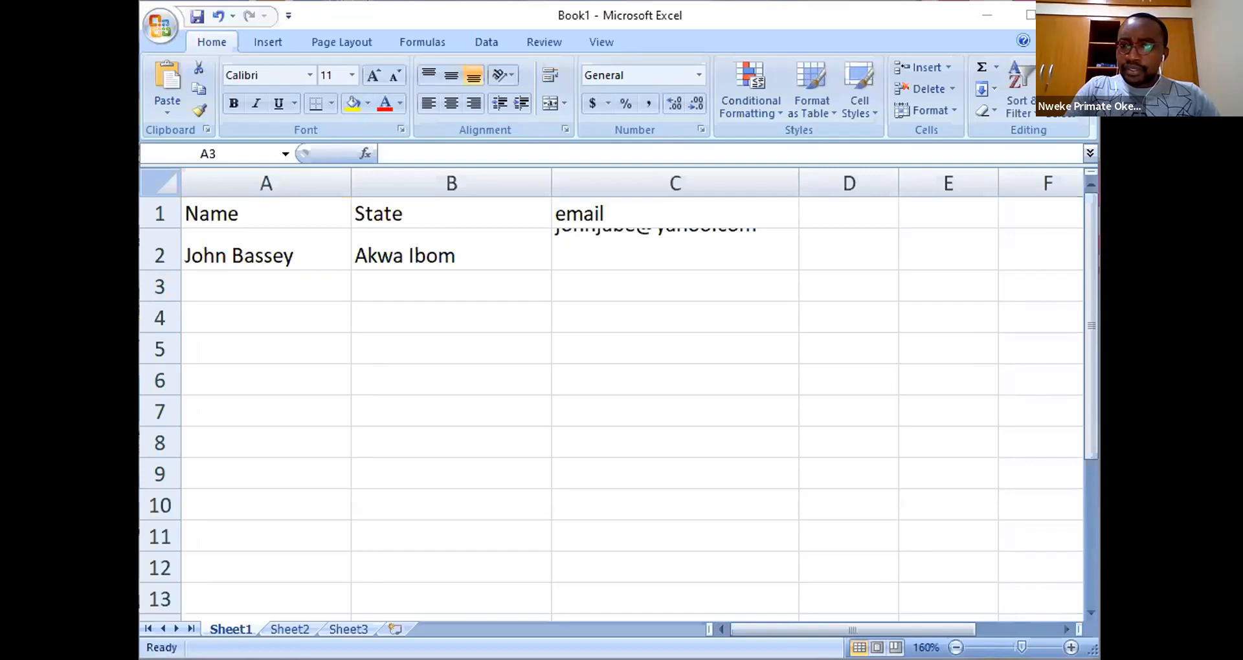
pyautogui.doubleClick(278, 286)
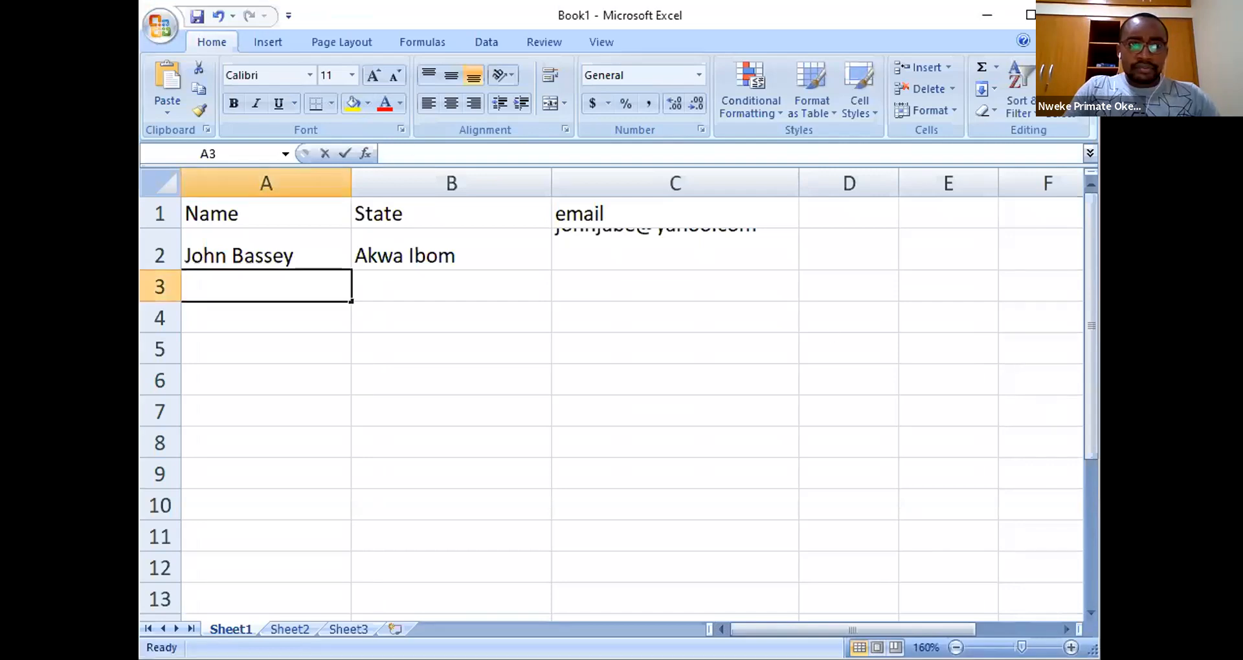
pyautogui.press('Tab')
pyautogui.hotkey('alt', 'Tab')
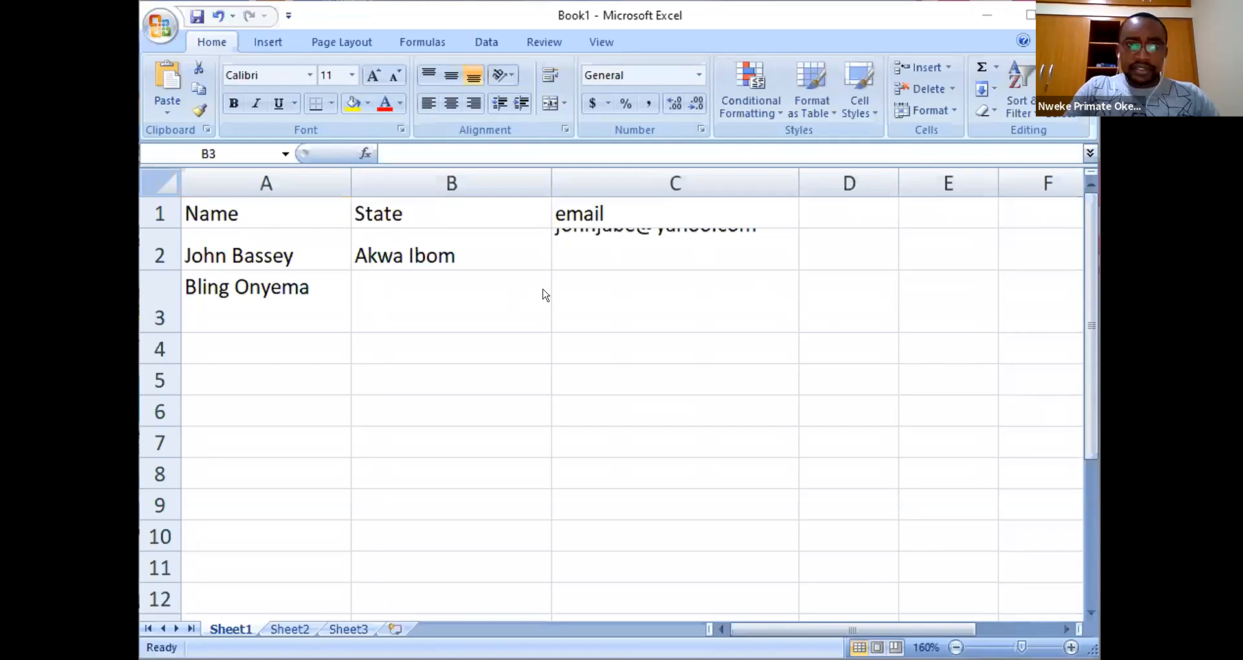
pyautogui.click(543, 294)
pyautogui.press('Tab')
pyautogui.click(457, 153)
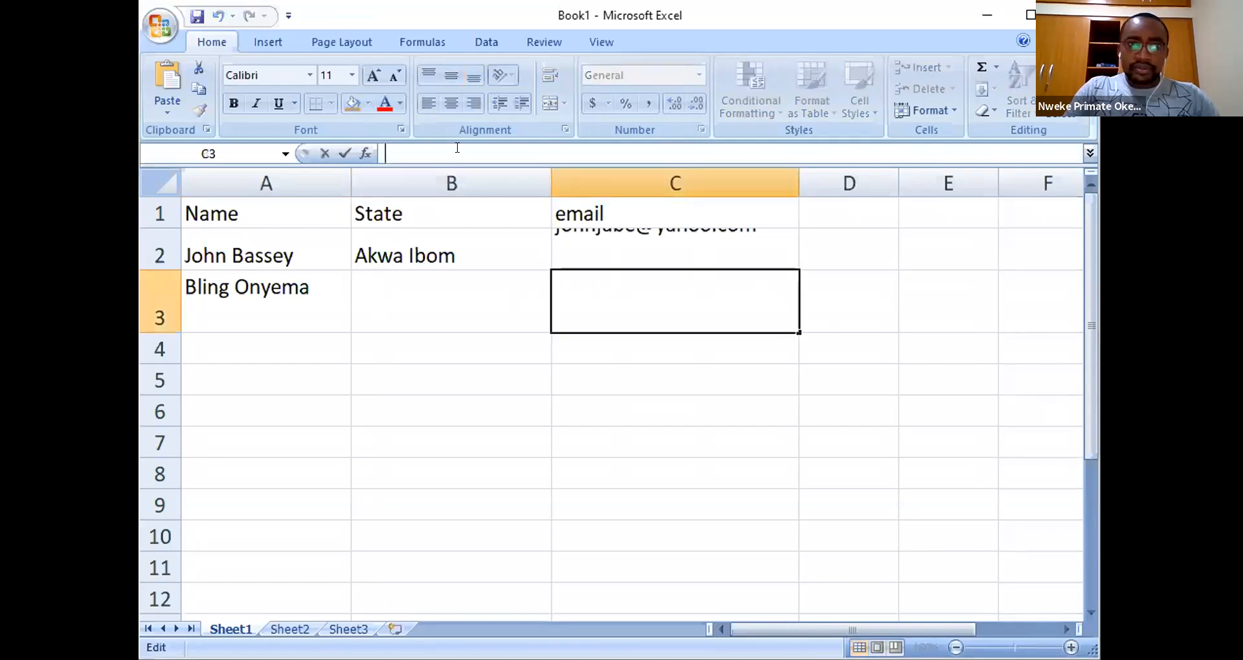
pyautogui.hotkey('ctrl', 'v')
pyautogui.click(435, 289)
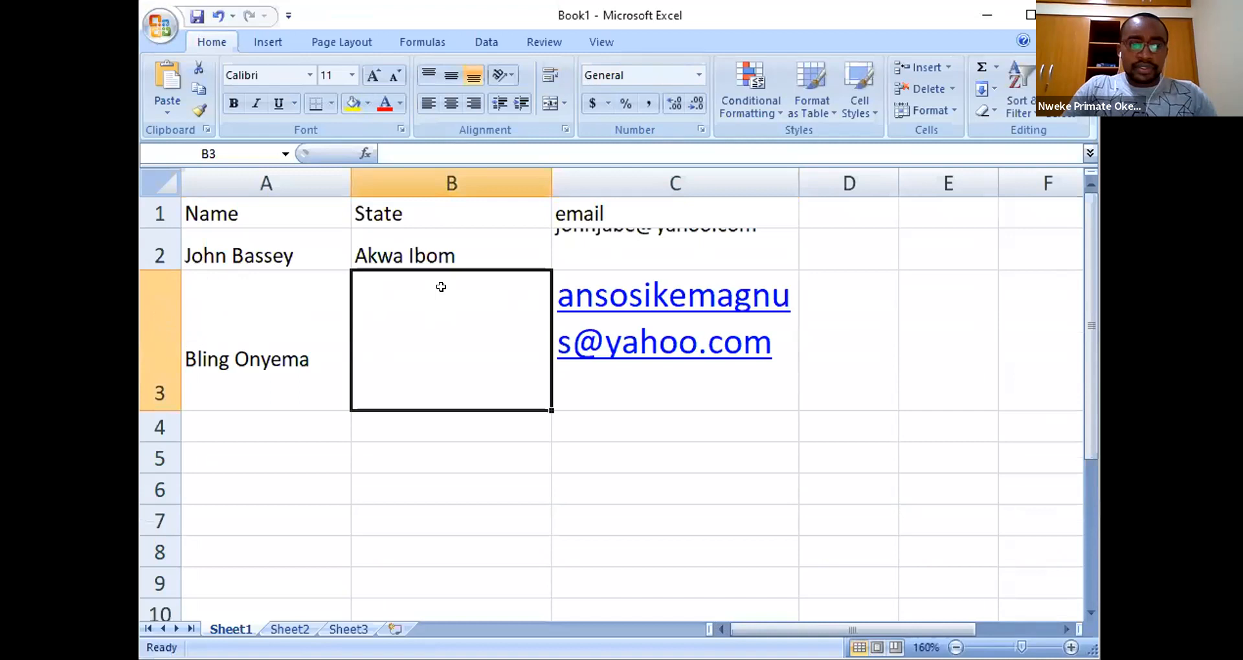
# - Enter Ekiti as the state in B3, correct the name in A3, and widen column C
pyautogui.write('Ekiti')
pyautogui.click(608, 458)
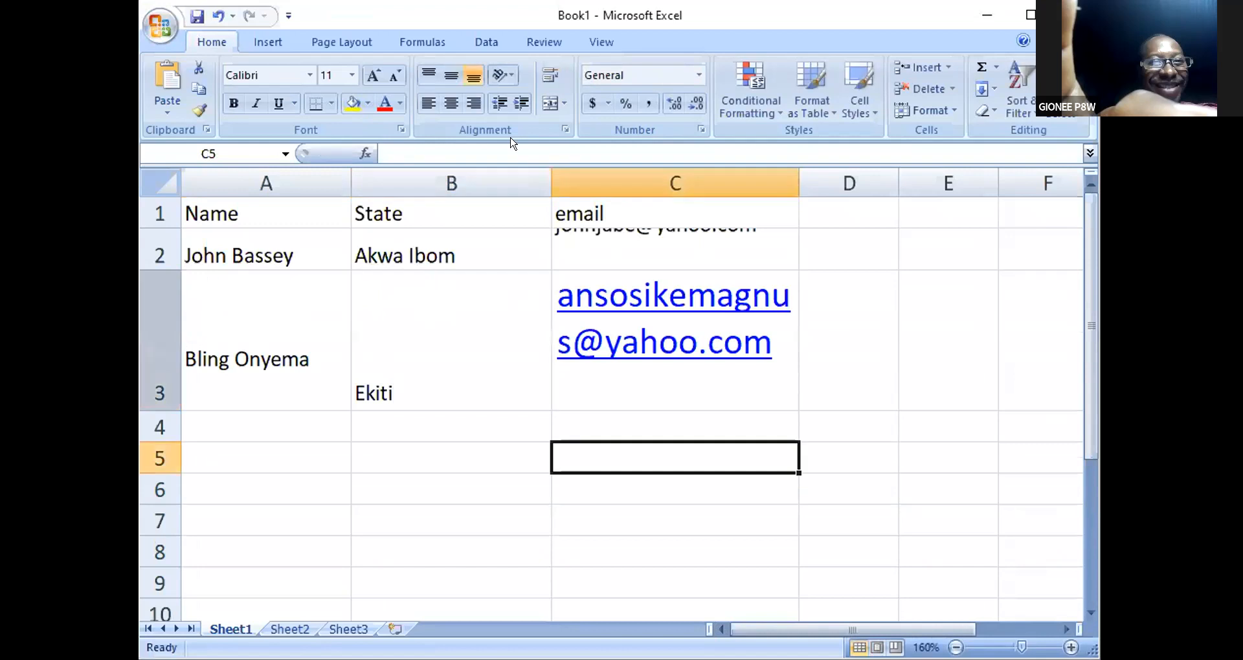
pyautogui.click(272, 350)
pyautogui.click(461, 155)
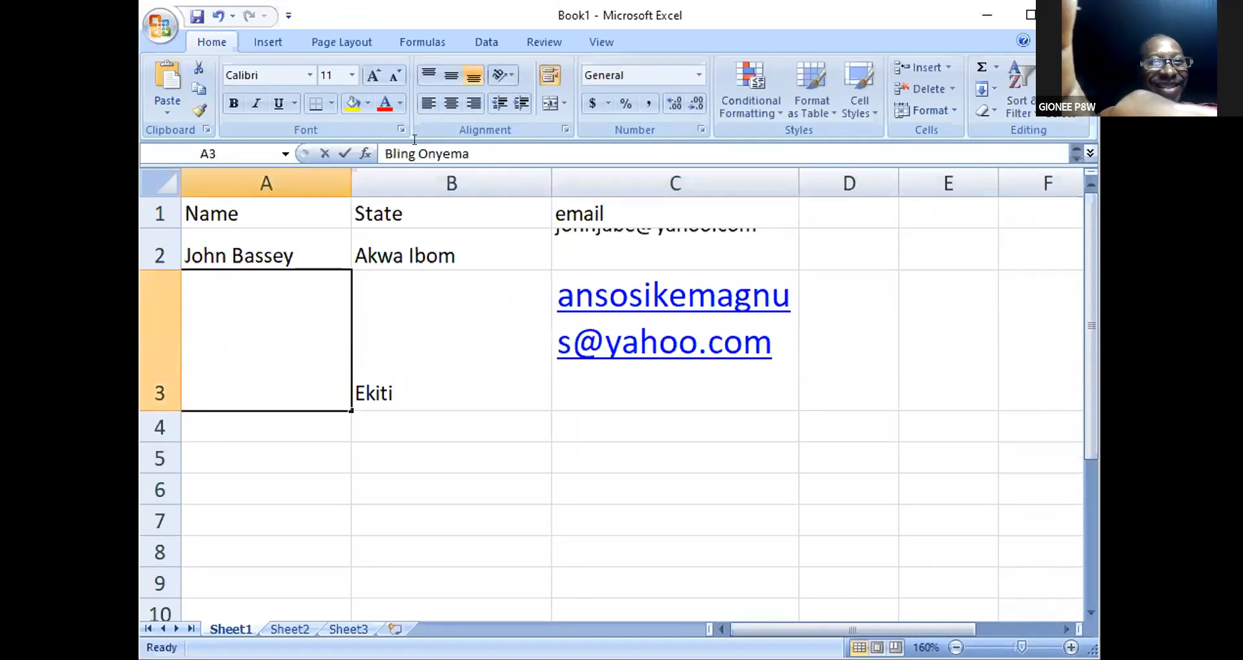
pyautogui.click(386, 459)
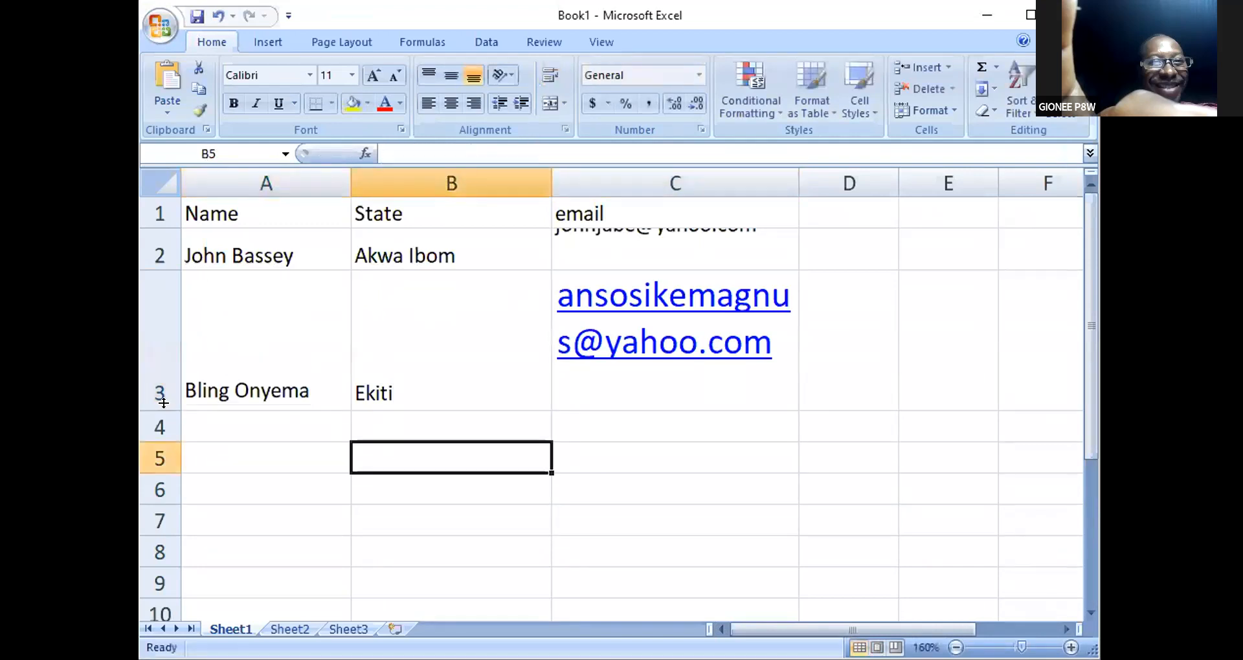
pyautogui.moveTo(163, 403); pyautogui.dragTo(165, 319)
pyautogui.hotkey('ctrl', 'z')
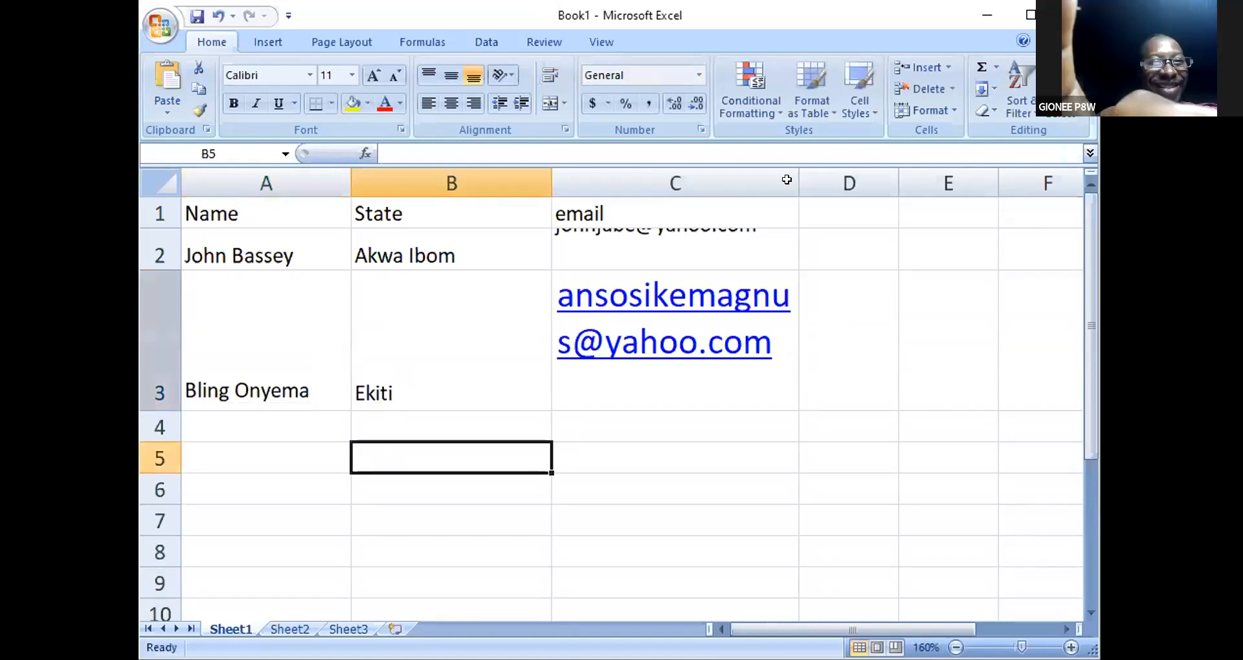
pyautogui.moveTo(798, 183); pyautogui.dragTo(847, 183)
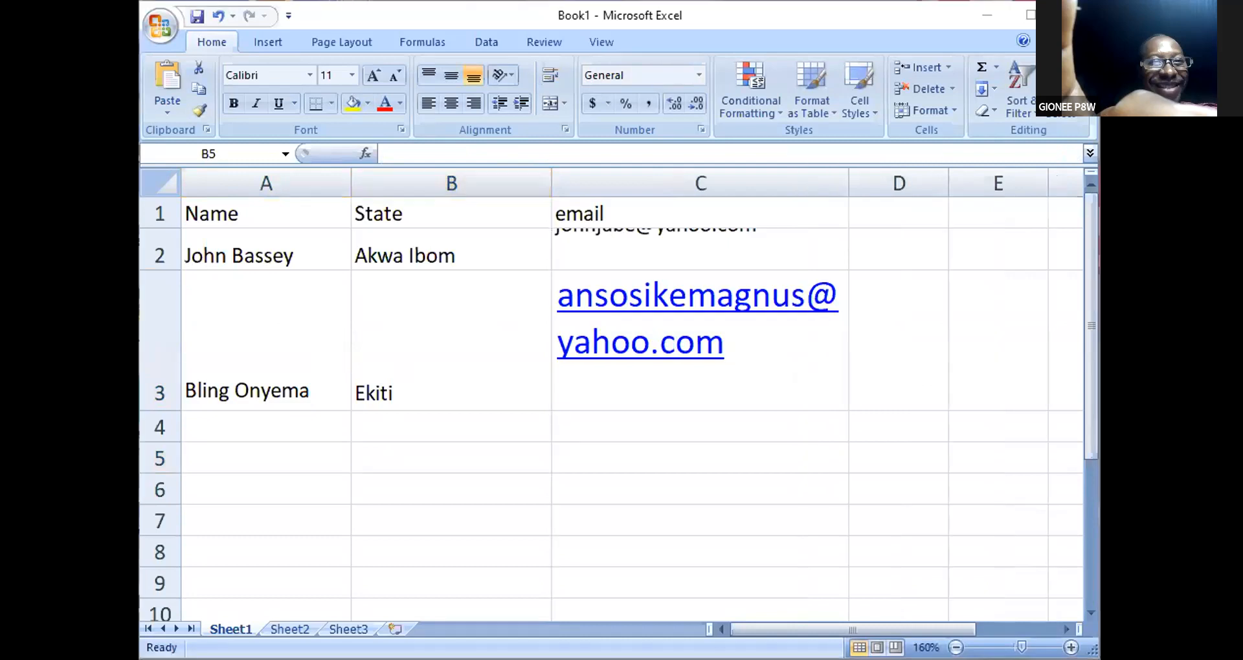
# - Fill row 4 with the third contact's name, state Akwa Ibom and e-mail address
pyautogui.click(257, 427)
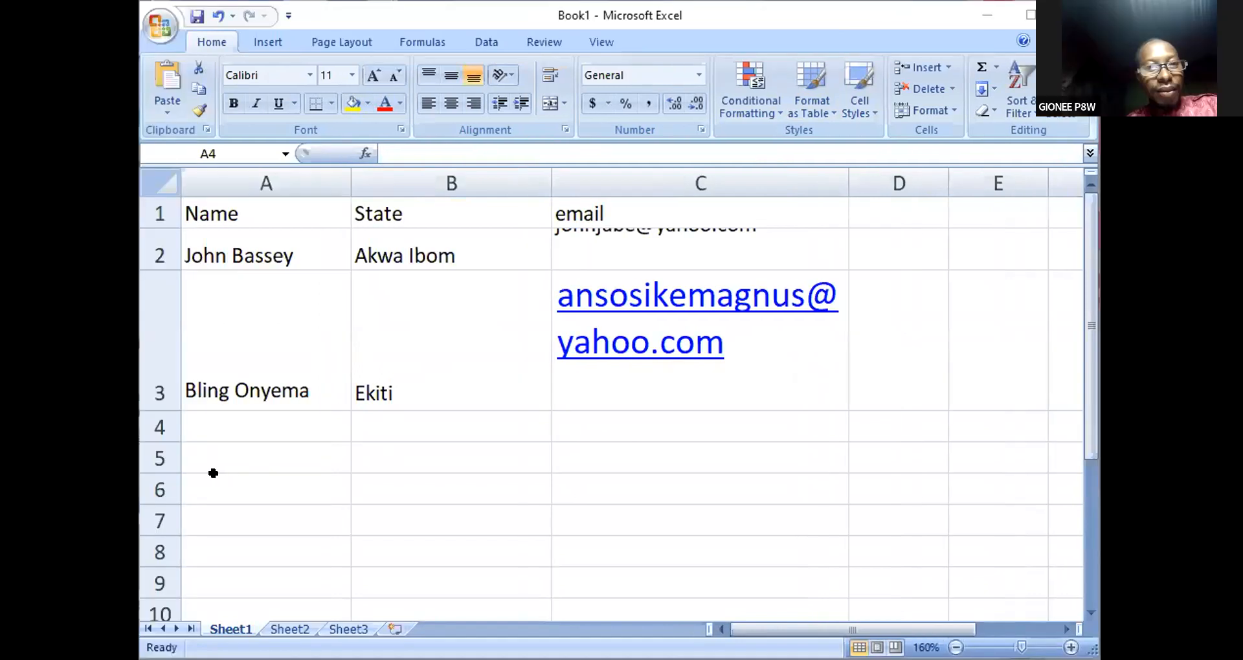
pyautogui.click(255, 427)
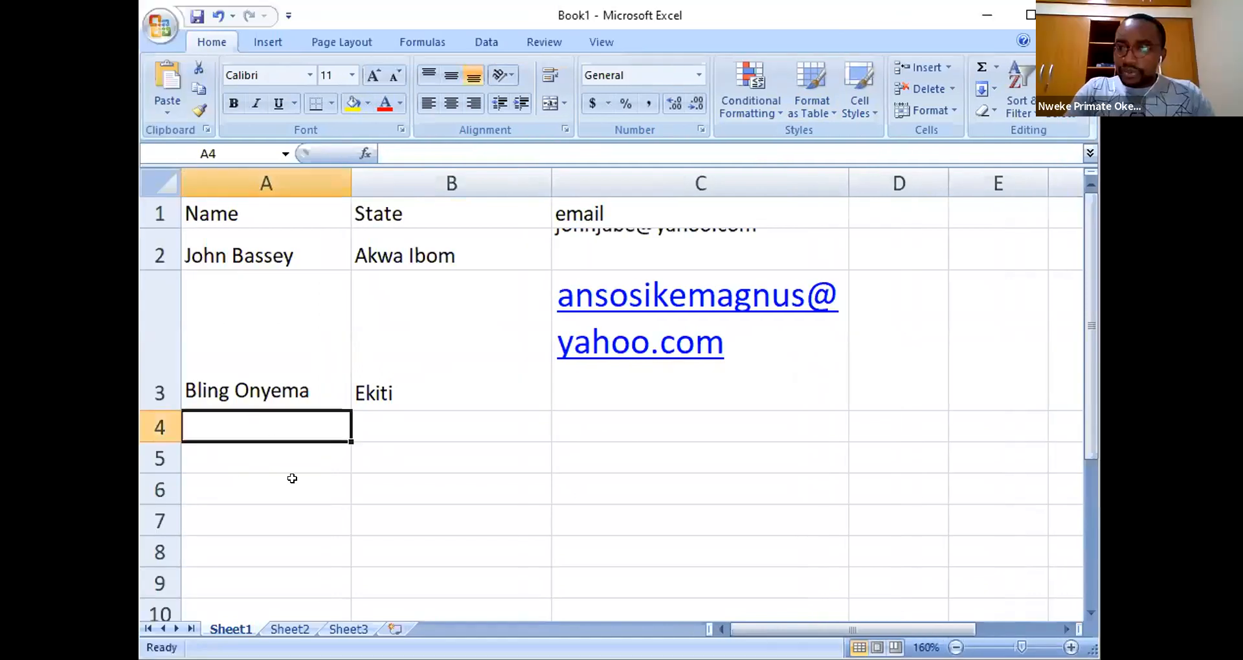
pyautogui.write('Anie')
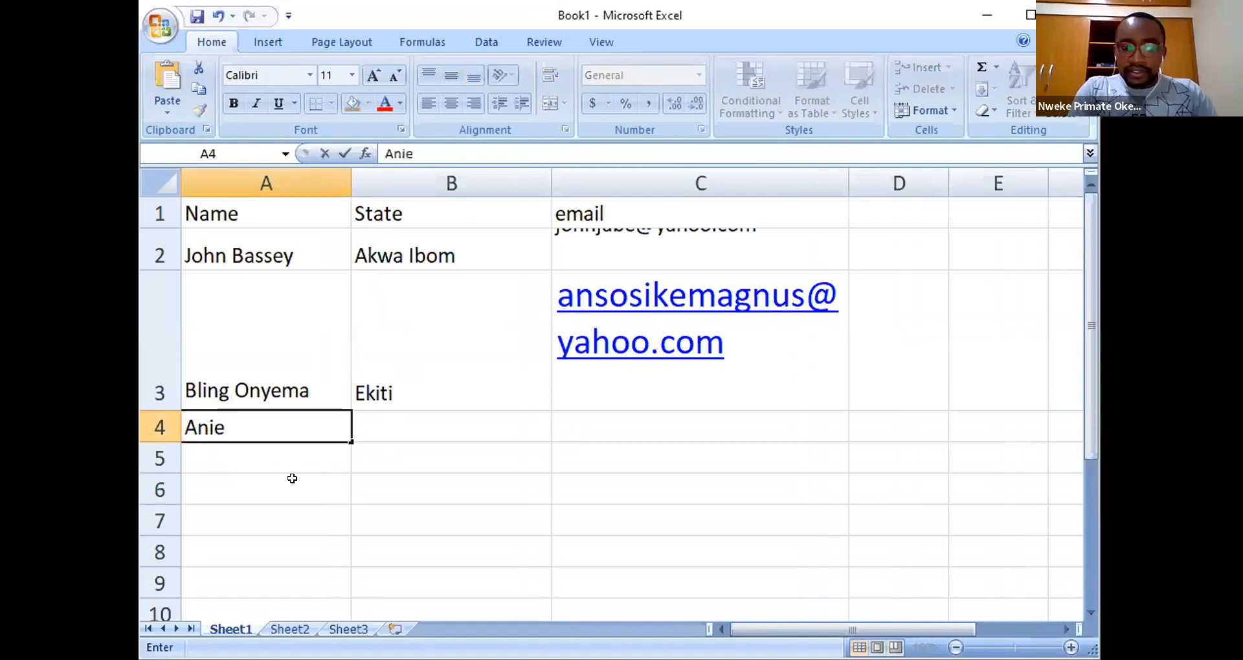
pyautogui.write('tie')
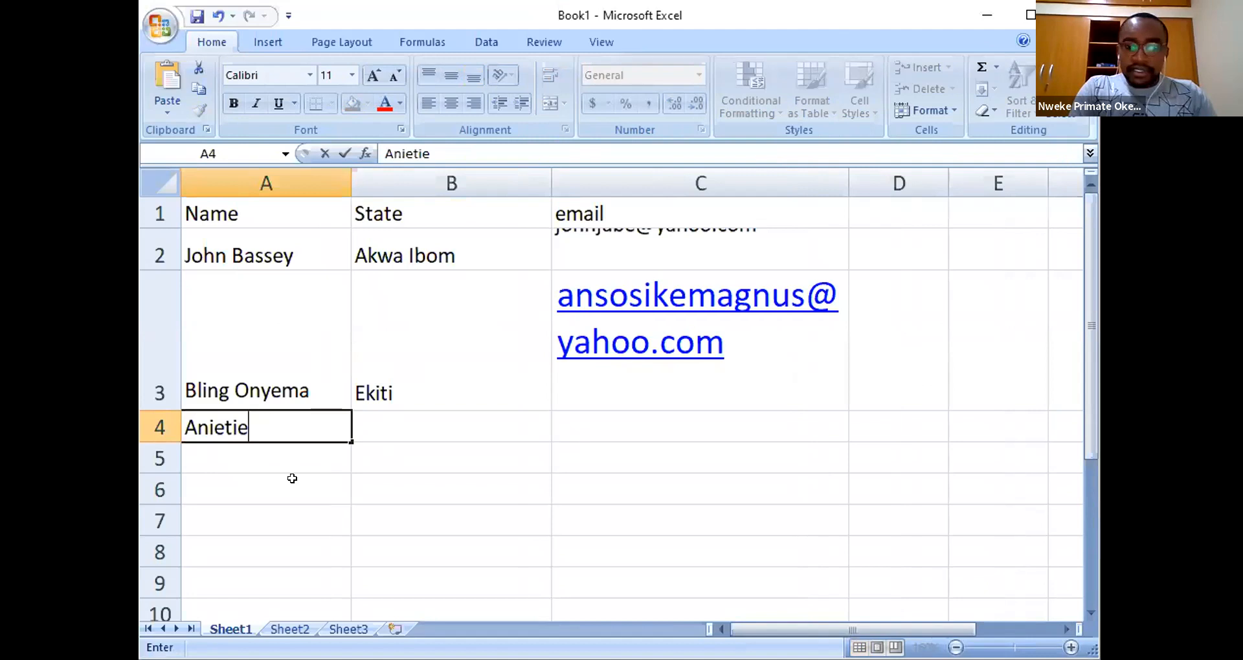
pyautogui.press('Tab')
pyautogui.write('Akw')
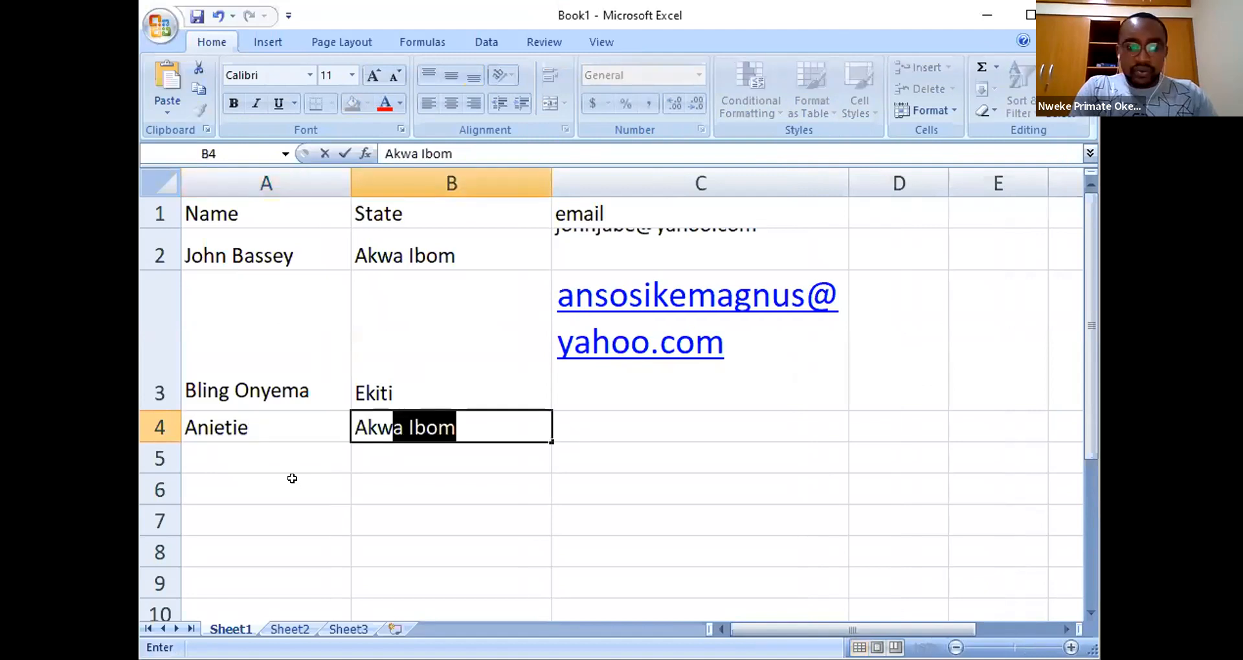
pyautogui.write('a Ibo')
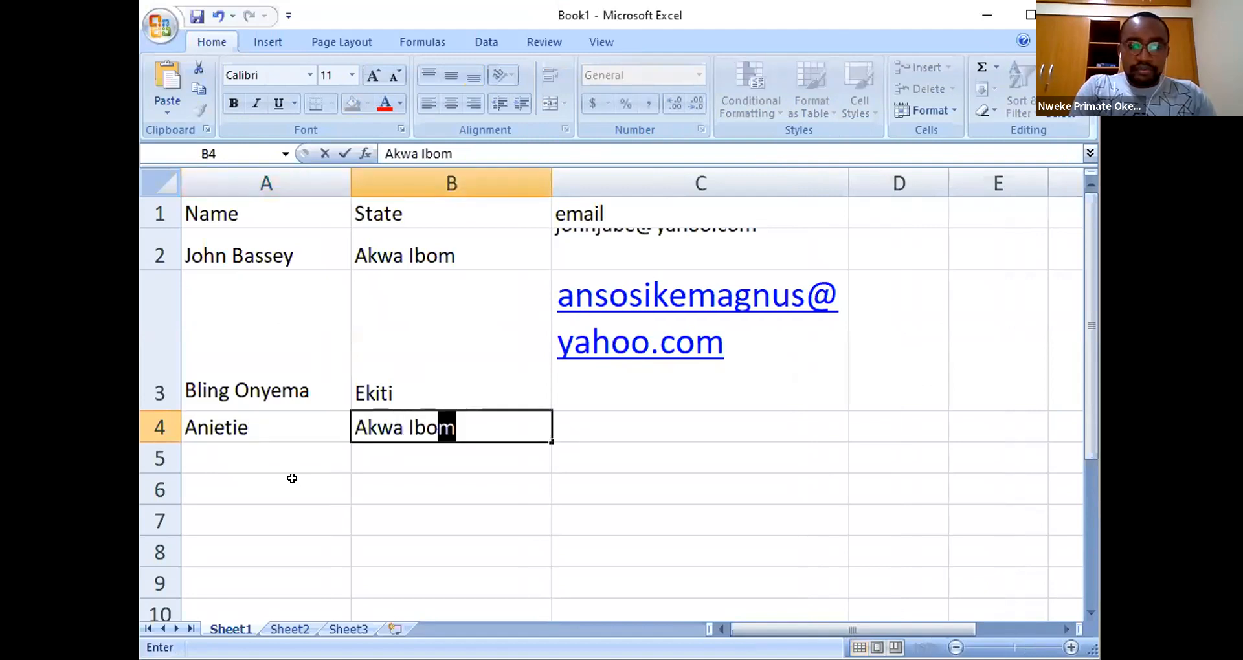
pyautogui.press('Tab')
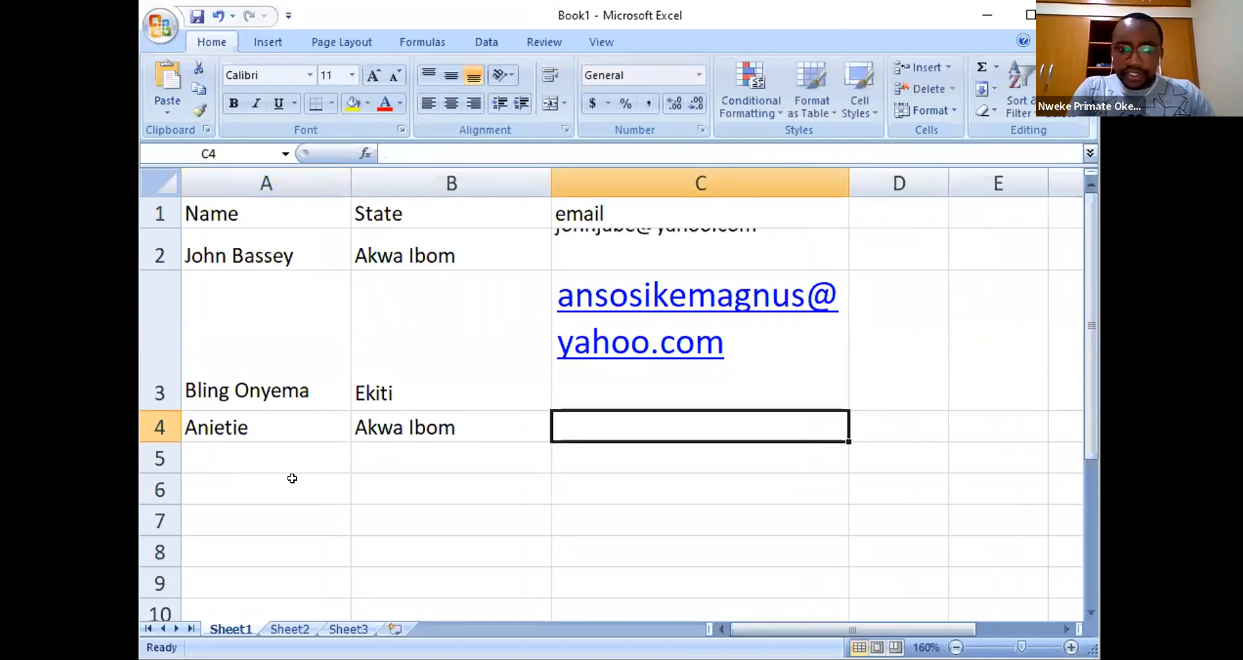
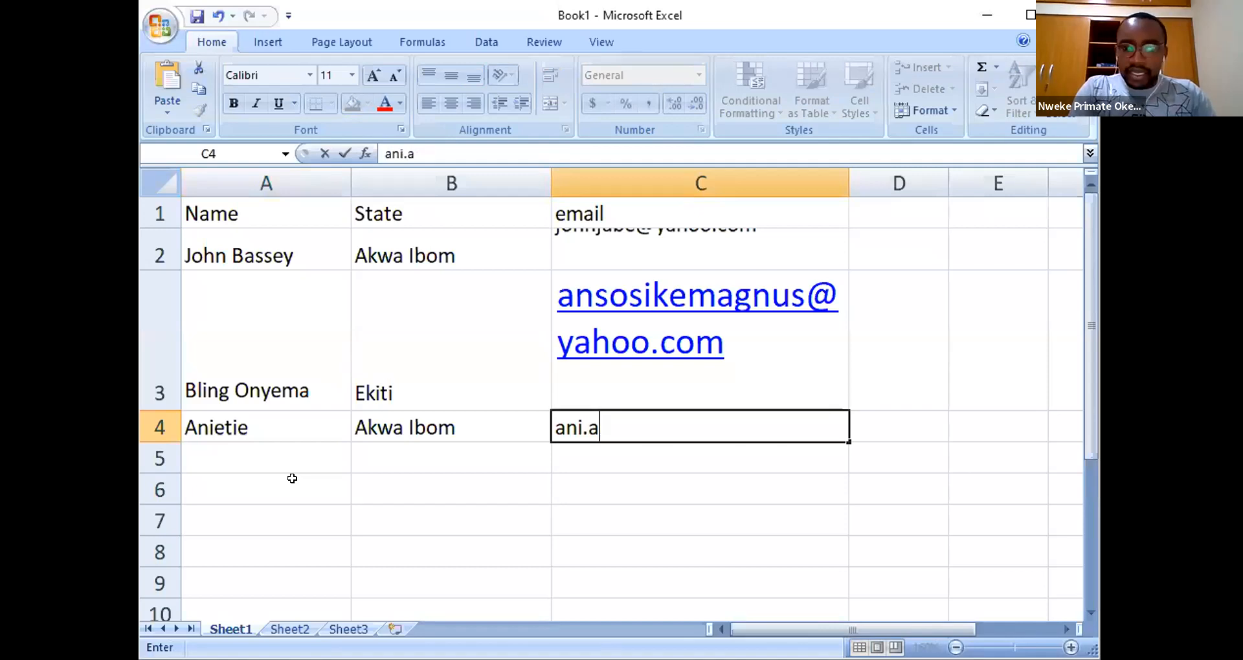
pyautogui.press('Return')
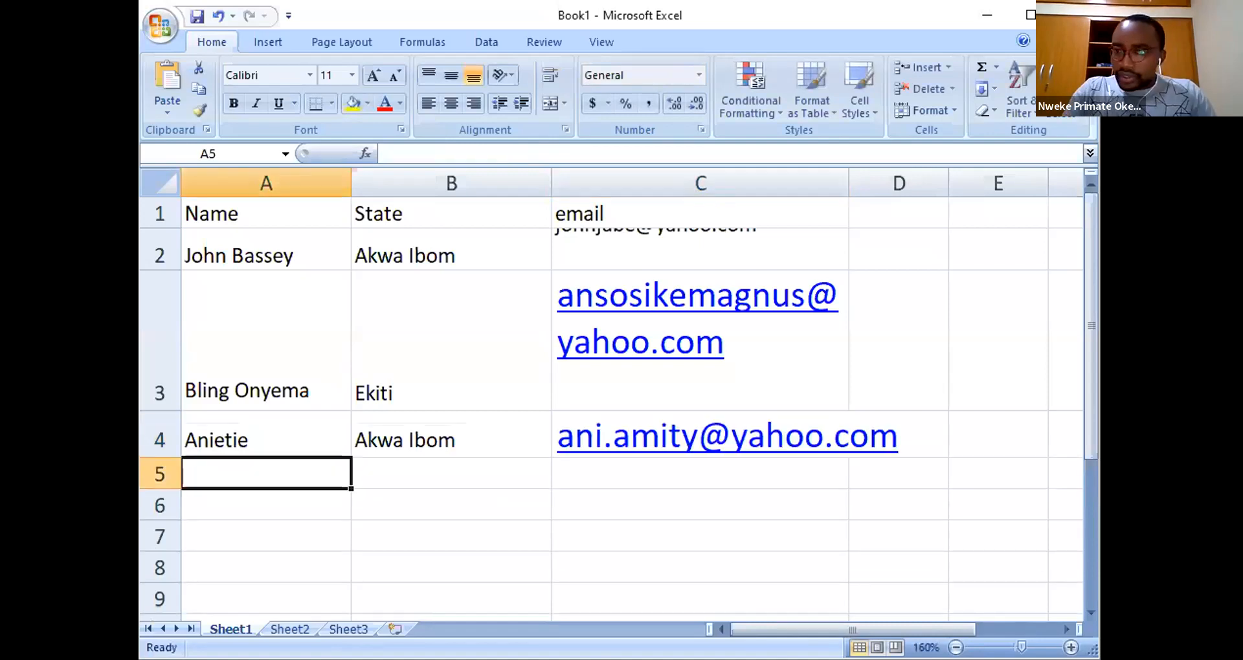
# - Fill row 5 with the fourth contact's name, state Benin and e-mail address
pyautogui.write('Temi')
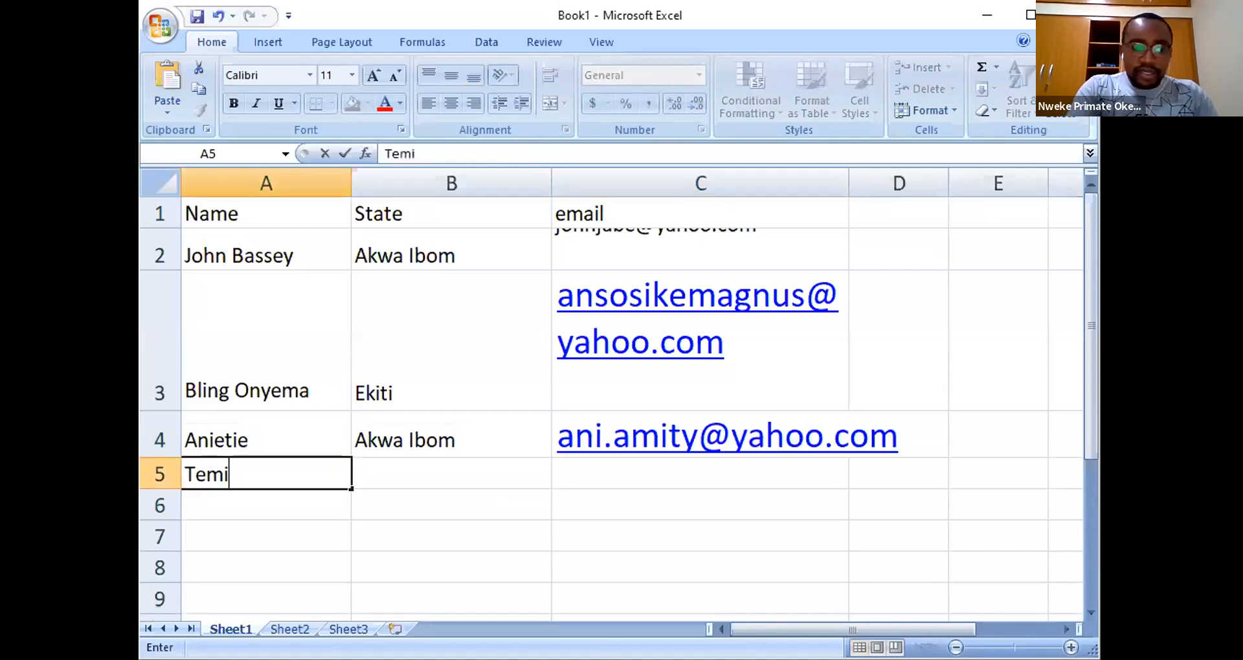
pyautogui.write('tope')
pyautogui.press('Tab')
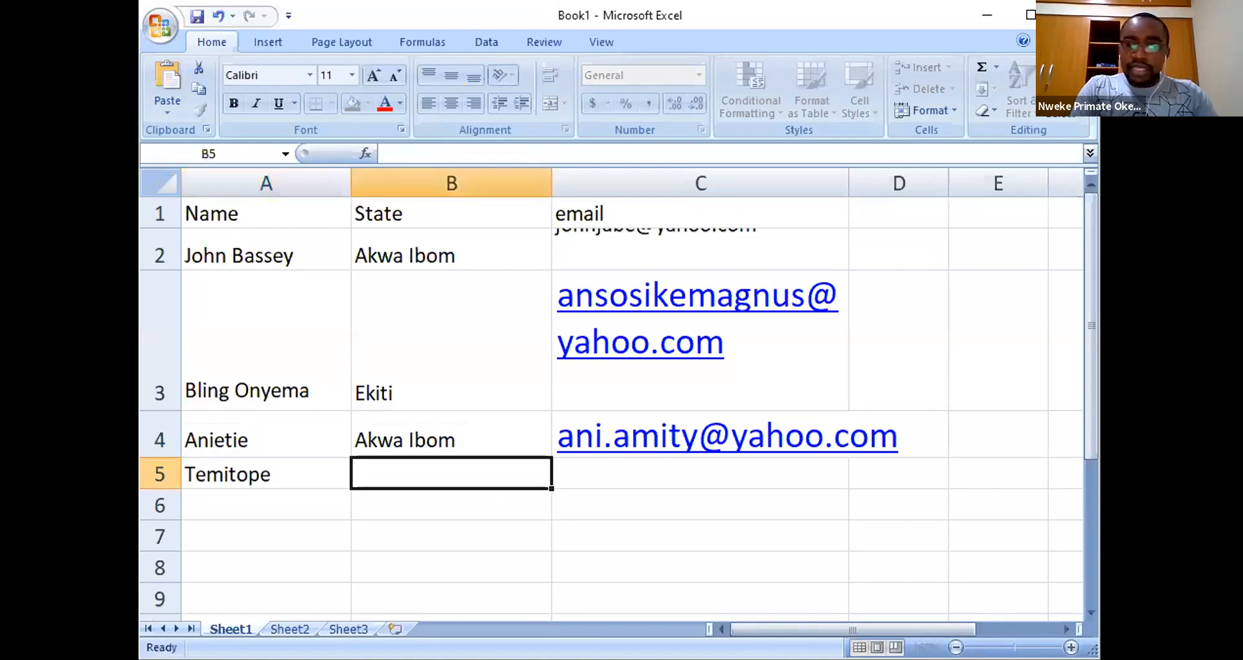
pyautogui.write('Benin')
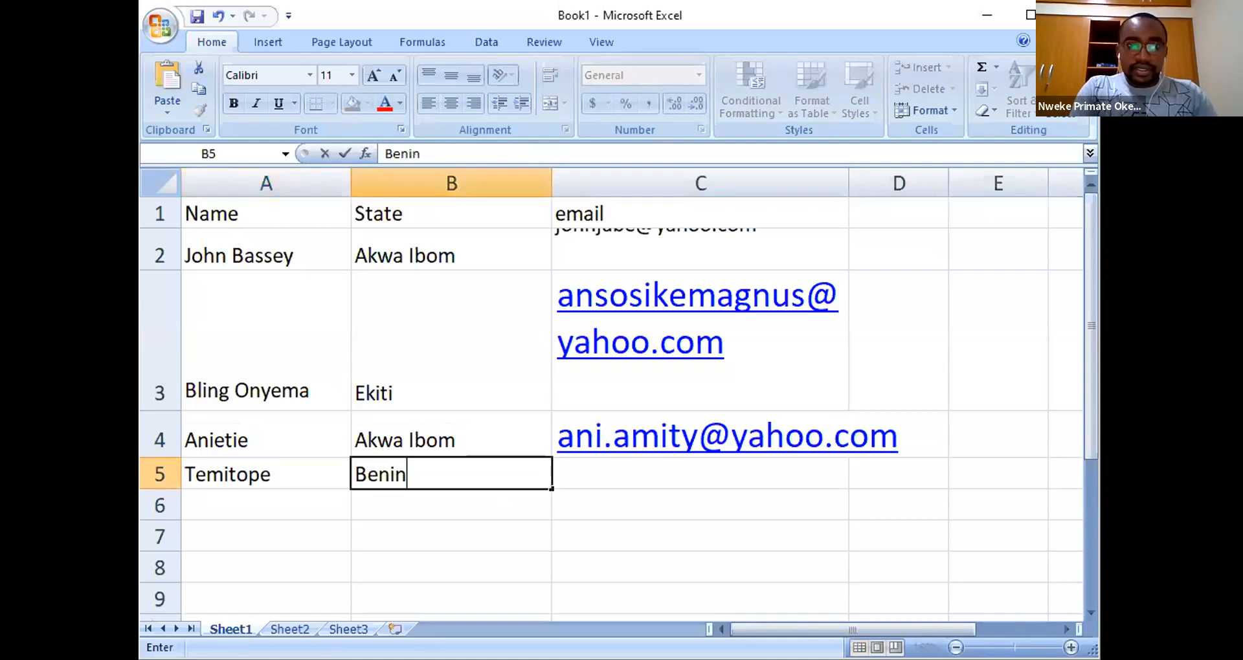
pyautogui.press('Tab')
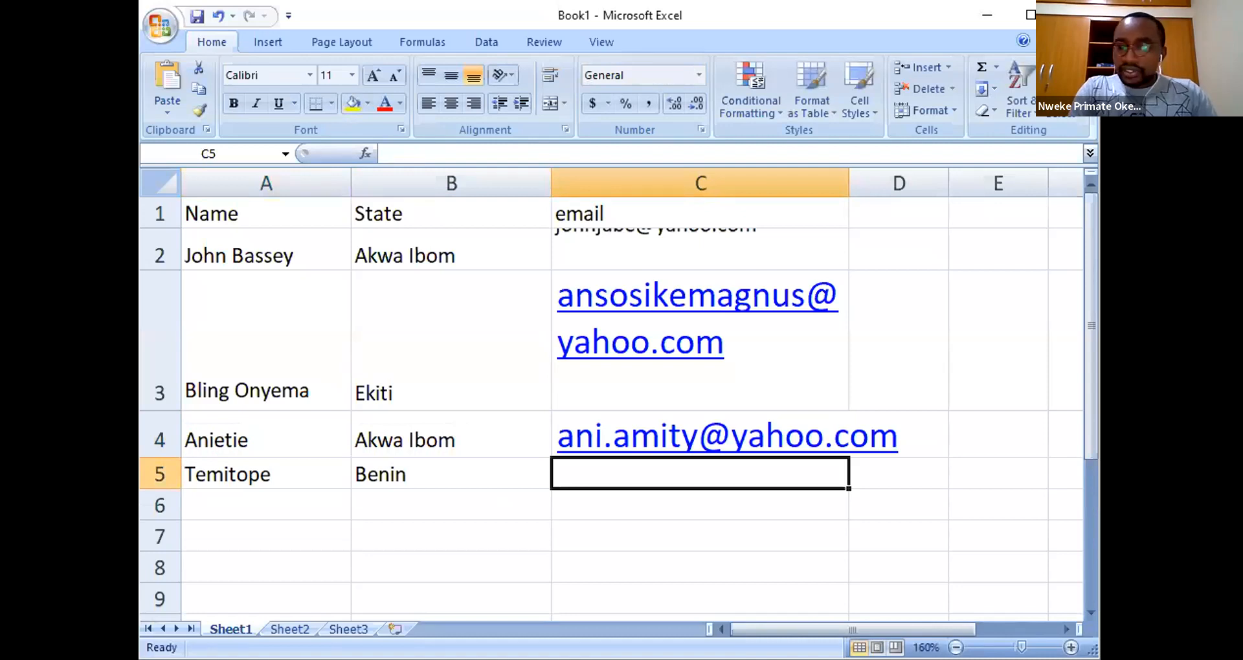
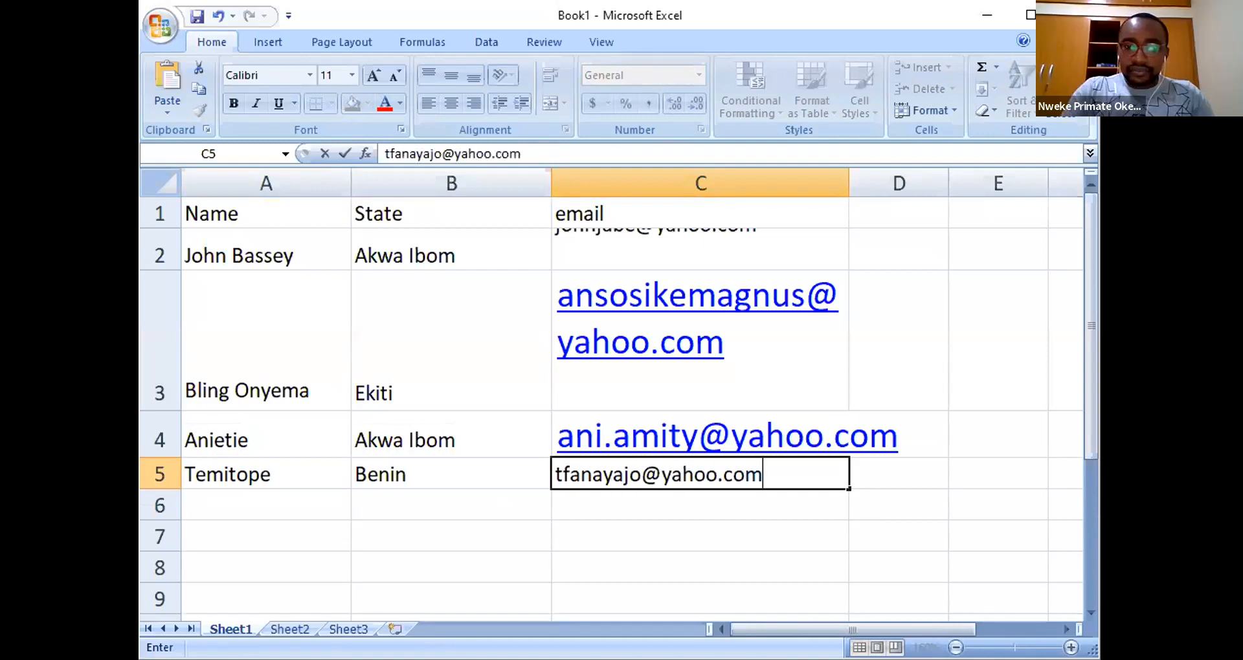
pyautogui.press('Return')
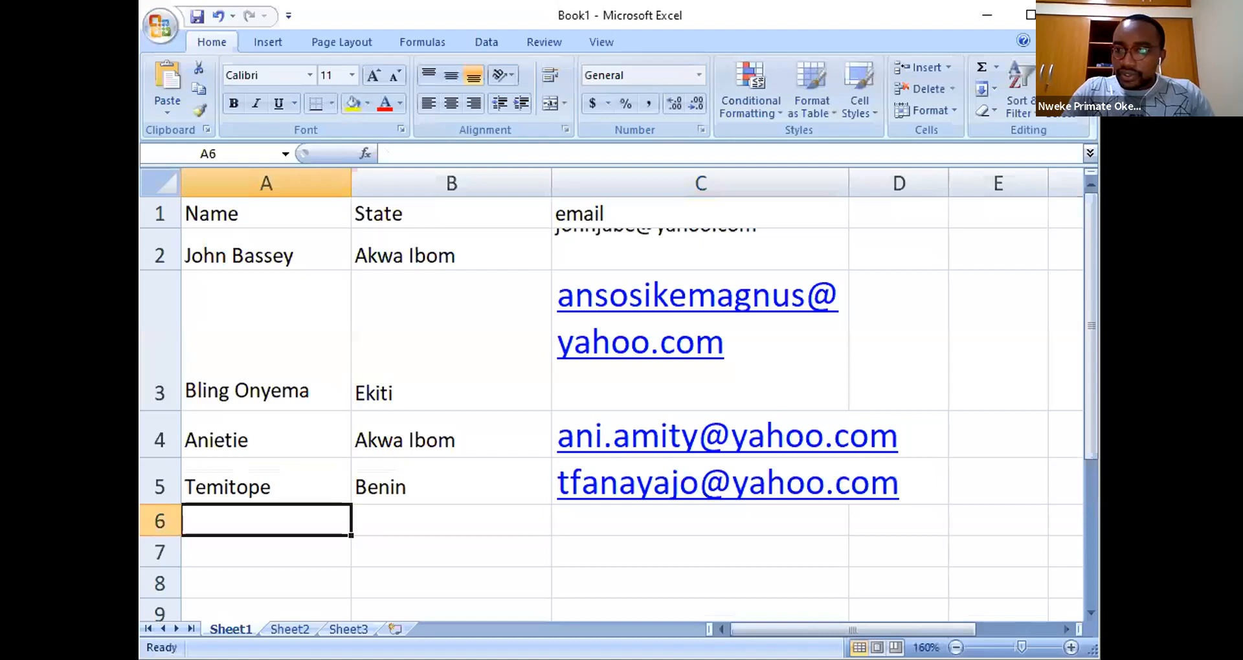
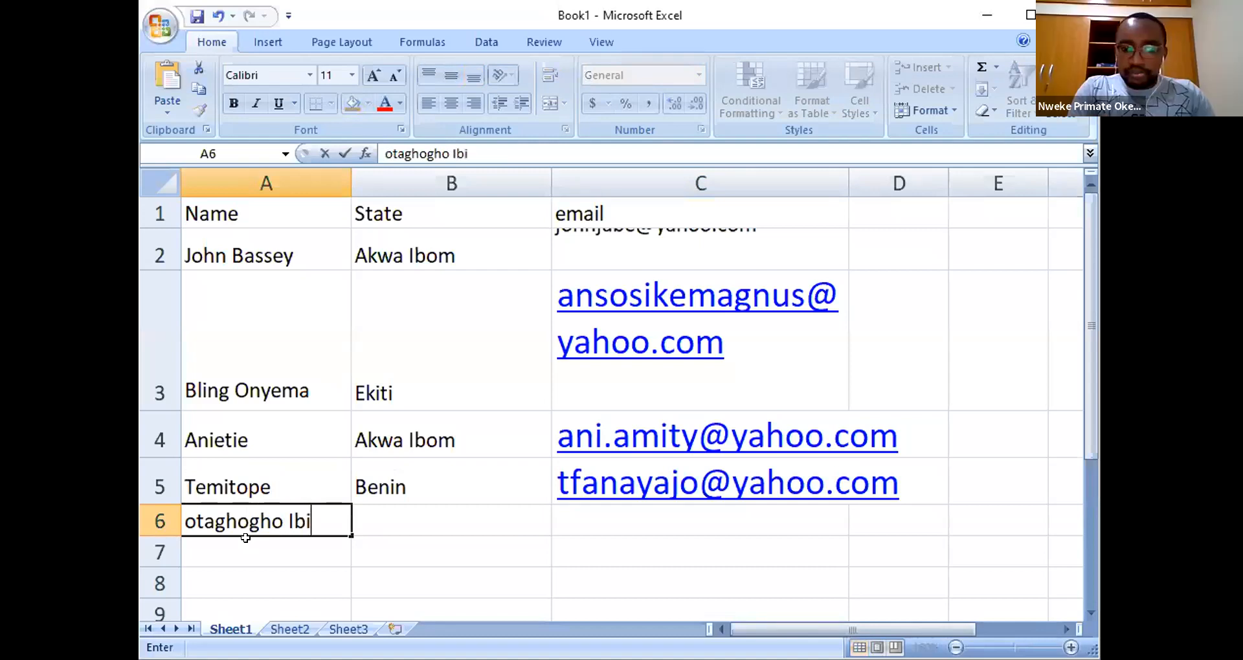
# - Enter the fifth contact's name and state Delta in row 6, and type their e-mail in C6
pyautogui.press('Tab')
pyautogui.write('D')
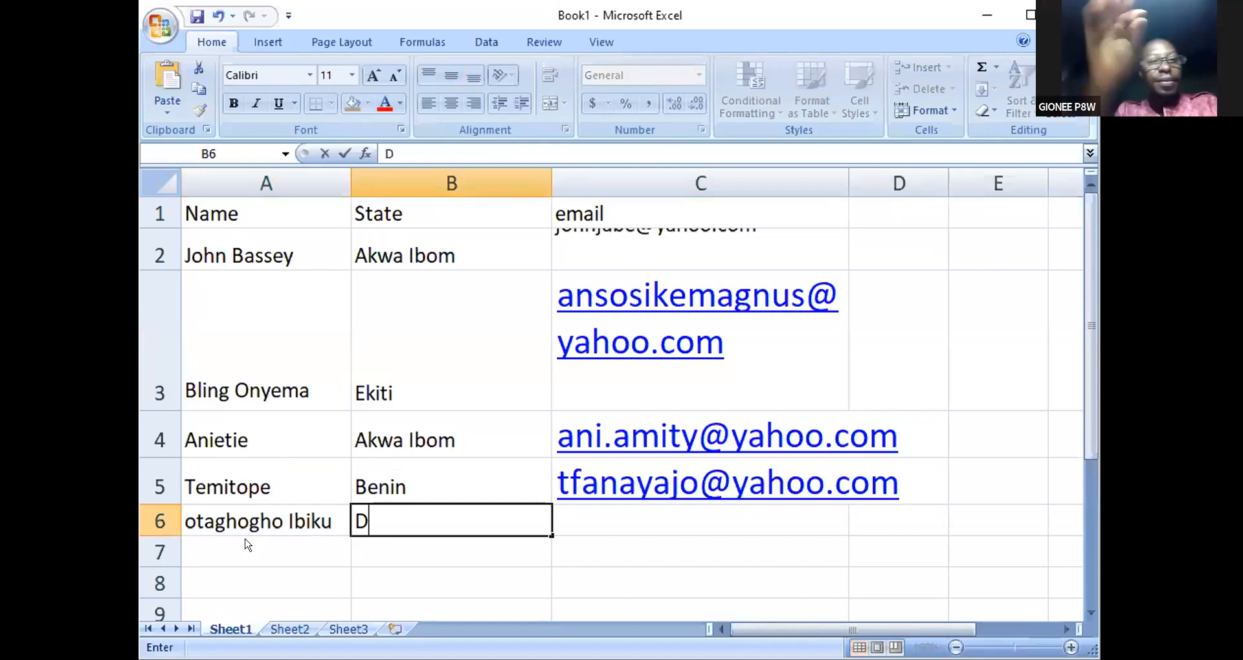
pyautogui.write('elta S')
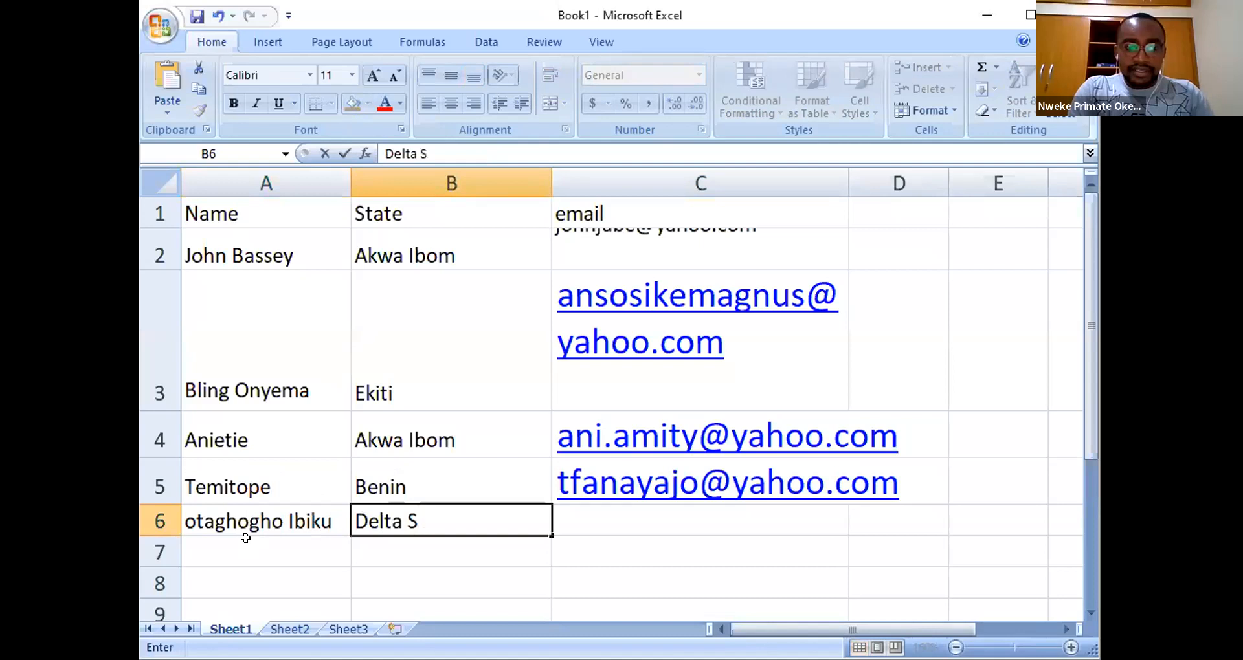
pyautogui.press('BackSpace')
pyautogui.press('BackSpace')
pyautogui.press('Tab')
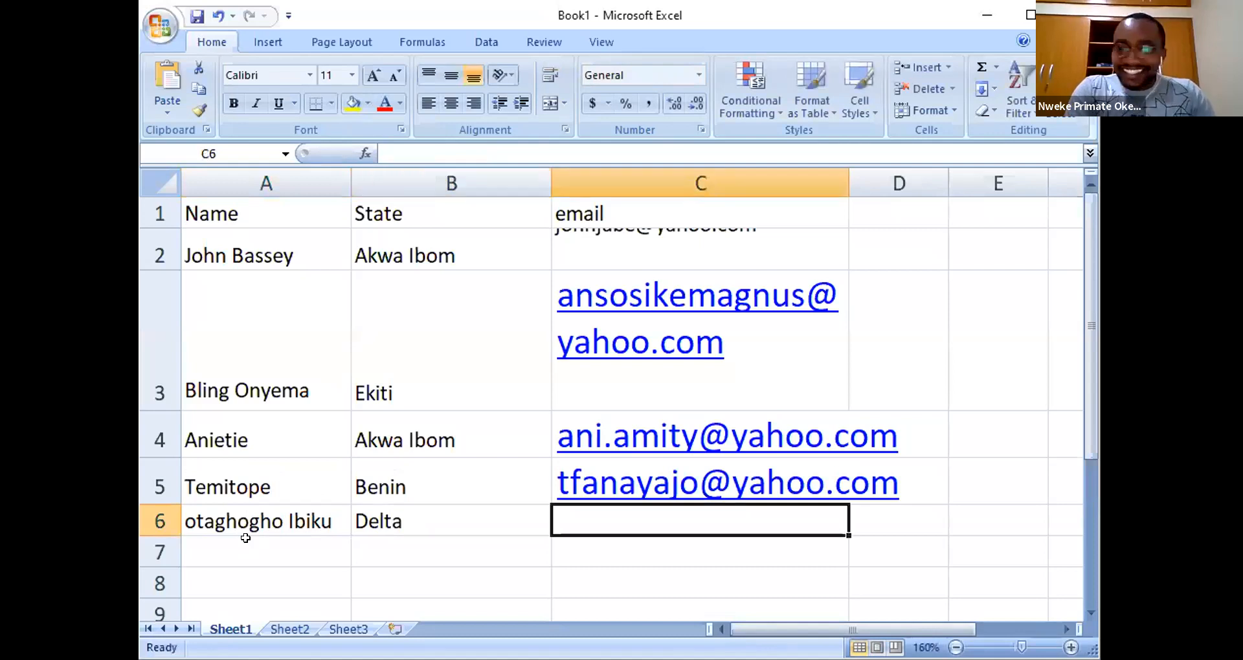
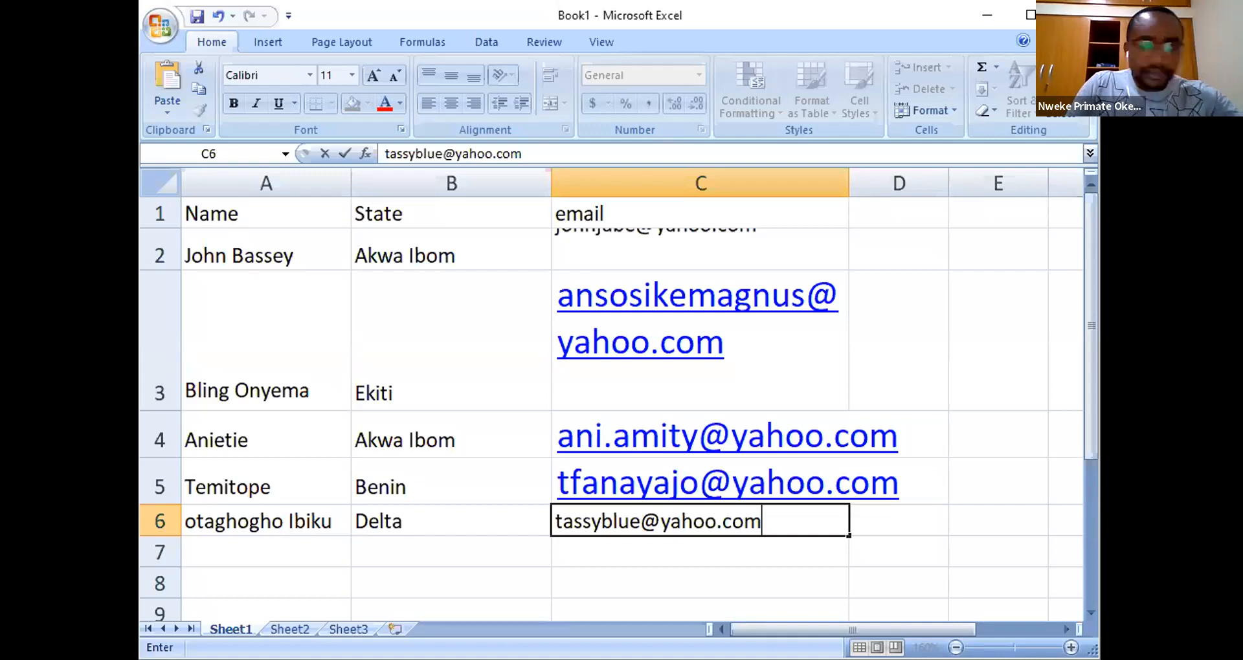
# - Commit the row 6 e-mail and re-enter the row 3 e-mail so it re-wraps
pyautogui.click(438, 539)
pyautogui.click(397, 364)
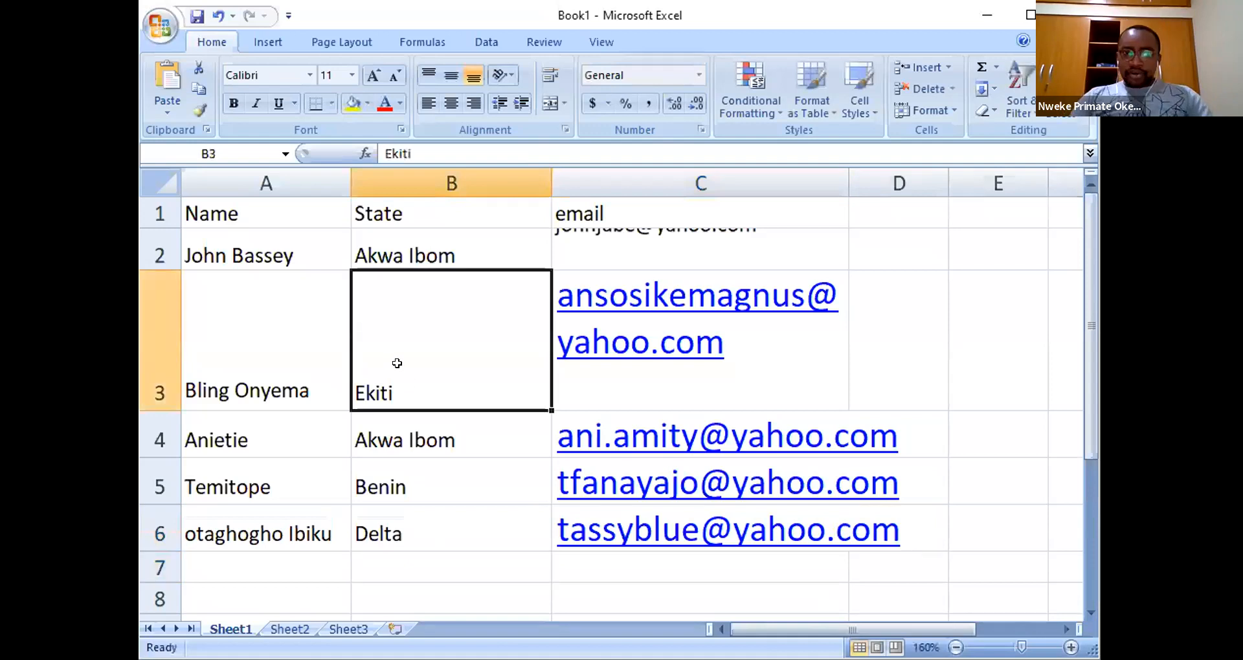
pyautogui.press('Right')
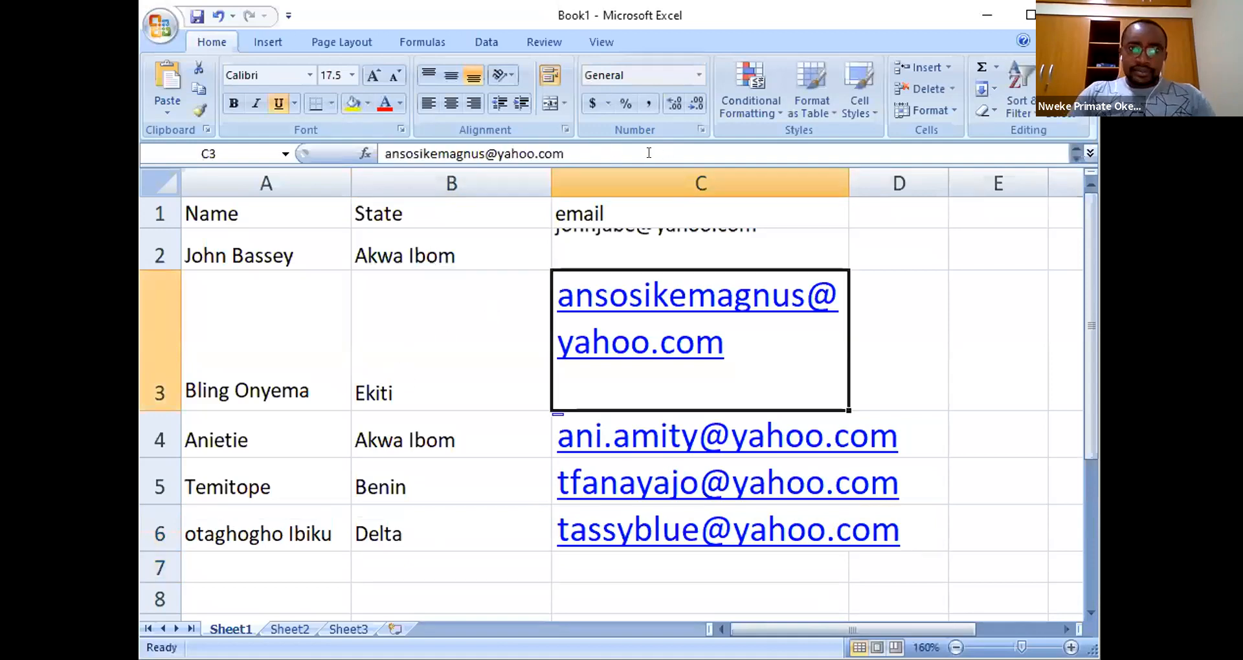
pyautogui.click(644, 151)
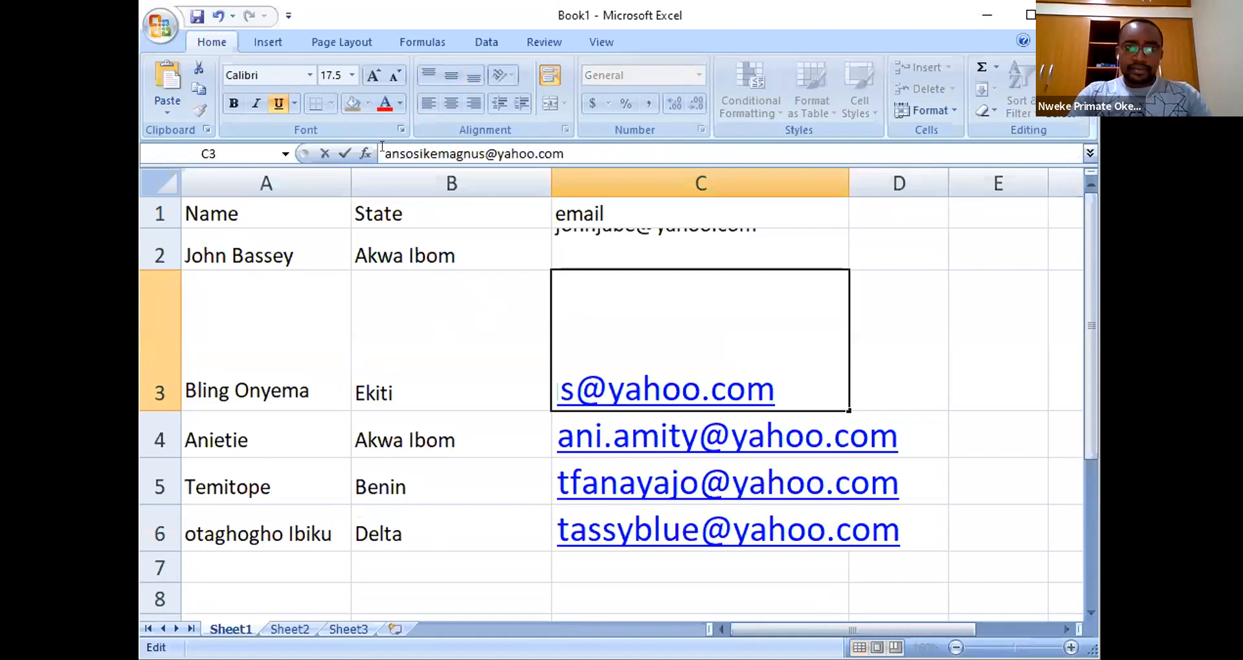
pyautogui.press('Return')
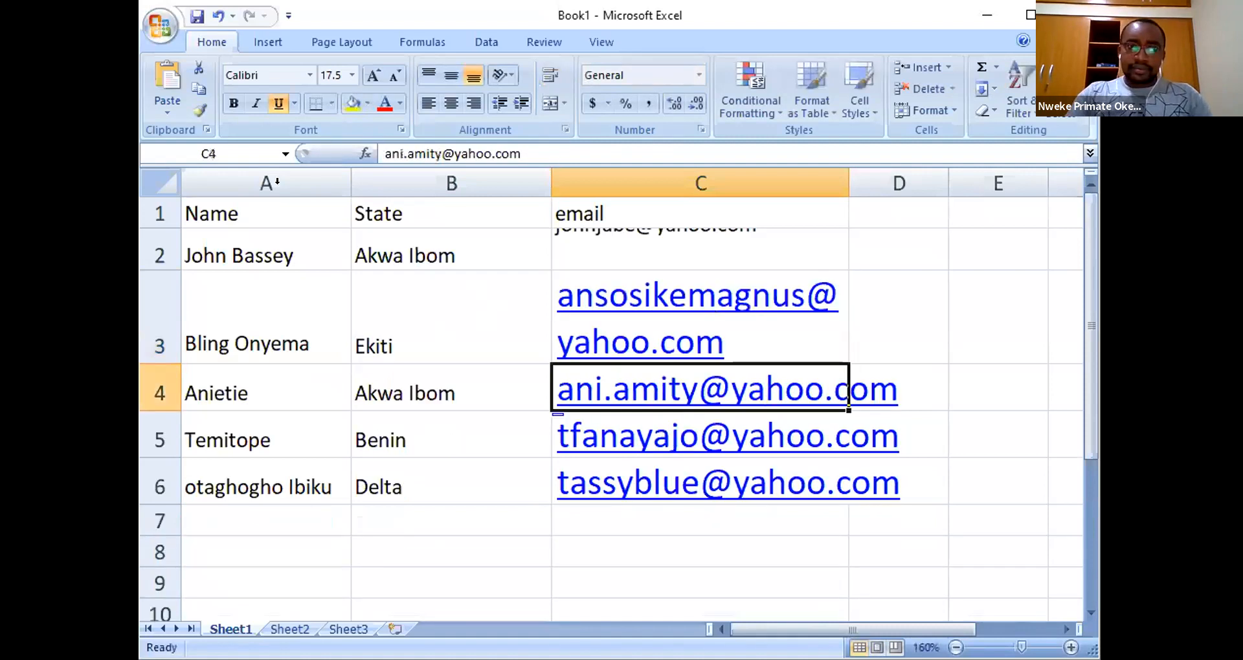
# - Re-edit and confirm the Ekiti entry in B3 so row 3 shortens
pyautogui.press('Up')
pyautogui.press('Left')
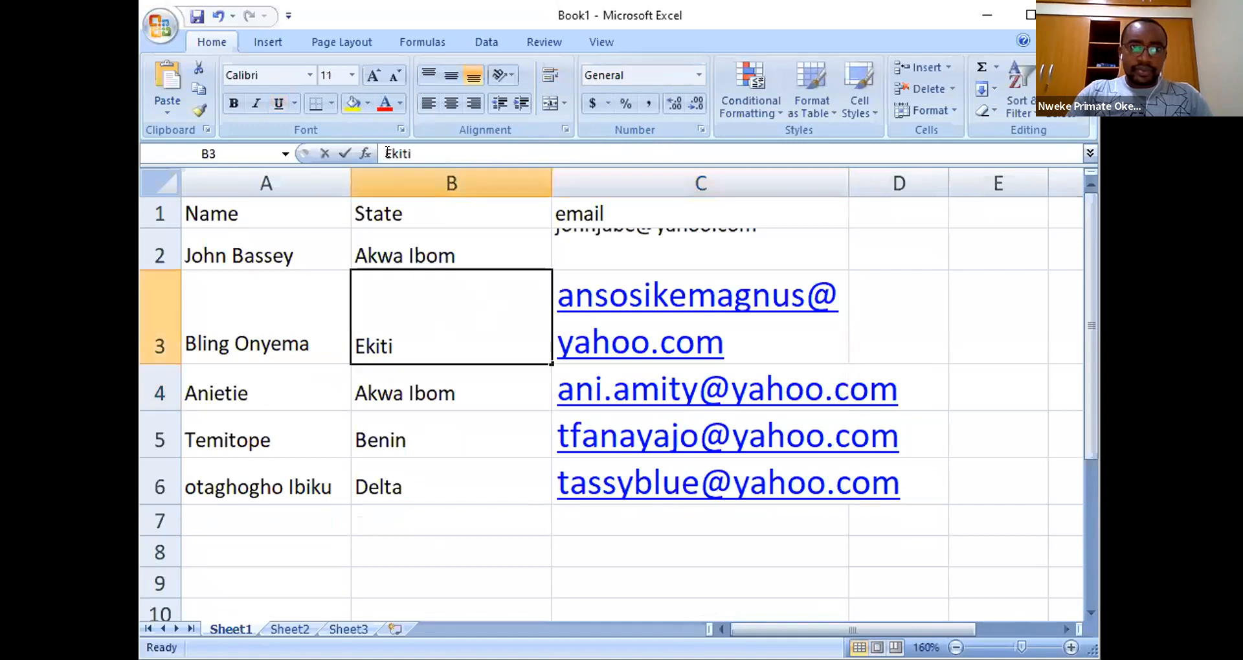
pyautogui.click(387, 153)
pyautogui.press('Return')
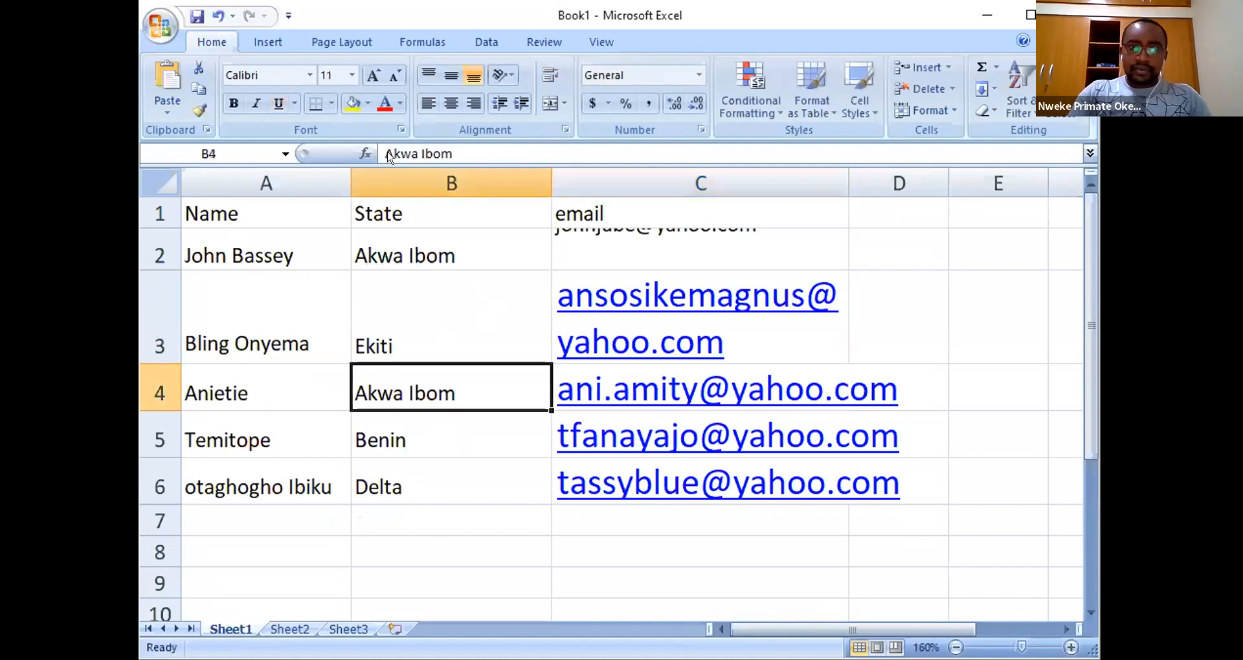
pyautogui.click(425, 305)
pyautogui.click(475, 149)
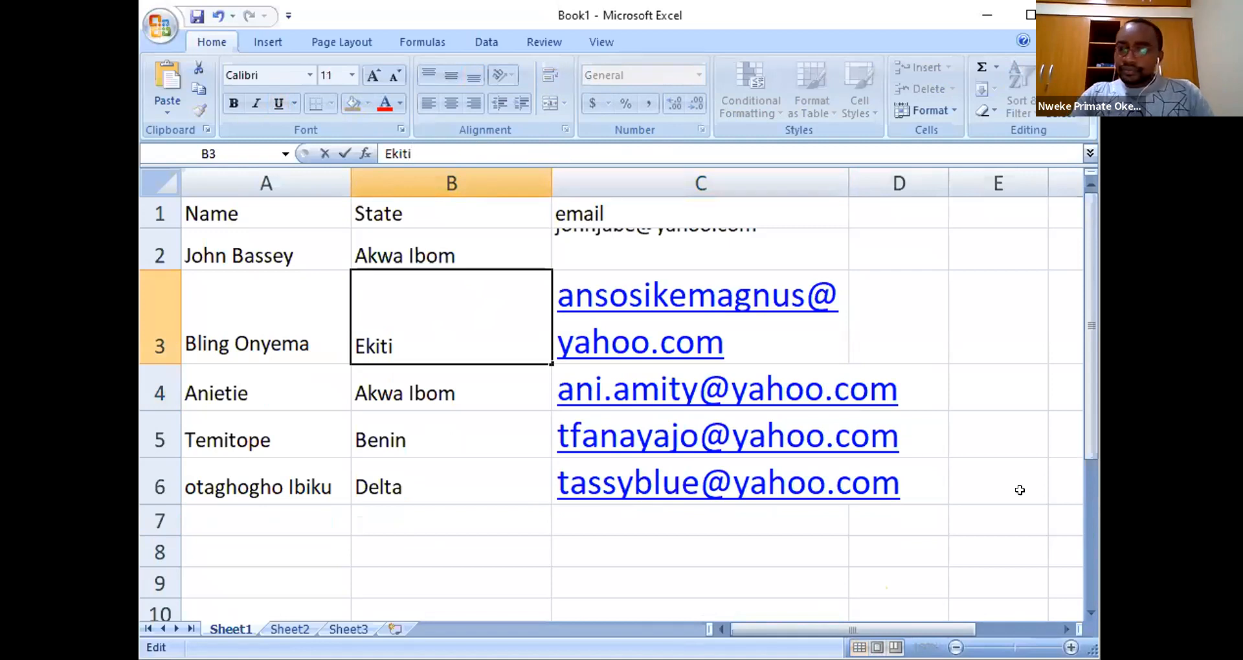
pyautogui.click(1037, 446)
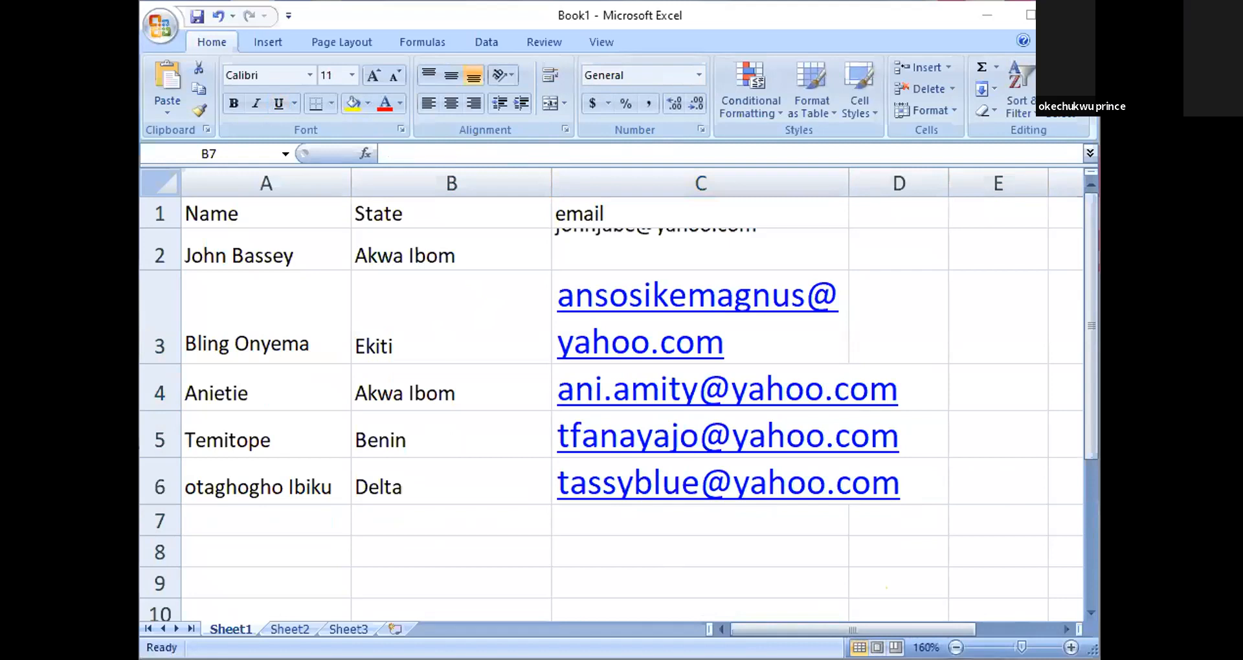
pyautogui.click(223, 511)
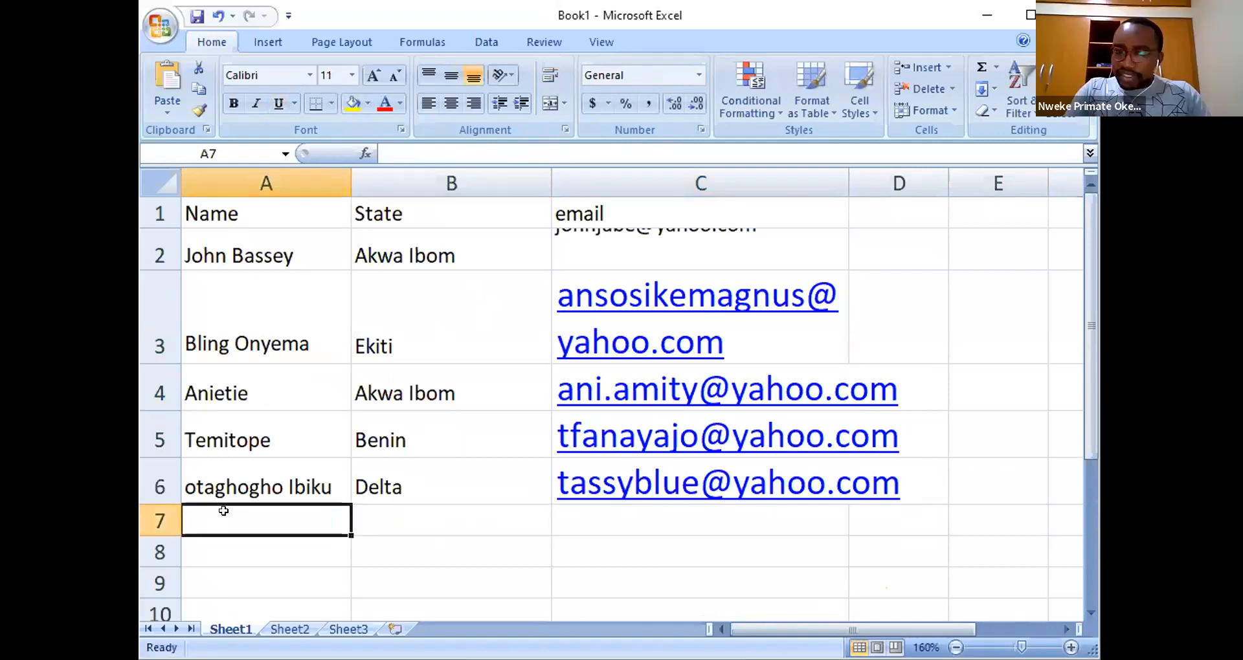
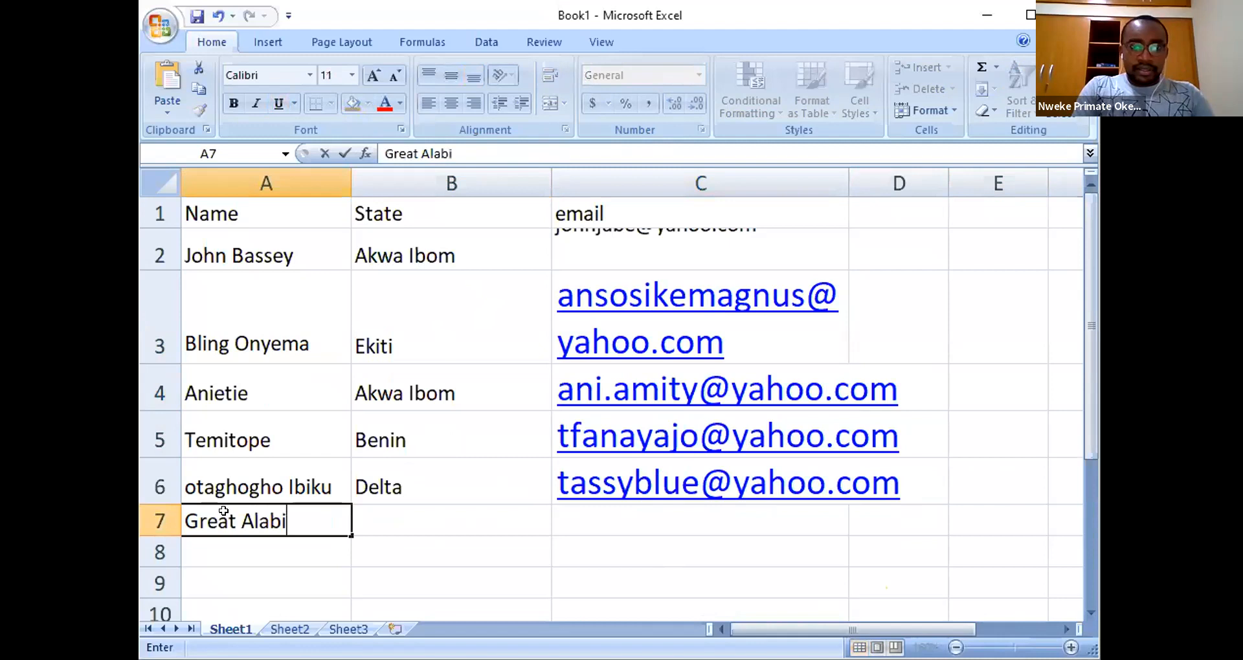
# - Fill row 7 with the sixth contact's name, state Rivers and e-mail address
pyautogui.press('Tab')
pyautogui.write('Rivers')
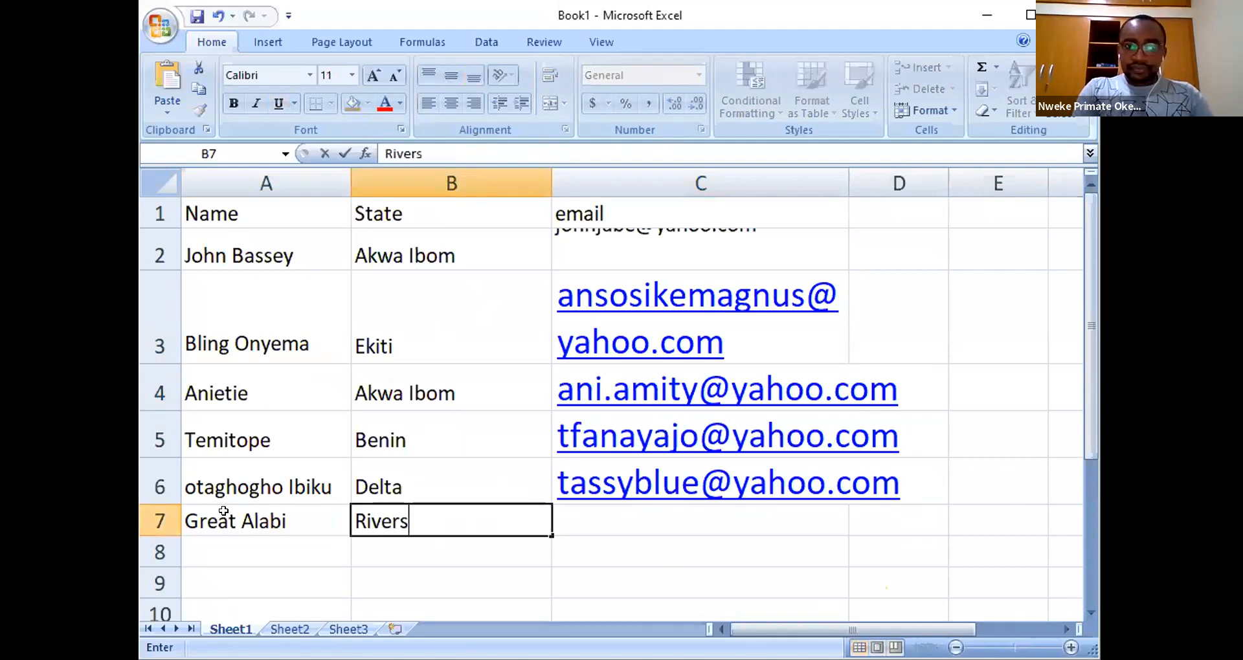
pyautogui.press('Tab')
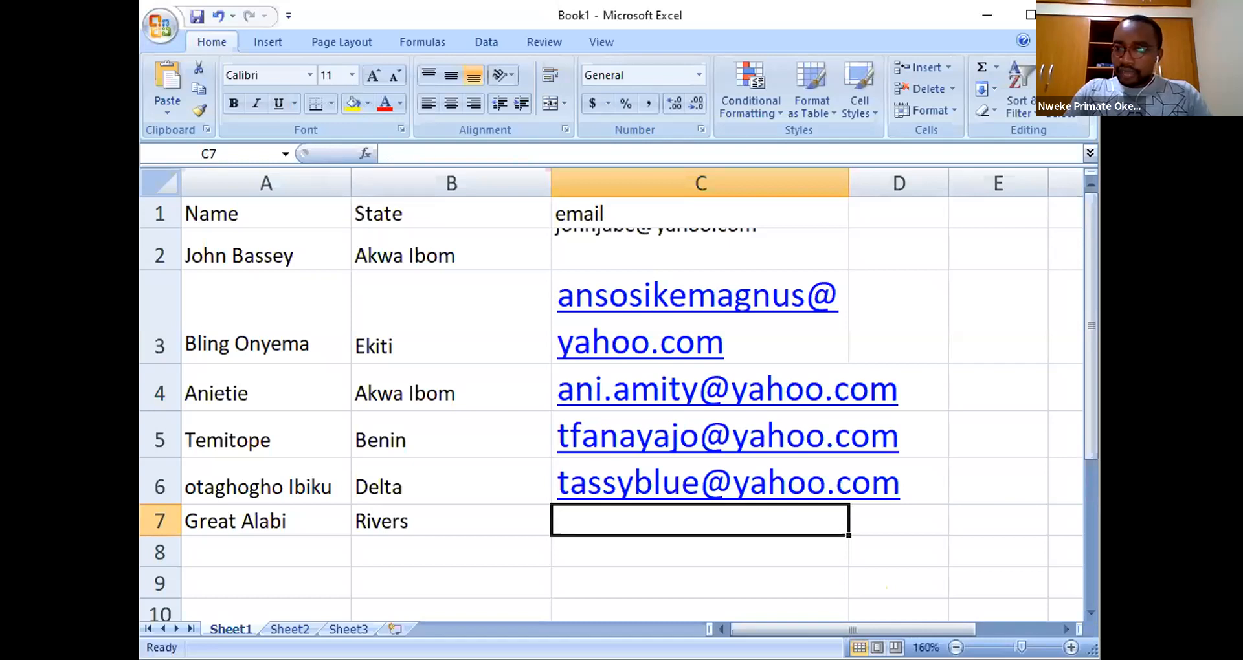
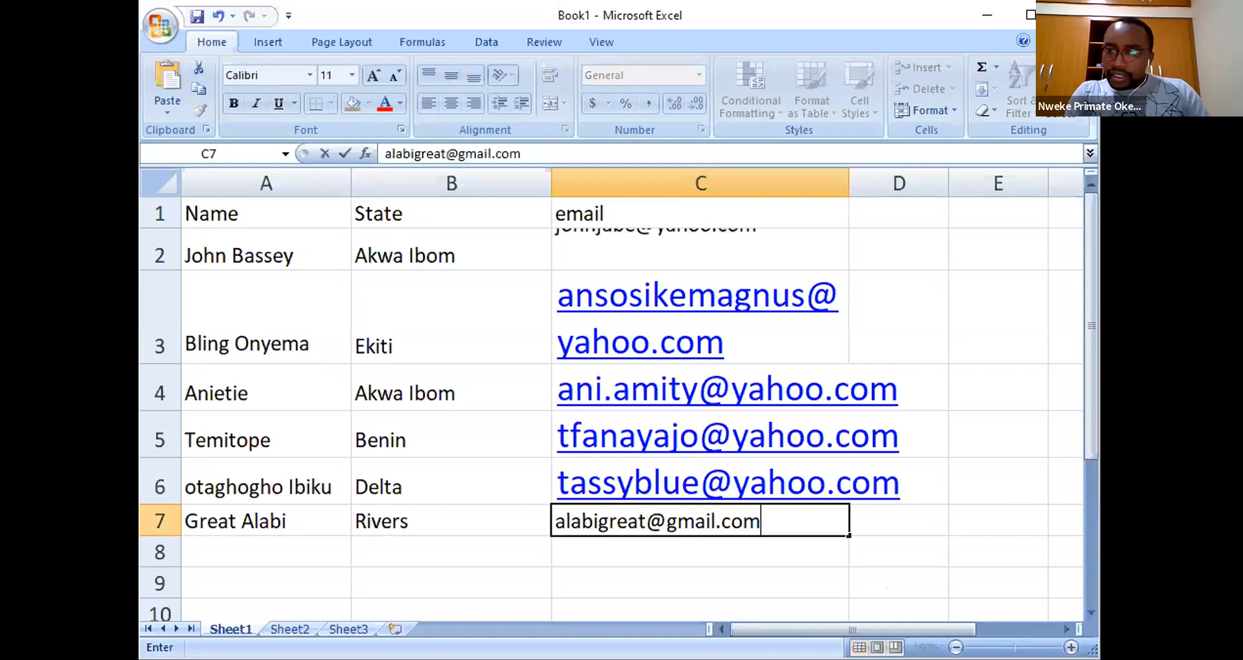
pyautogui.press('Return')
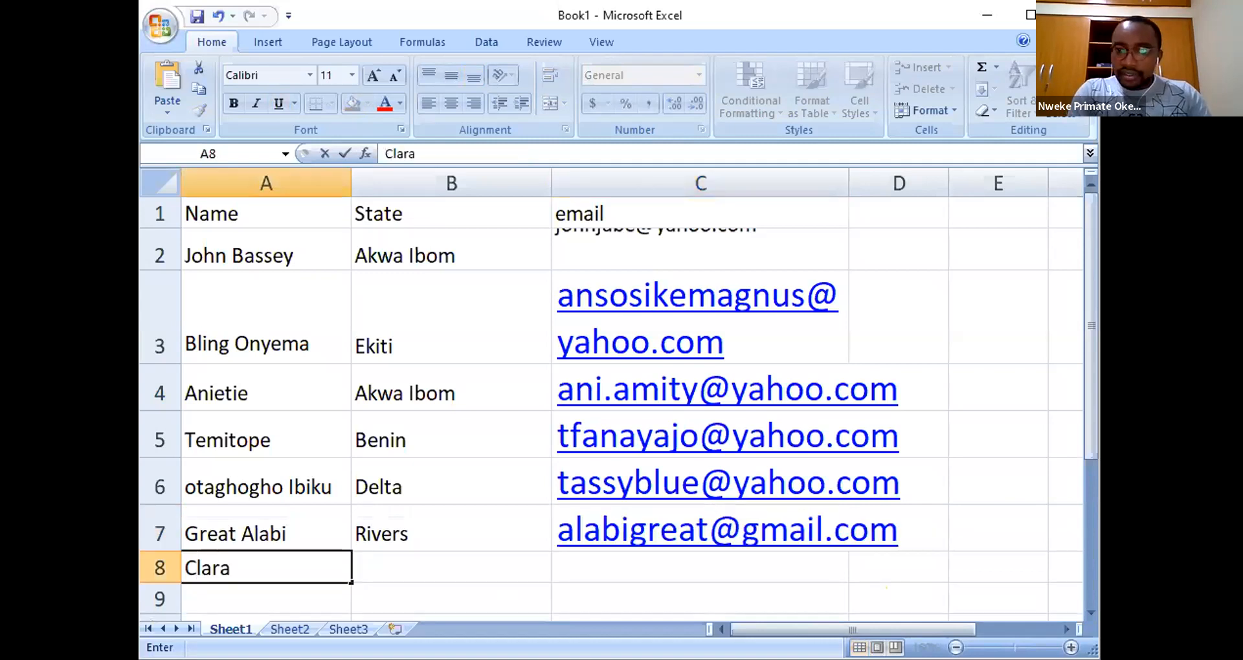
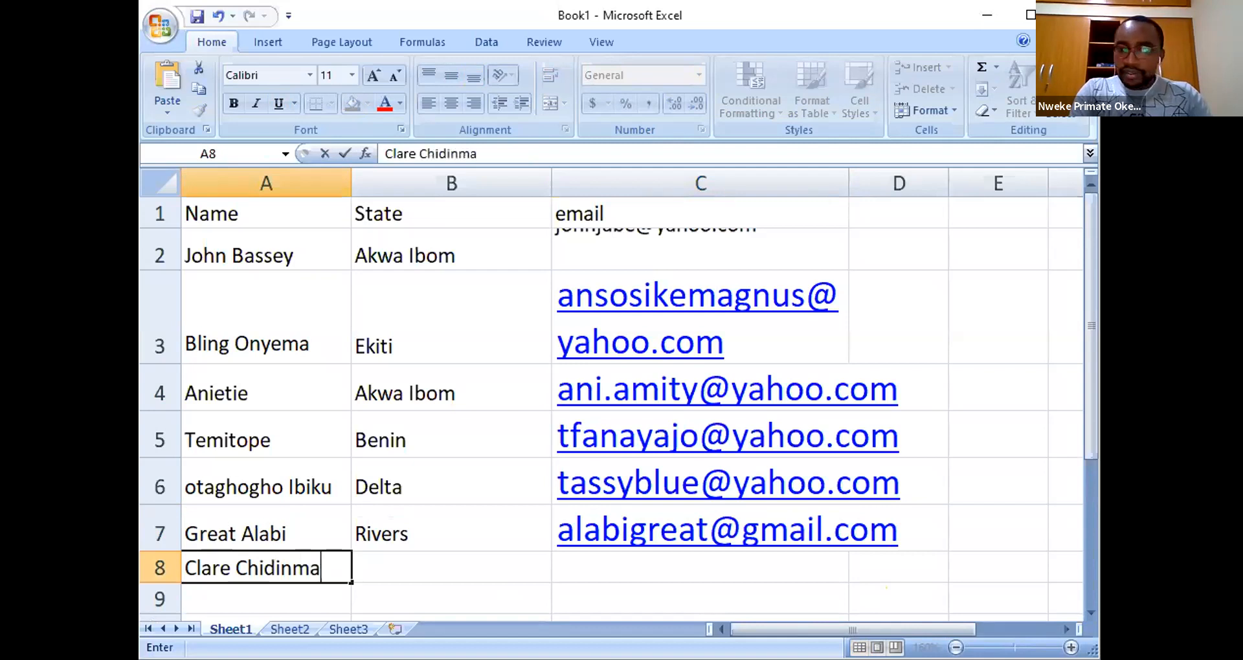
# - Fill row 8 with a contact's name, state Akwa Ibom and e-mail address
pyautogui.press('Tab')
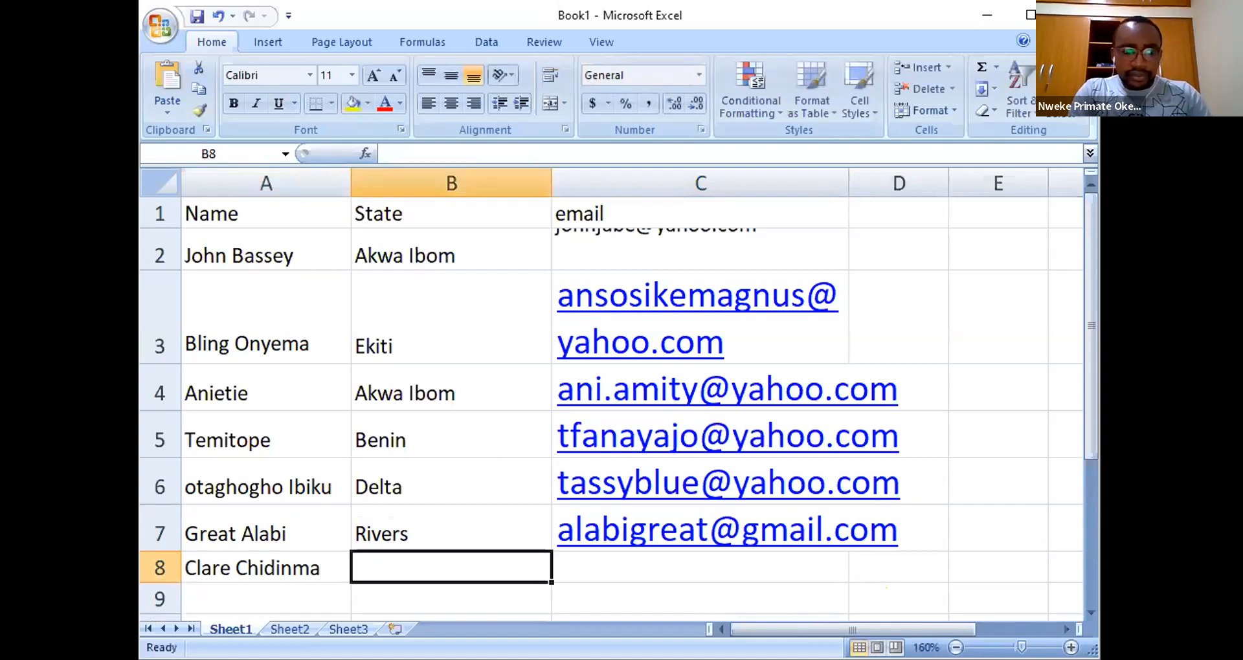
pyautogui.write('Akwa')
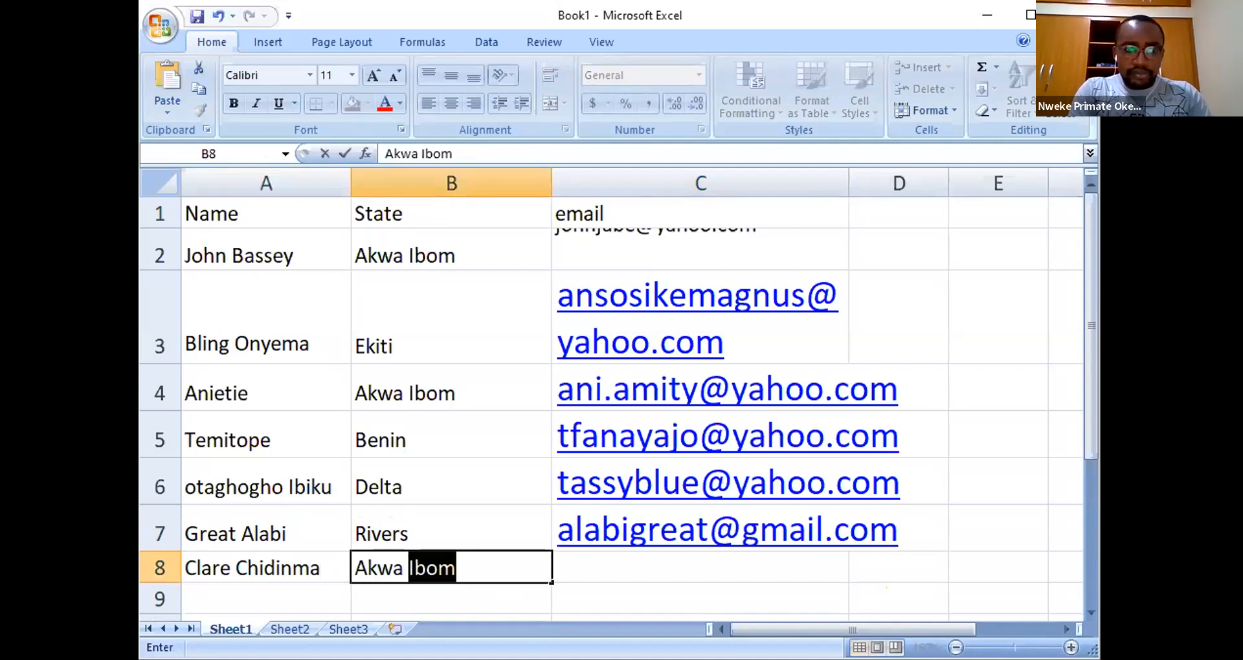
pyautogui.press('Tab')
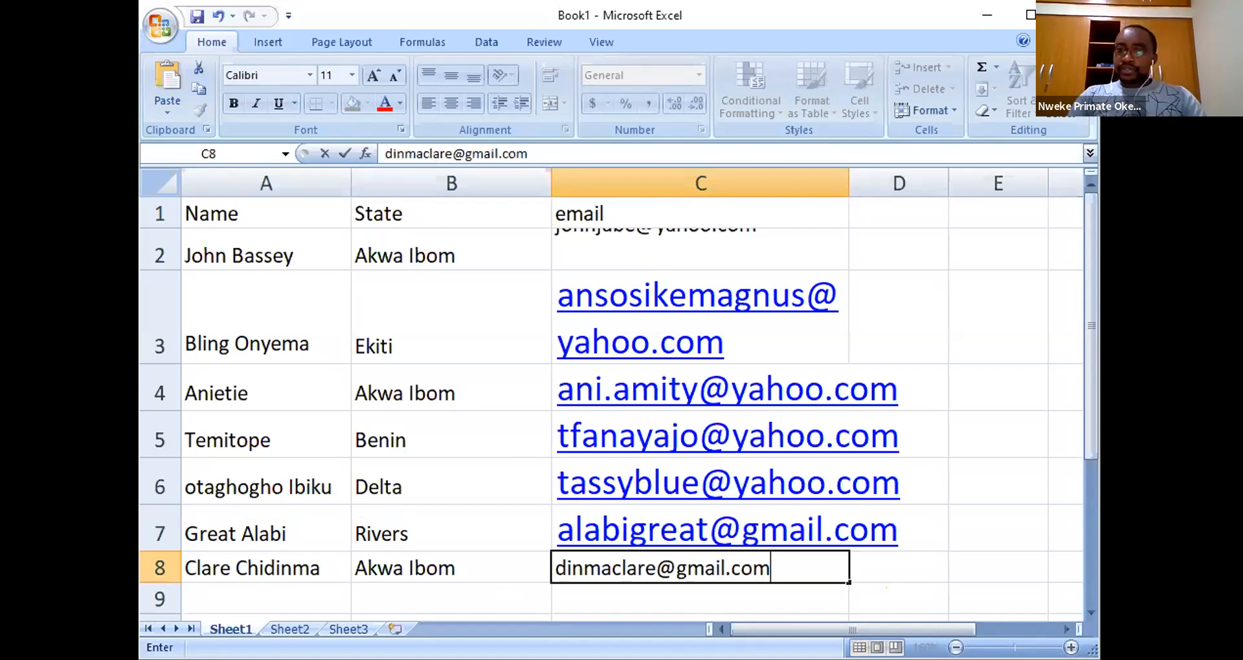
pyautogui.moveTo(288, 573); pyautogui.dragTo(289, 608)
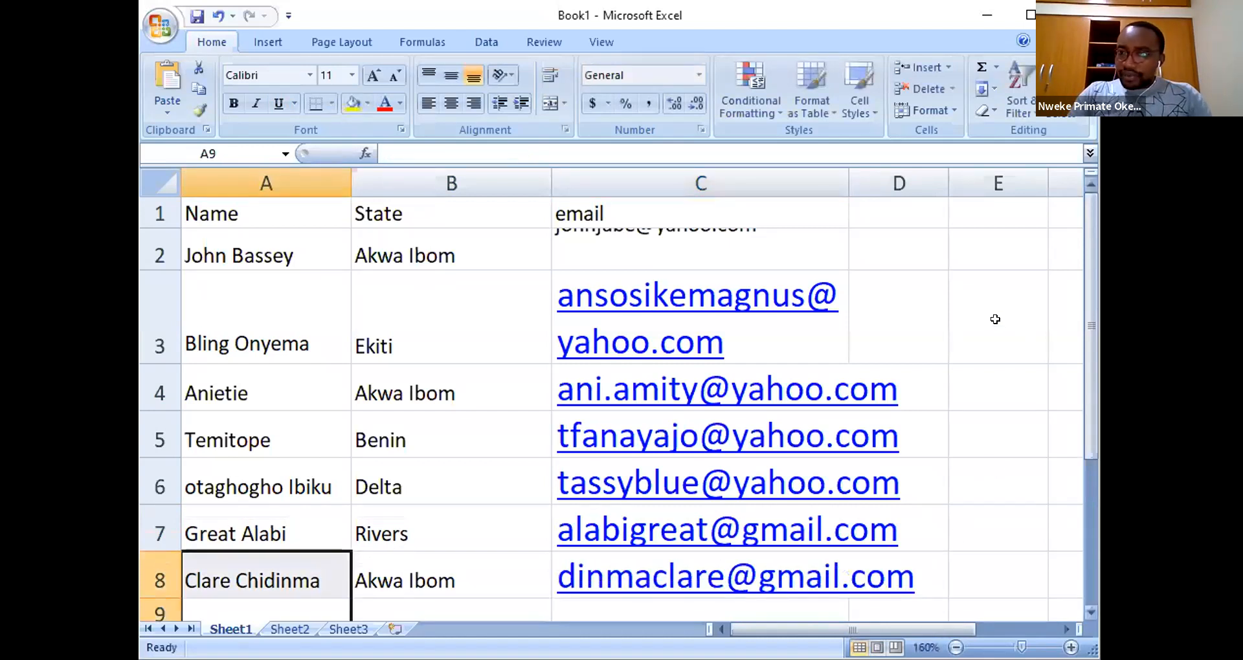
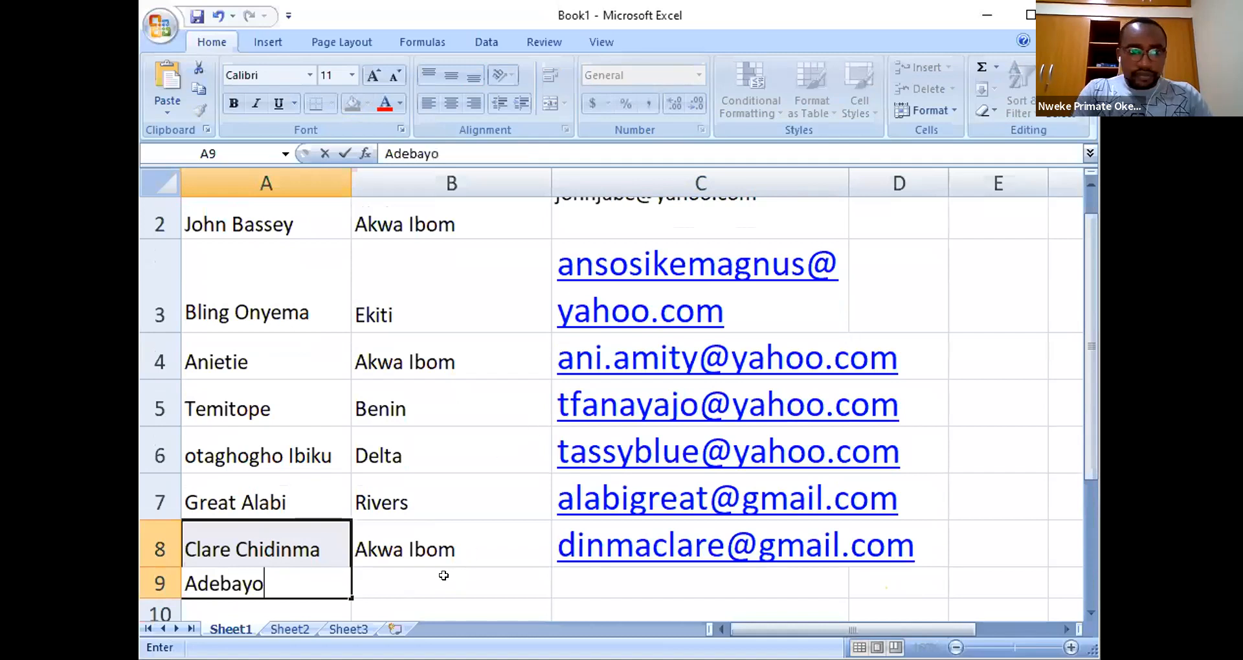
# - Fill row 9 with a contact's name, state Lagos and e-mail address
pyautogui.click(444, 576)
pyautogui.write('L')
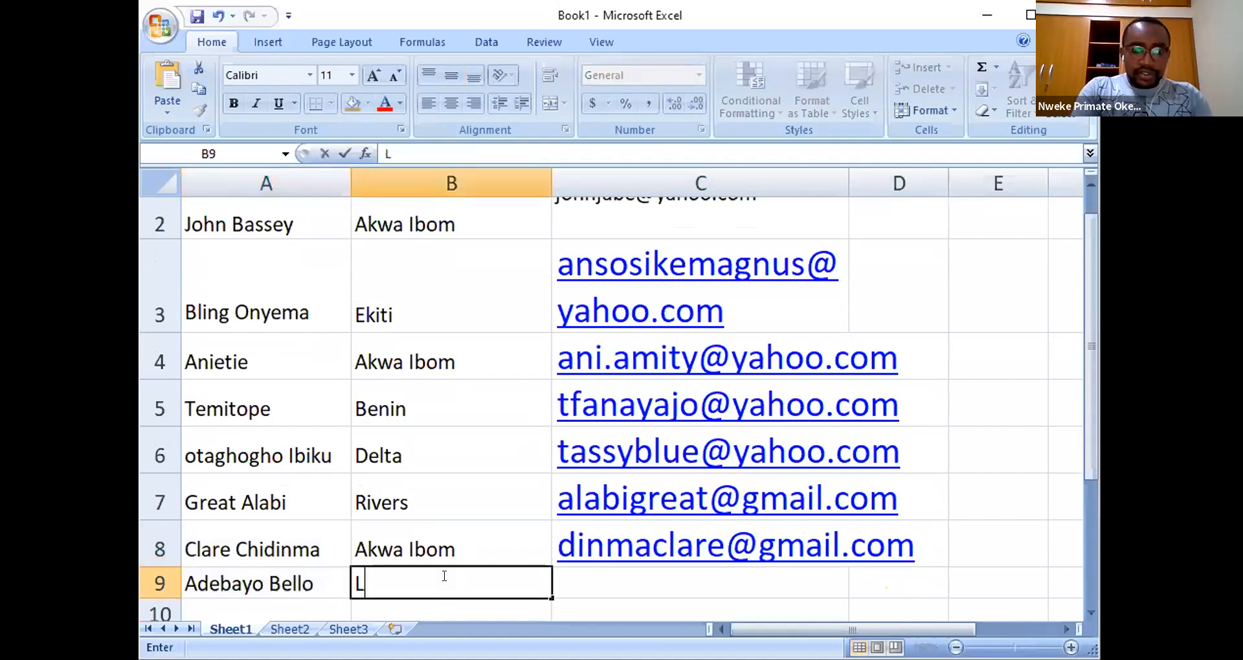
pyautogui.write('agos')
pyautogui.press('Tab')
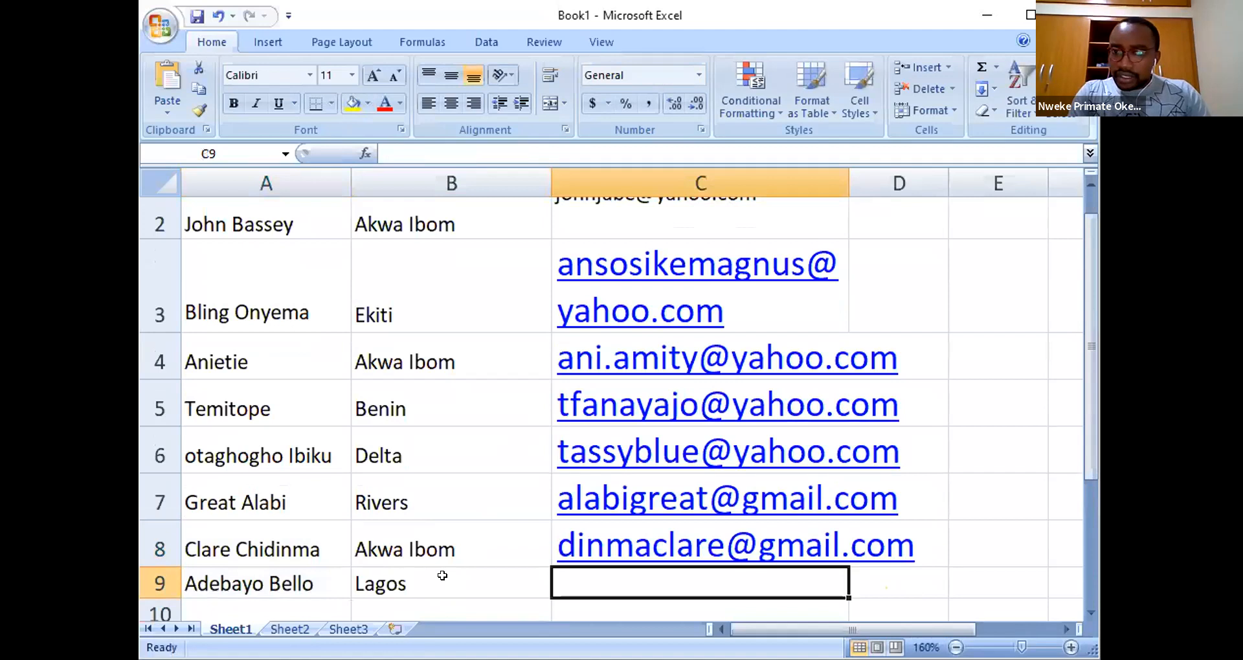
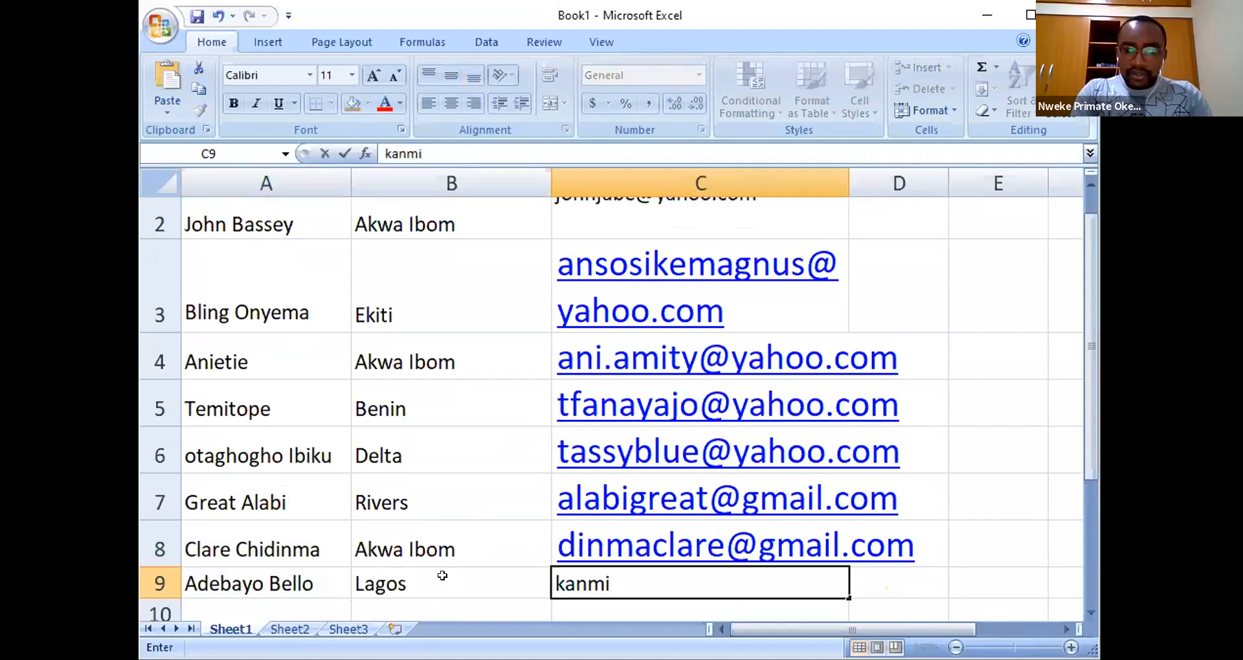
pyautogui.click(332, 525)
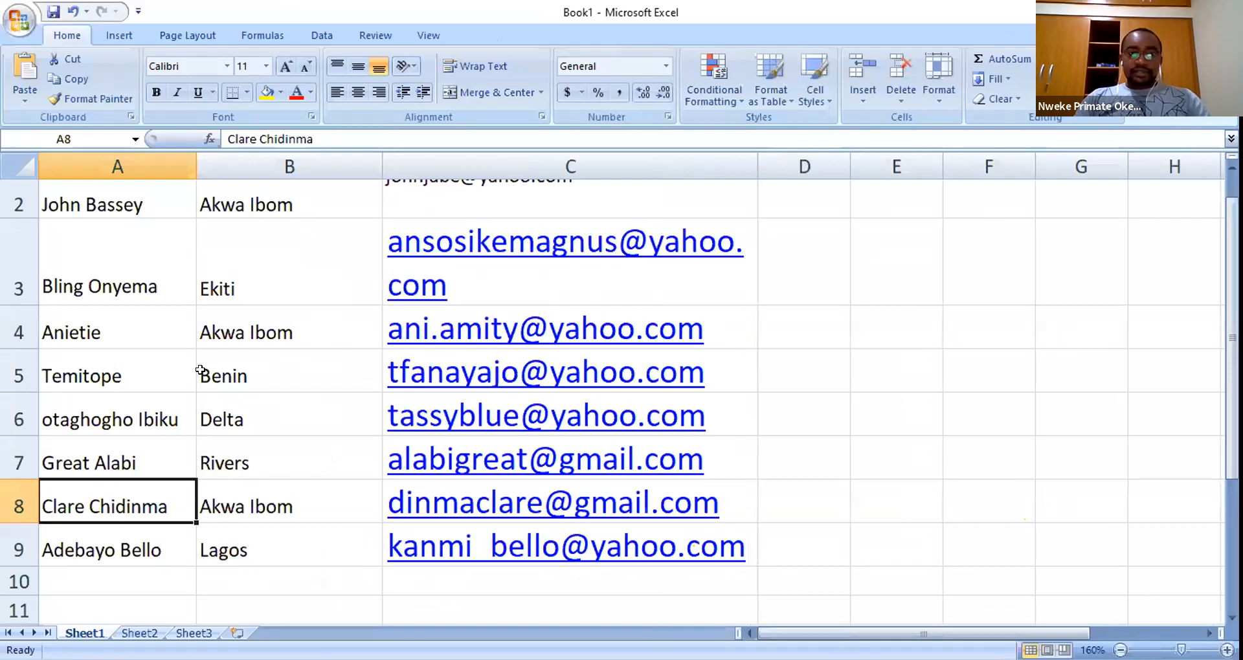
# - Re-enter the first e-mail address in cell C2 to correct the row height
pyautogui.scroll(-2, 100, 237)
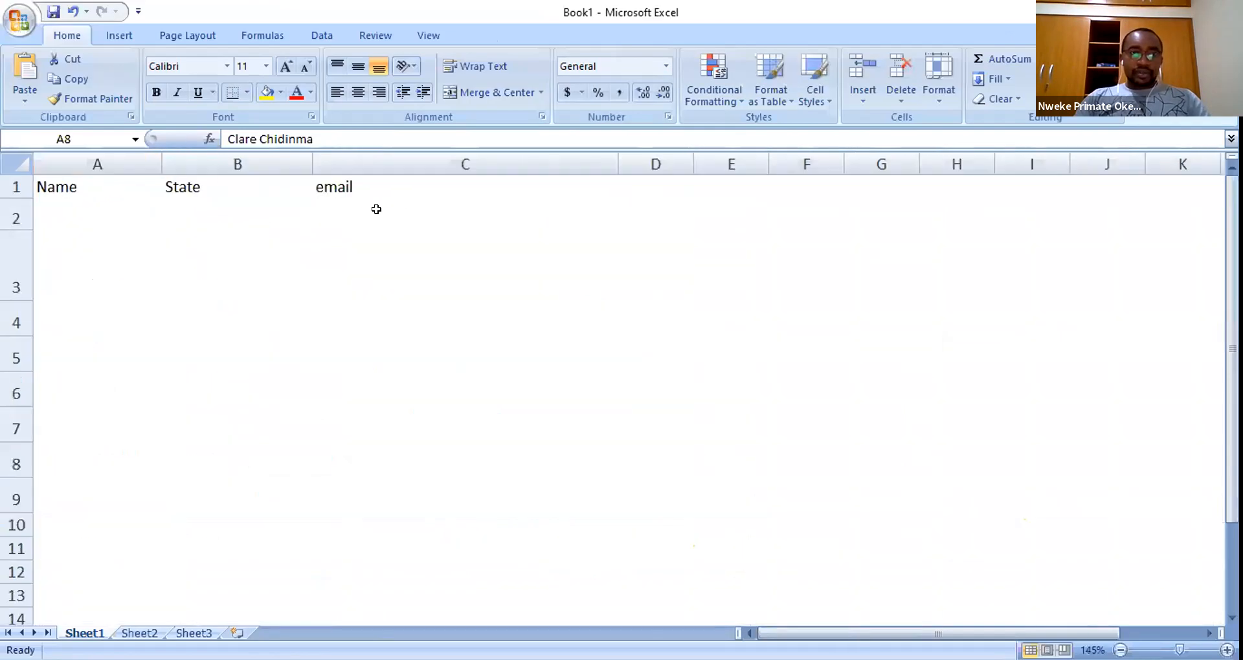
pyautogui.doubleClick(359, 200)
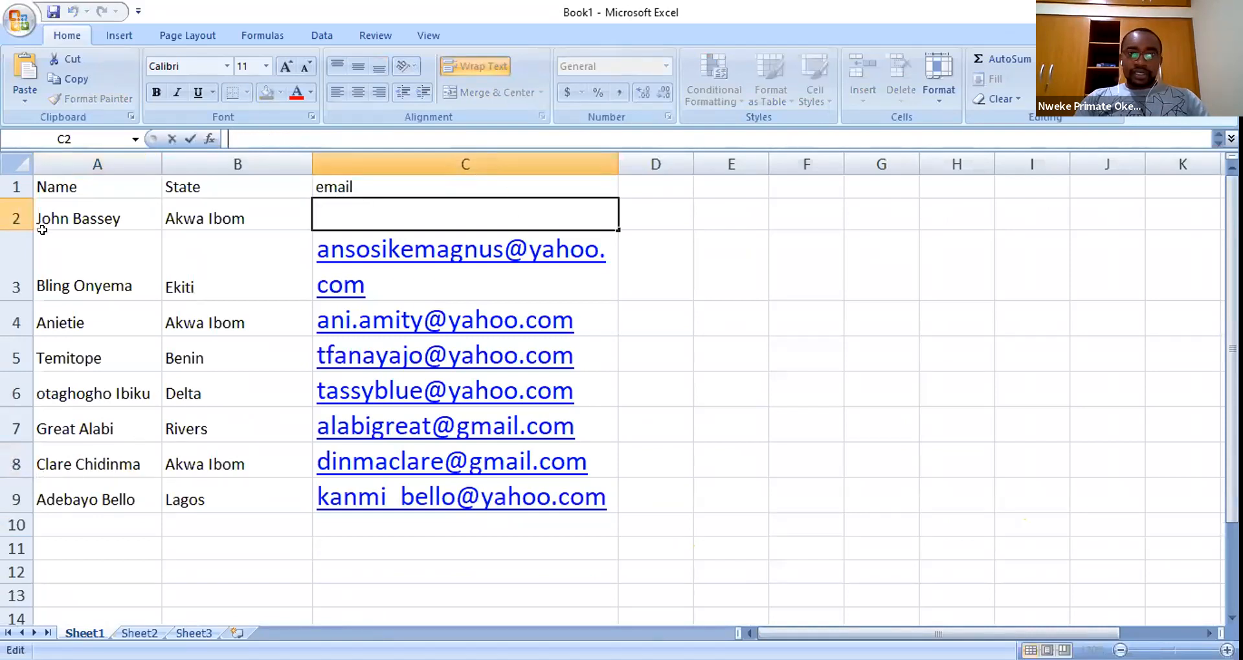
pyautogui.click(18, 238)
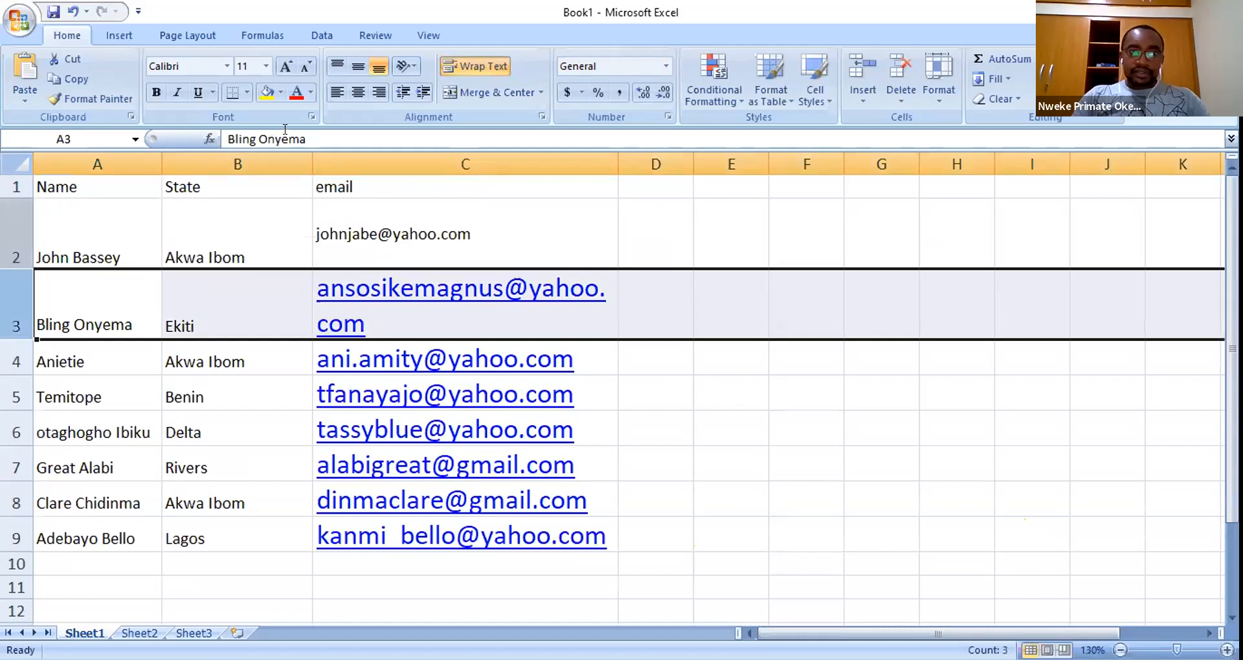
pyautogui.click(352, 232)
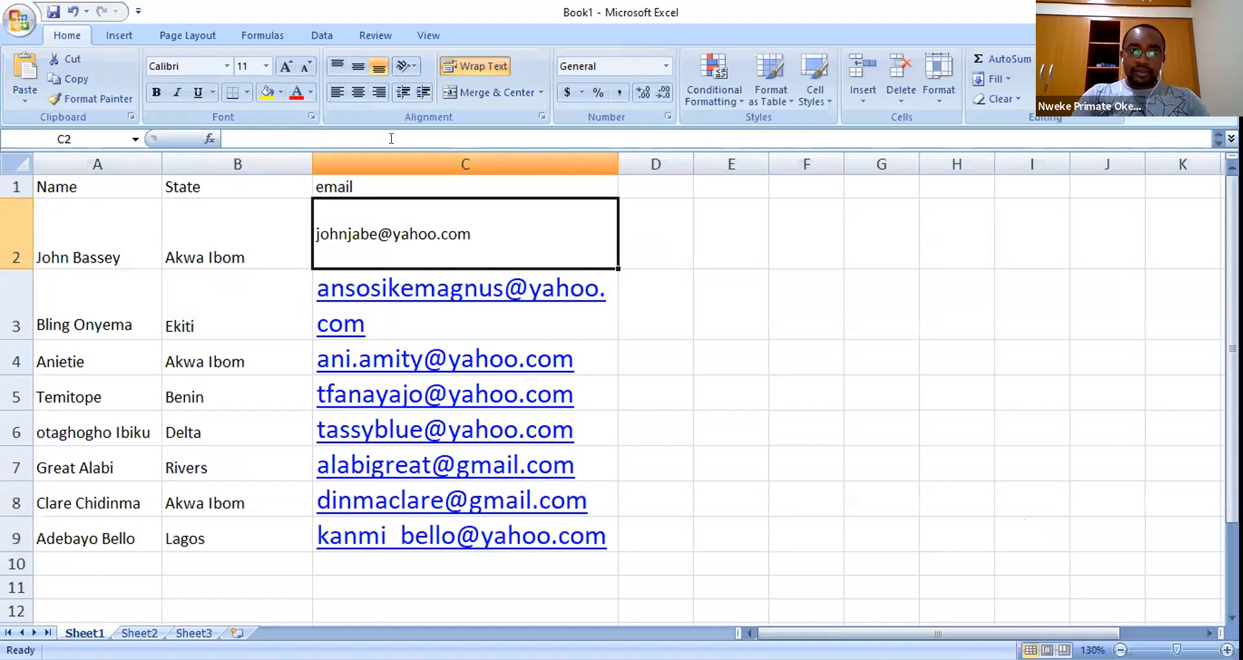
pyautogui.click(391, 139)
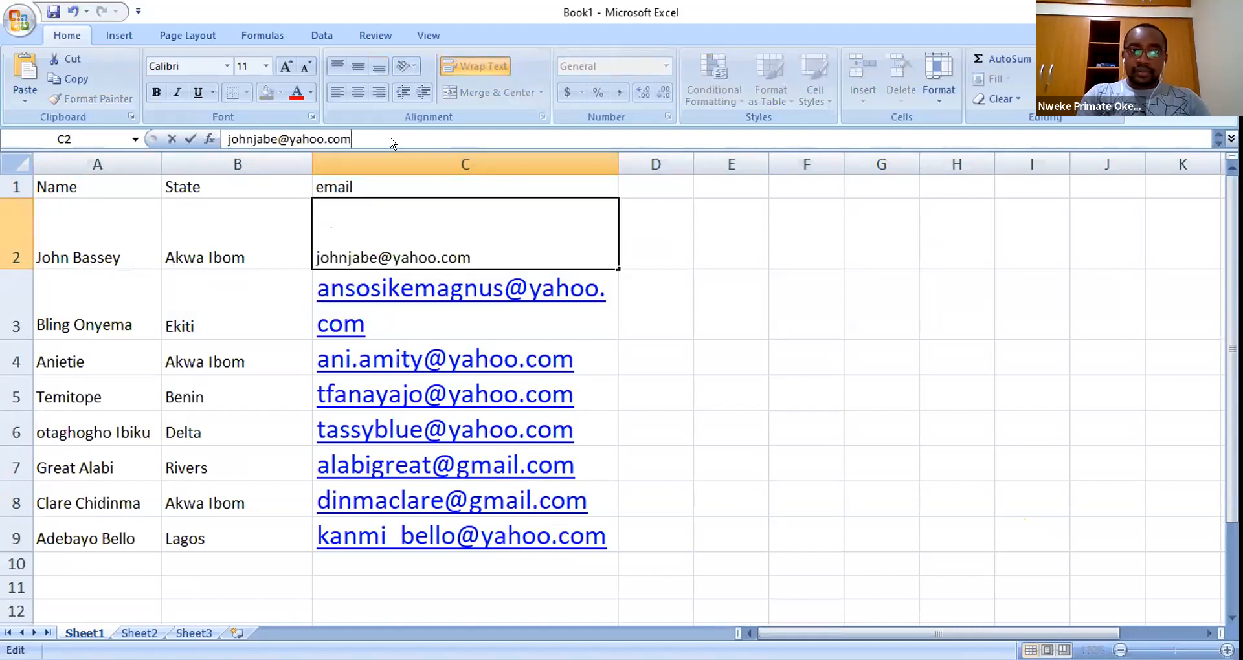
pyautogui.press('Return')
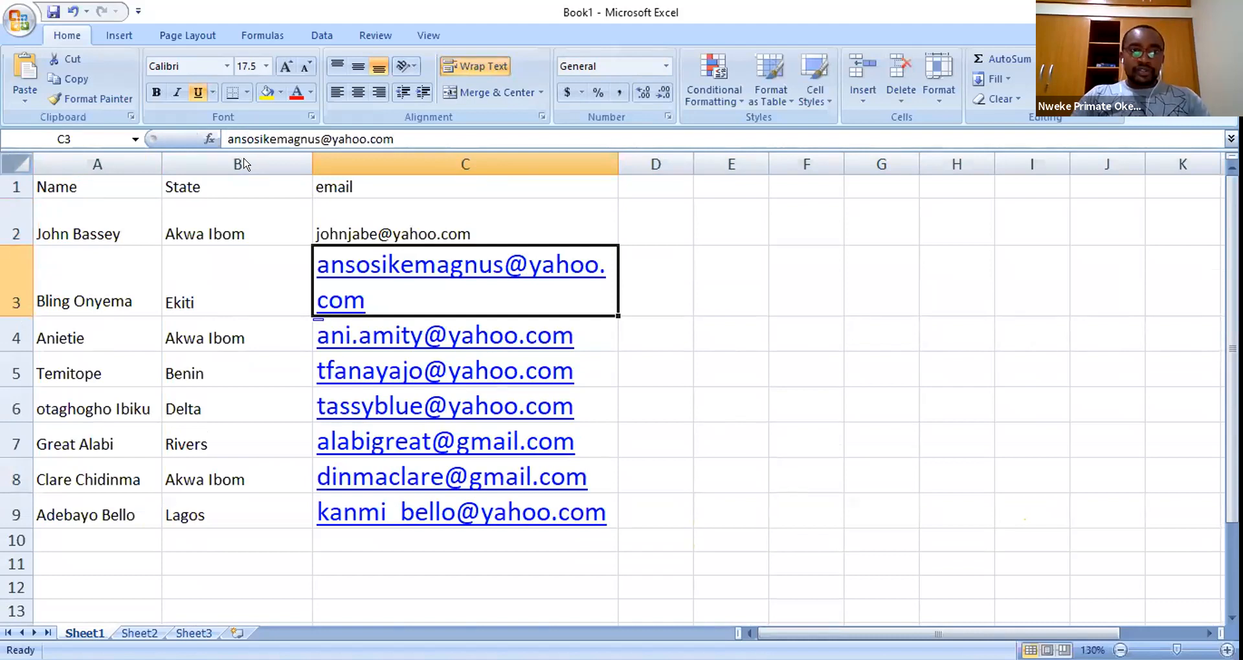
# - Set the entire sheet's font size to 14
pyautogui.click(16, 164)
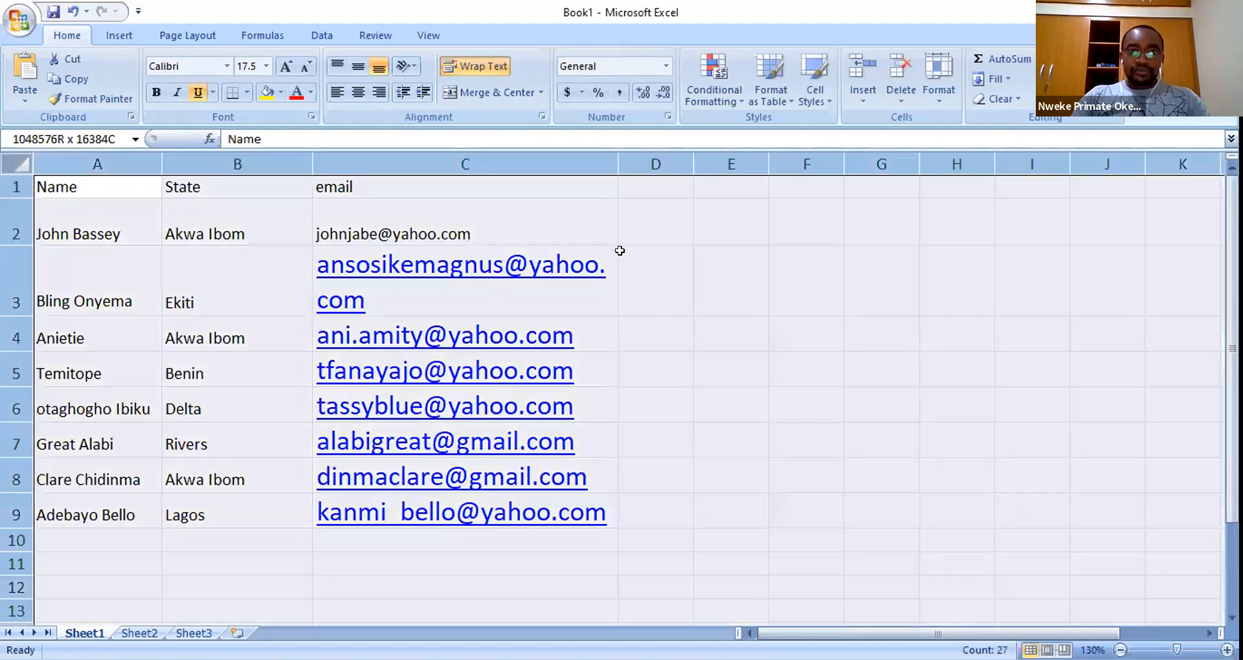
pyautogui.click(266, 66)
pyautogui.click(245, 163)
pyautogui.click(805, 337)
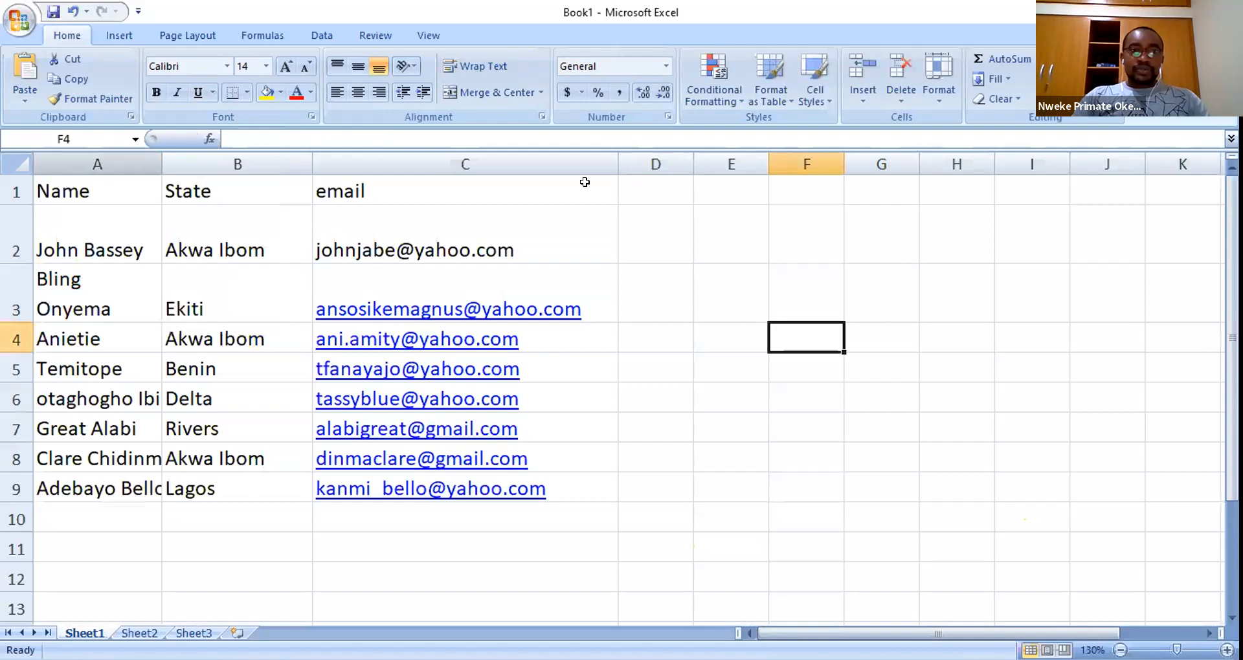
# - AutoFit column A to the longest name
pyautogui.doubleClick(162, 165)
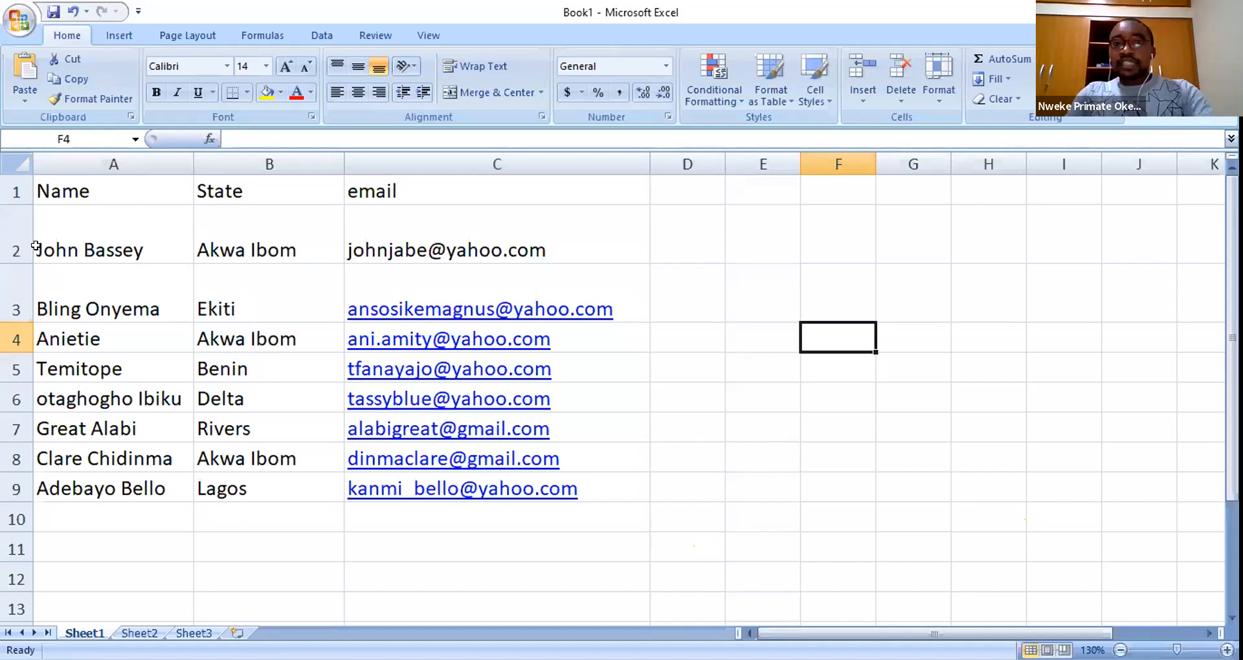
pyautogui.moveTo(447, 214); pyautogui.dragTo(485, 515)
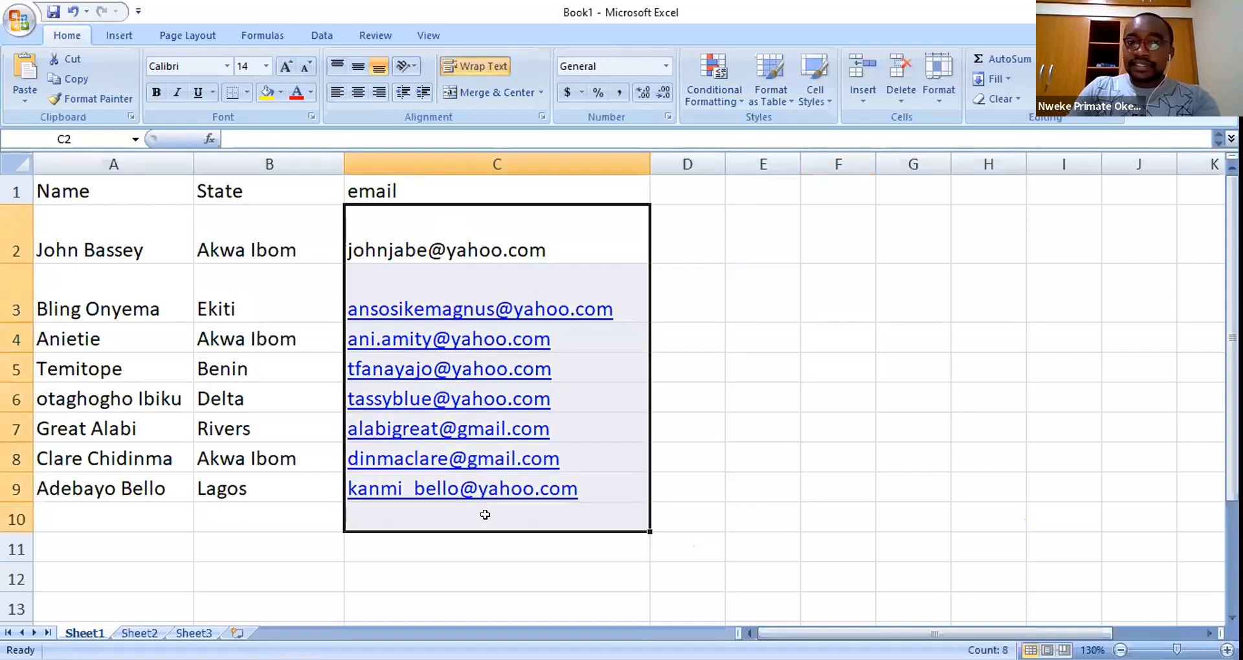
pyautogui.click(692, 253)
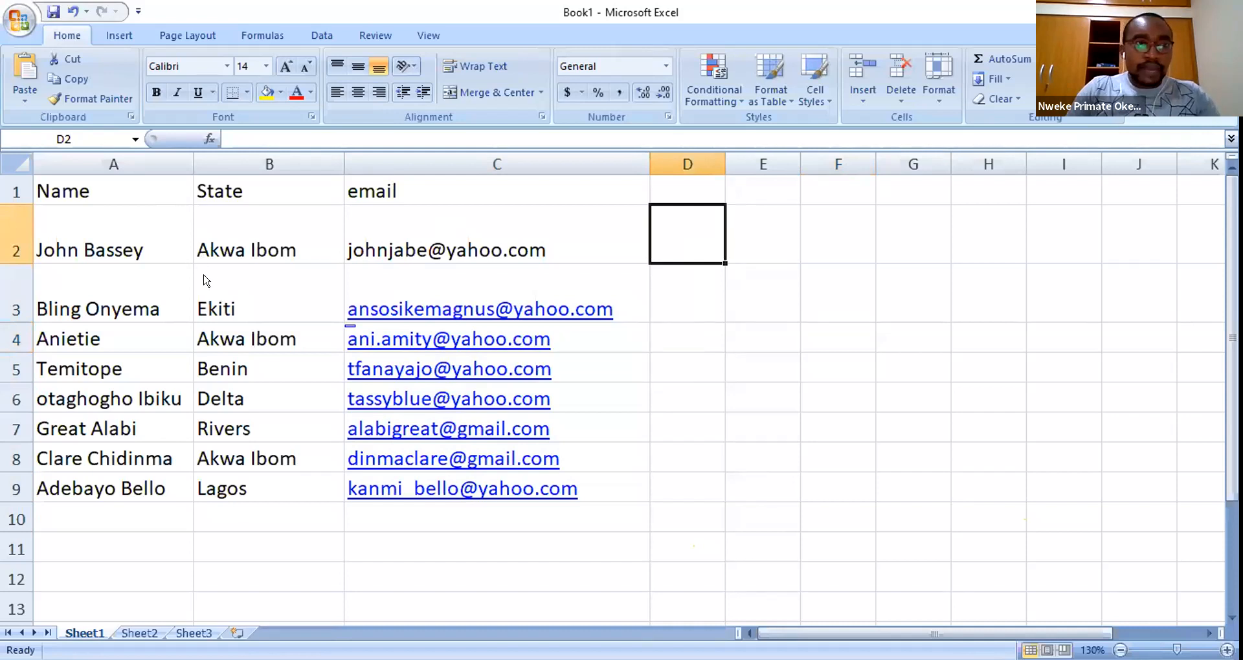
pyautogui.hotkey('ctrl', 's')
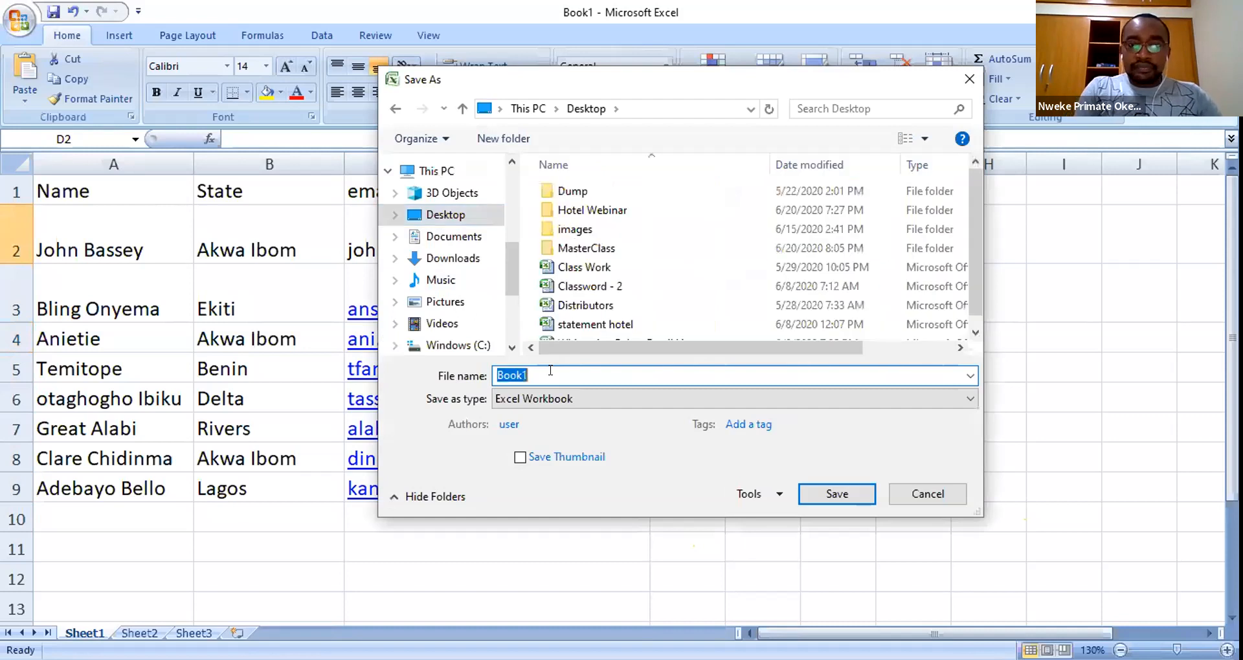
# - Save the workbook on the Desktop under the file name 'State Database'
pyautogui.write('State Data')
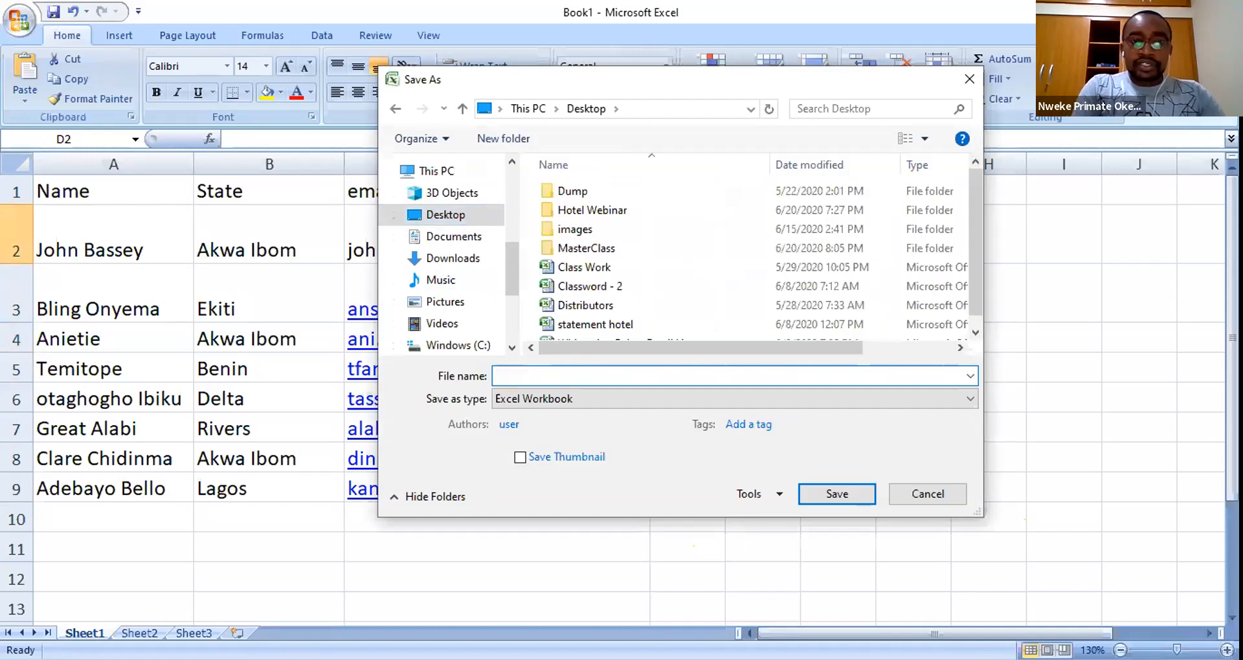
pyautogui.write('ba')
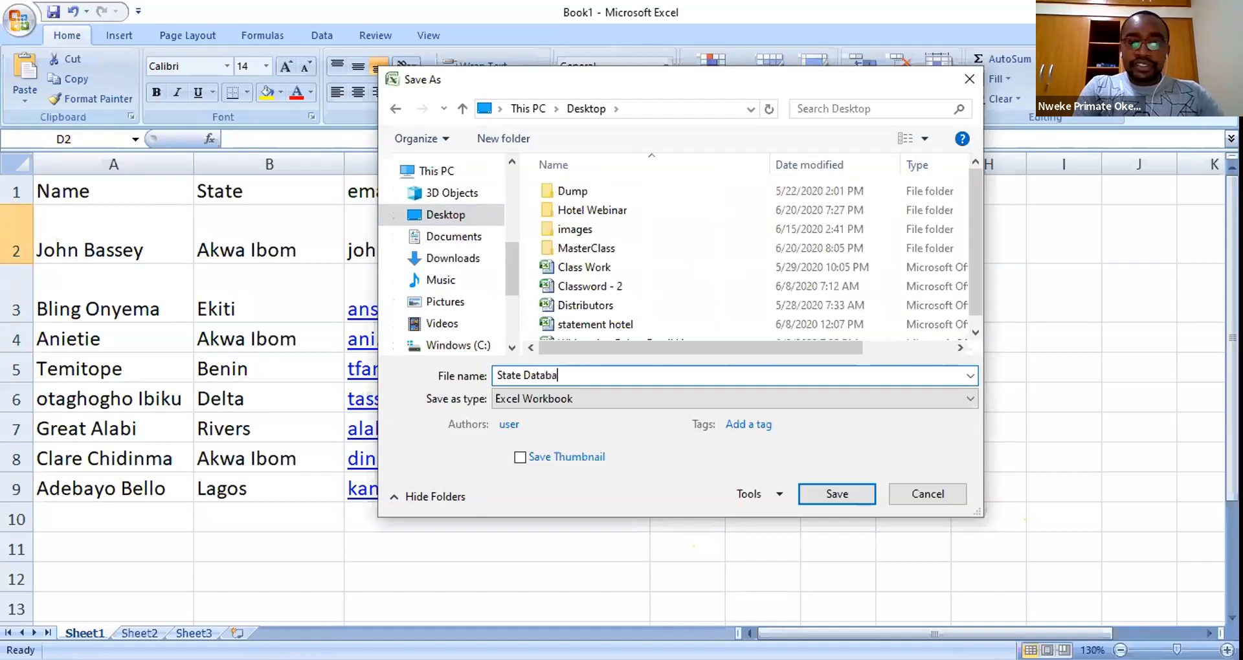
pyautogui.write('se')
pyautogui.moveTo(569, 375); pyautogui.dragTo(501, 363)
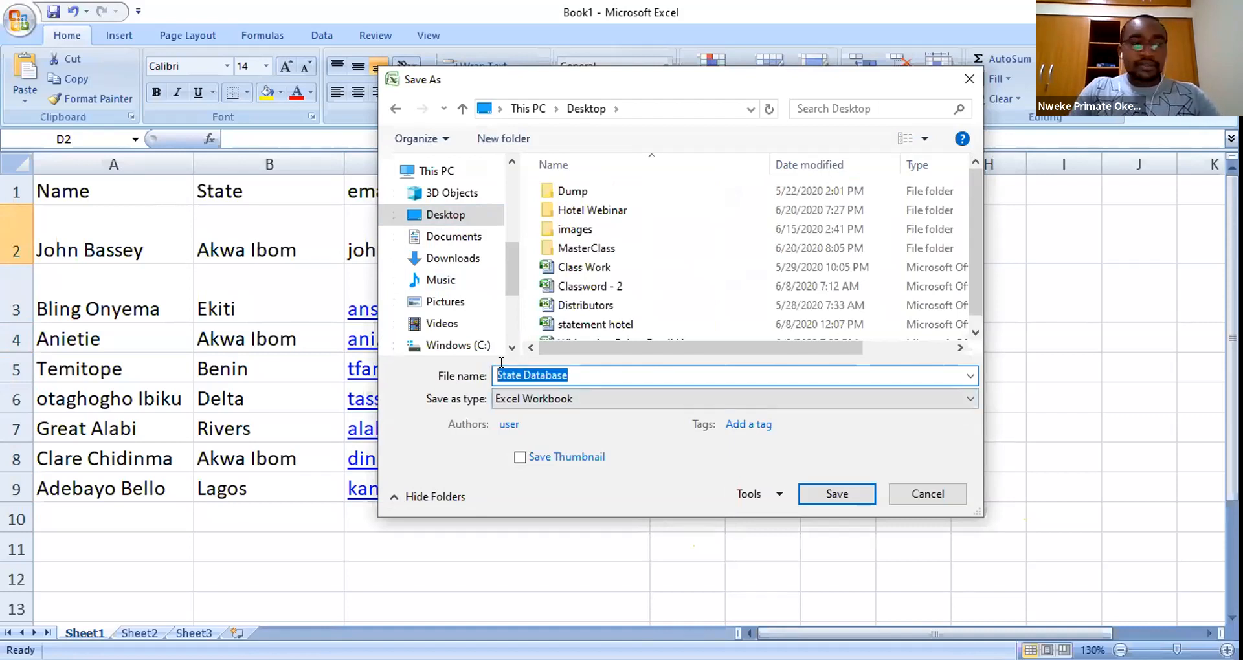
pyautogui.click(835, 494)
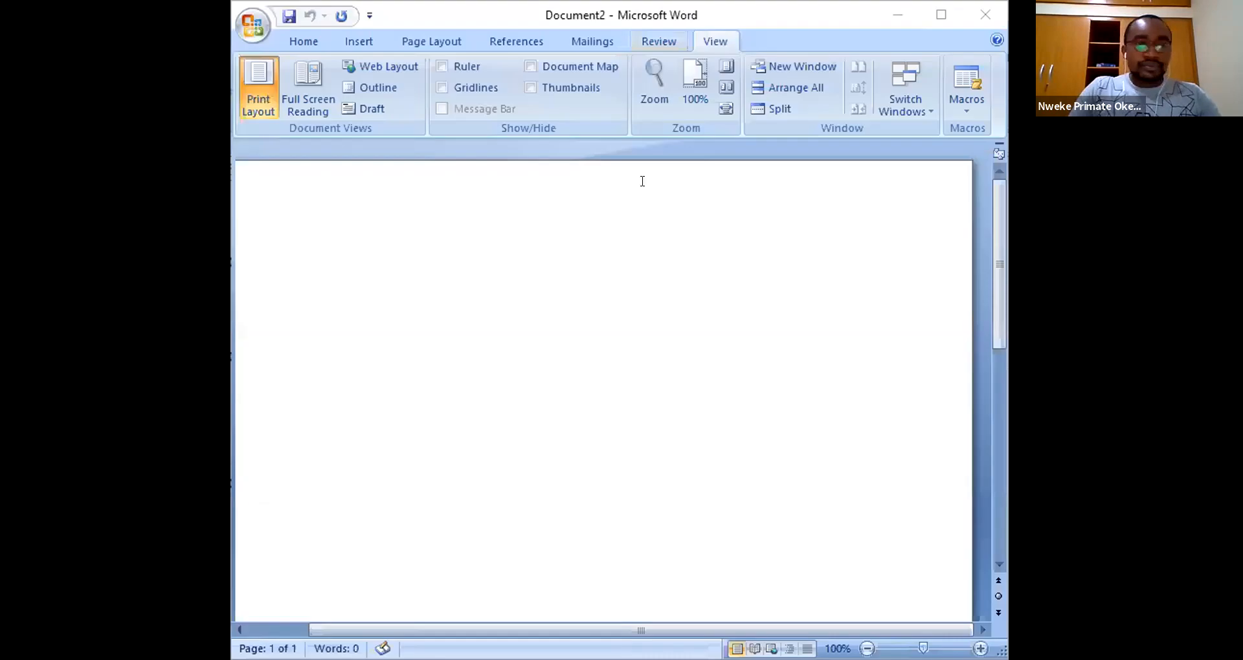
# - Maximize the blank Word document and type the greeting 'Dear <name>,'
pyautogui.click(412, 222)
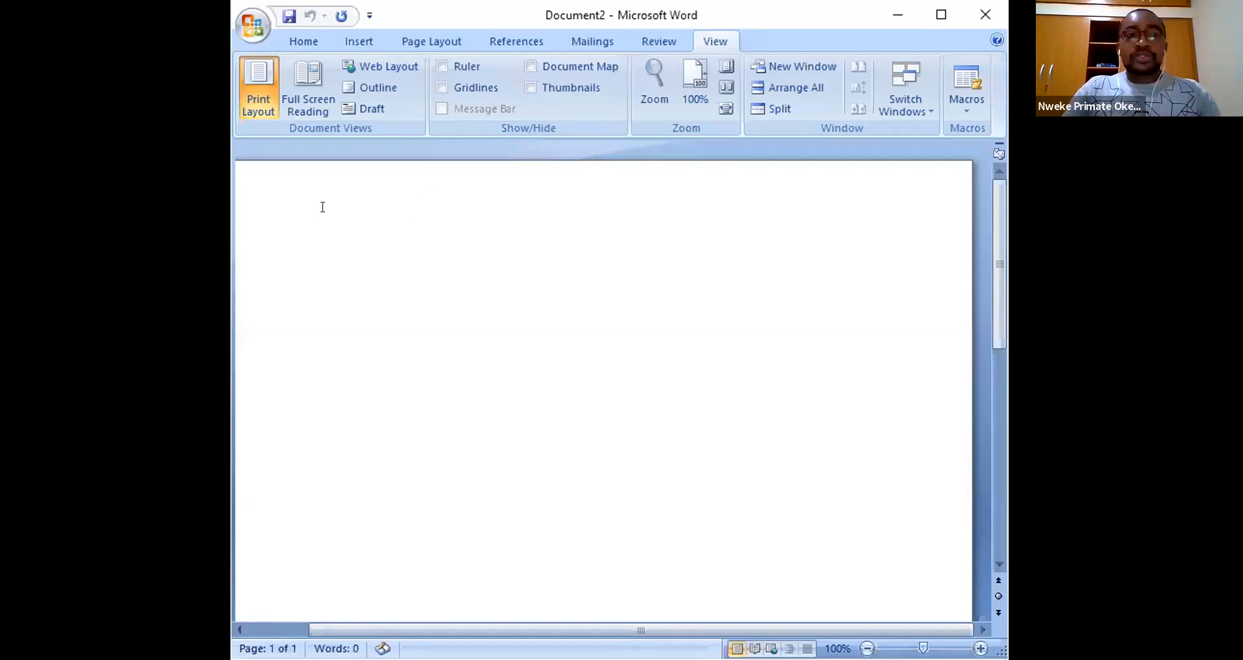
pyautogui.click(303, 41)
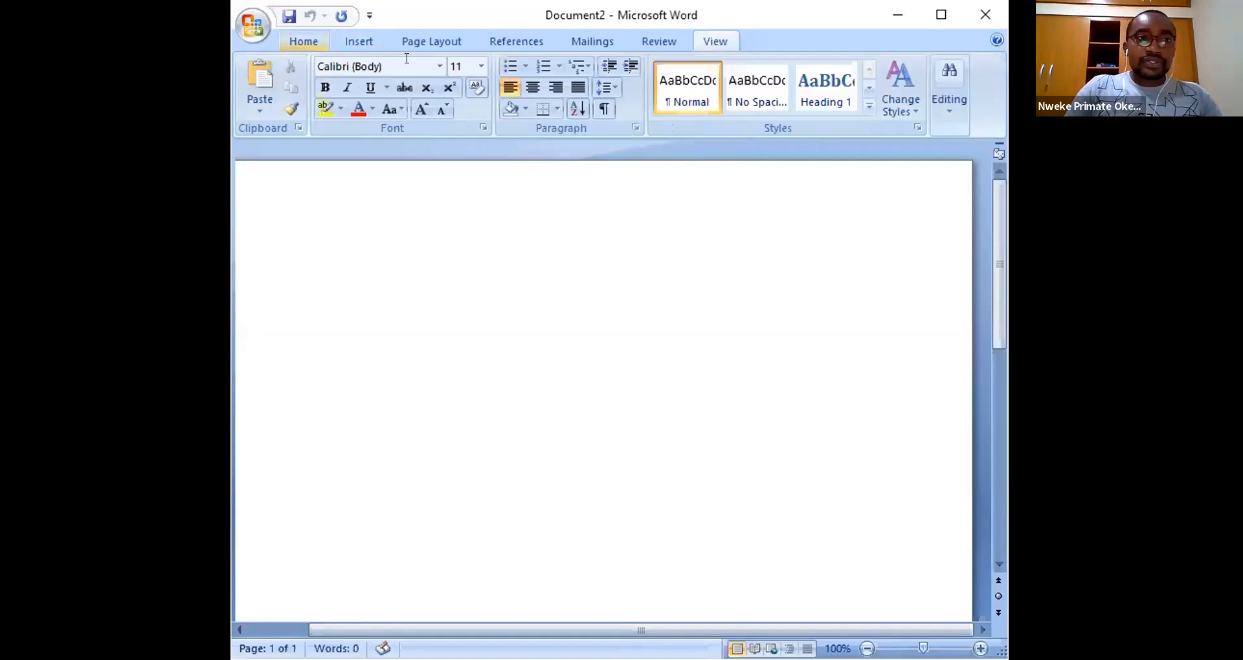
pyautogui.click(932, 14)
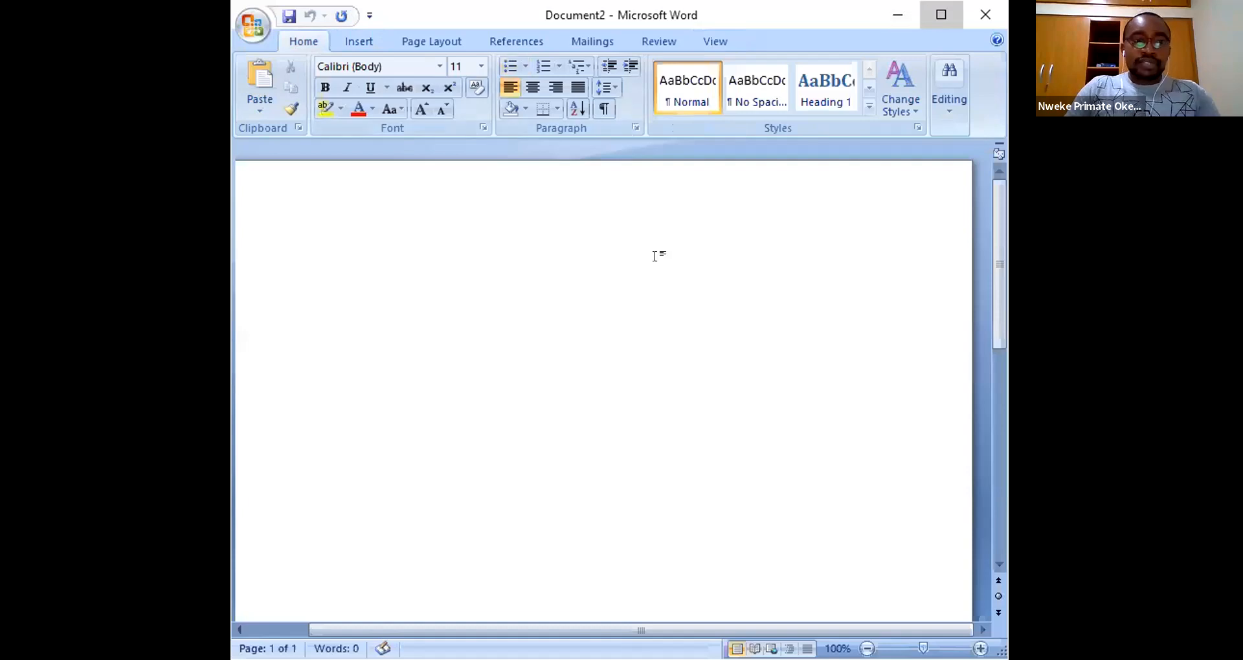
pyautogui.write('Dear')
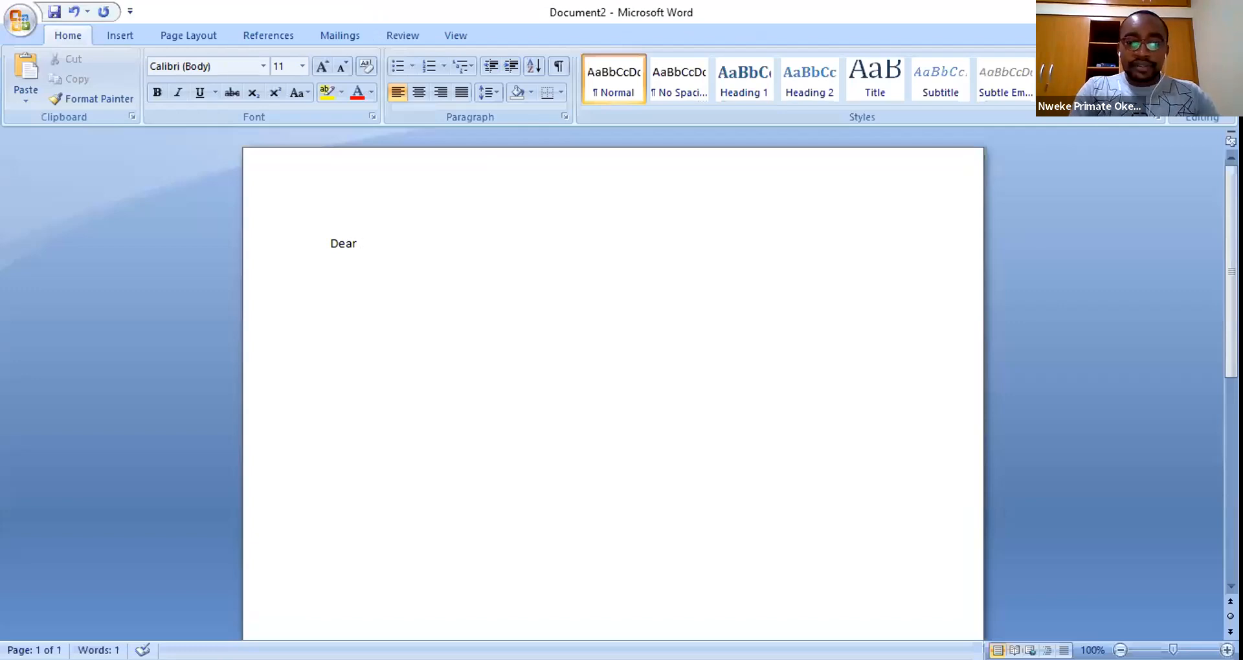
pyautogui.write('<')
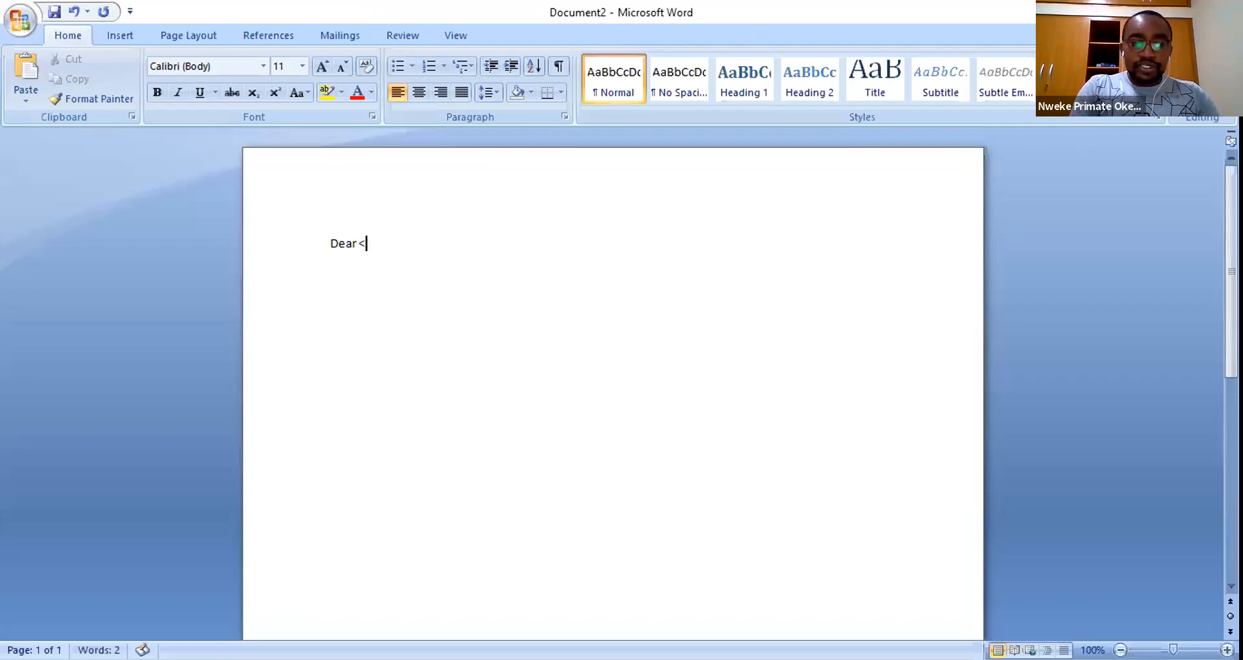
pyautogui.write('name>,')
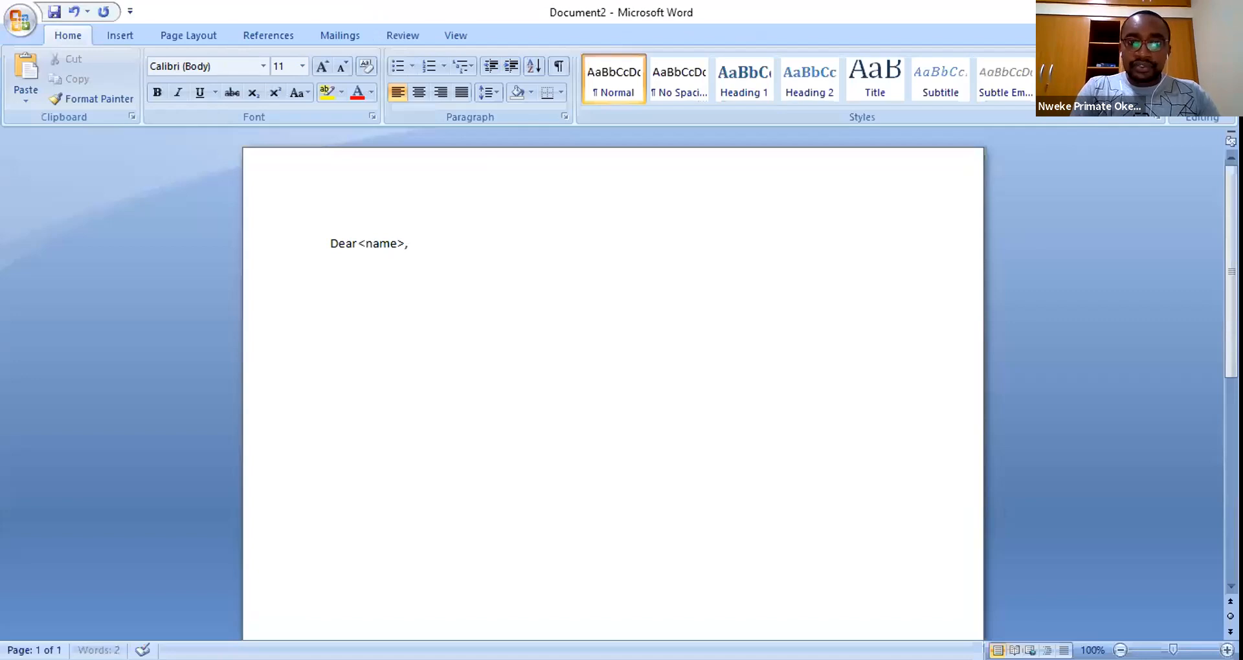
pyautogui.press('Return')
# - Type 'Thank you for your participation in our outreach held in <state> State. I hope you had a refreshing time'
pyautogui.write('Thank')
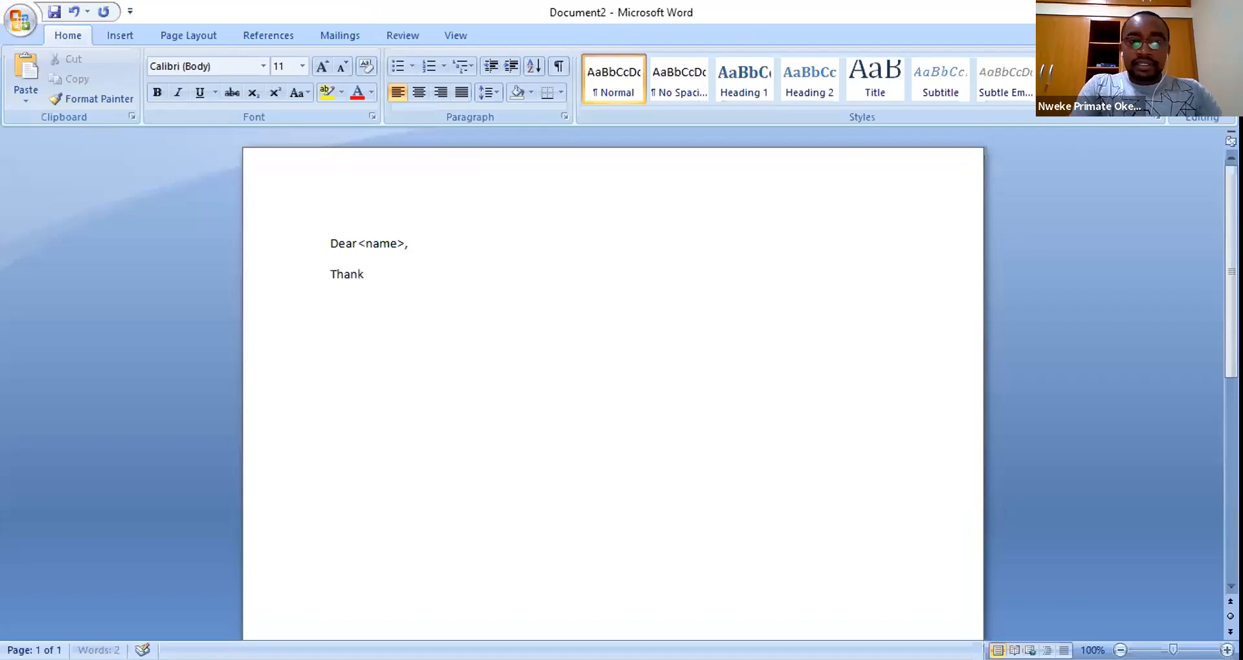
pyautogui.write(' you for')
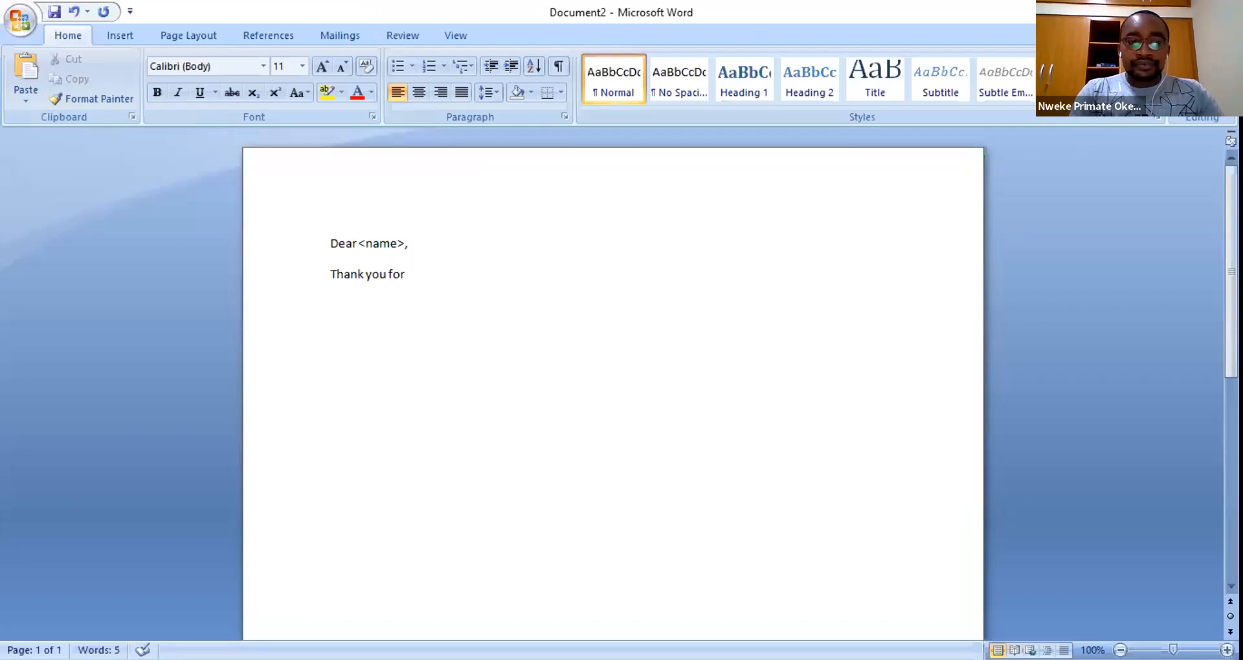
pyautogui.write('your participatio')
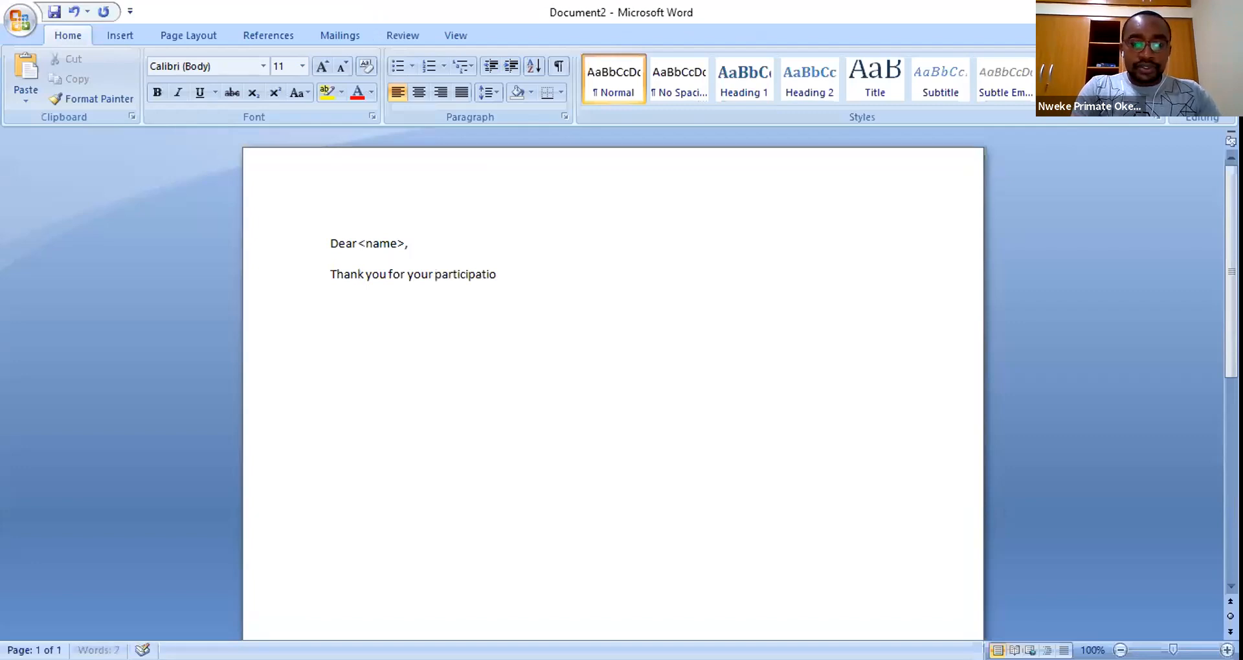
pyautogui.write('n in our ')
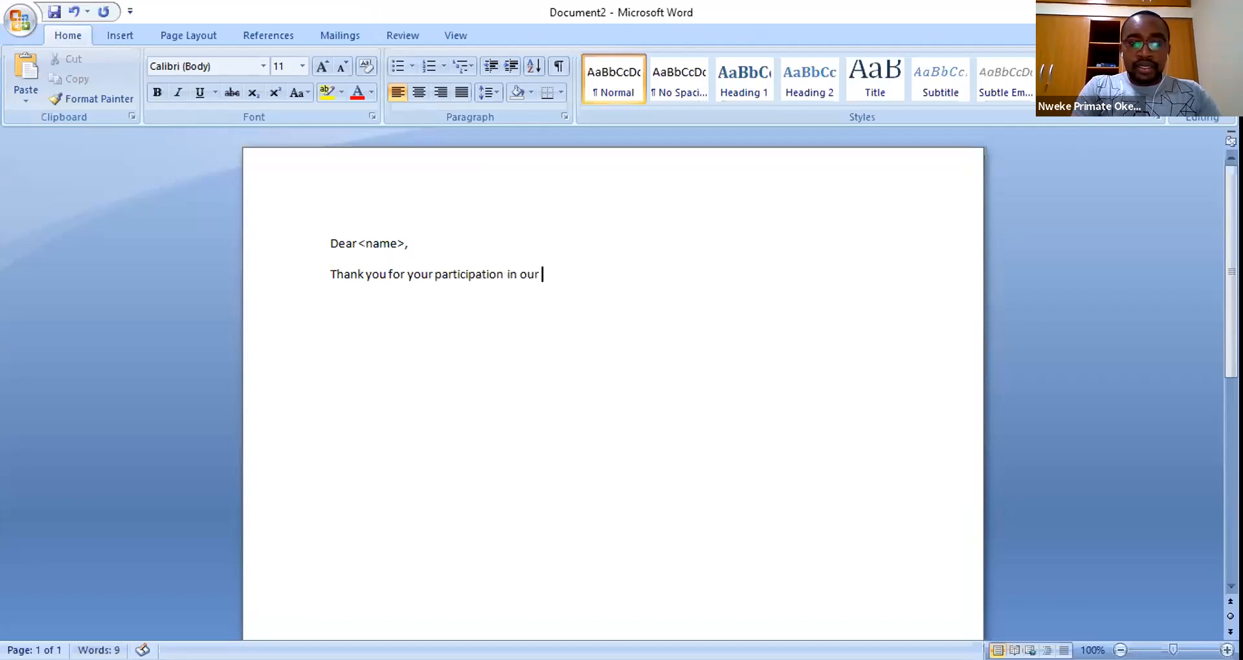
pyautogui.write('outrea')
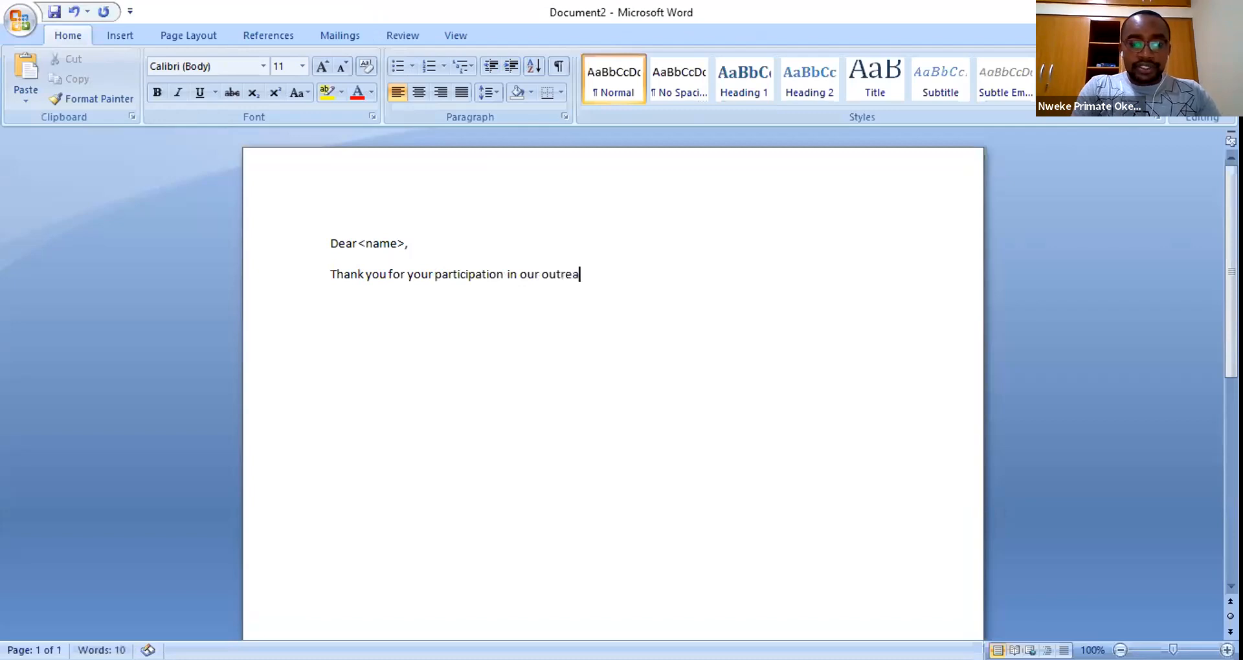
pyautogui.write('ch held i')
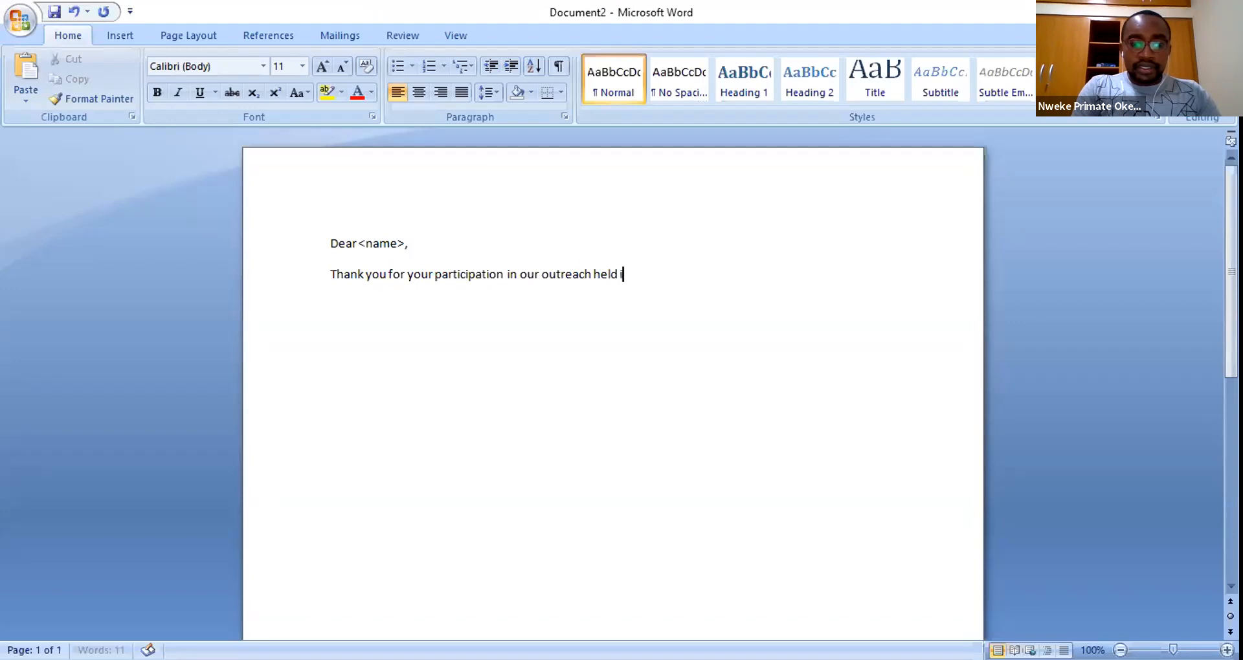
pyautogui.write('n')
pyautogui.write(' <')
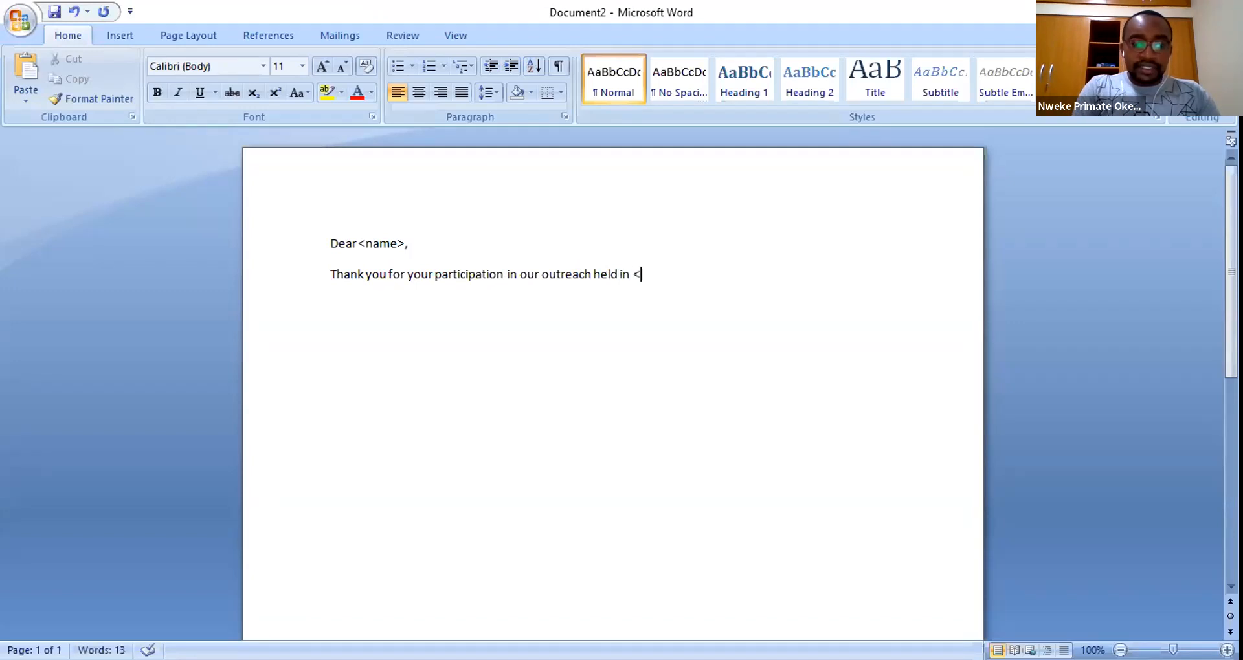
pyautogui.write('state> State')
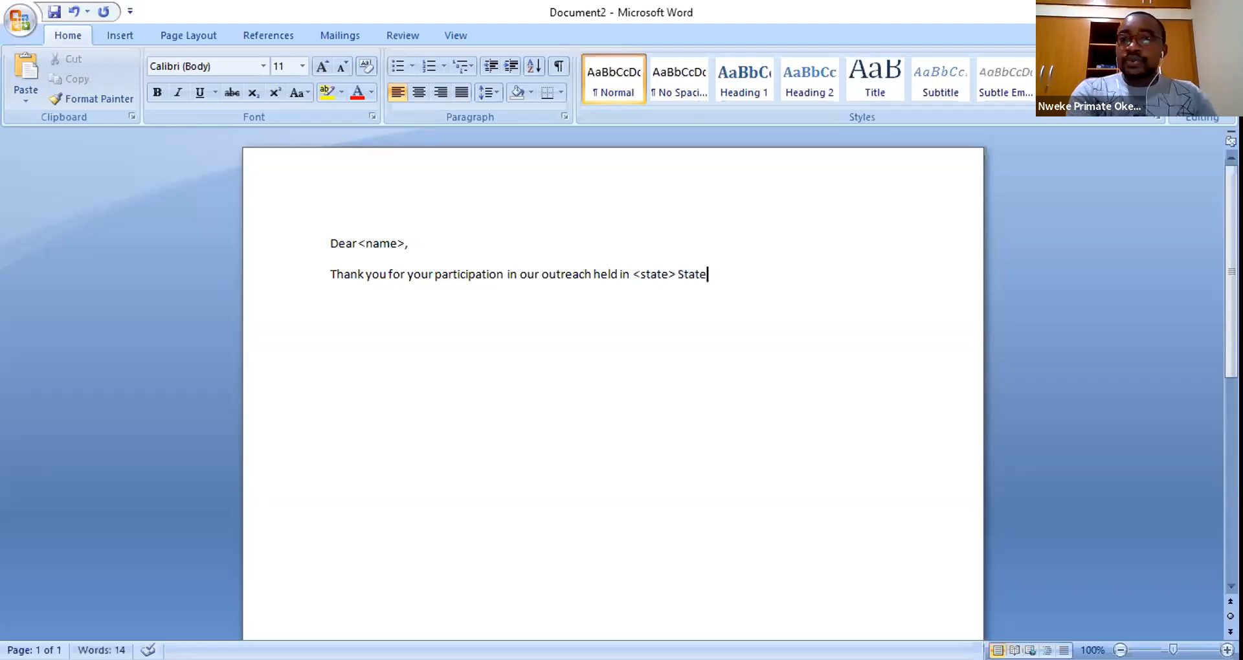
pyautogui.doubleClick(653, 274)
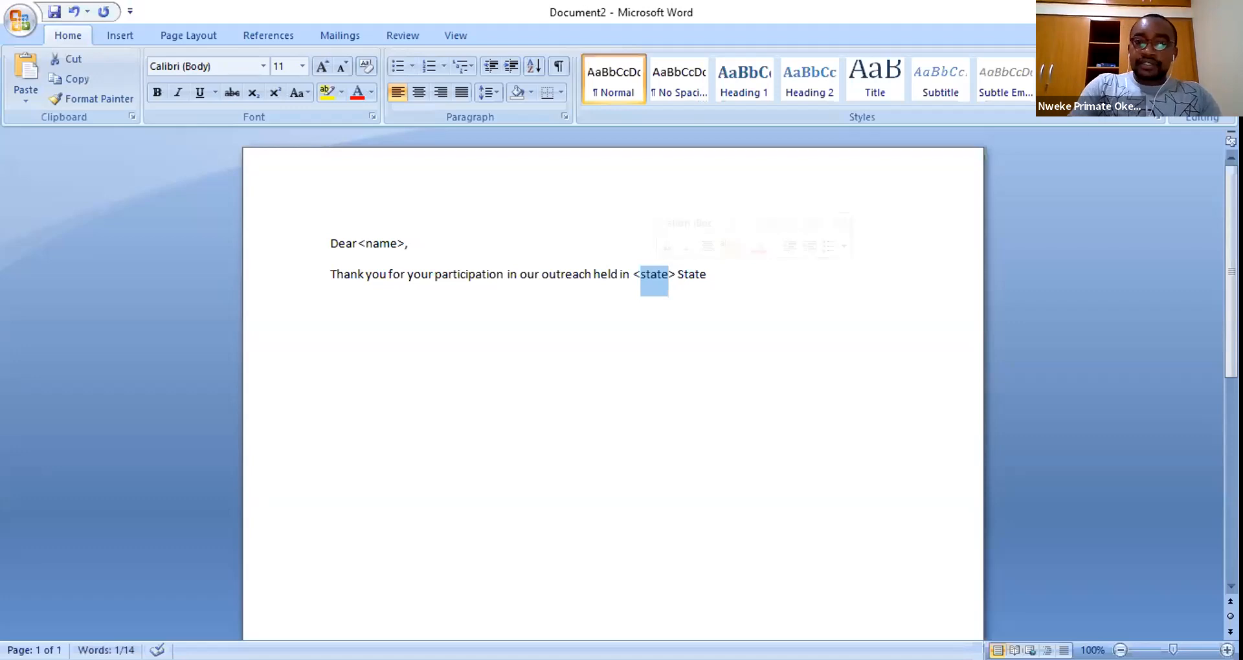
pyautogui.click(707, 275)
pyautogui.write('.')
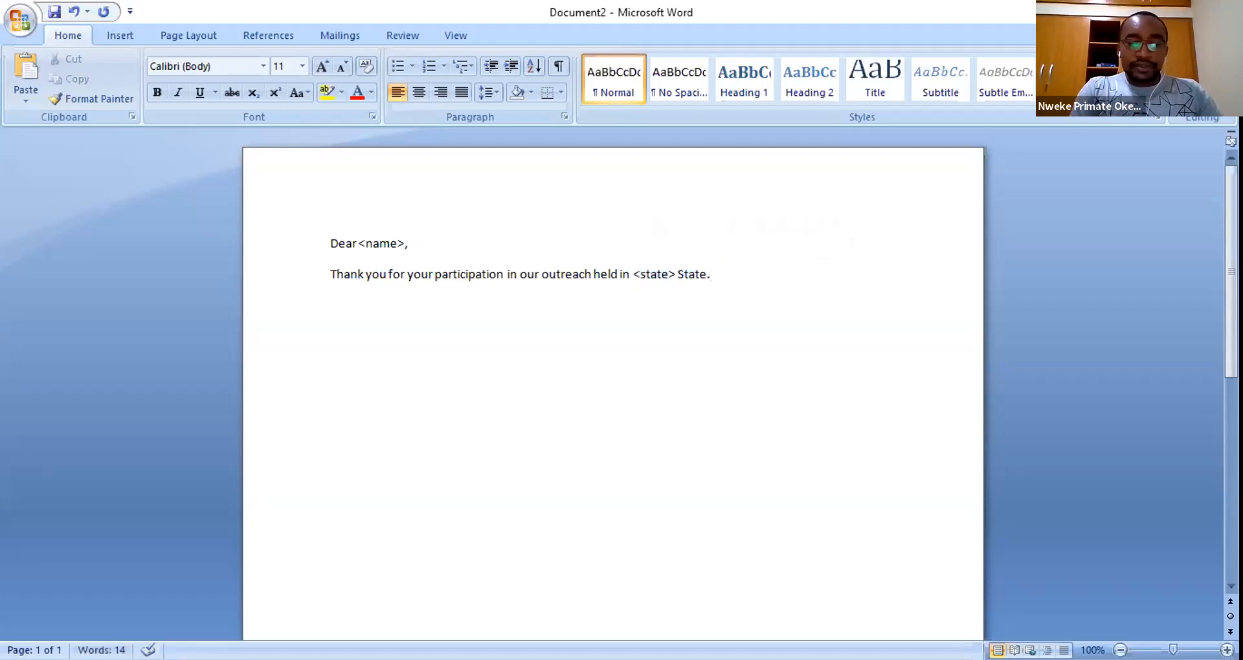
pyautogui.write(' I hope you had a ')
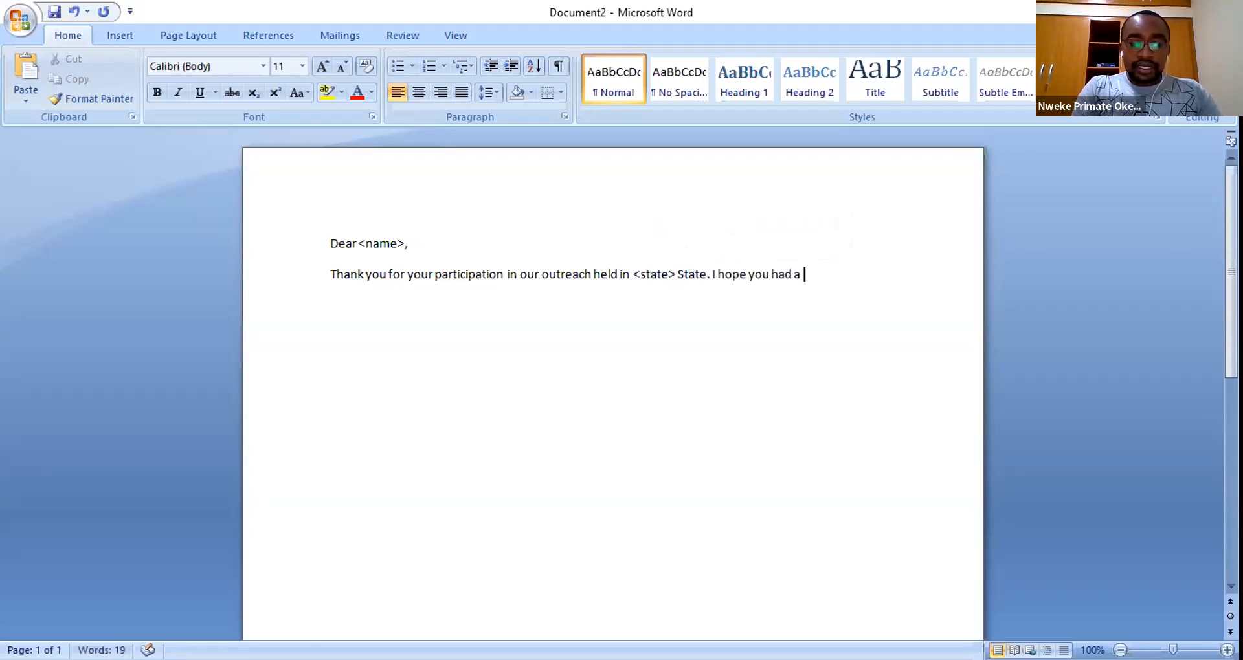
pyautogui.write('refres')
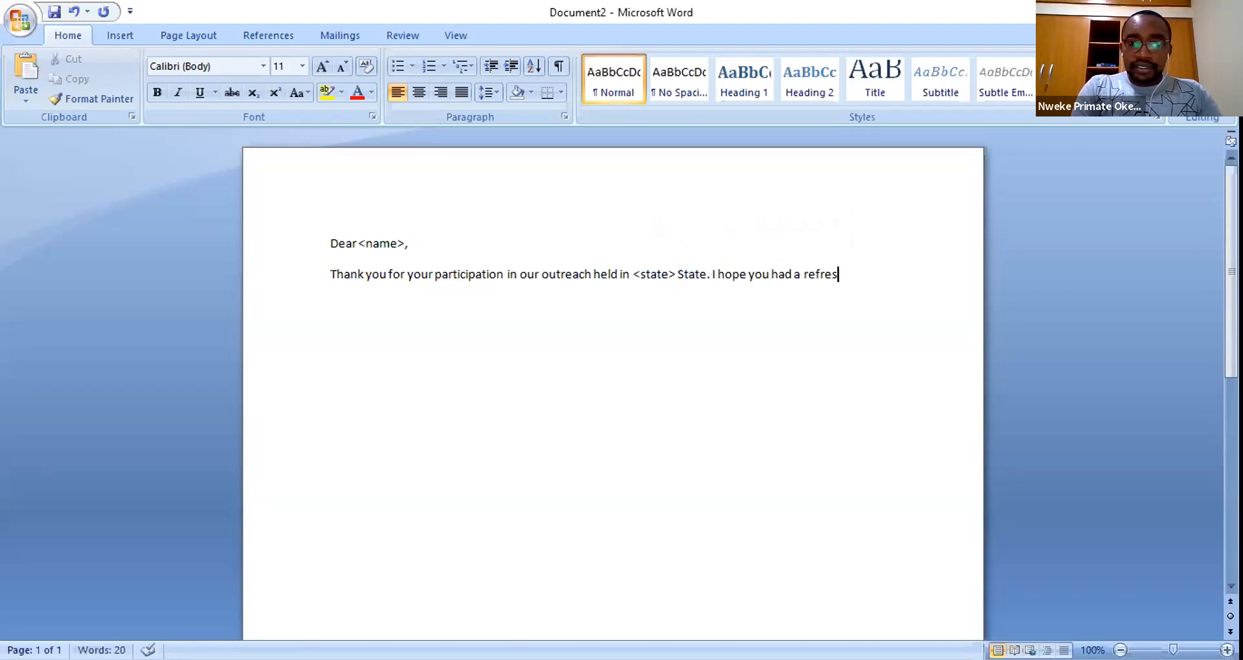
pyautogui.write('hing time')
# - Complete the sentence with ', and we hope to see you in our next event.' and start a 'Thank you' closing
pyautogui.press('BackSpace')
pyautogui.press('BackSpace')
pyautogui.press('BackSpace')
pyautogui.press('BackSpace')
pyautogui.press('BackSpace')
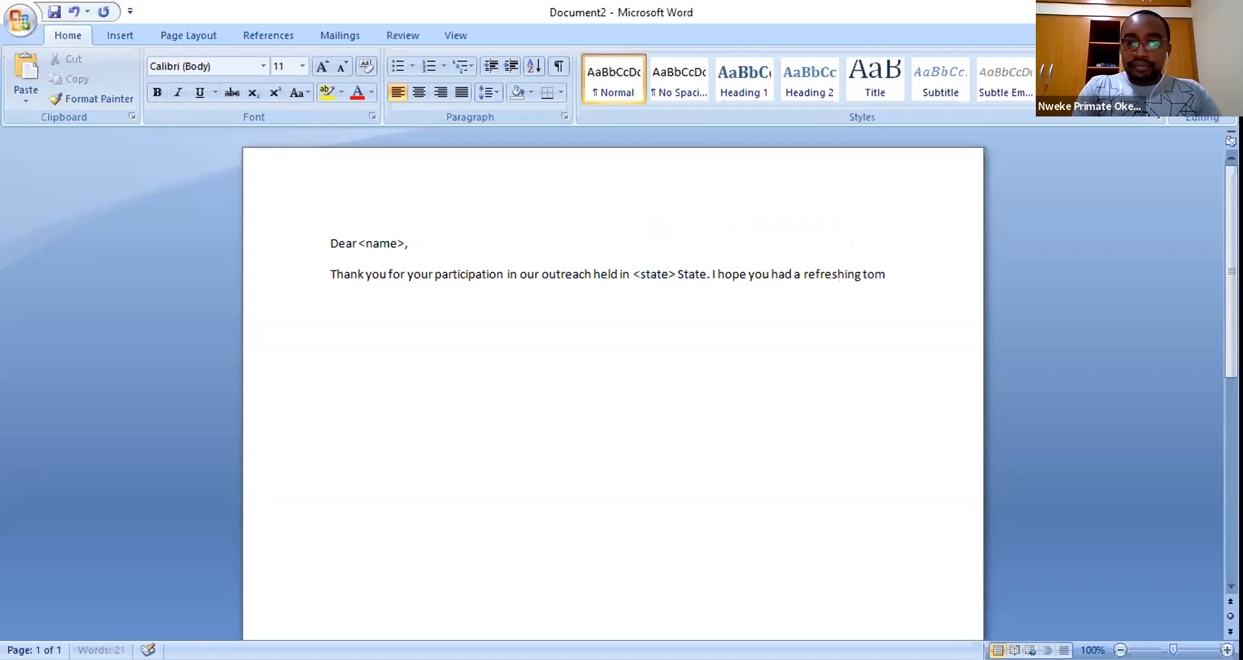
pyautogui.write('time')
pyautogui.write(', and we')
pyautogui.write(' hope to s')
pyautogui.write('ee you')
pyautogui.write(' late')
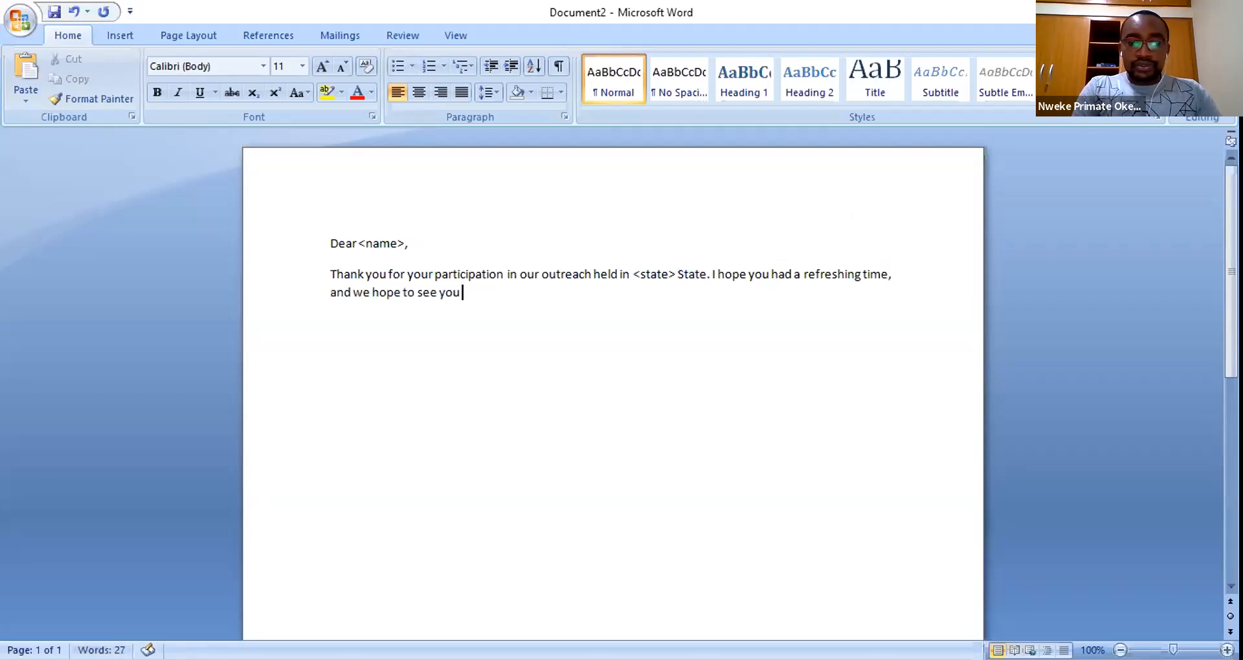
pyautogui.press('BackSpace')
pyautogui.press('BackSpace')
pyautogui.press('BackSpace')
pyautogui.press('BackSpace')
pyautogui.write('in')
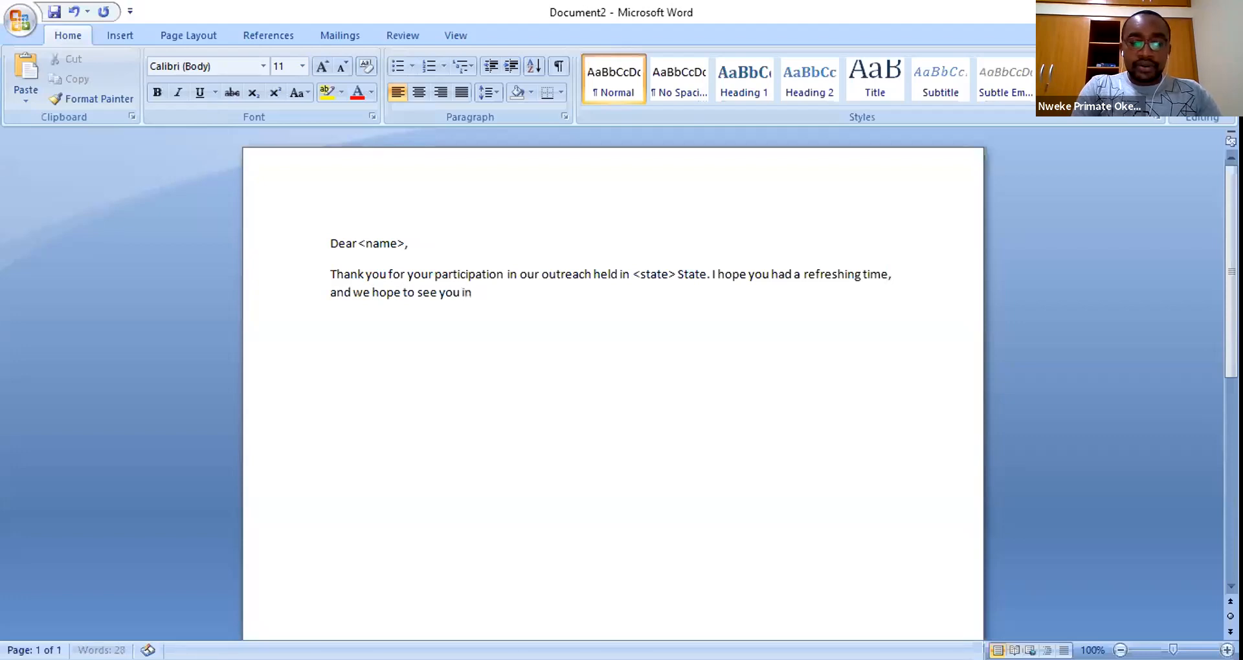
pyautogui.write(' our next event.')
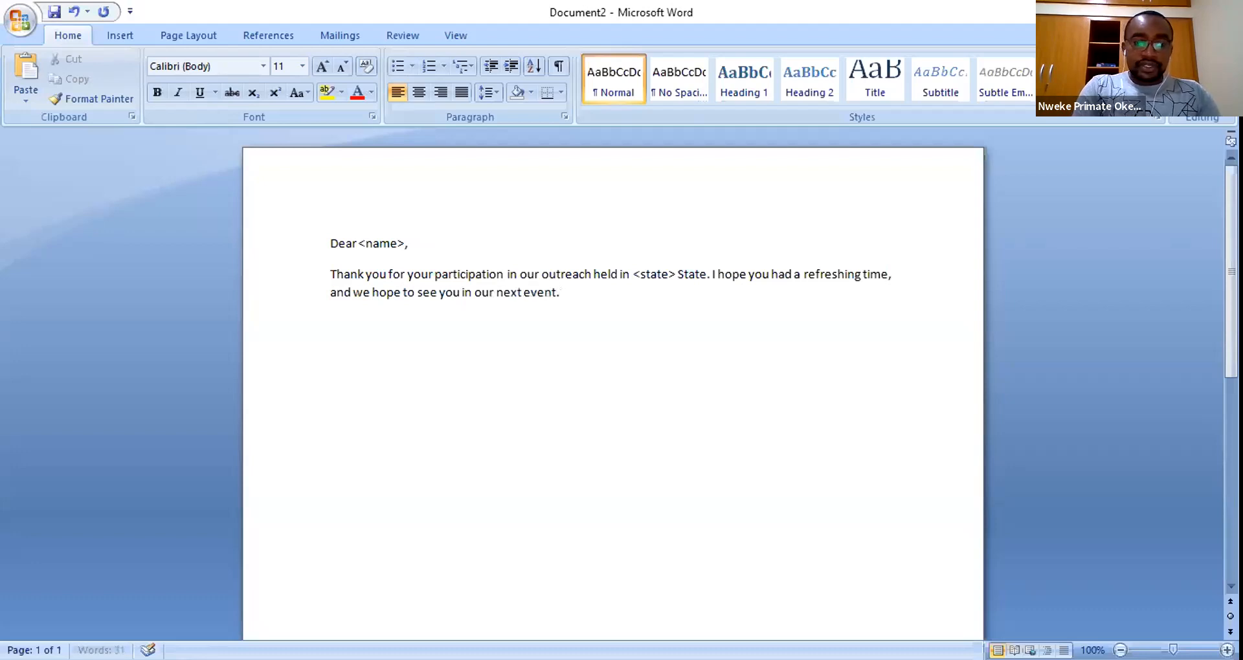
pyautogui.press('Return')
pyautogui.press('Return')
pyautogui.write('Thank yo')
pyautogui.press('BackSpace')
pyautogui.press('BackSpace')
# - Finish the 'Thank you' closing and add 'Mr.' with the signer's name below it
pyautogui.write('you')
pyautogui.press('Return')
pyautogui.write('Mr. ')
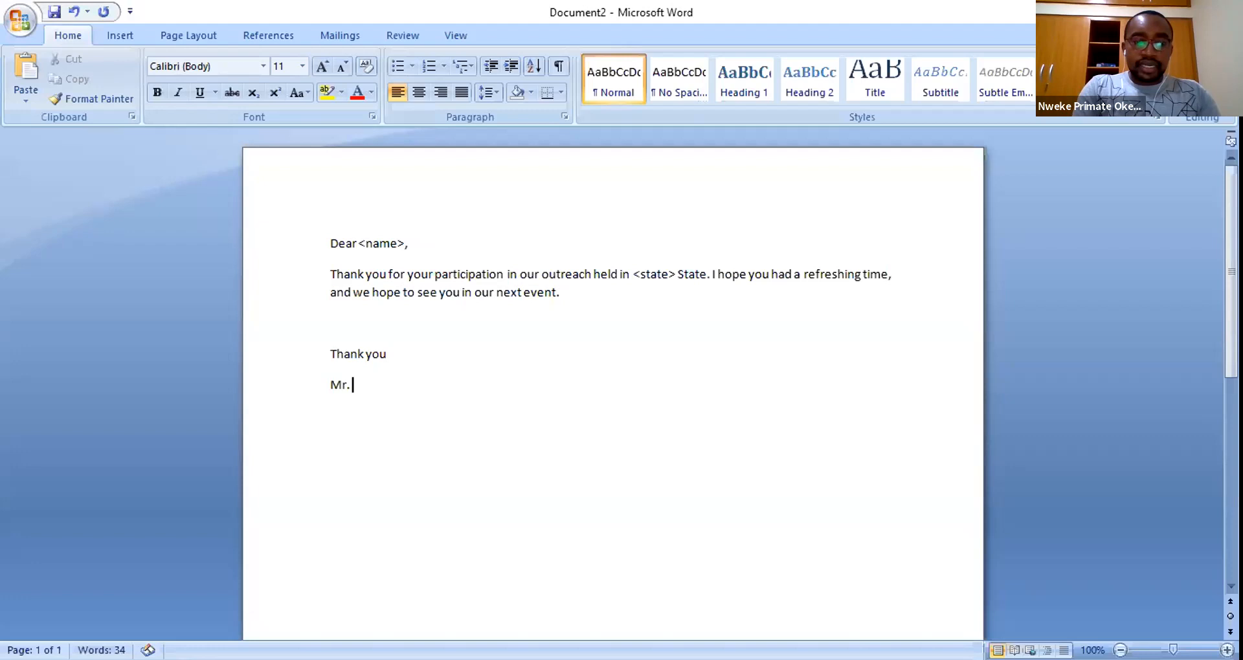
pyautogui.write('James')
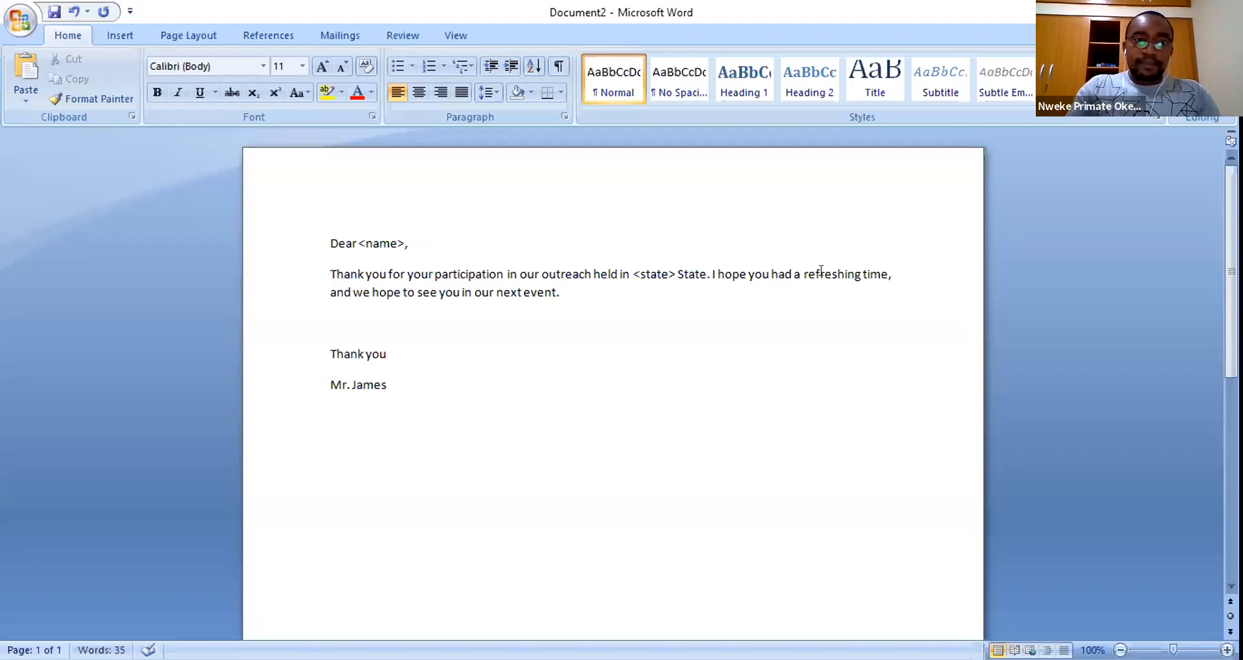
pyautogui.click(503, 324)
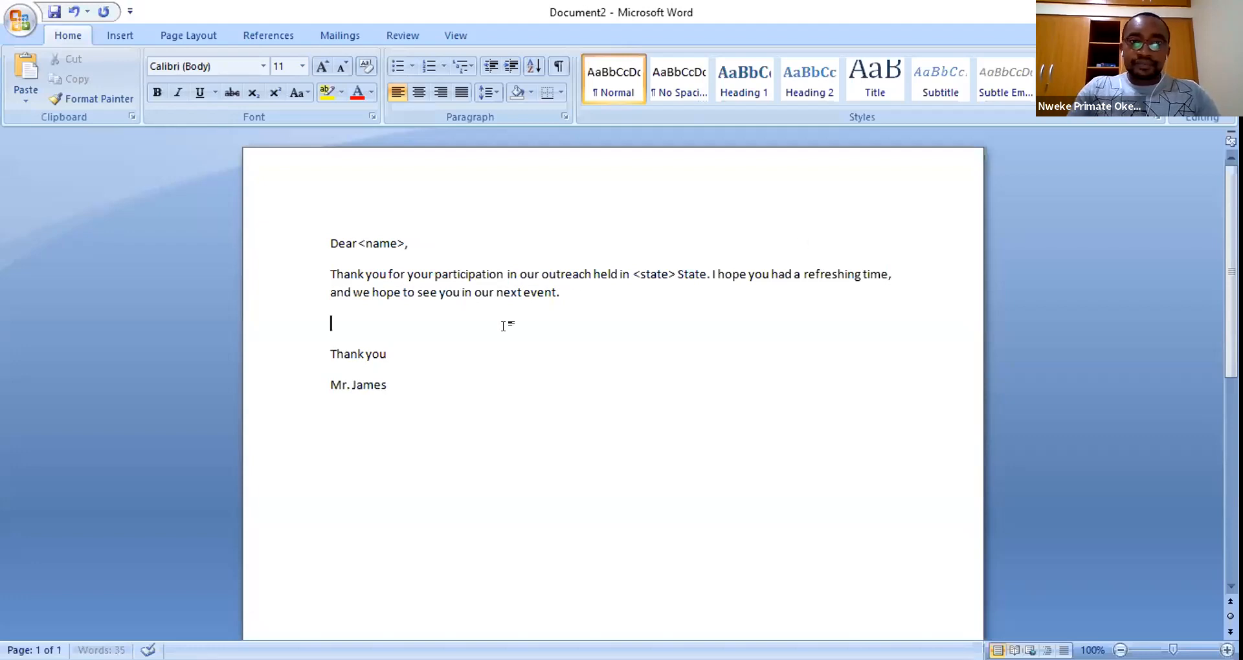
pyautogui.press('Down')
pyautogui.click(457, 384)
# - Add a bold 'Program Director' title line beneath the signer's name
pyautogui.press('Return')
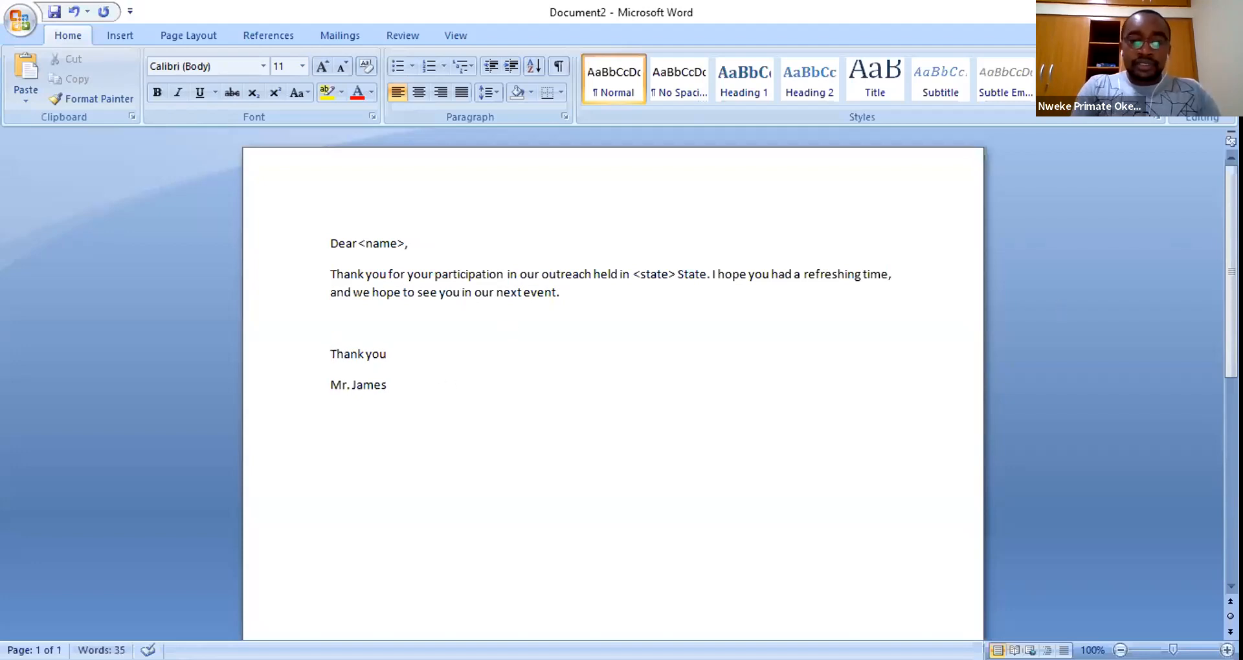
pyautogui.hotkey('ctrl', 'b')
pyautogui.write('Pro')
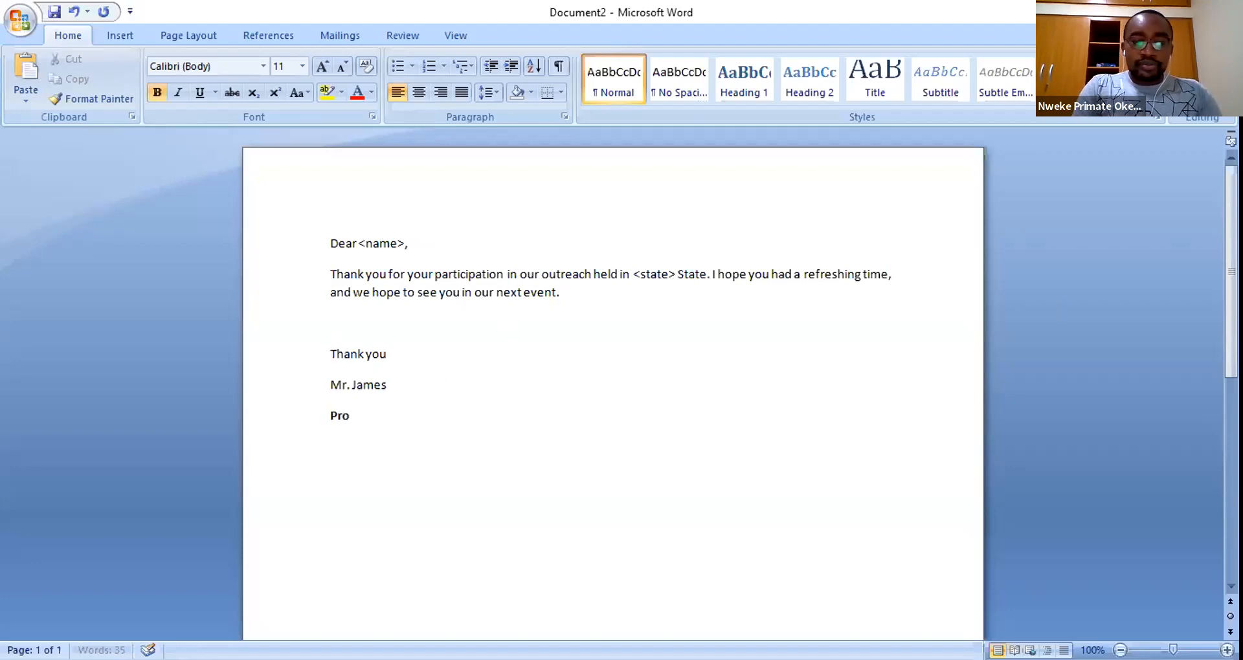
pyautogui.write('gram Direc')
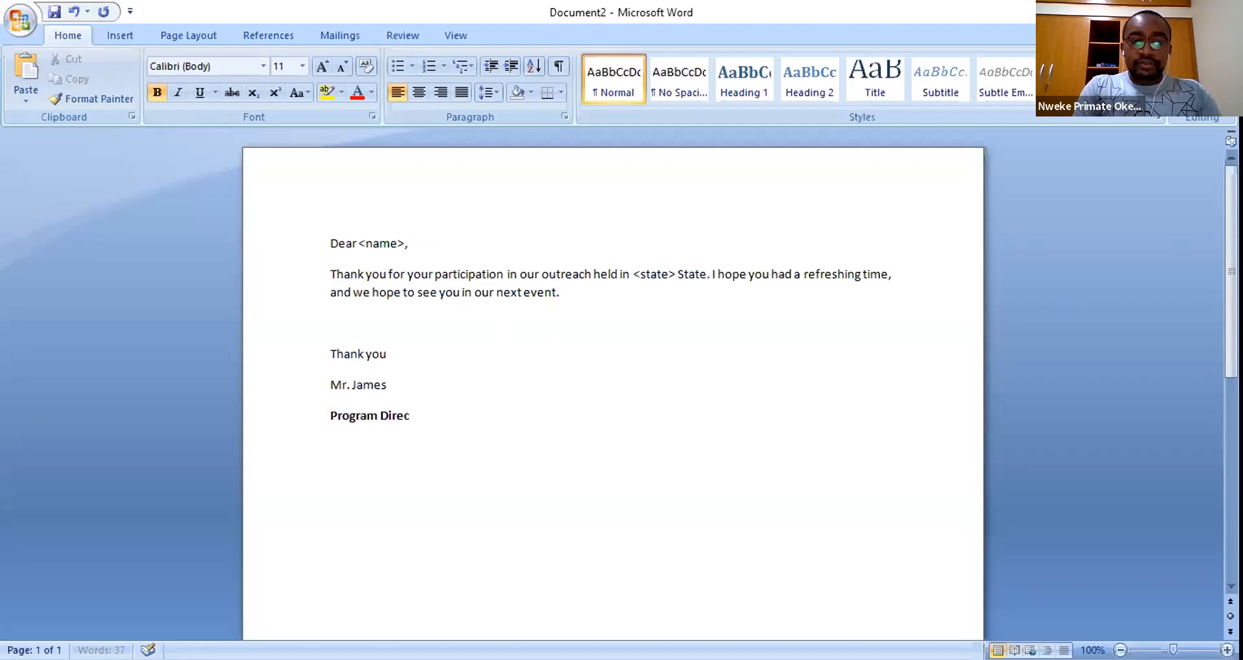
pyautogui.write('tor')
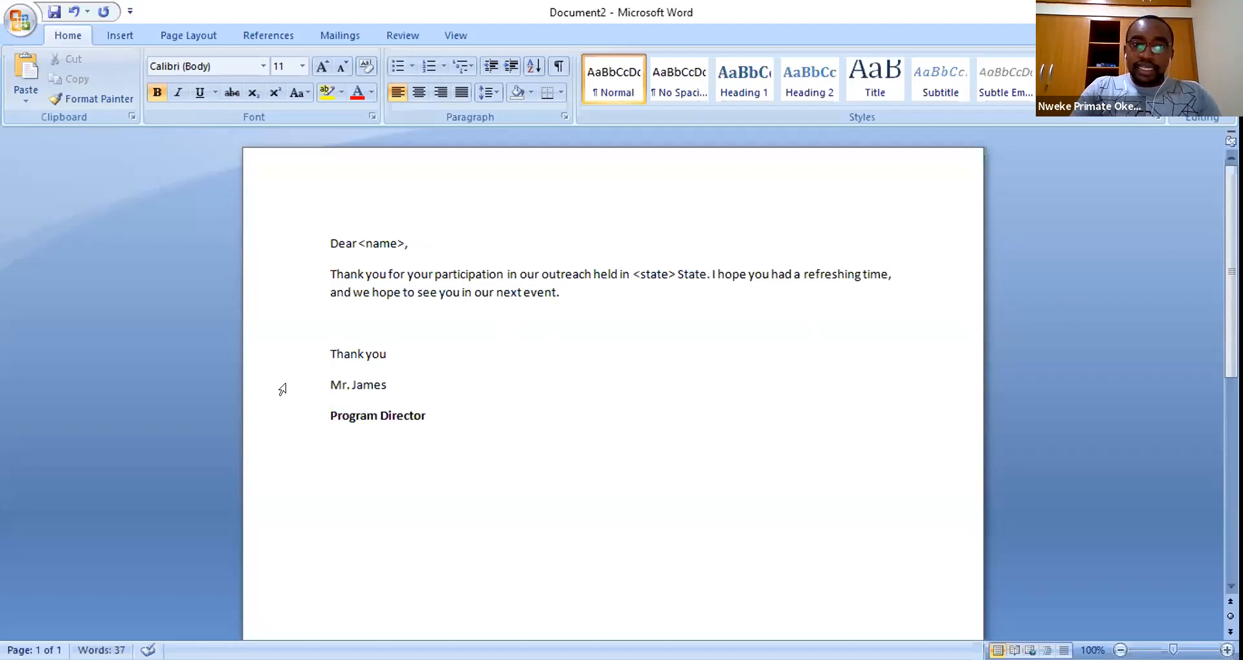
pyautogui.moveTo(320, 370); pyautogui.dragTo(419, 402)
pyautogui.click(389, 385)
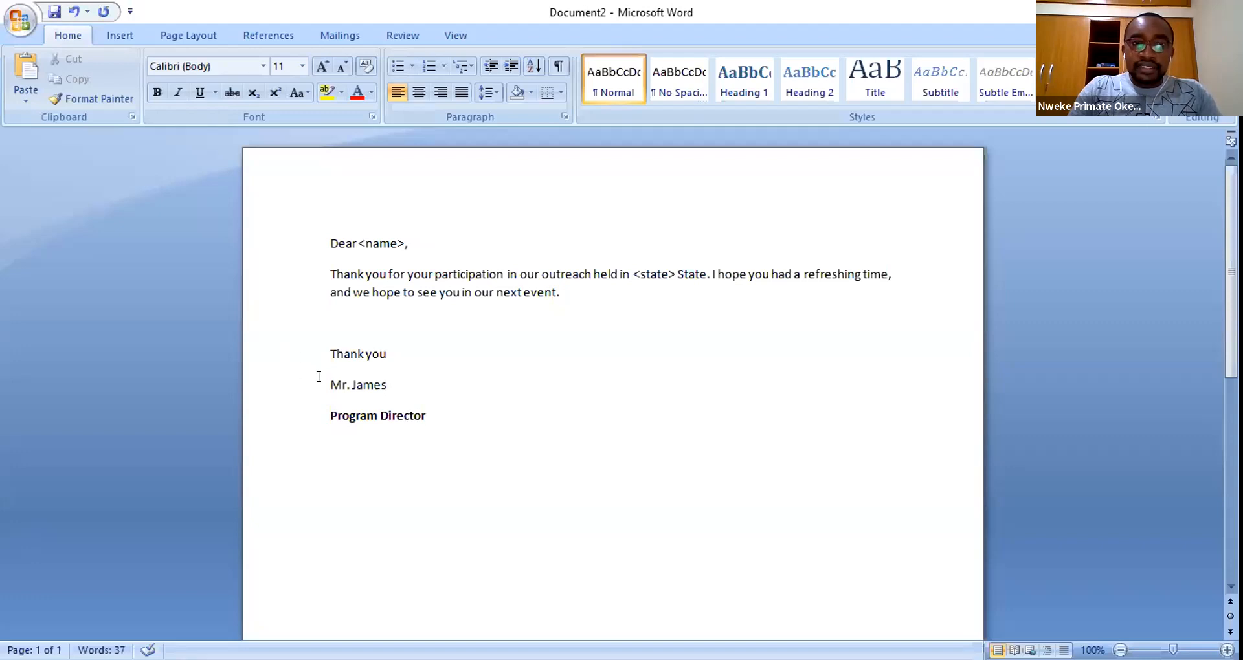
# - Apply the No Spacing style to the name and Program Director lines
pyautogui.moveTo(319, 377); pyautogui.dragTo(320, 417)
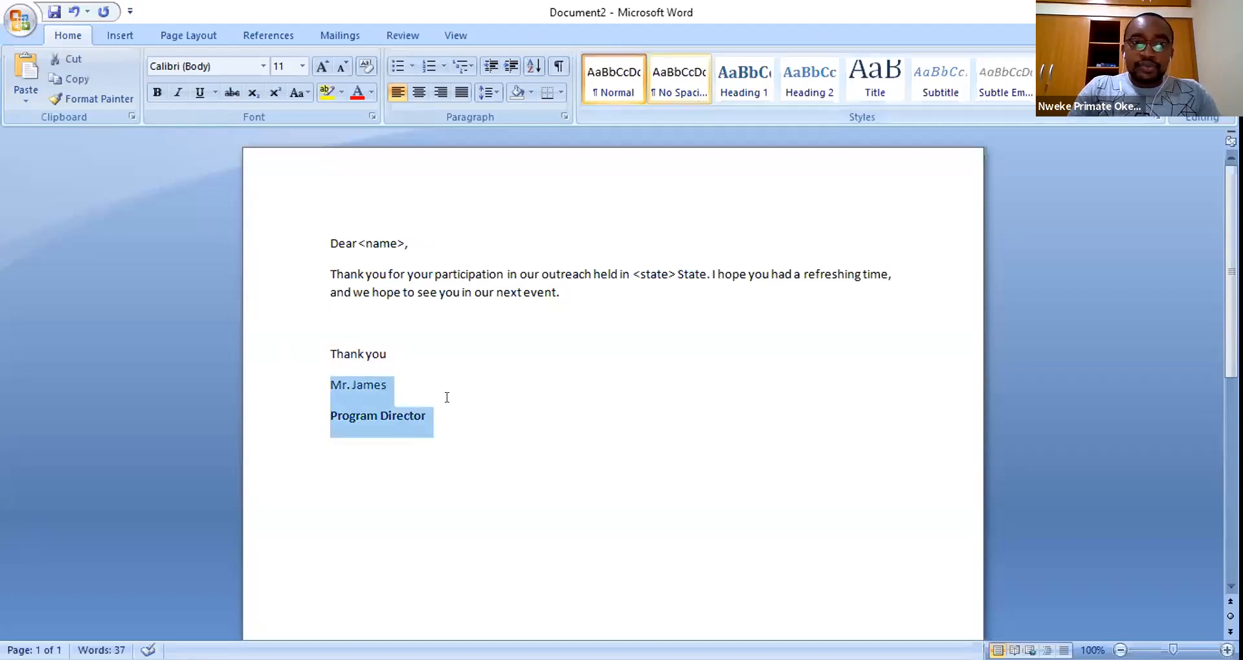
pyautogui.click(679, 79)
pyautogui.click(504, 395)
# - Add the contact phone number on a new line below, in regular non-bold text
pyautogui.press('Return')
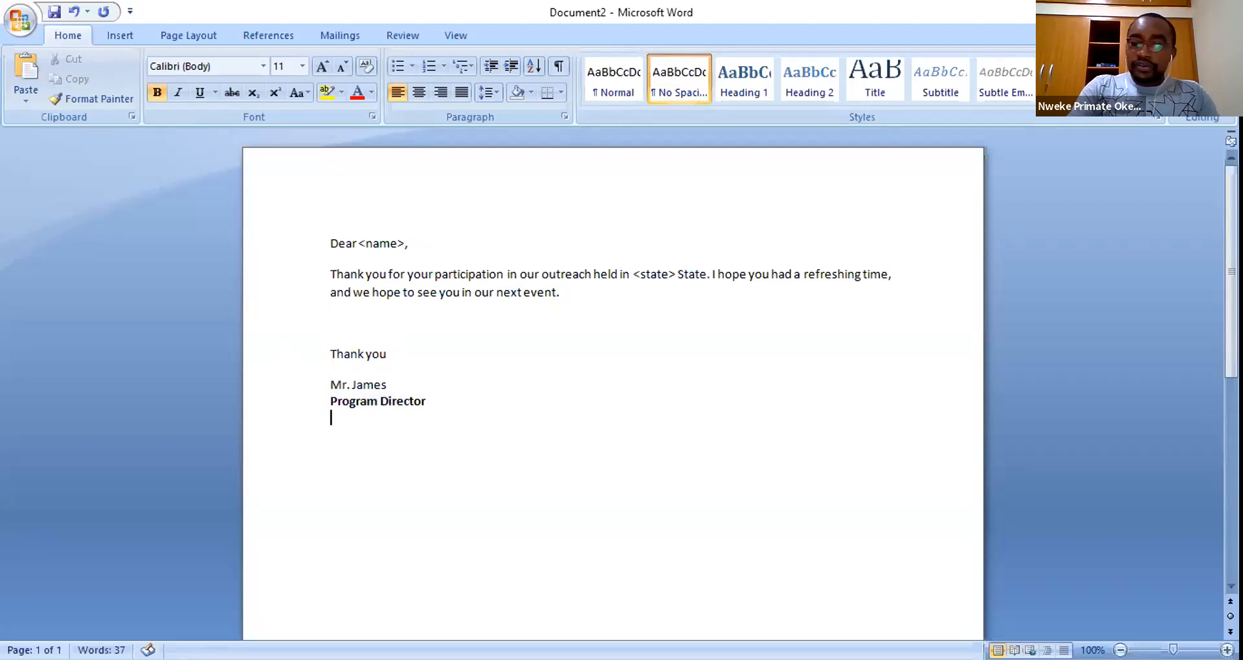
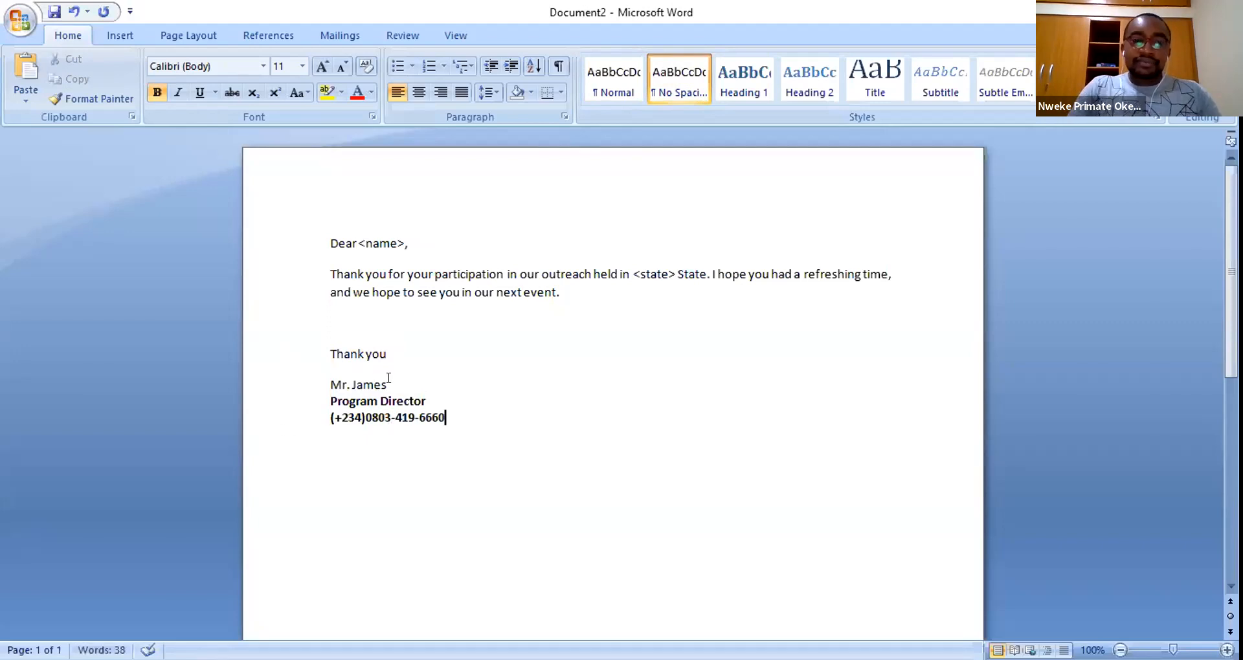
pyautogui.moveTo(458, 408); pyautogui.dragTo(325, 412)
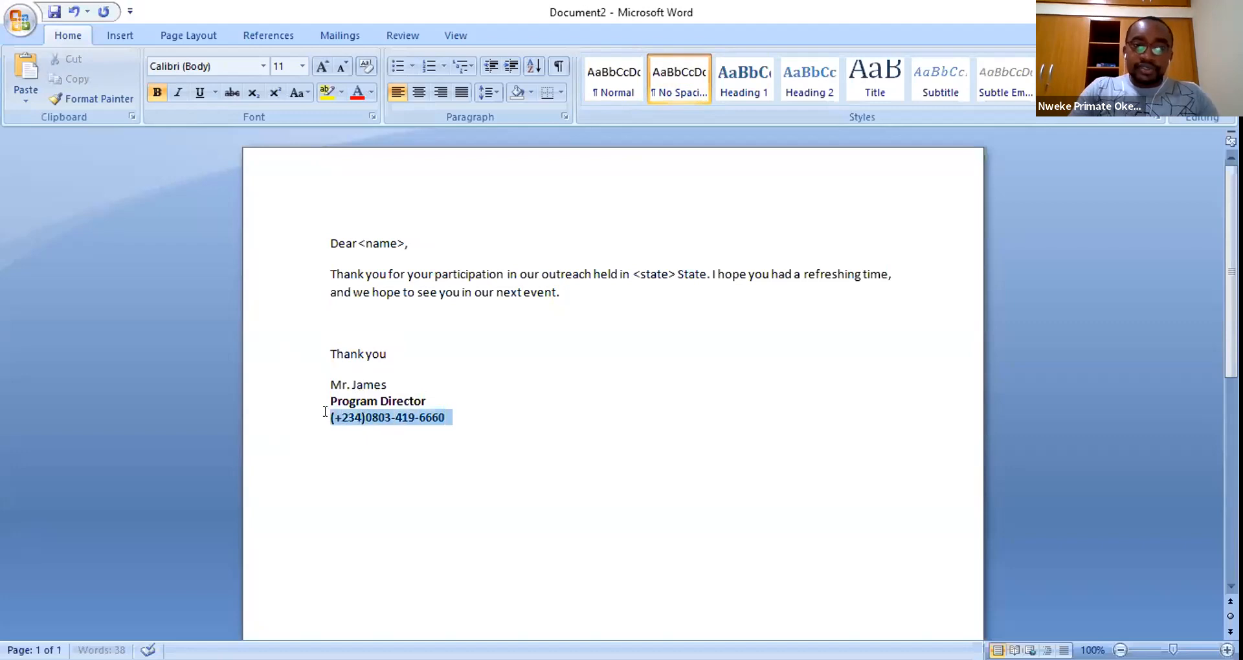
pyautogui.hotkey('ctrl', 'b')
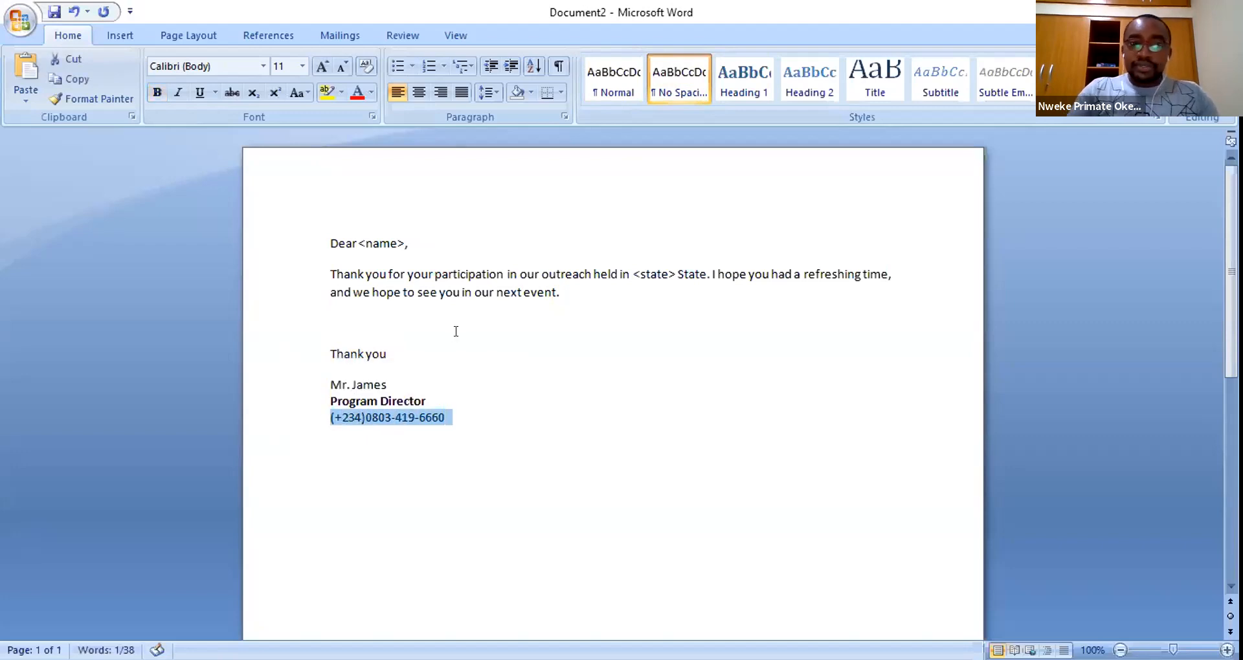
pyautogui.click(429, 318)
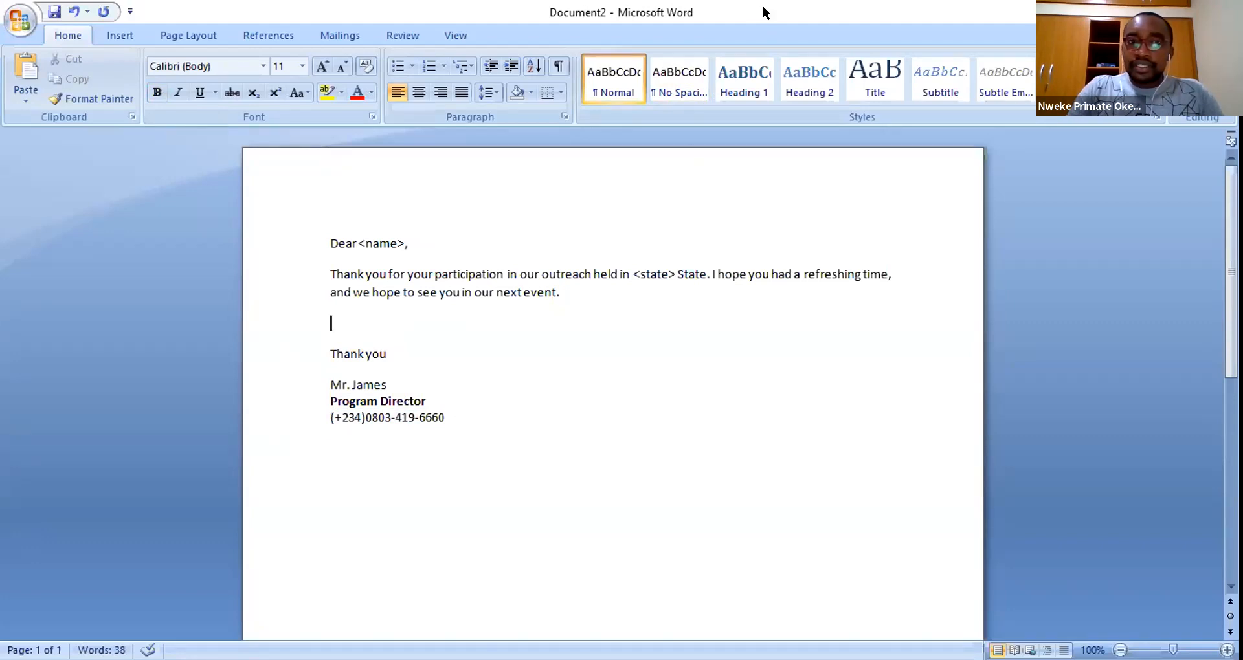
# - Restore the Word window and save the letter on the Desktop as 'Outreach Letter'
pyautogui.doubleClick(551, 13)
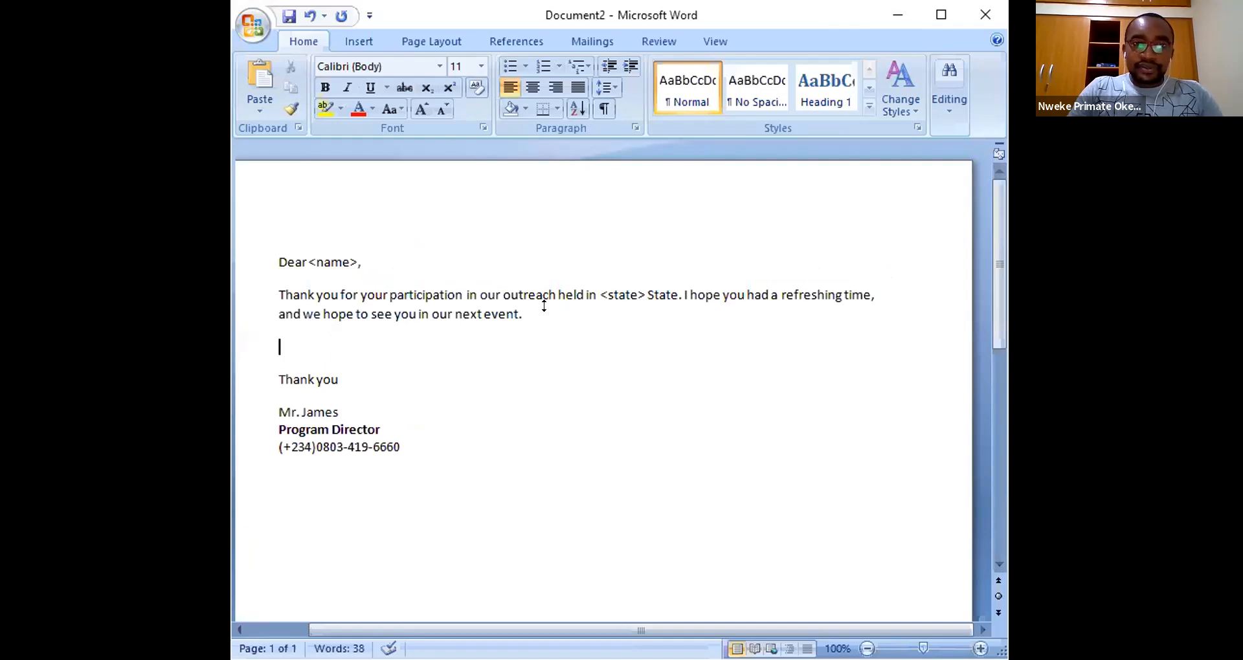
pyautogui.hotkey('ctrl', 's')
pyautogui.click(406, 321)
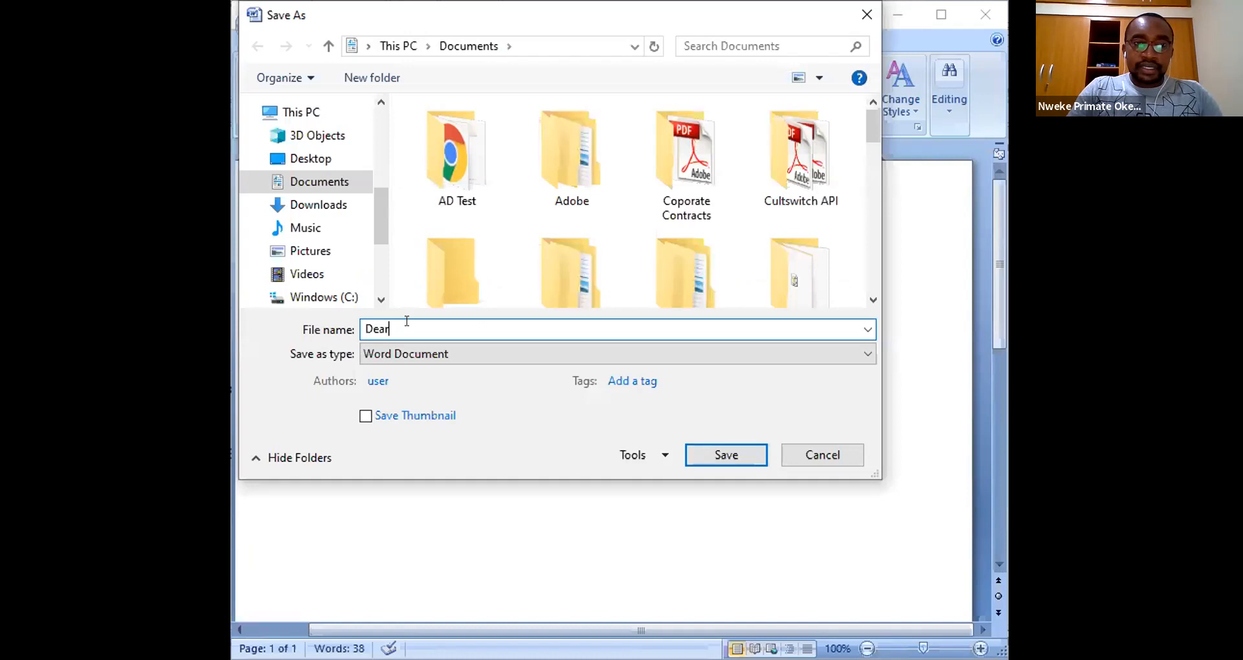
pyautogui.doubleClick(396, 321)
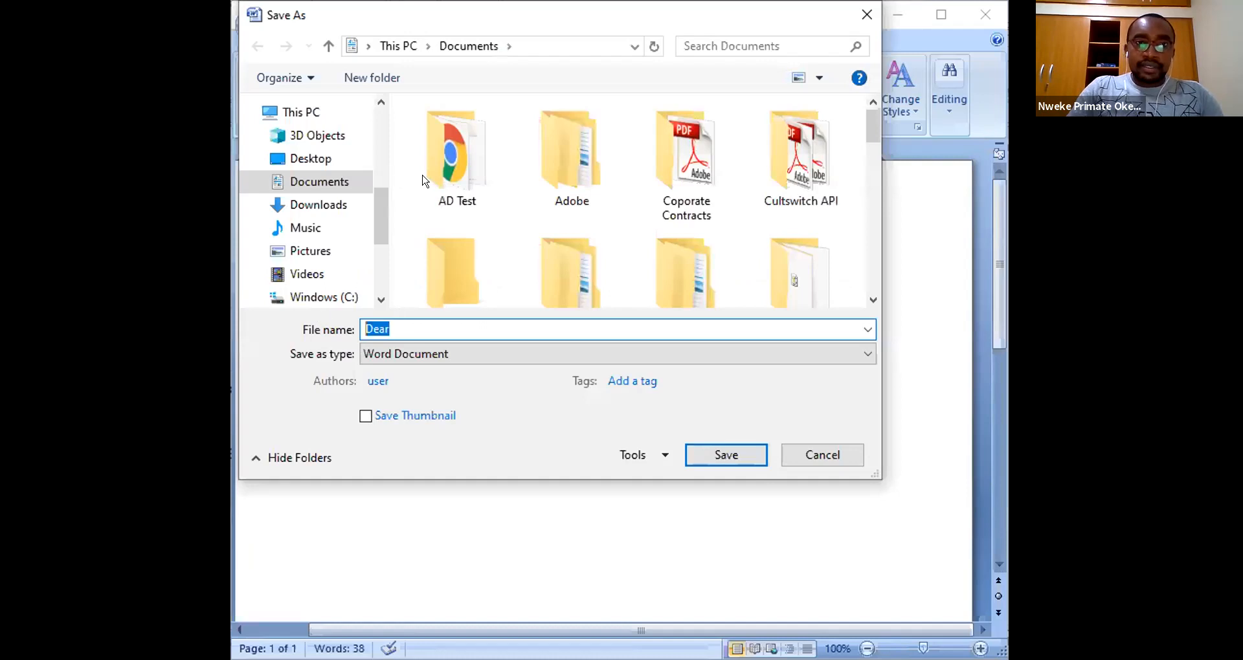
pyautogui.click(314, 158)
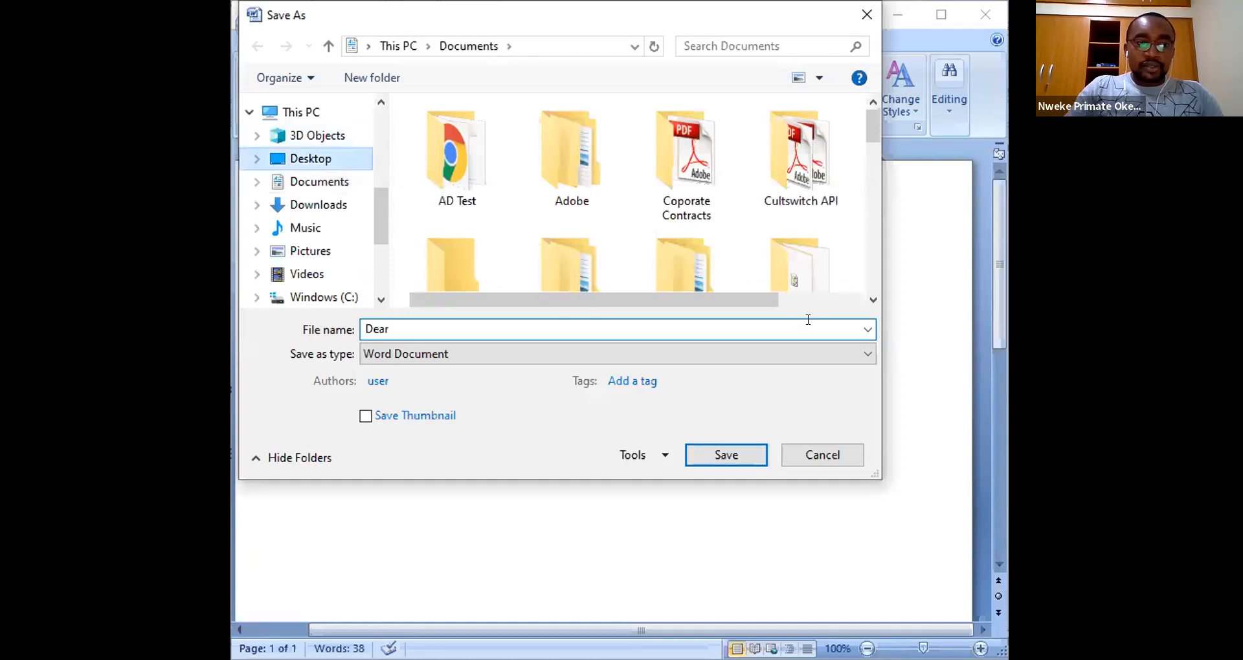
pyautogui.click(409, 318)
pyautogui.press('BackSpace')
pyautogui.press('BackSpace')
pyautogui.press('BackSpace')
pyautogui.press('BackSpace')
pyautogui.write('Out')
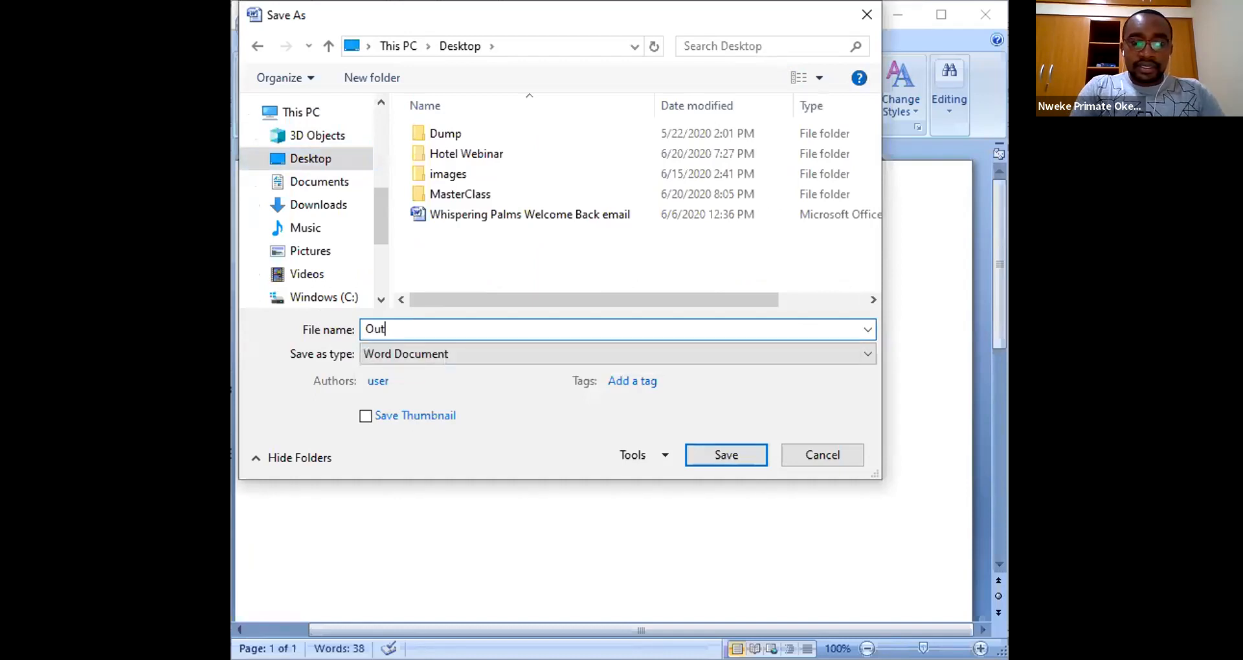
pyautogui.write('reach Letter')
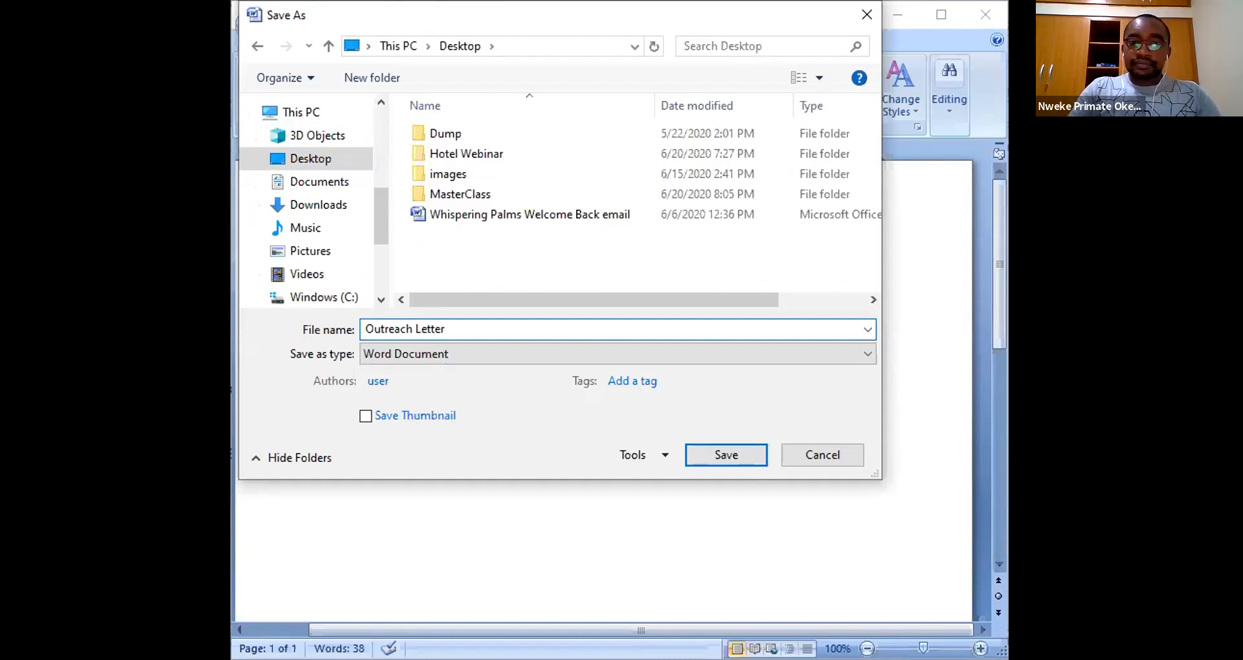
pyautogui.click(723, 456)
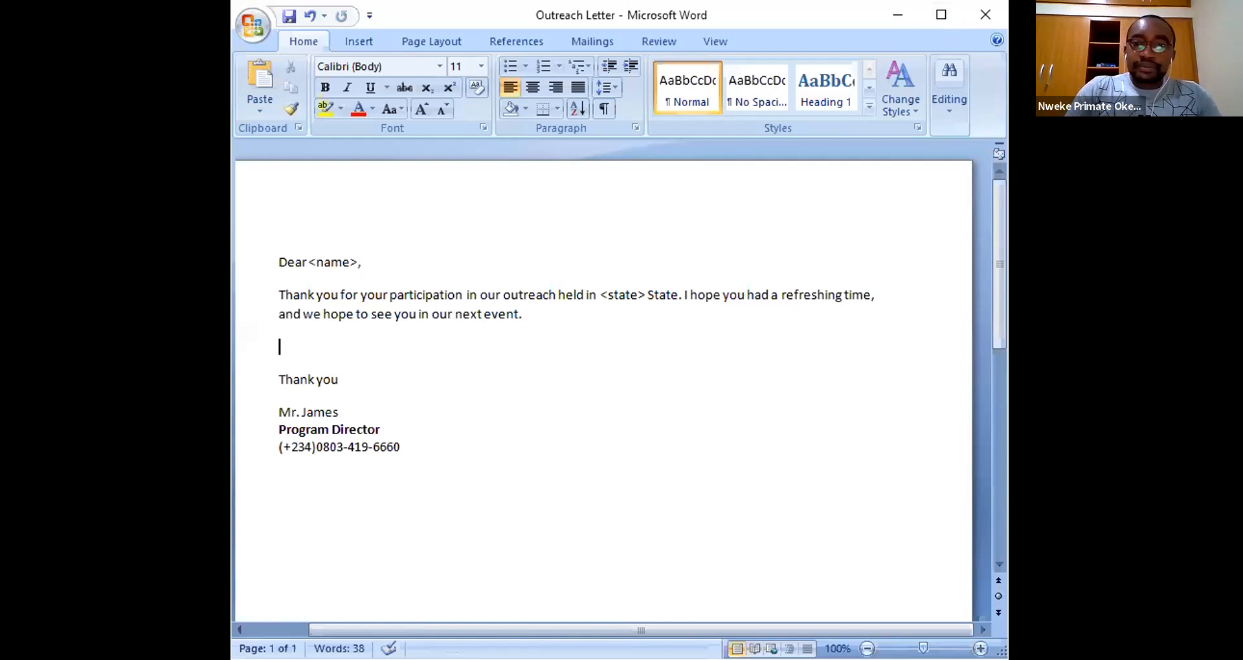
pyautogui.hotkey('alt', 'Tab')
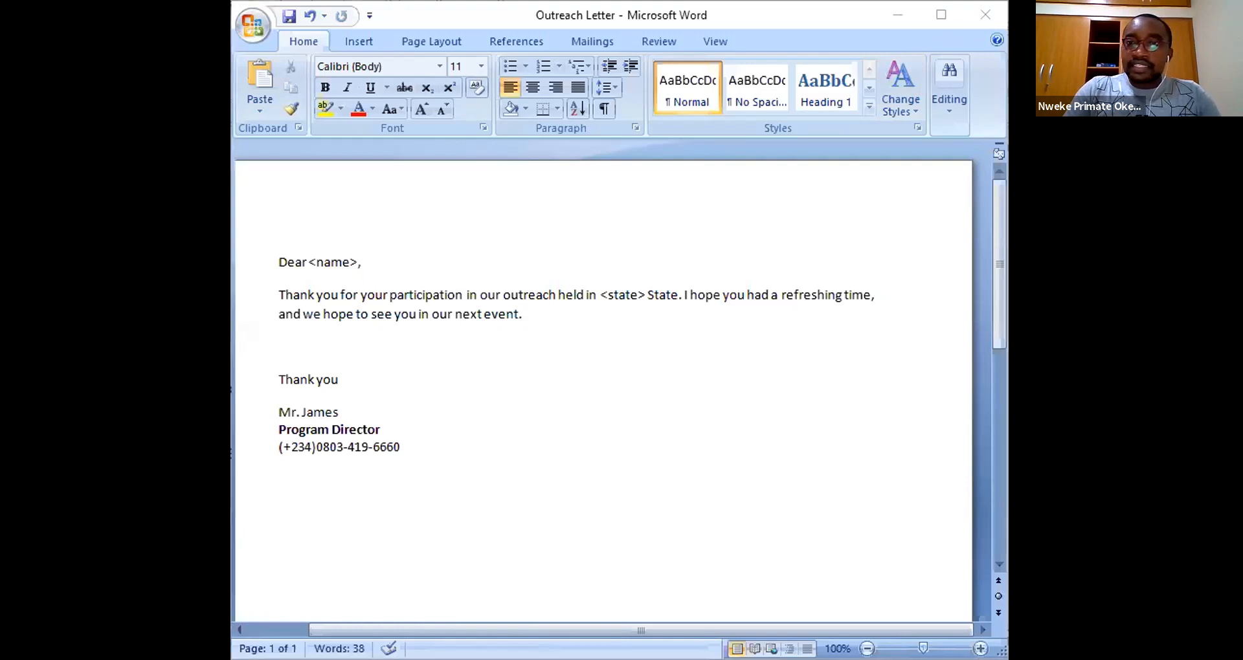
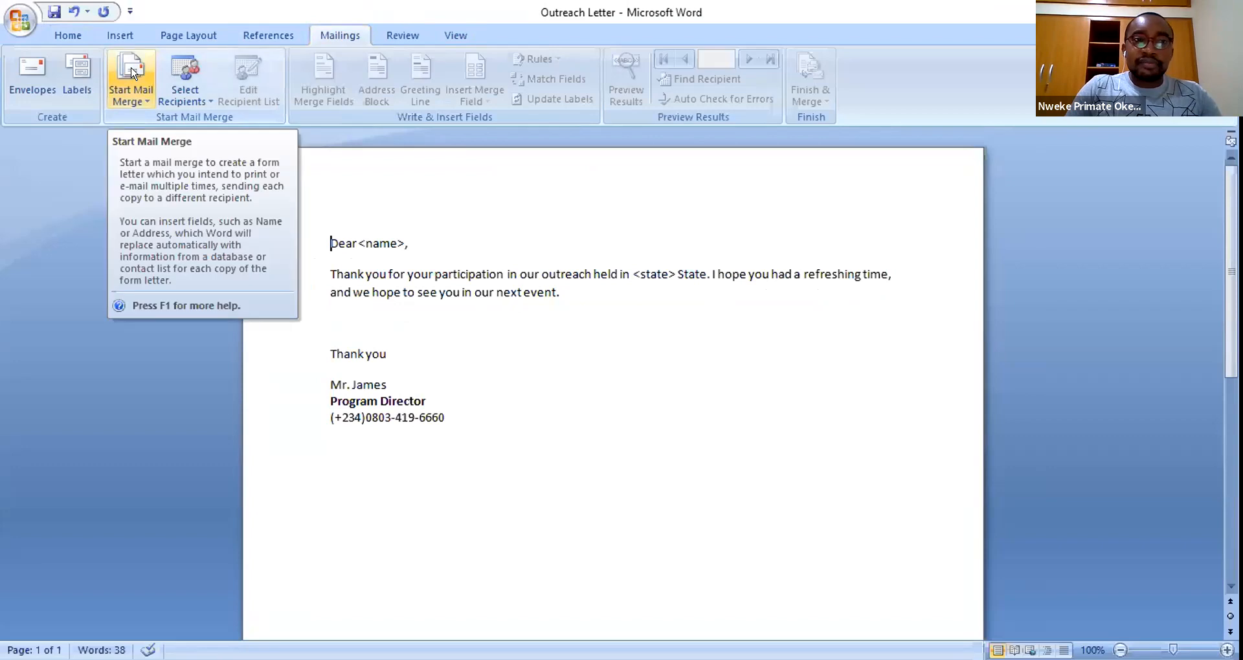
# - Set the Outreach Letter's mail merge type to E-Mail Messages and restore down the Word window
pyautogui.click(132, 73)
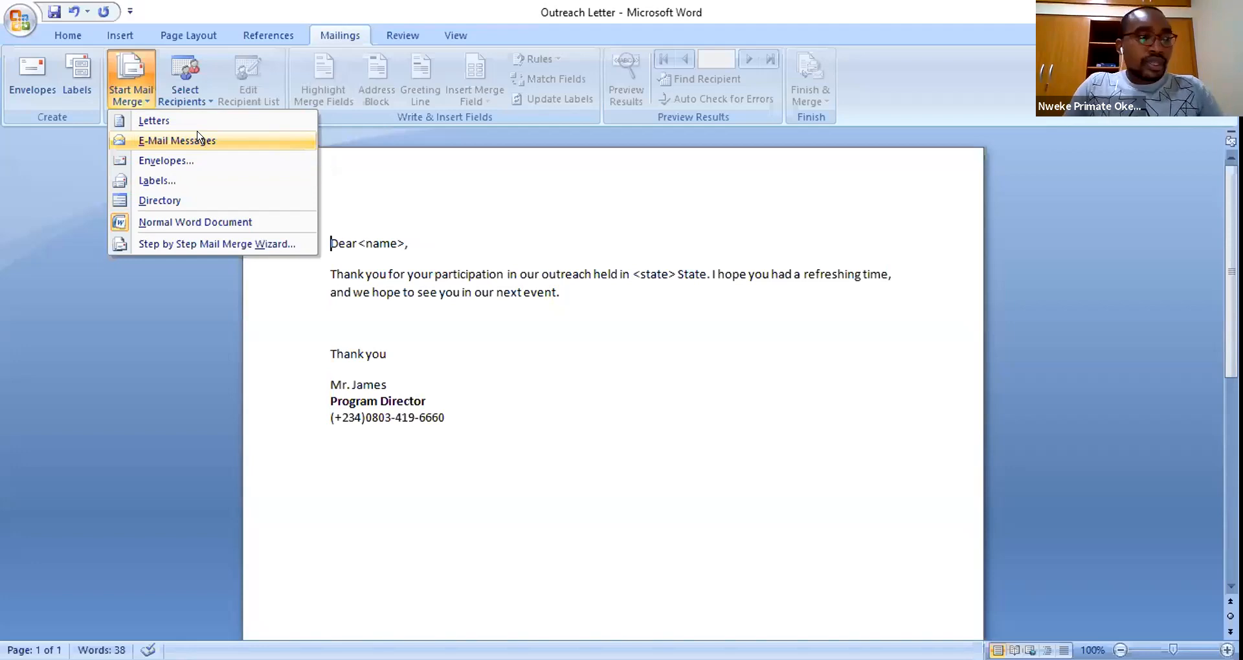
pyautogui.click(198, 138)
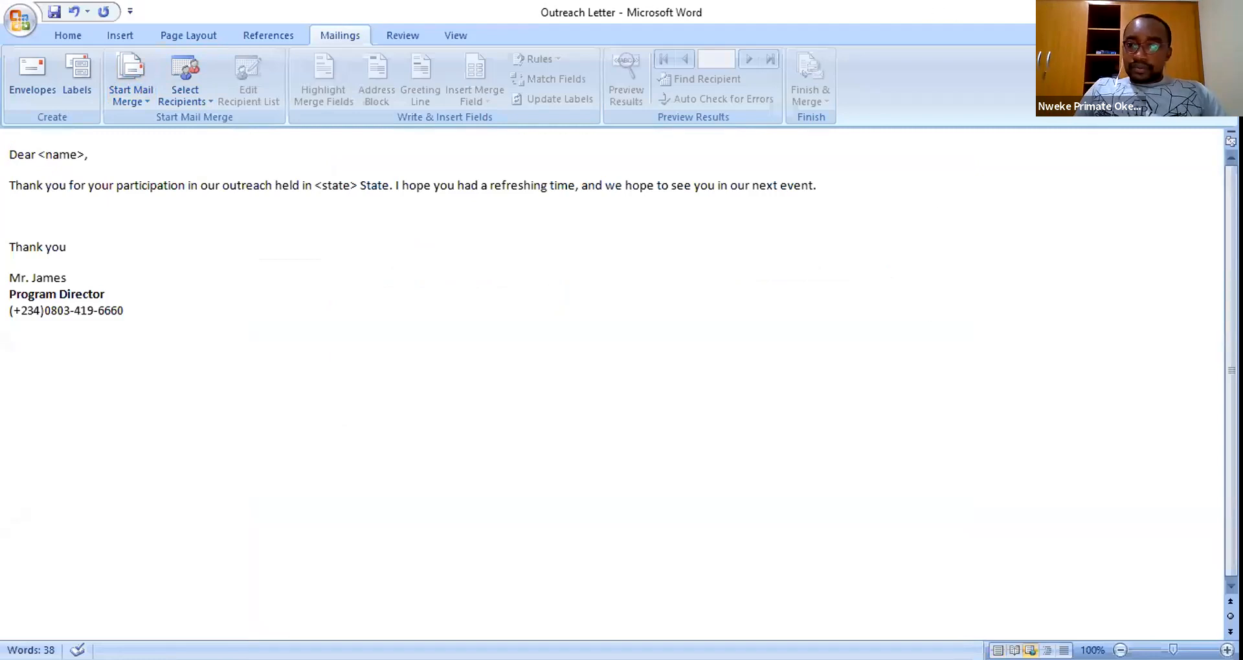
pyautogui.click(1176, 12)
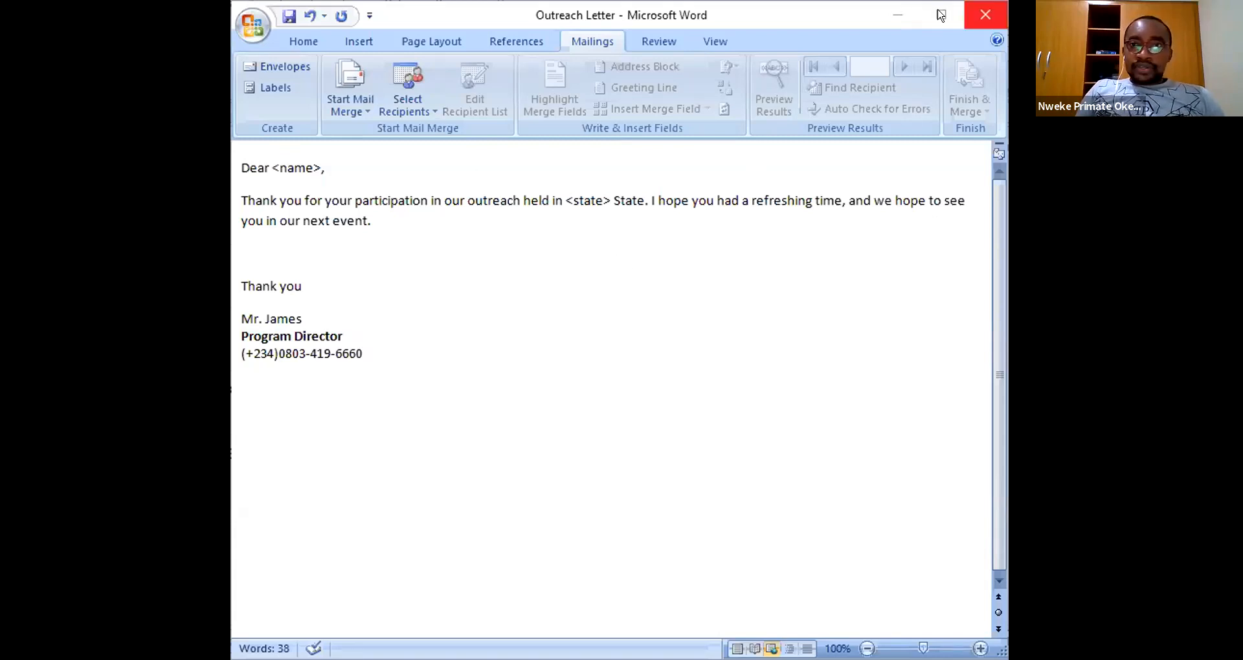
# - Use the State Database workbook on the Desktop as an existing recipient list and select Sheet1$
pyautogui.click(372, 95)
pyautogui.click(534, 280)
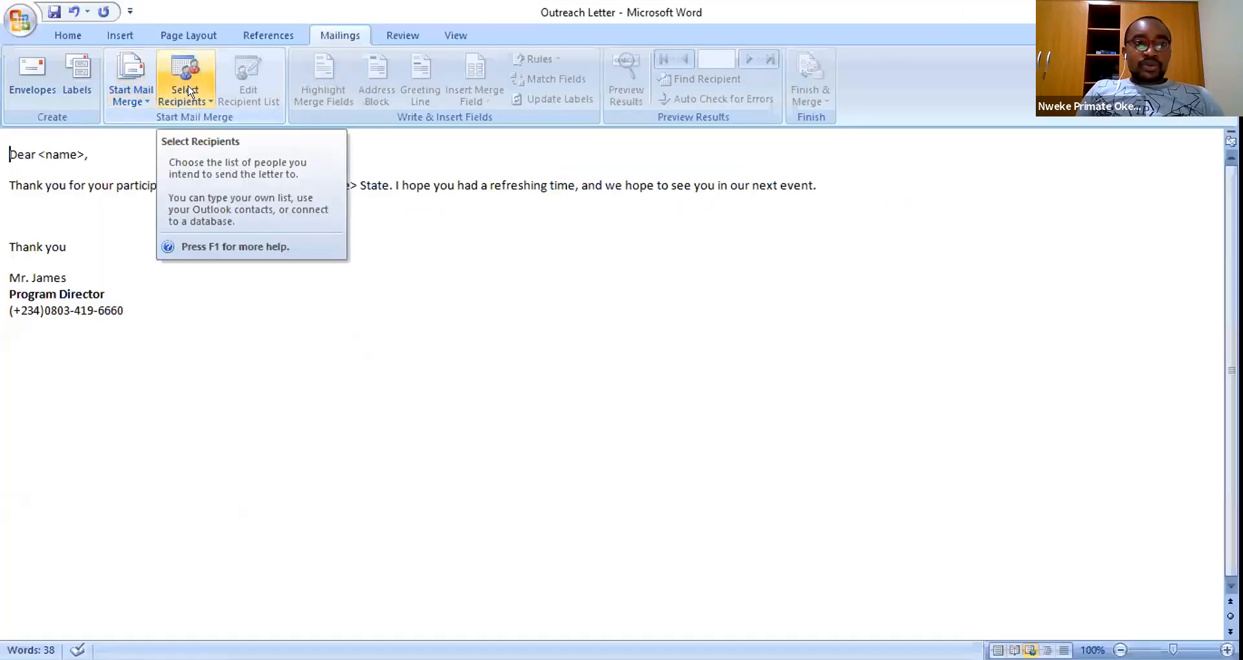
pyautogui.click(188, 83)
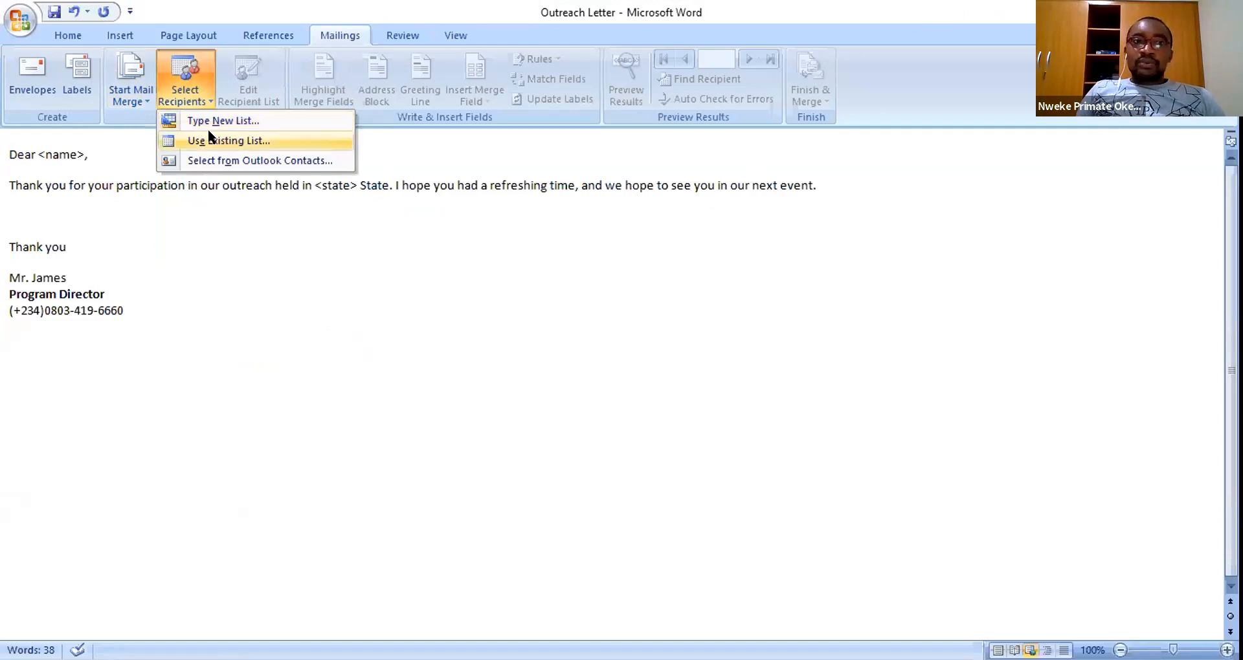
pyautogui.click(172, 144)
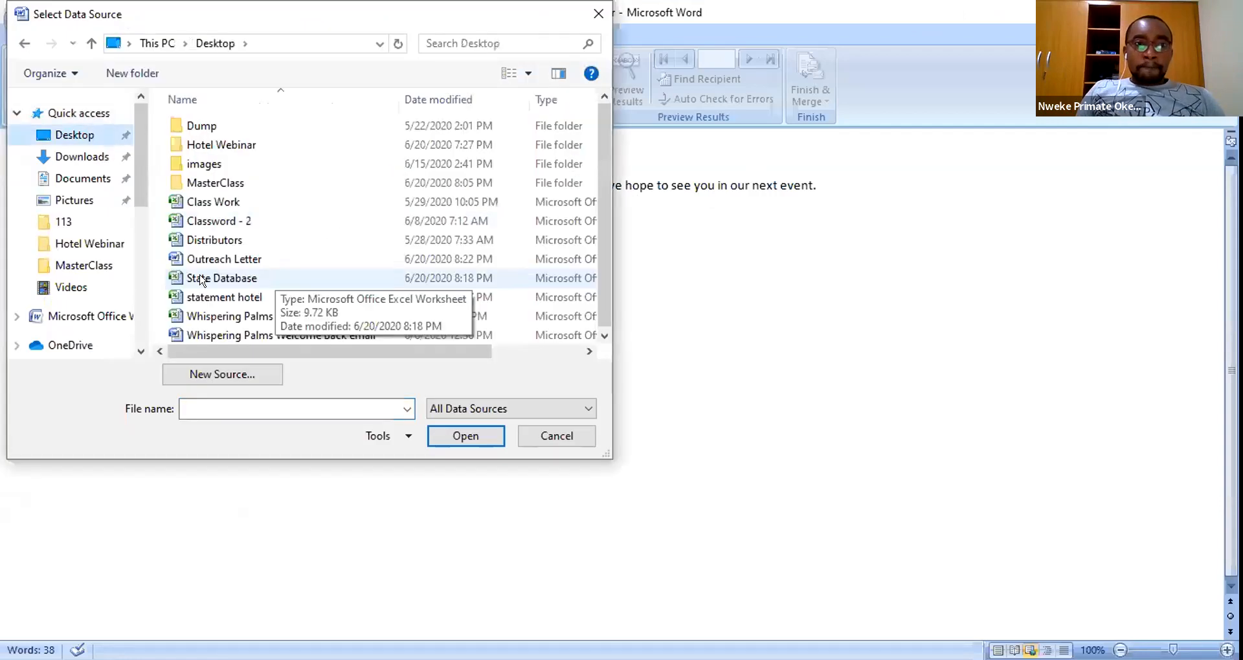
pyautogui.click(201, 280)
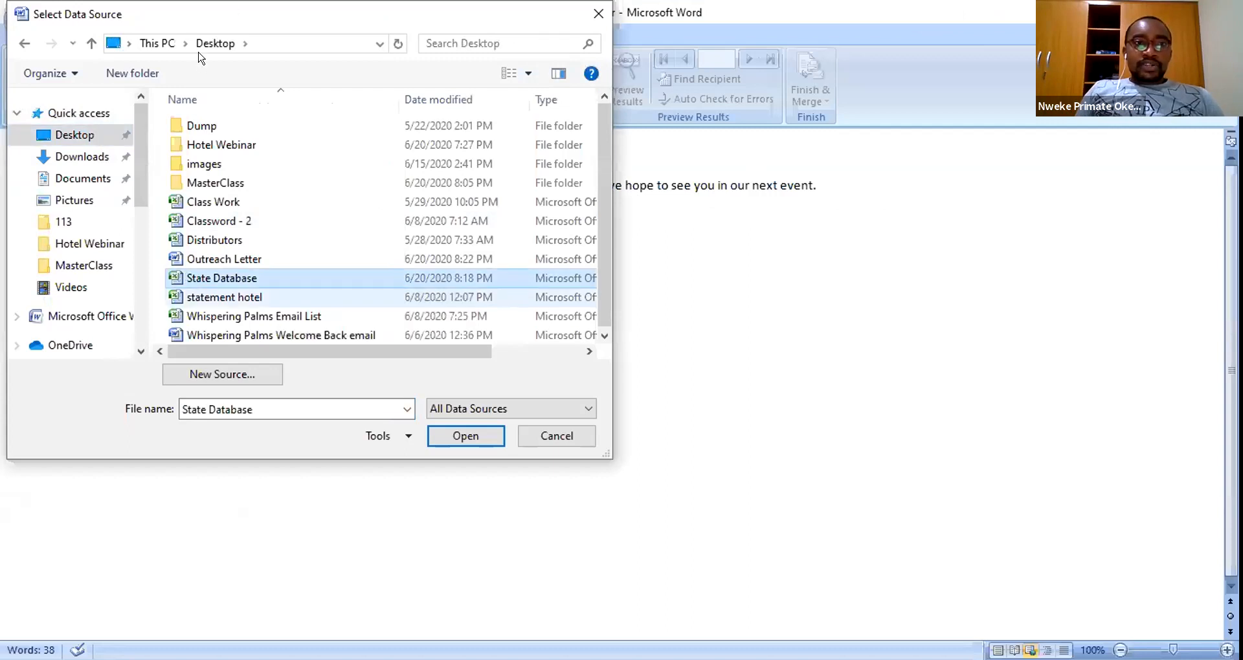
pyautogui.doubleClick(230, 277)
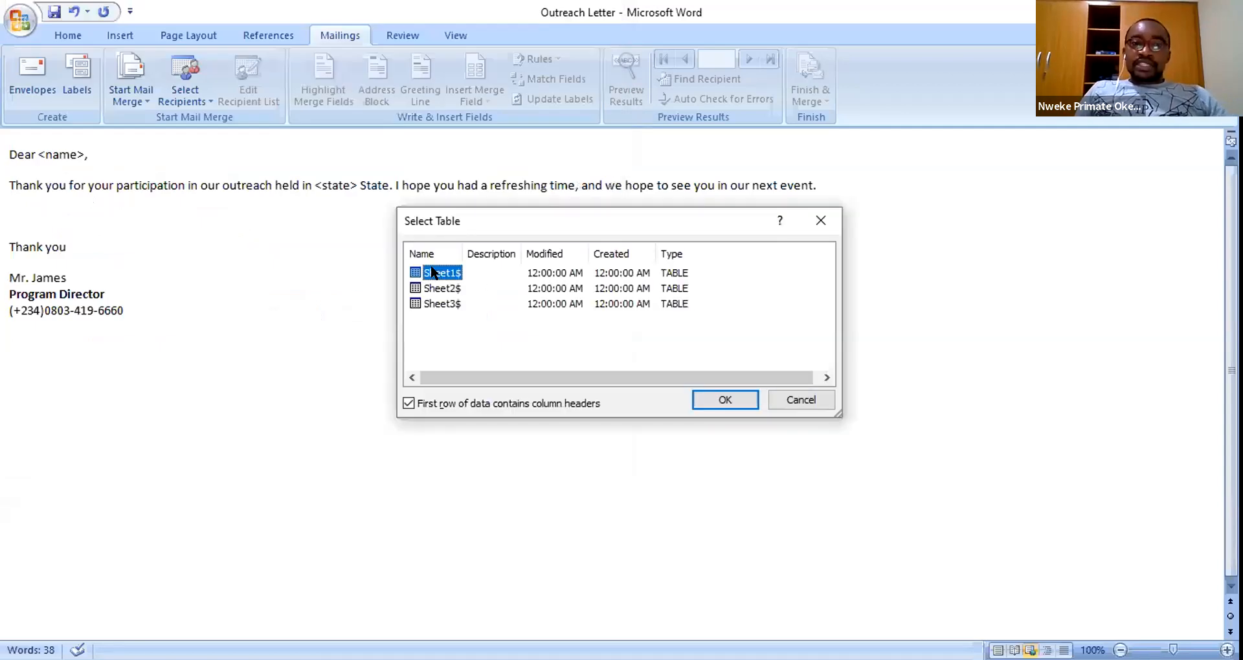
pyautogui.click(529, 567)
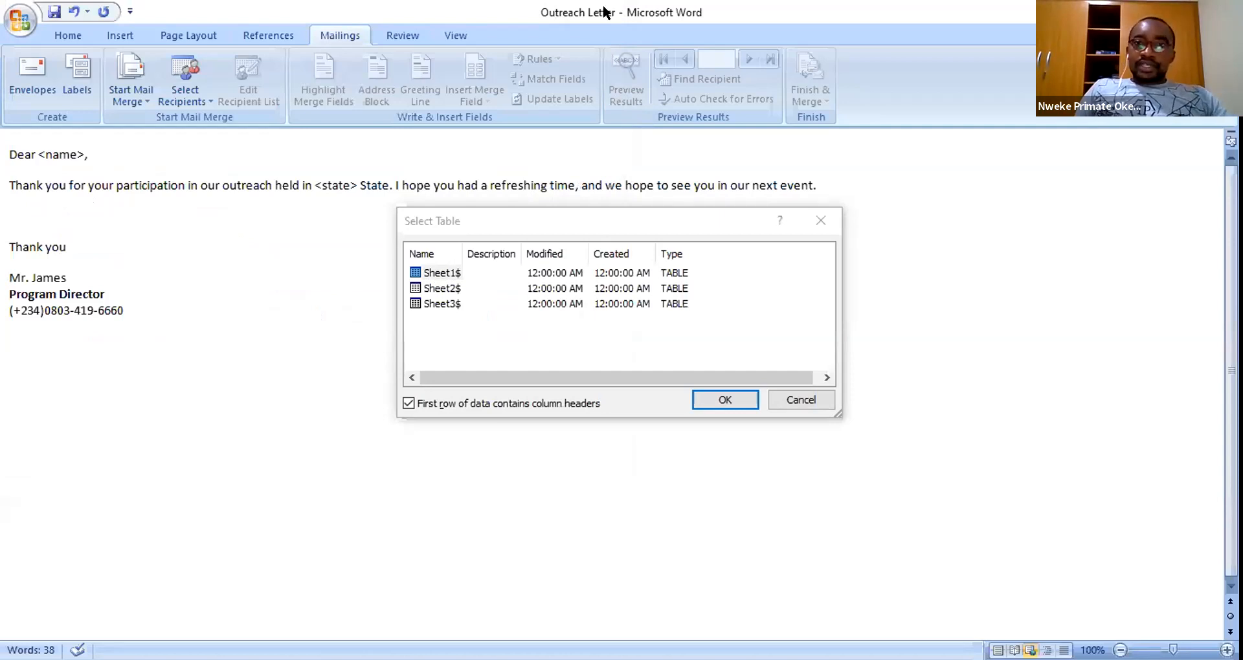
pyautogui.click(435, 275)
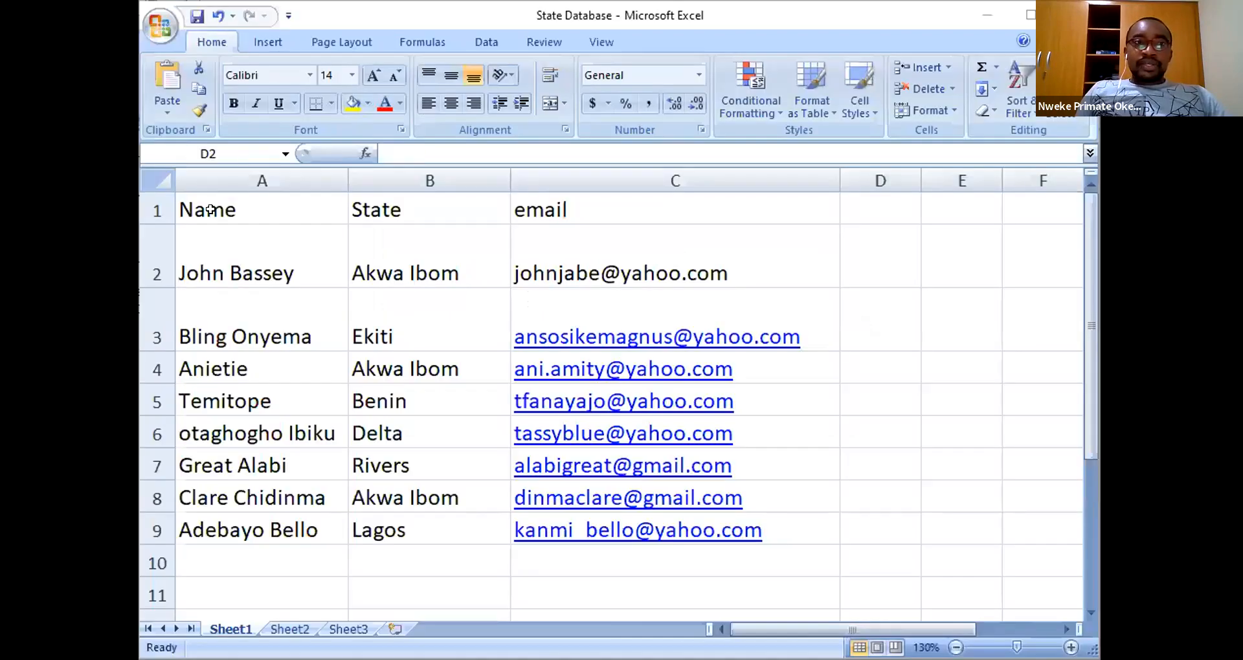
# - Bold the Name, State and email headers in cells A1:C1 of State Database
pyautogui.moveTo(209, 209); pyautogui.dragTo(600, 209)
pyautogui.hotkey('ctrl', 'b')
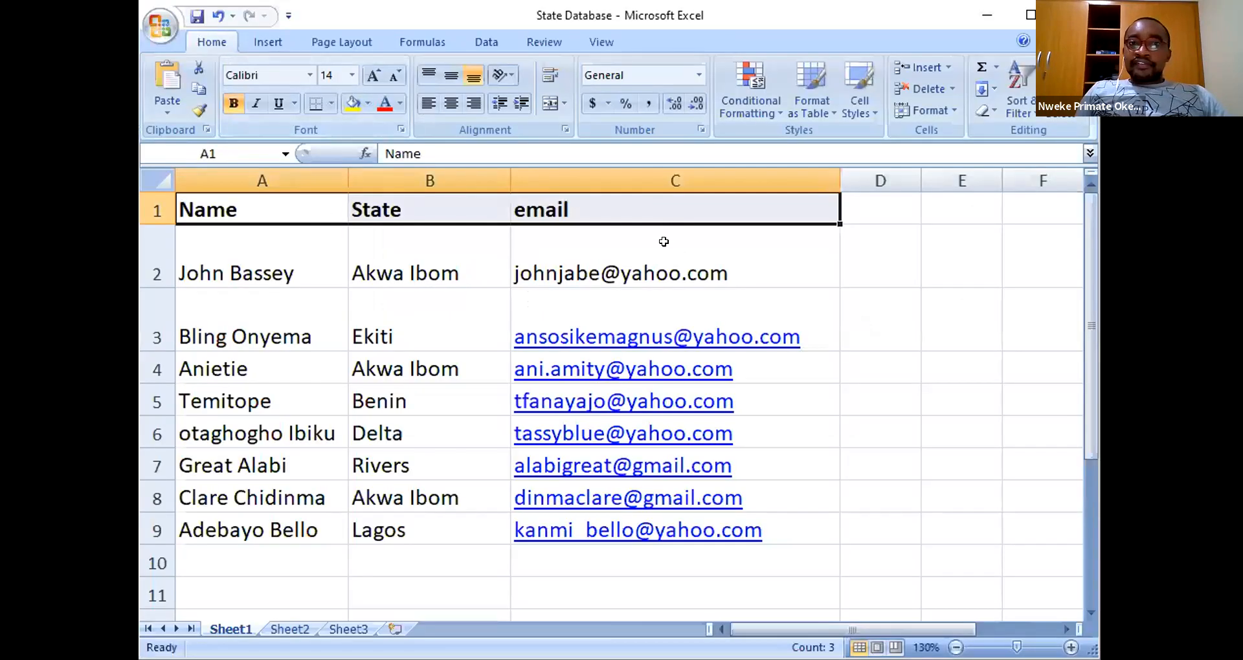
pyautogui.click(512, 228)
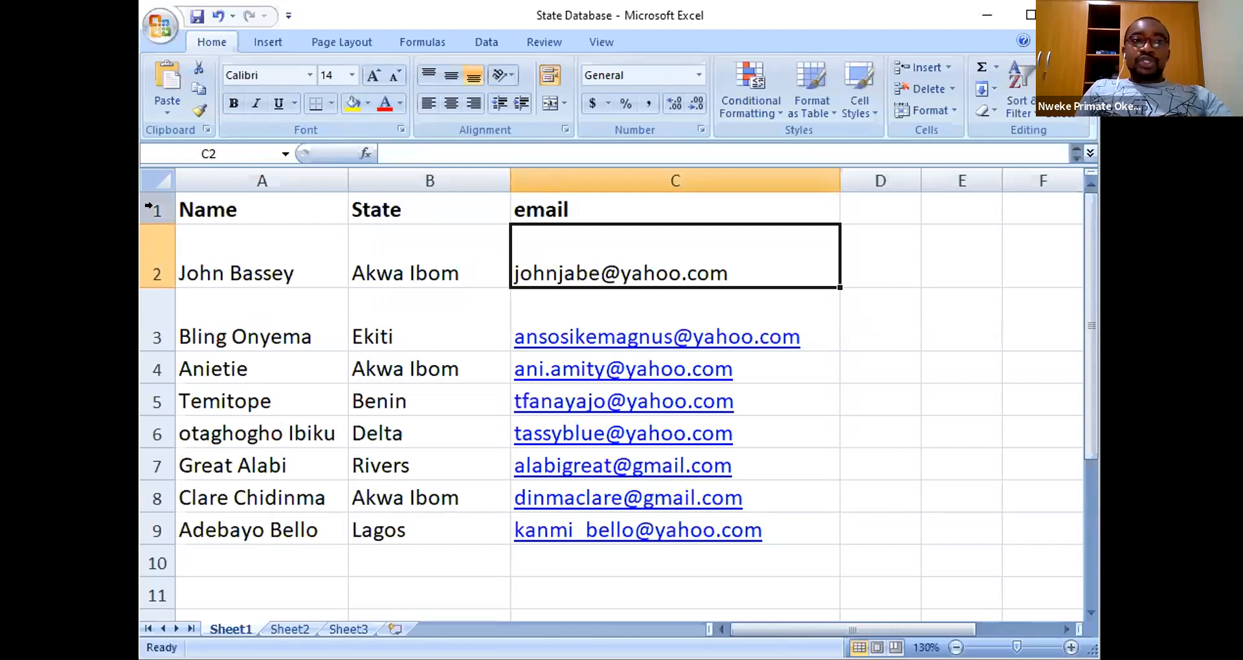
pyautogui.click(149, 206)
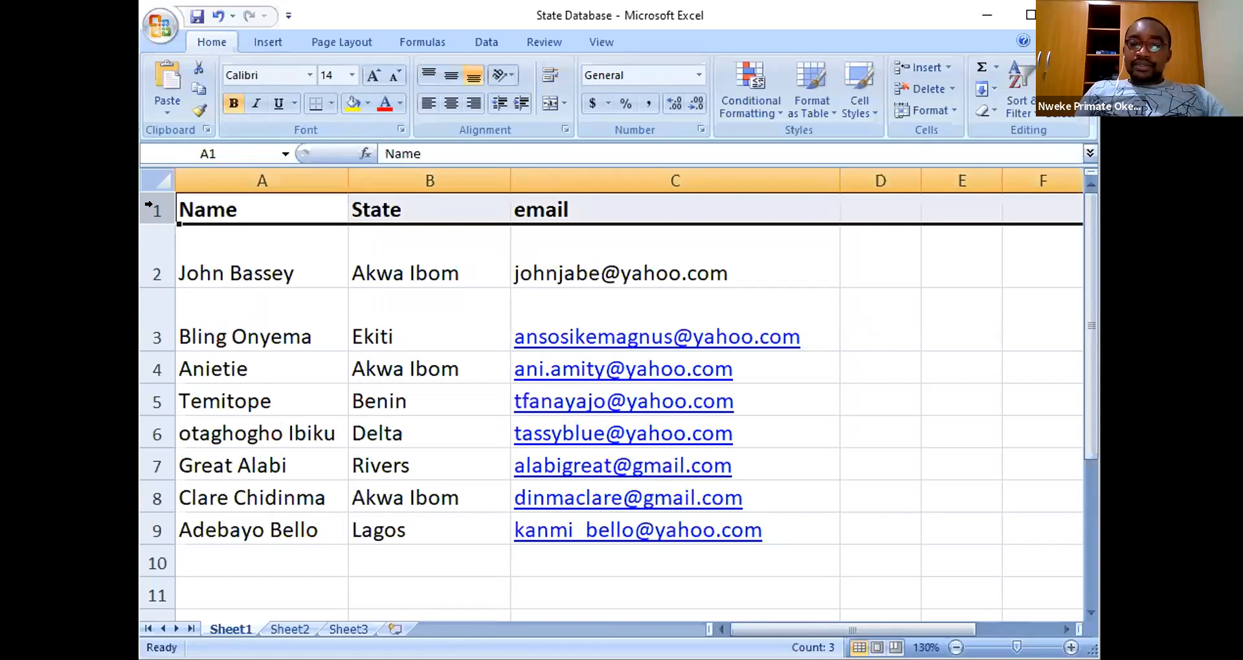
pyautogui.click(209, 246)
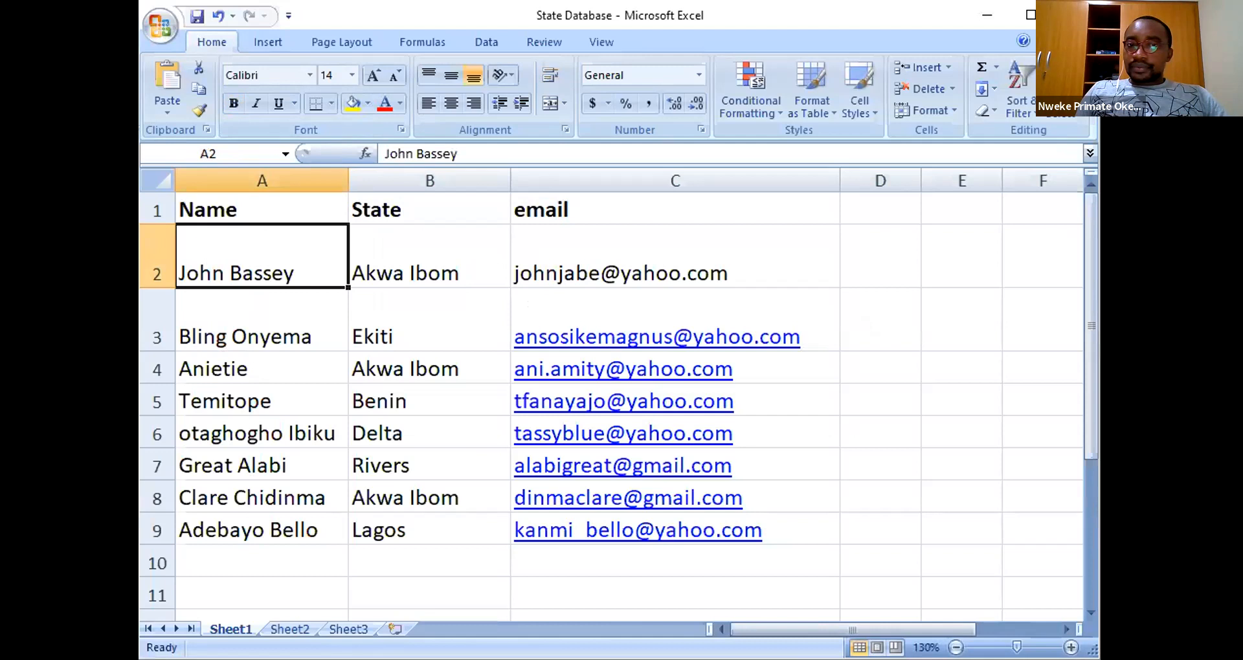
pyautogui.click(940, 426)
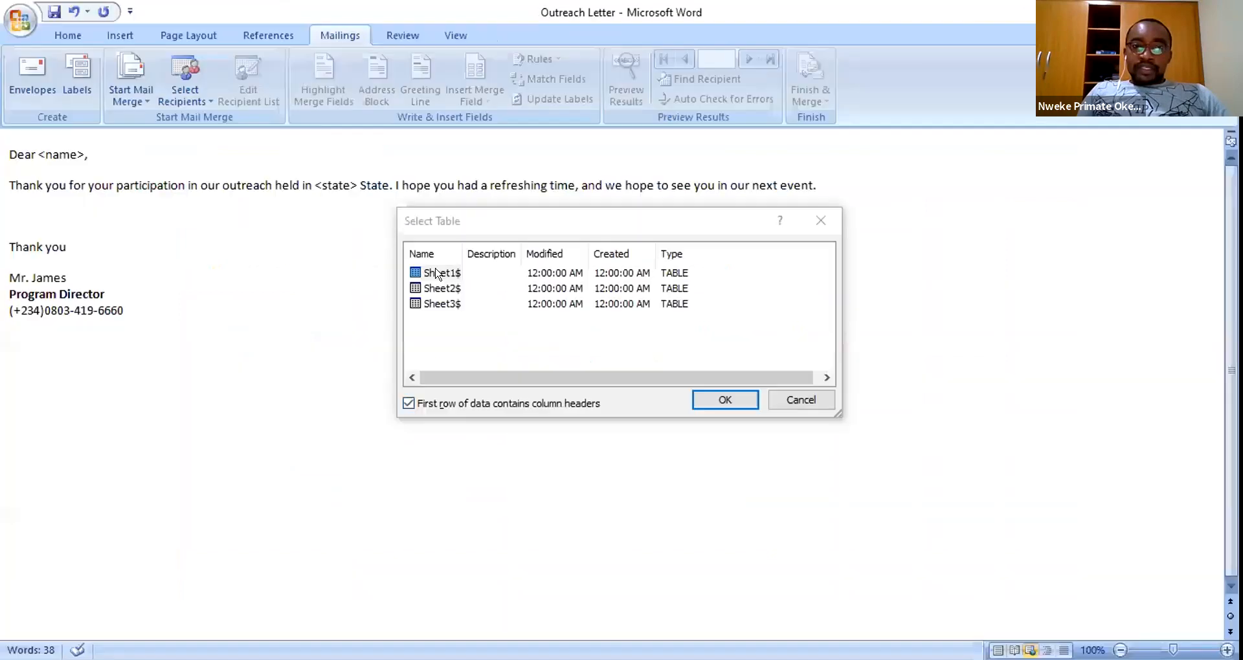
# - Confirm Sheet1$ in the Select Table dialog as the recipient table
pyautogui.click(435, 272)
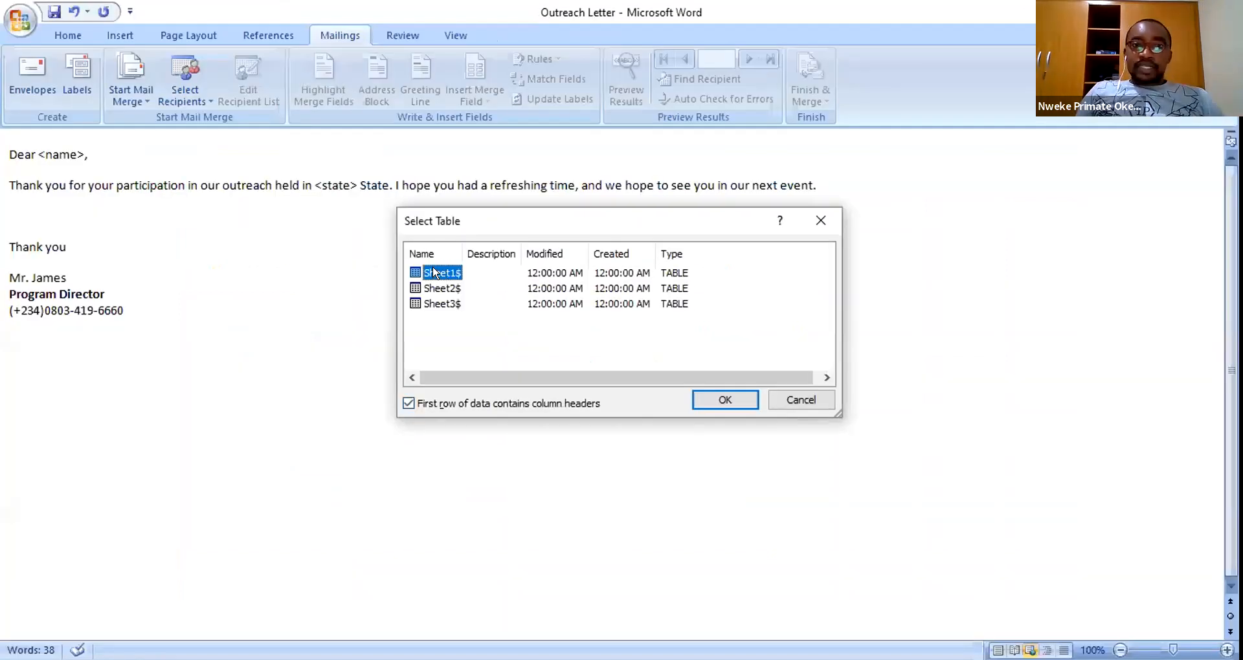
pyautogui.click(724, 401)
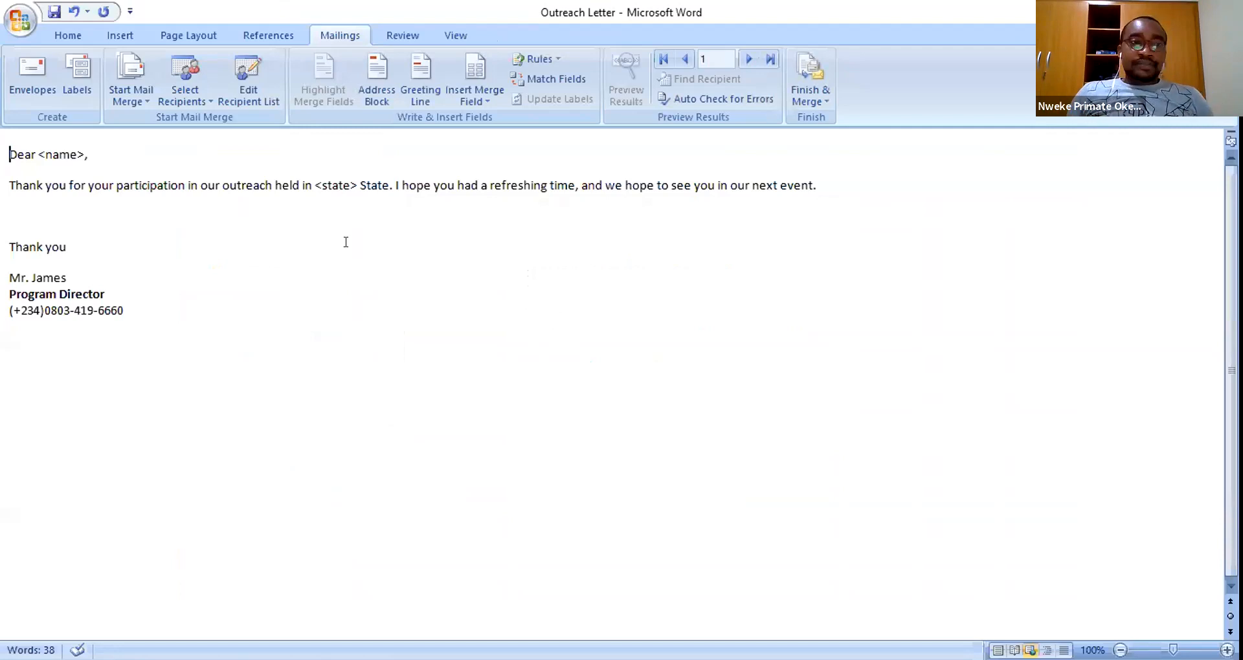
# - Replace the <name> placeholder in the greeting with the Name merge field
pyautogui.moveTo(38, 154); pyautogui.dragTo(79, 154)
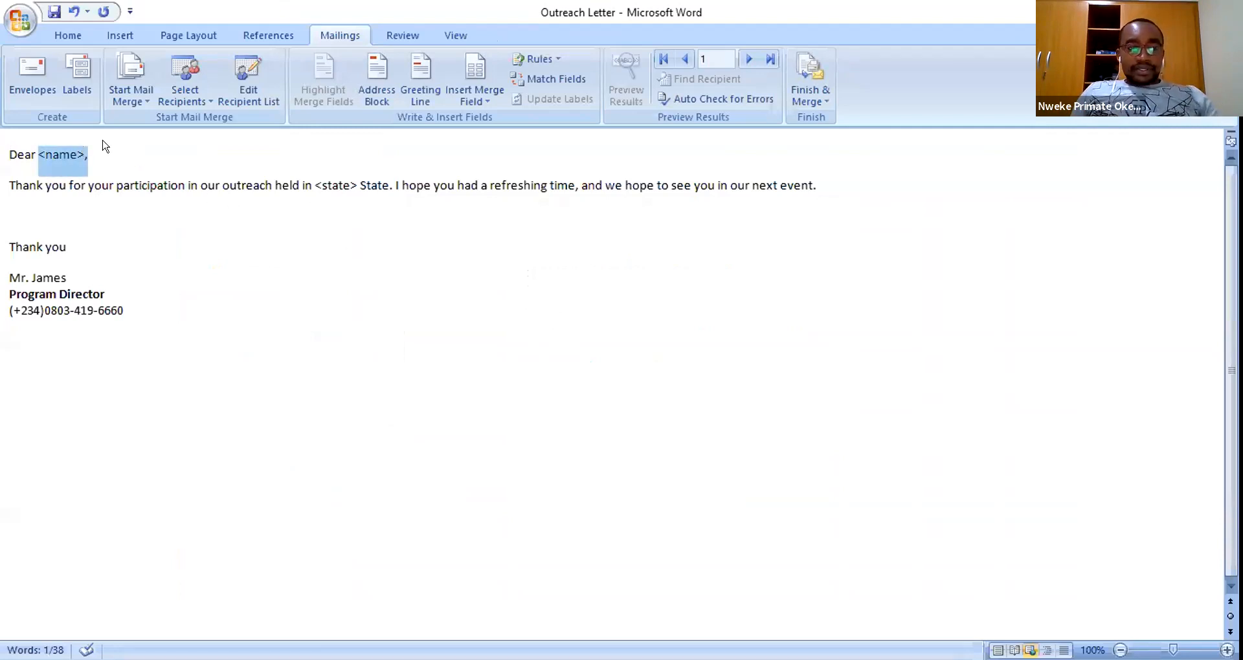
pyautogui.press('Delete')
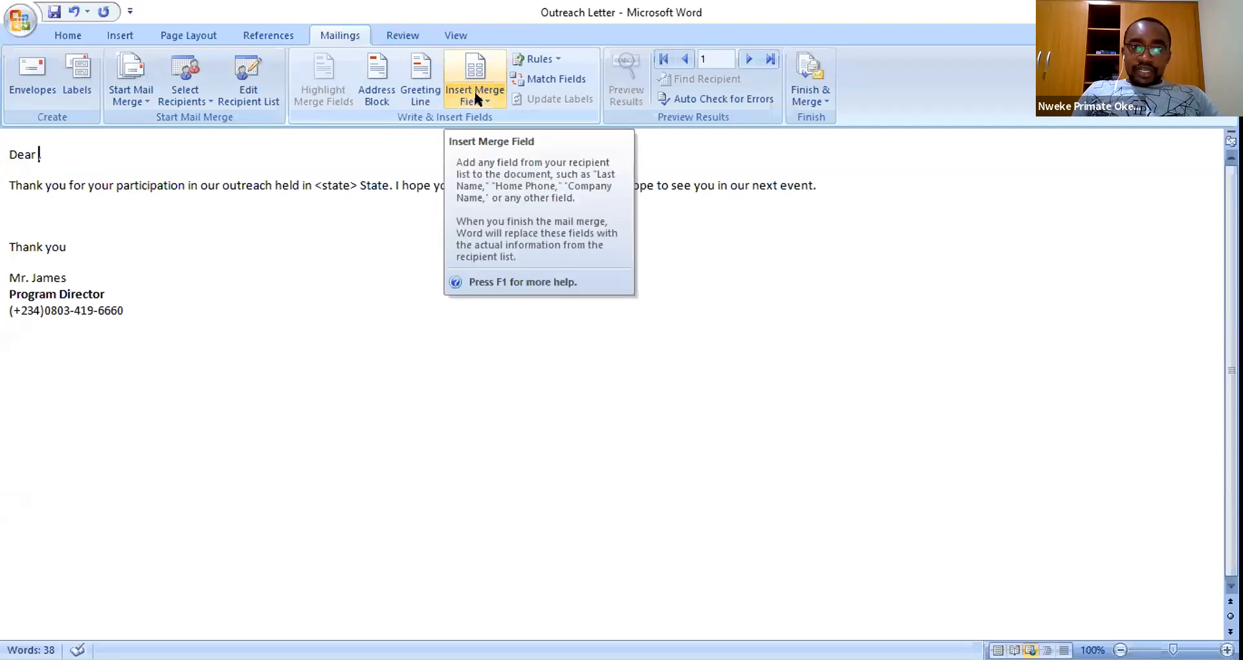
pyautogui.click(485, 104)
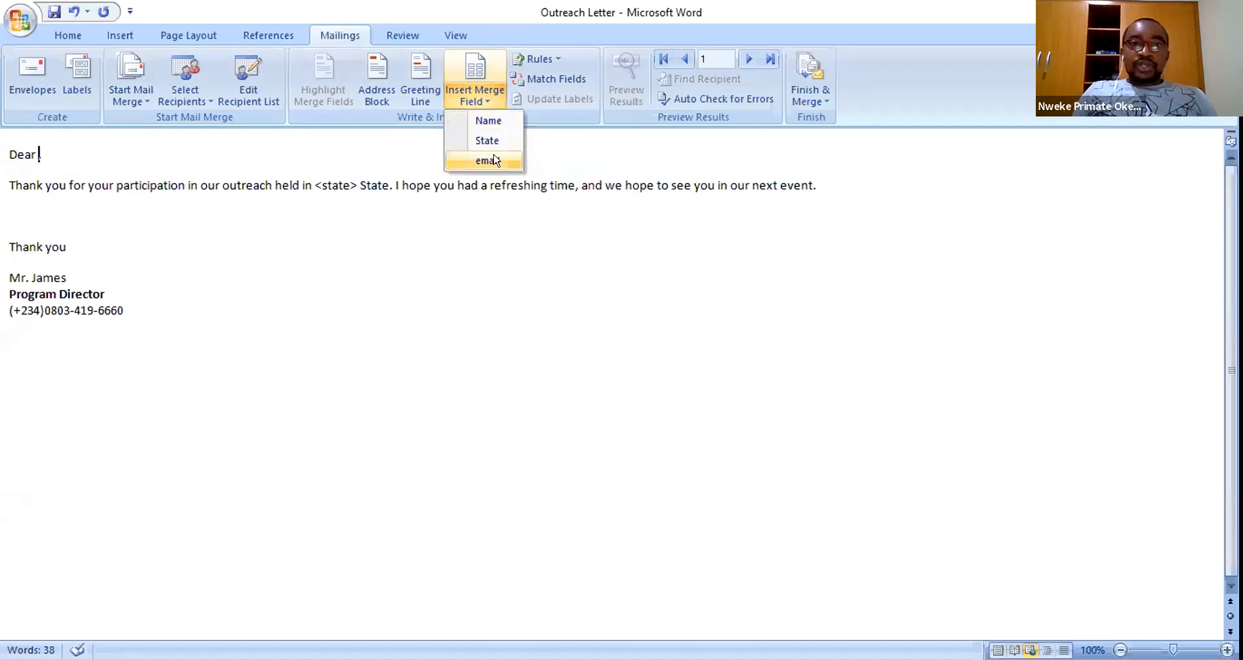
pyautogui.click(488, 120)
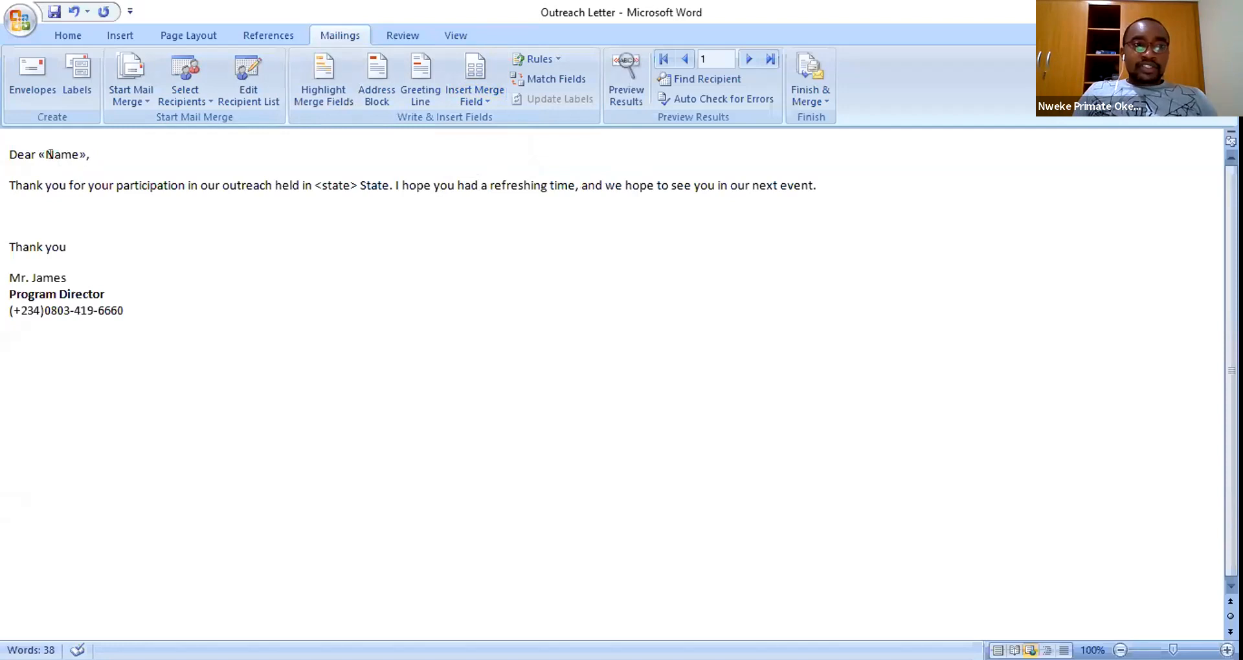
pyautogui.doubleClick(49, 154)
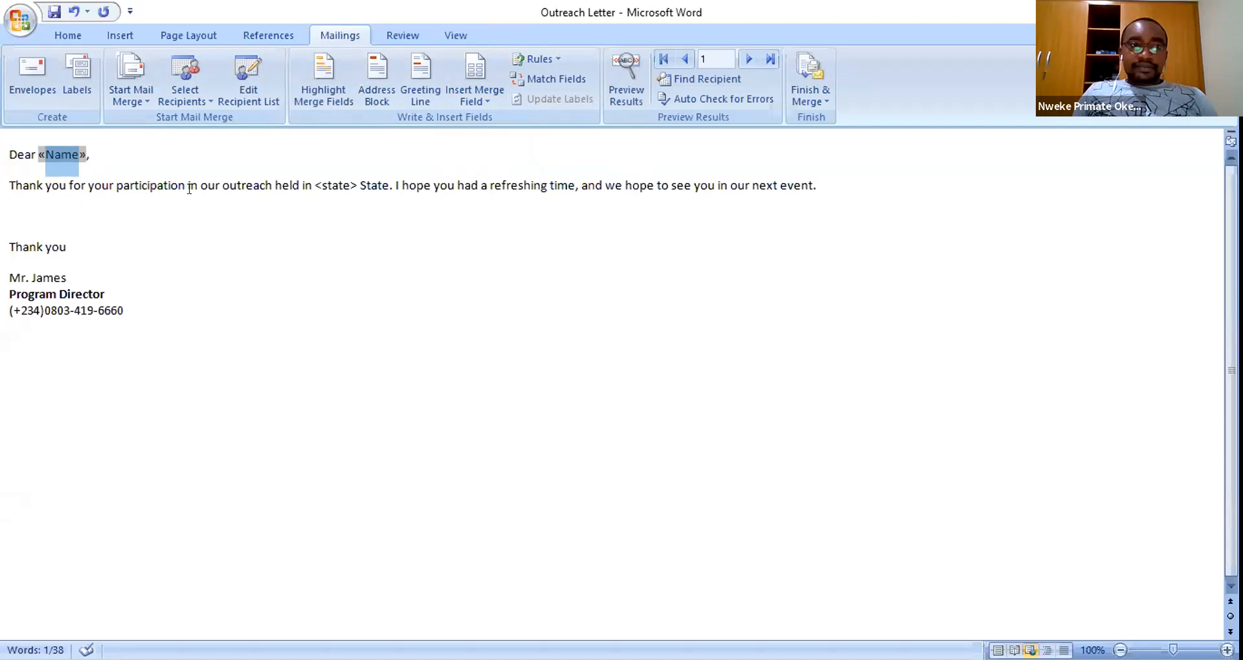
# - Replace the <state> placeholder with the State merge field and fix the spacing after it
pyautogui.moveTo(314, 185); pyautogui.dragTo(348, 182)
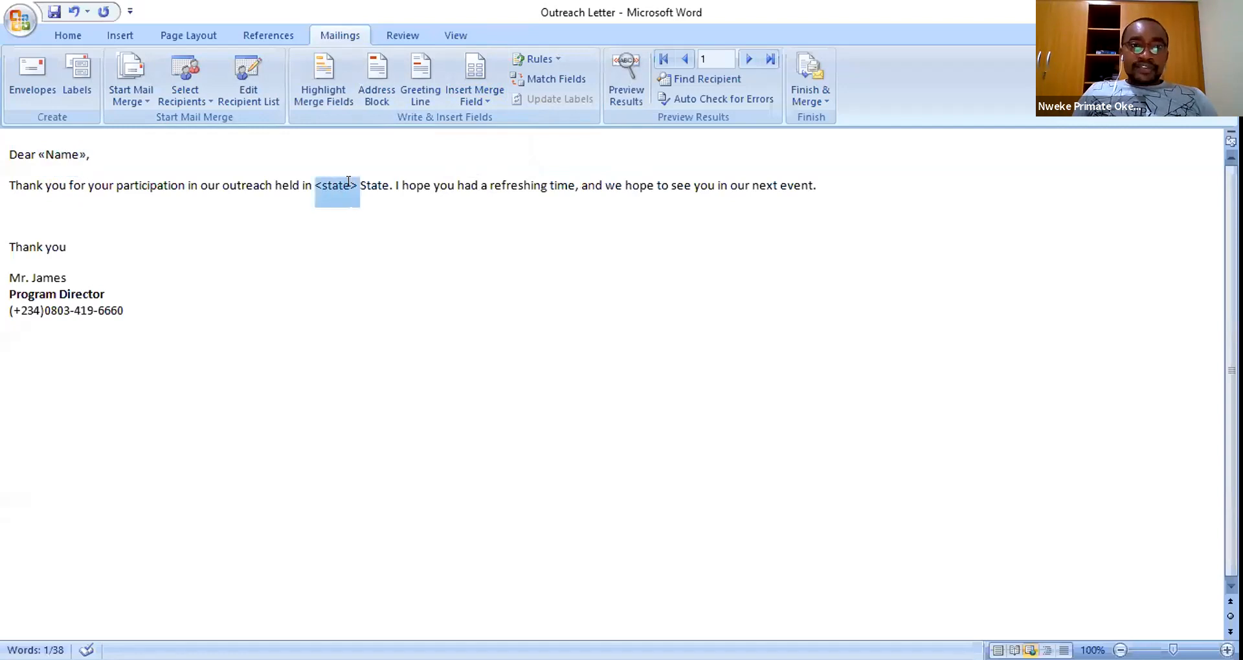
pyautogui.click(479, 102)
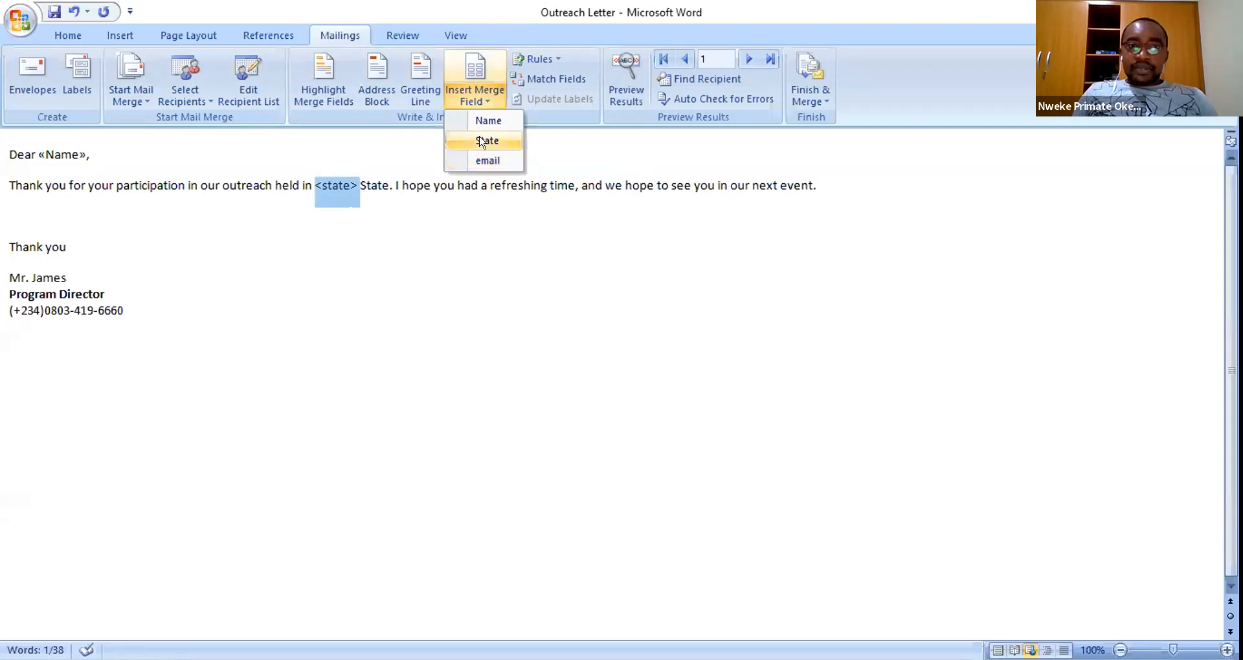
pyautogui.click(482, 141)
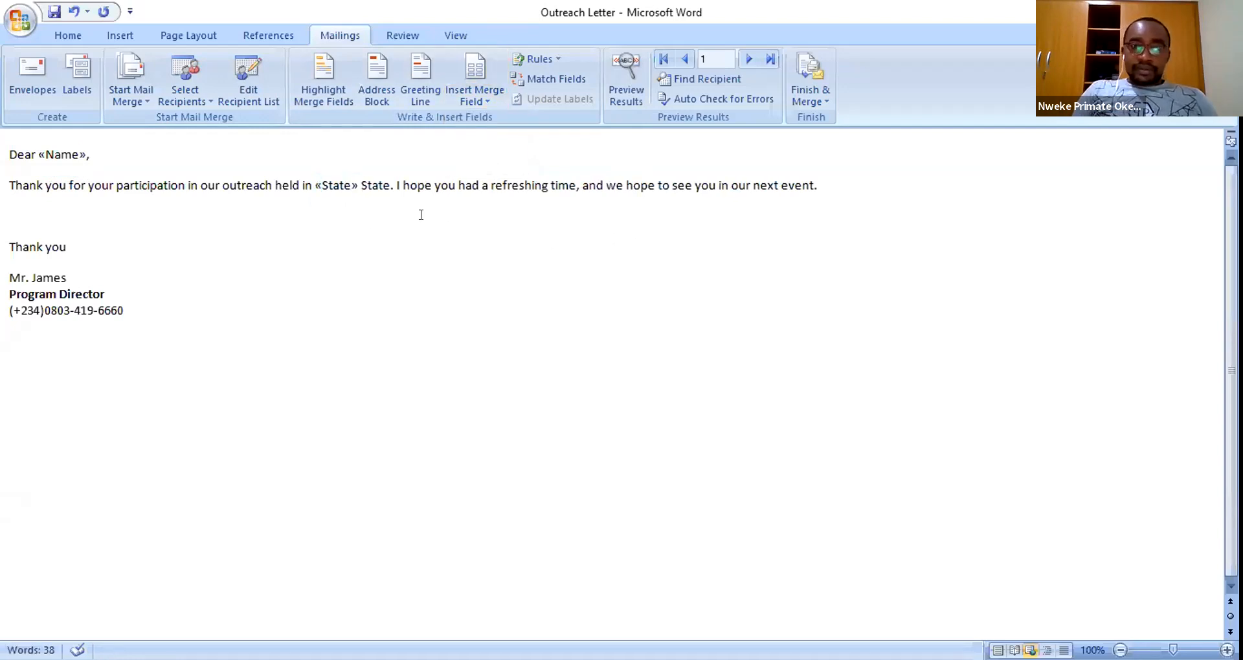
pyautogui.press('BackSpace')
pyautogui.click(283, 215)
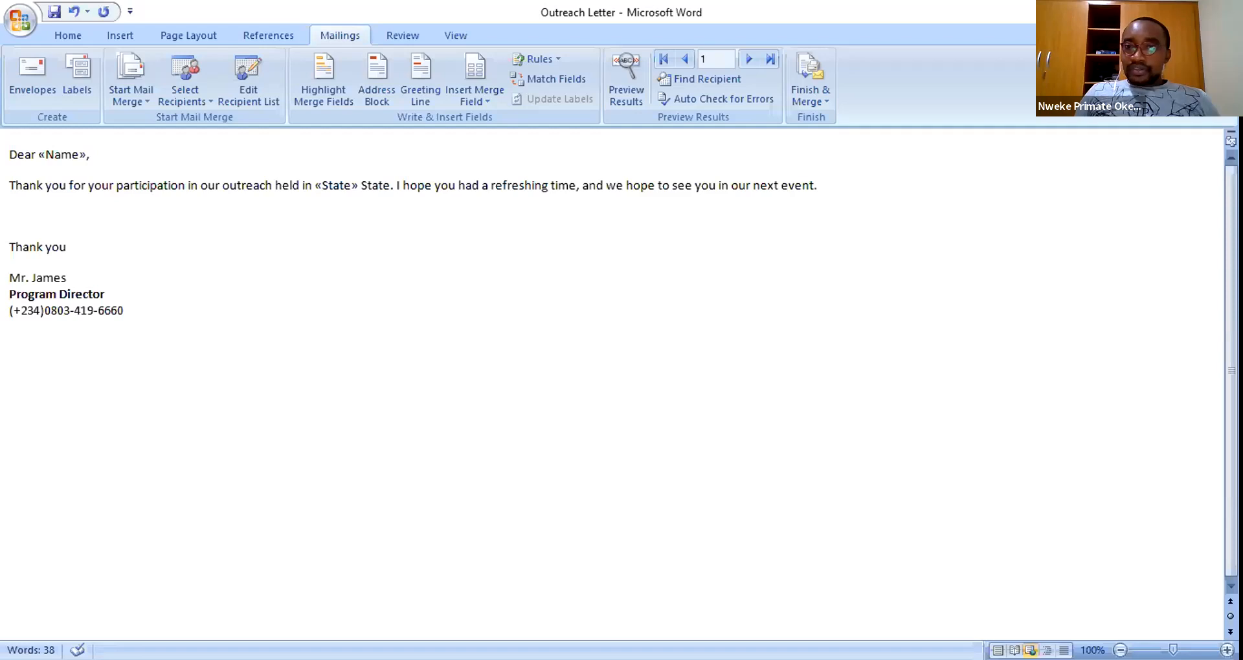
pyautogui.press('super+Down')
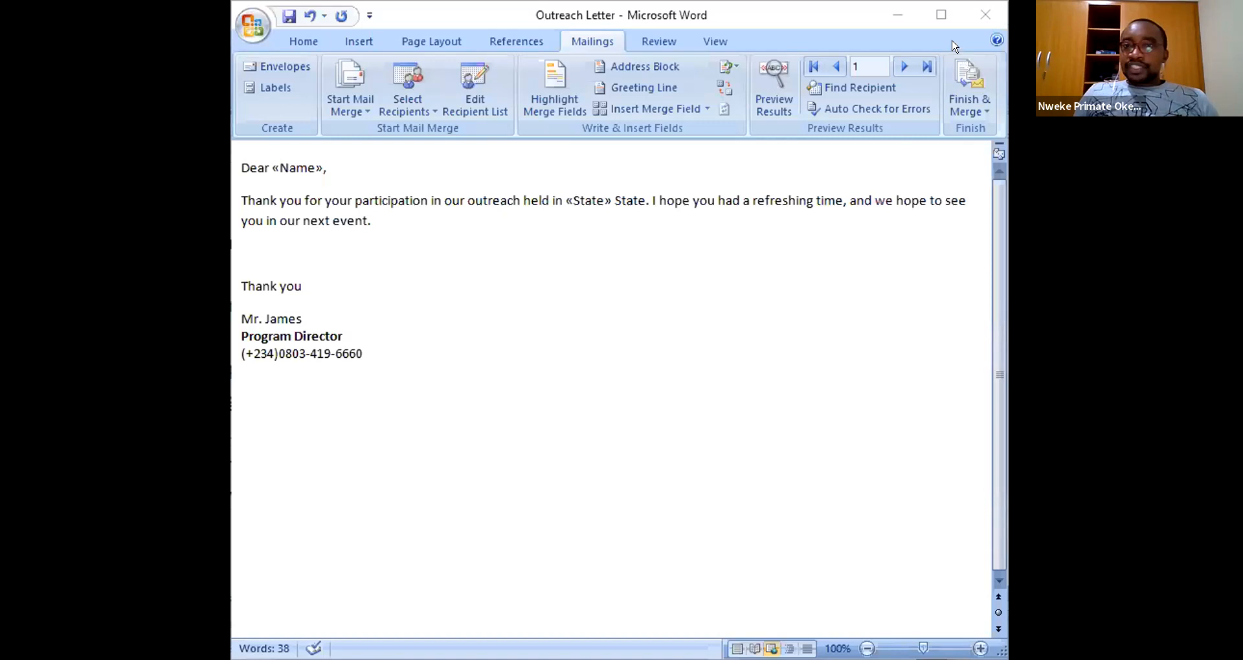
pyautogui.click(940, 18)
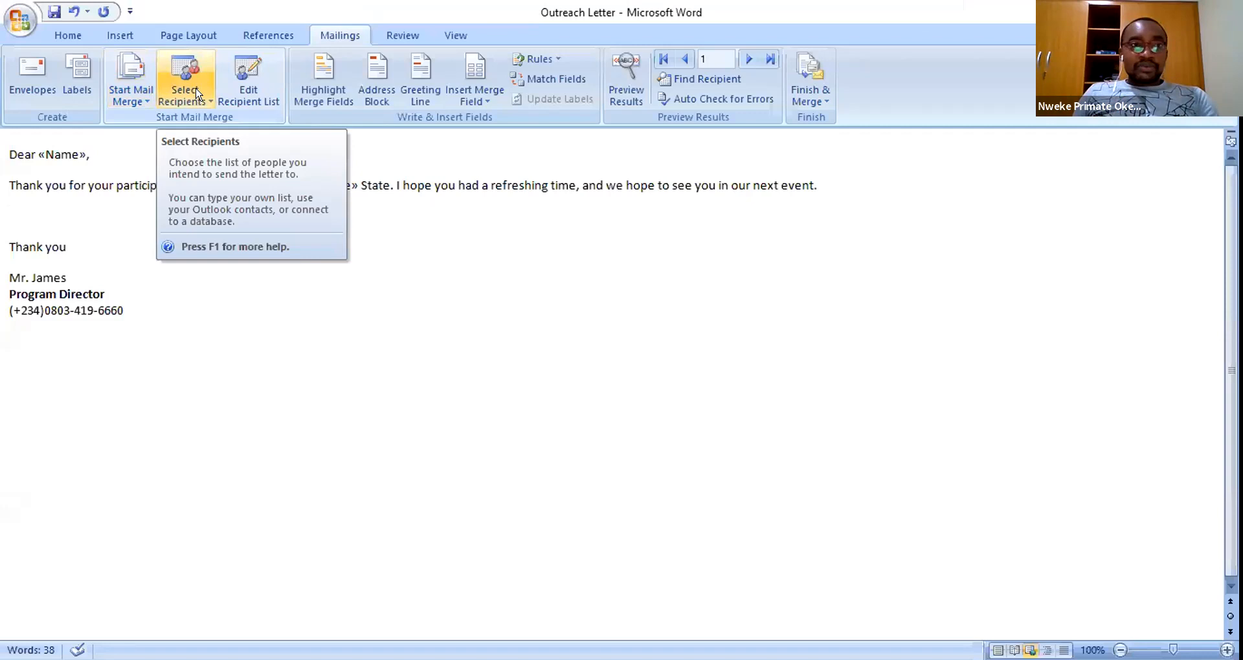
# - Check the State Database workbook in Excel, then select the «Name» field in the greeting
pyautogui.click(196, 95)
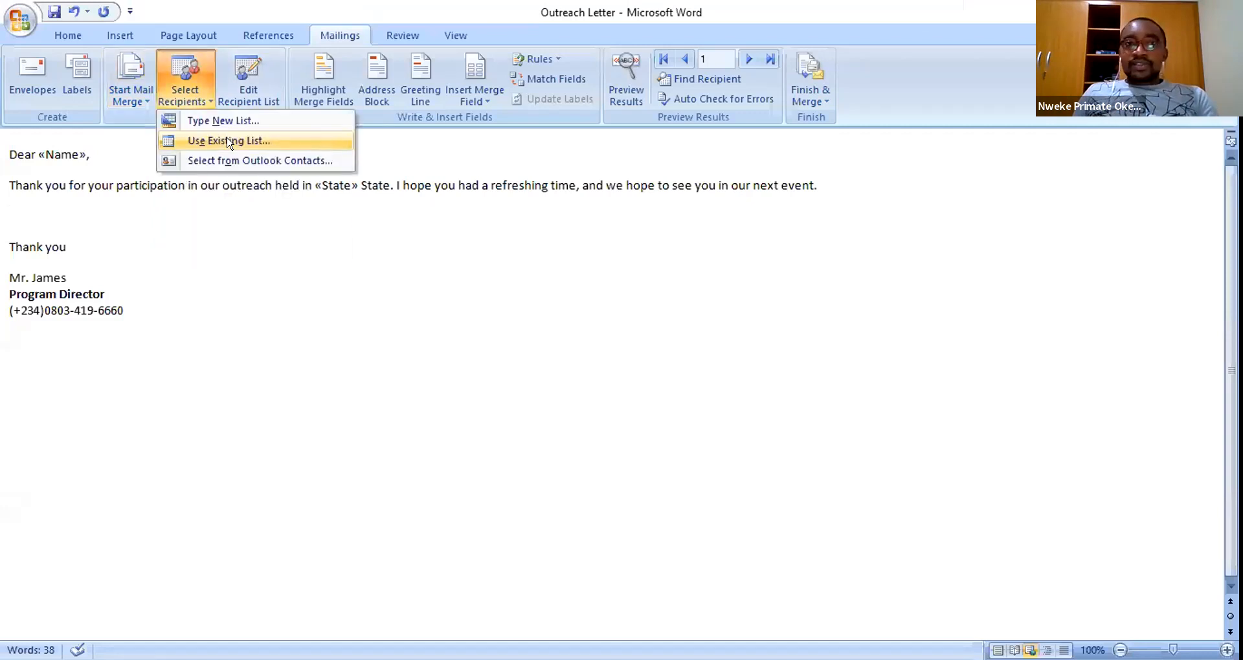
pyautogui.click(396, 229)
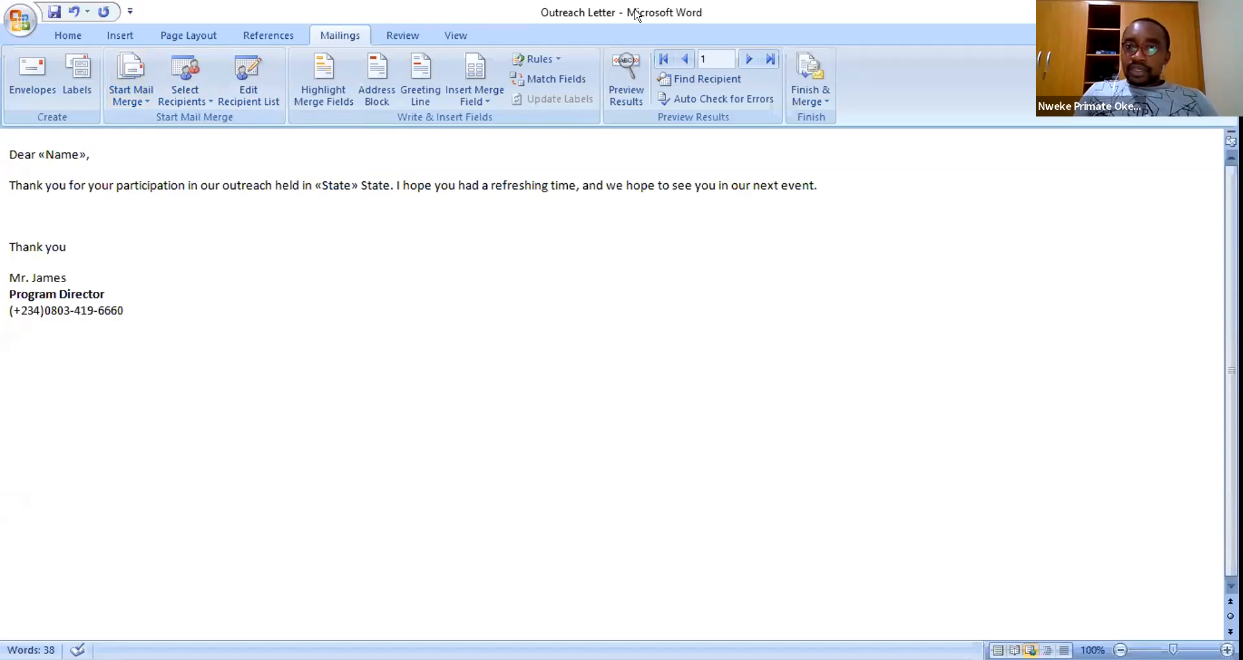
pyautogui.doubleClick(578, 13)
pyautogui.hotkey('alt', 'Tab')
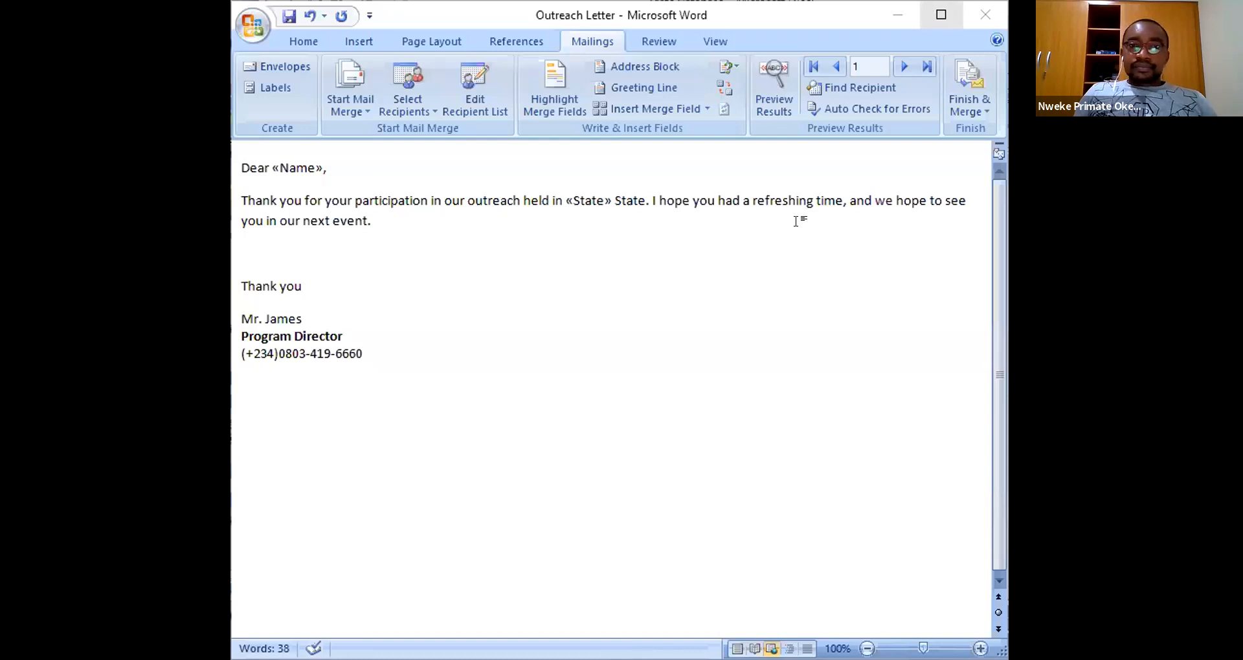
pyautogui.click(941, 14)
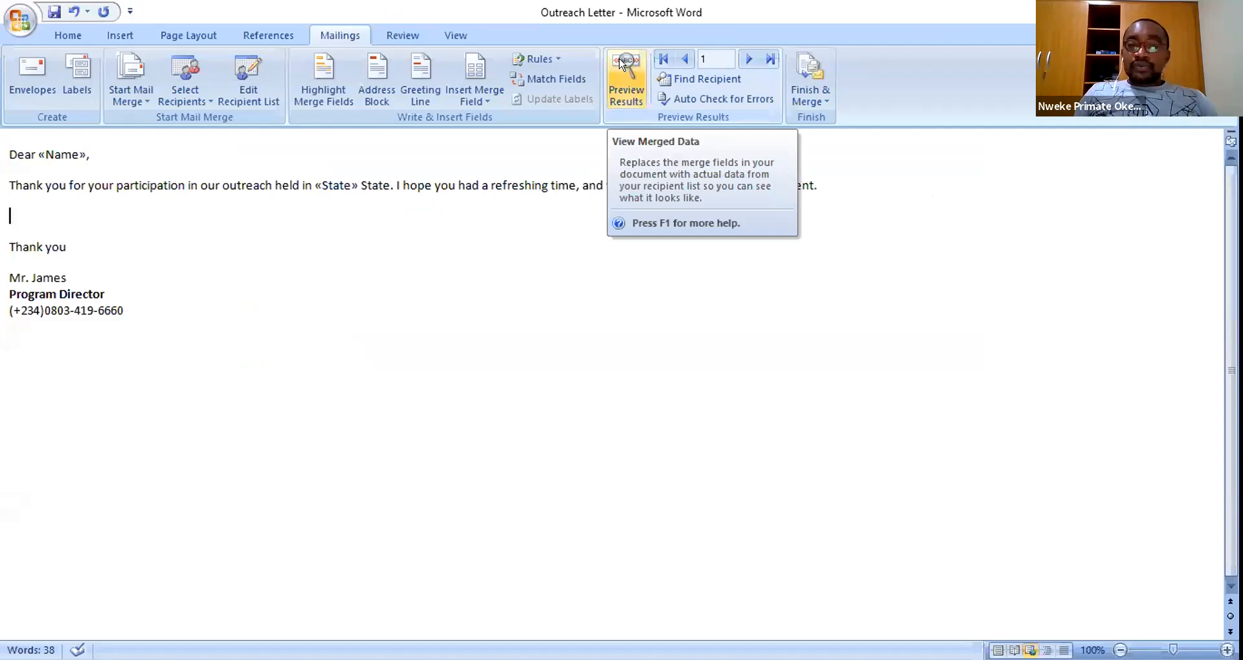
pyautogui.doubleClick(69, 154)
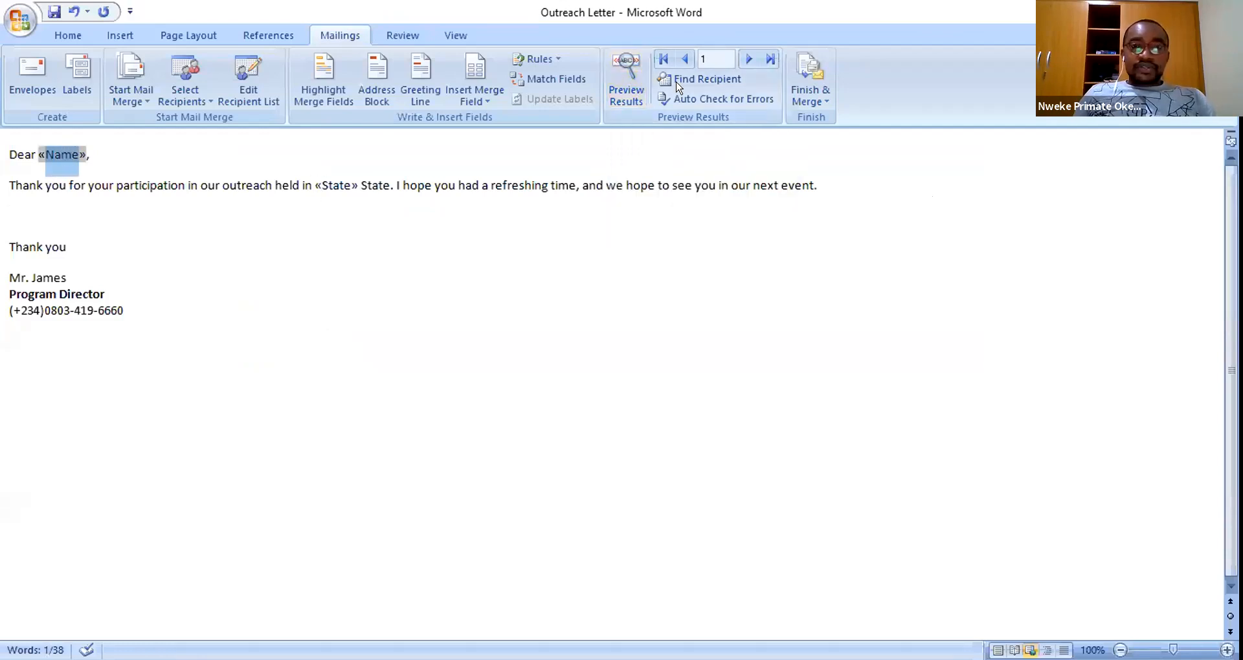
# - Preview the merged results, showing recipient 1's letter with Akwa Ibom State
pyautogui.click(625, 111)
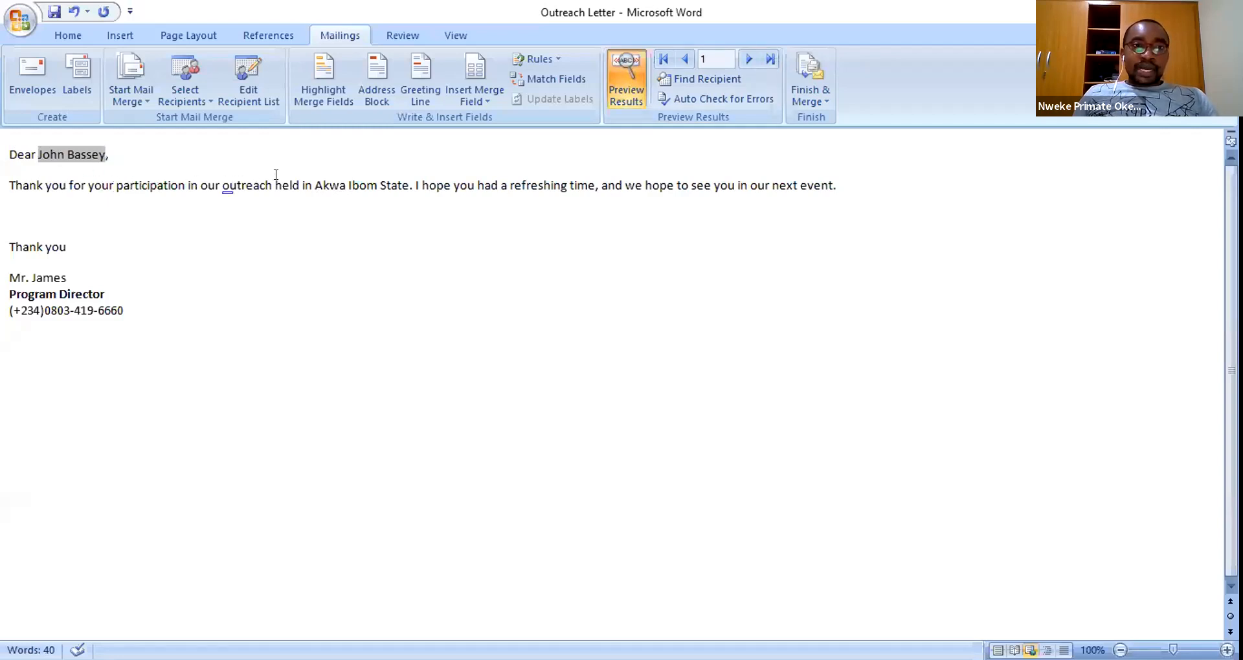
pyautogui.moveTo(316, 183); pyautogui.dragTo(399, 181)
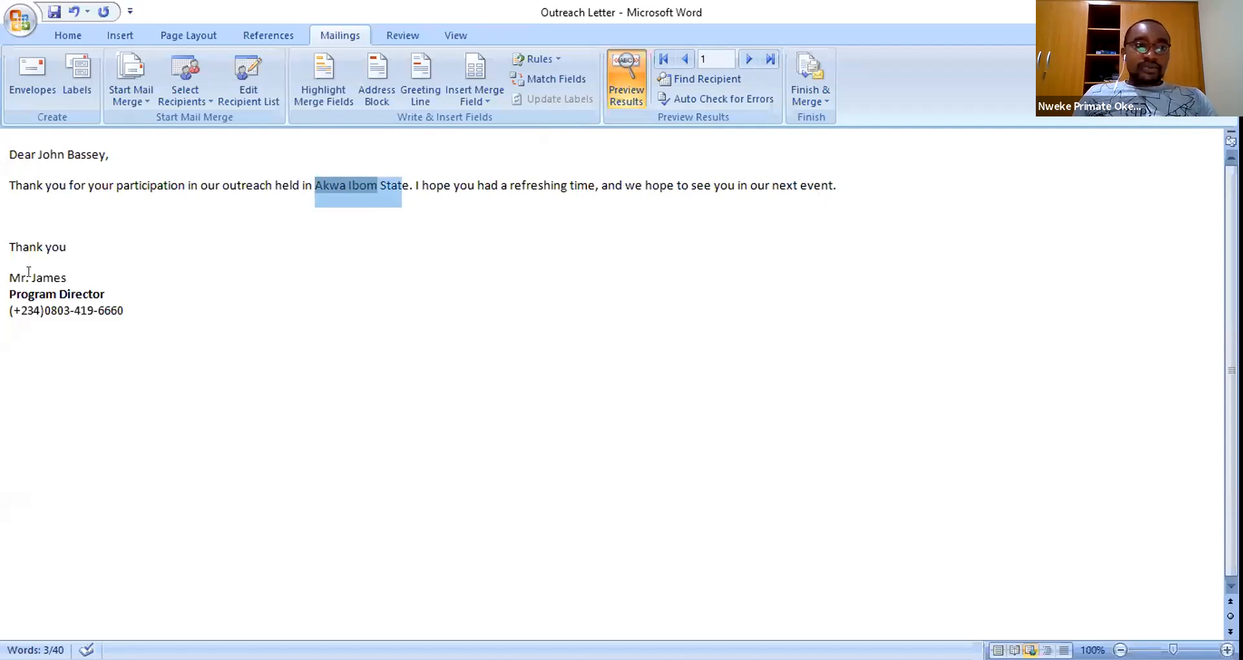
pyautogui.click(550, 224)
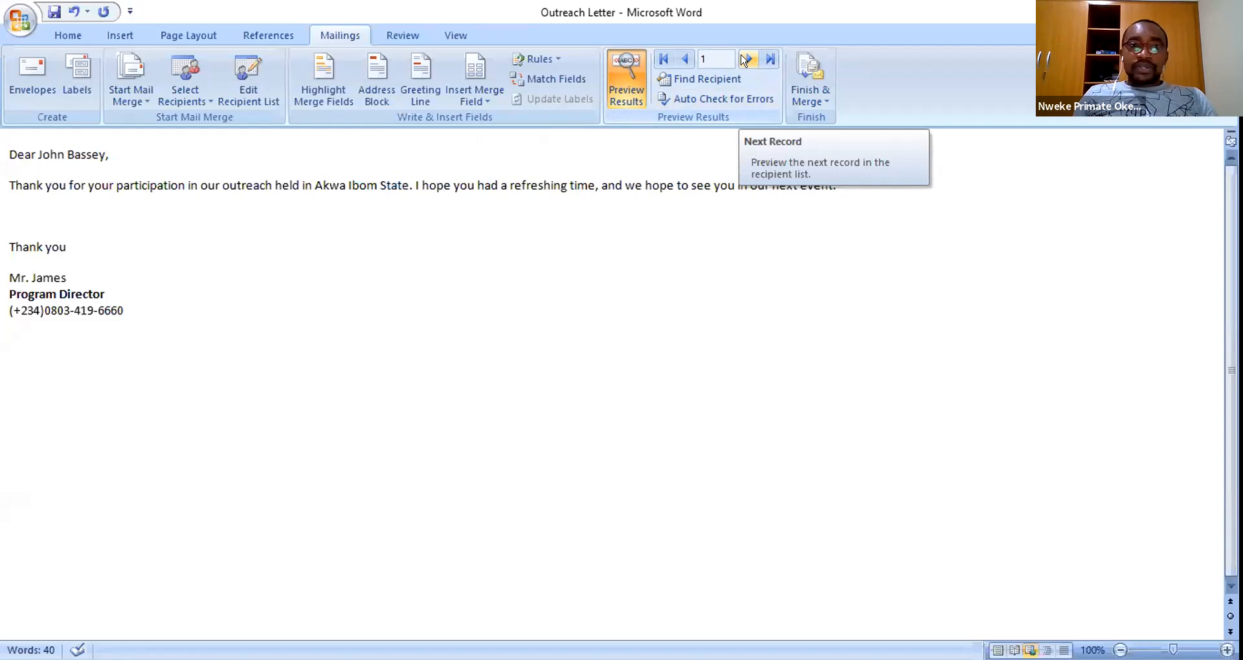
# - Step through the previewed letters from record 2 to record 8 (Lagos State)
pyautogui.click(746, 59)
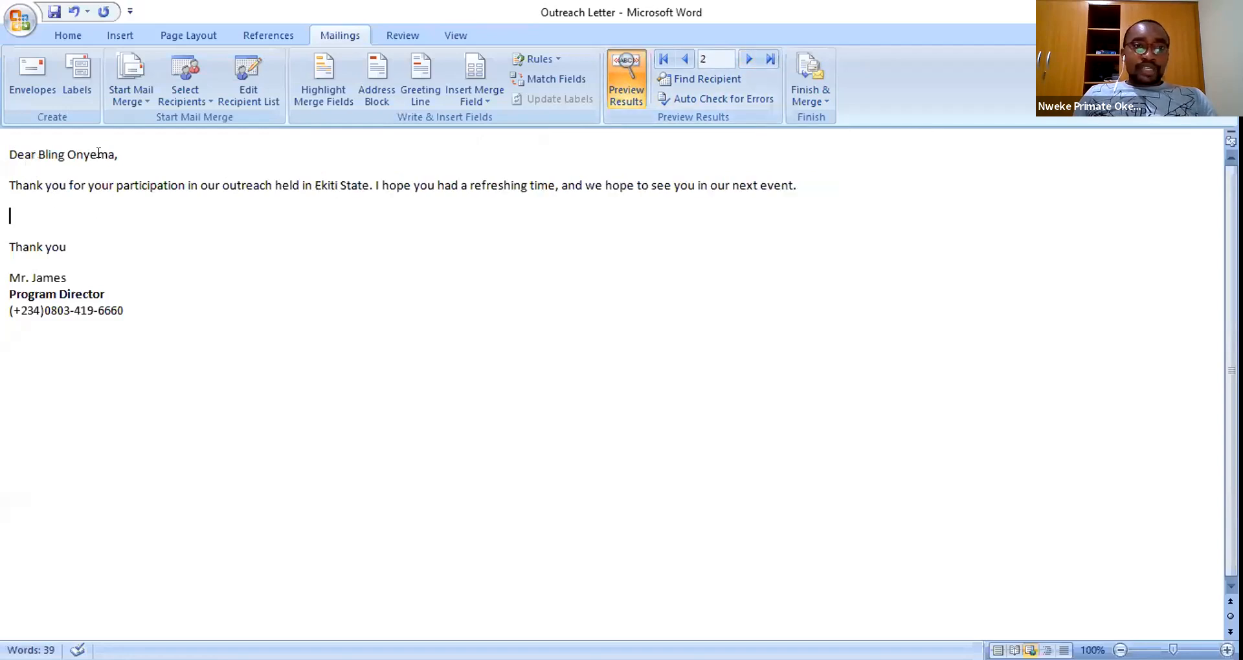
pyautogui.click(749, 60)
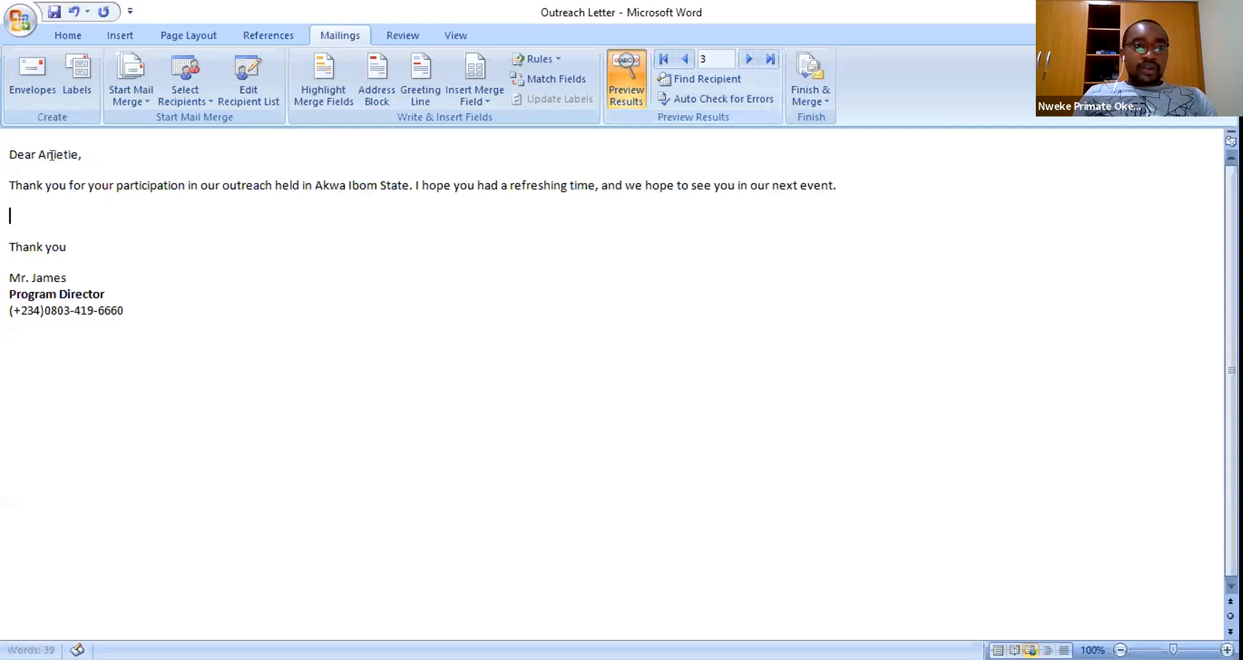
pyautogui.click(749, 60)
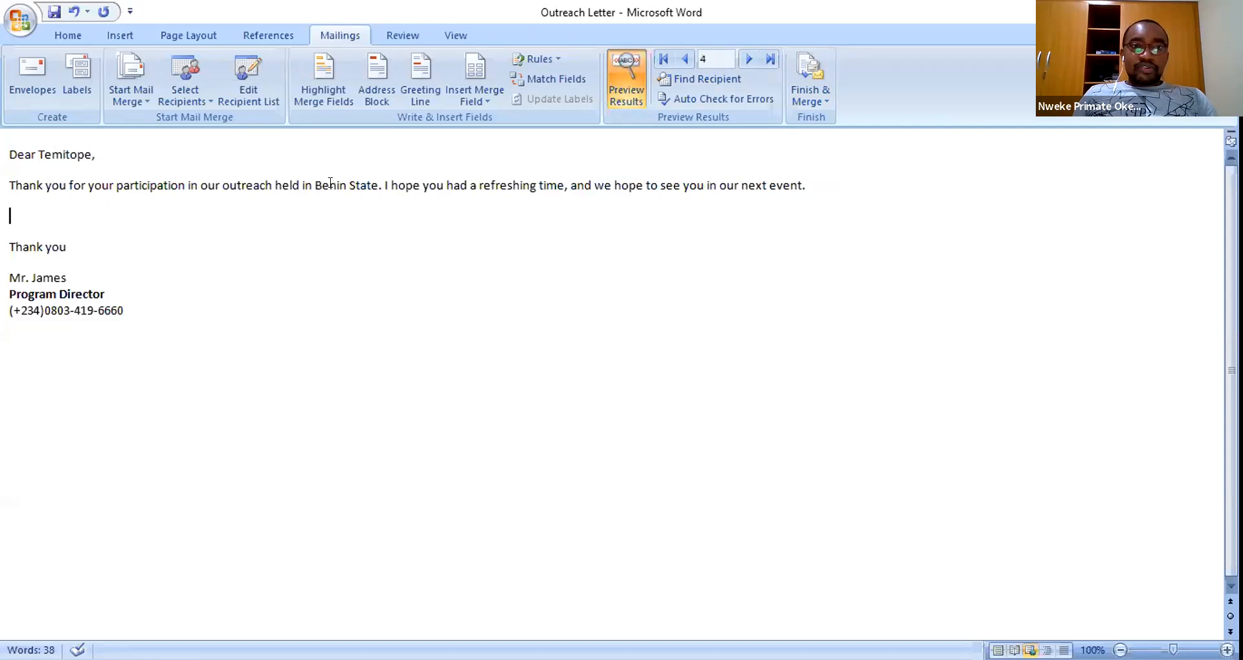
pyautogui.click(749, 60)
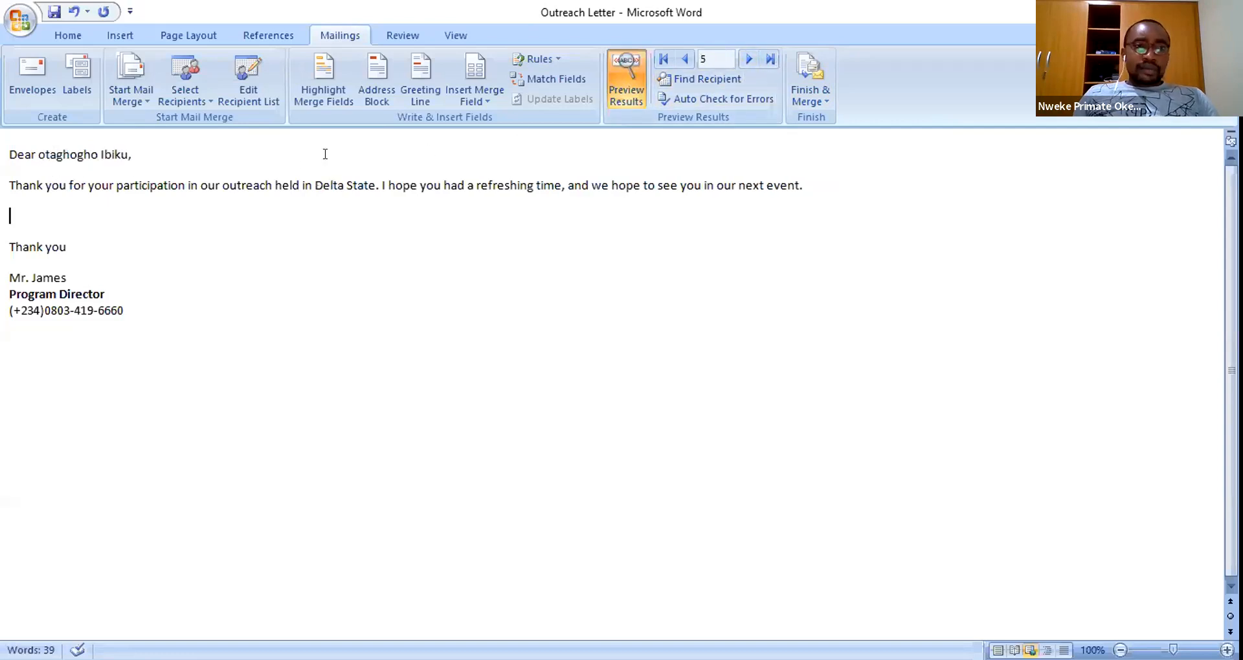
pyautogui.click(750, 59)
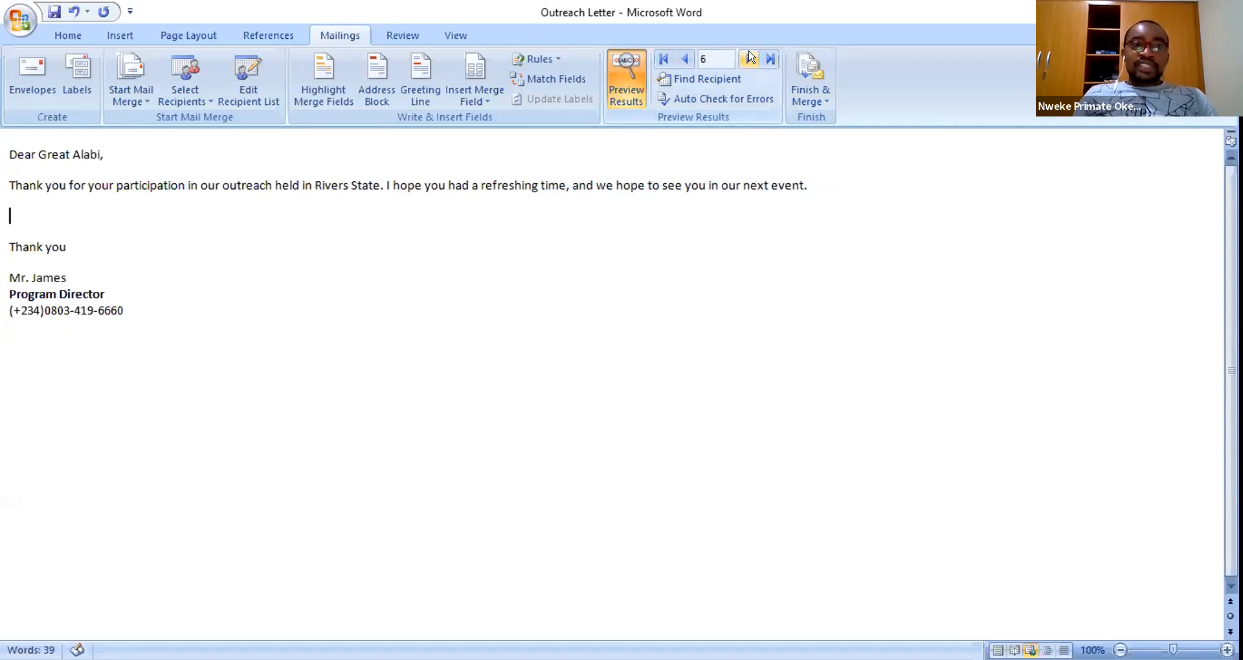
pyautogui.click(751, 59)
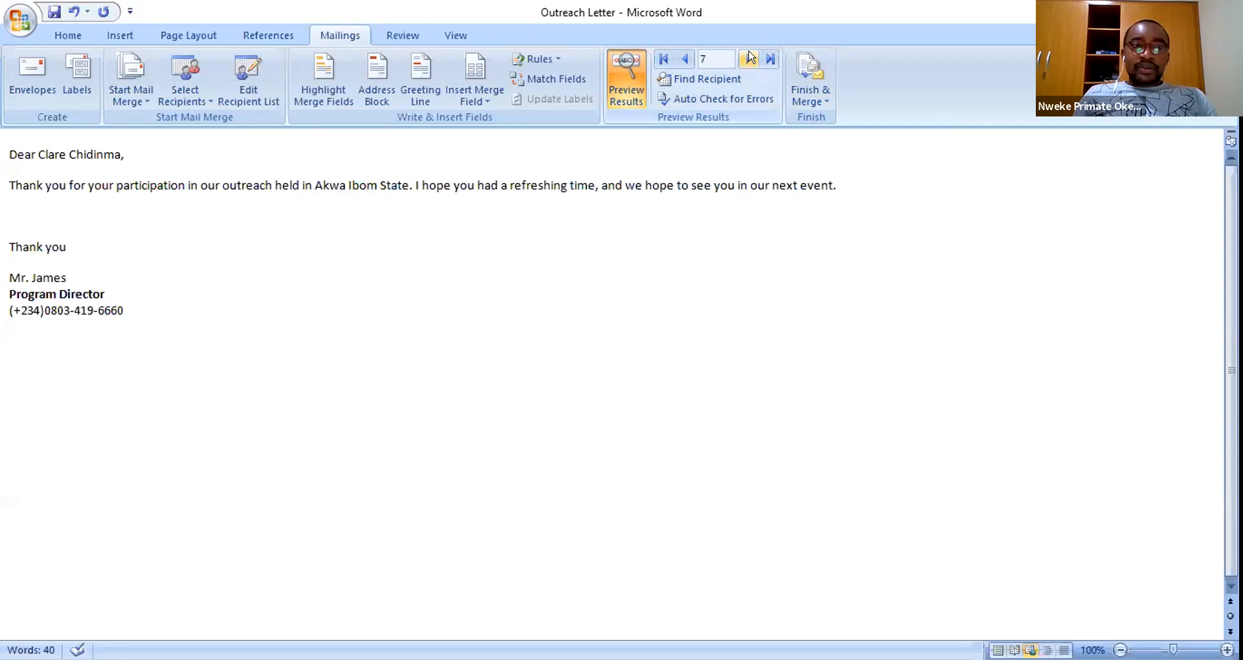
pyautogui.click(749, 59)
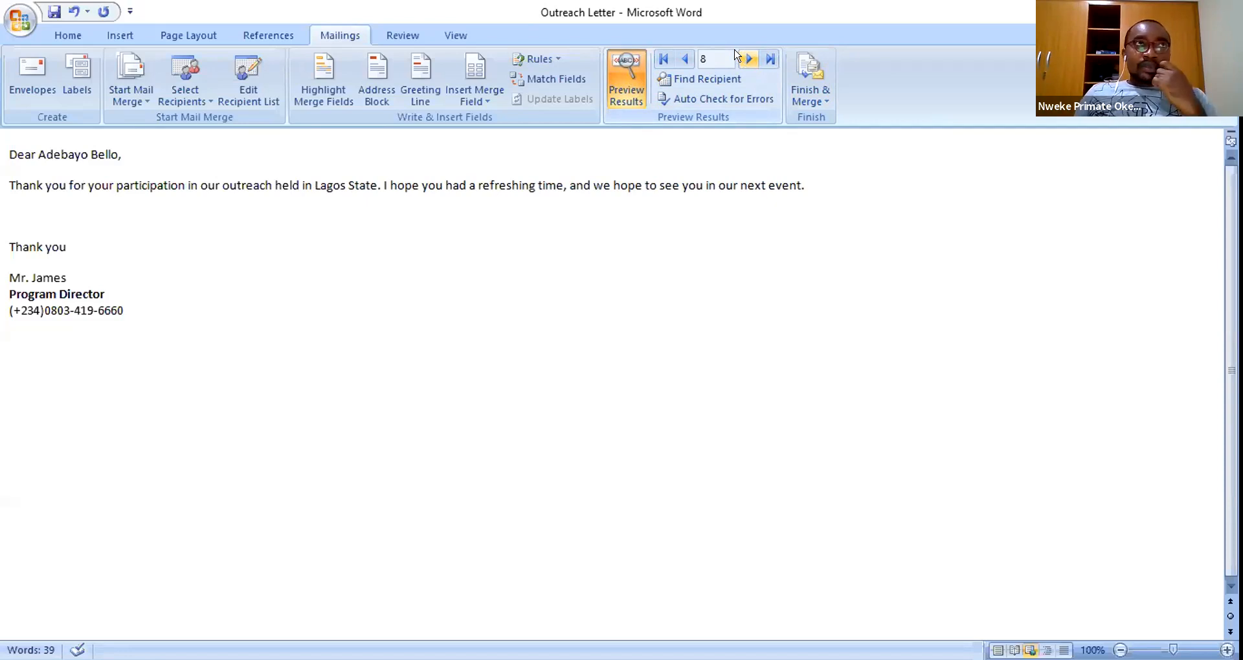
# - Return the preview to recipient 1 (Akwa Ibom) and show the Finish & Merge options
pyautogui.click(139, 102)
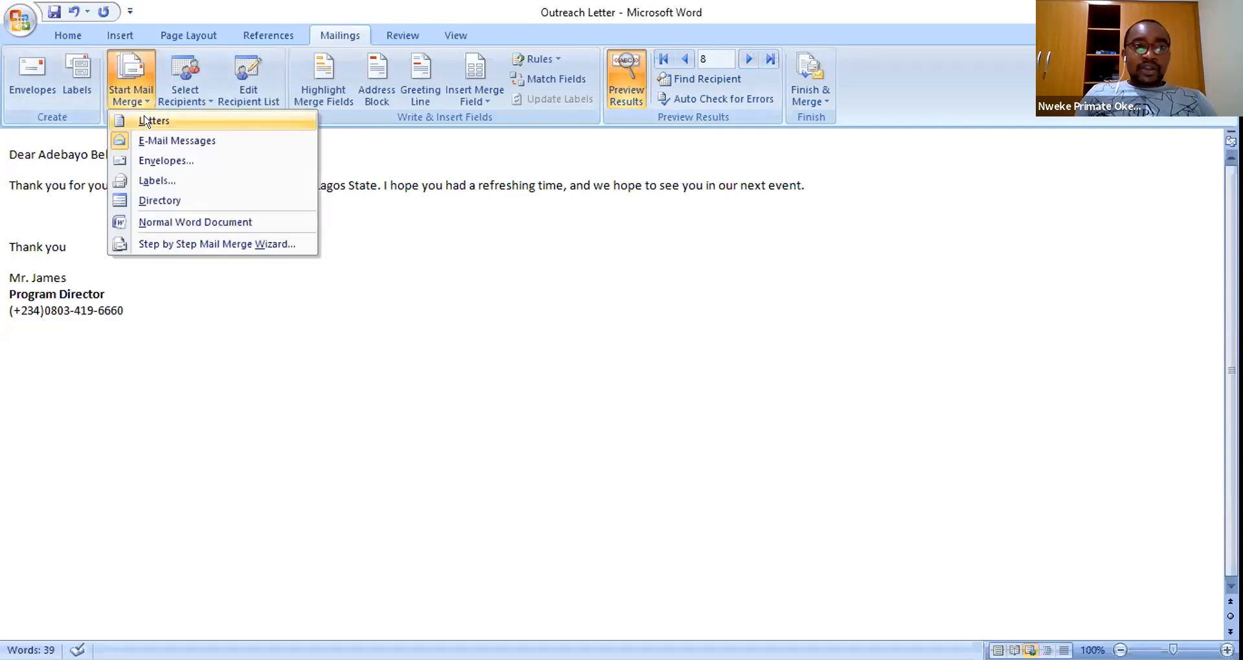
pyautogui.click(413, 245)
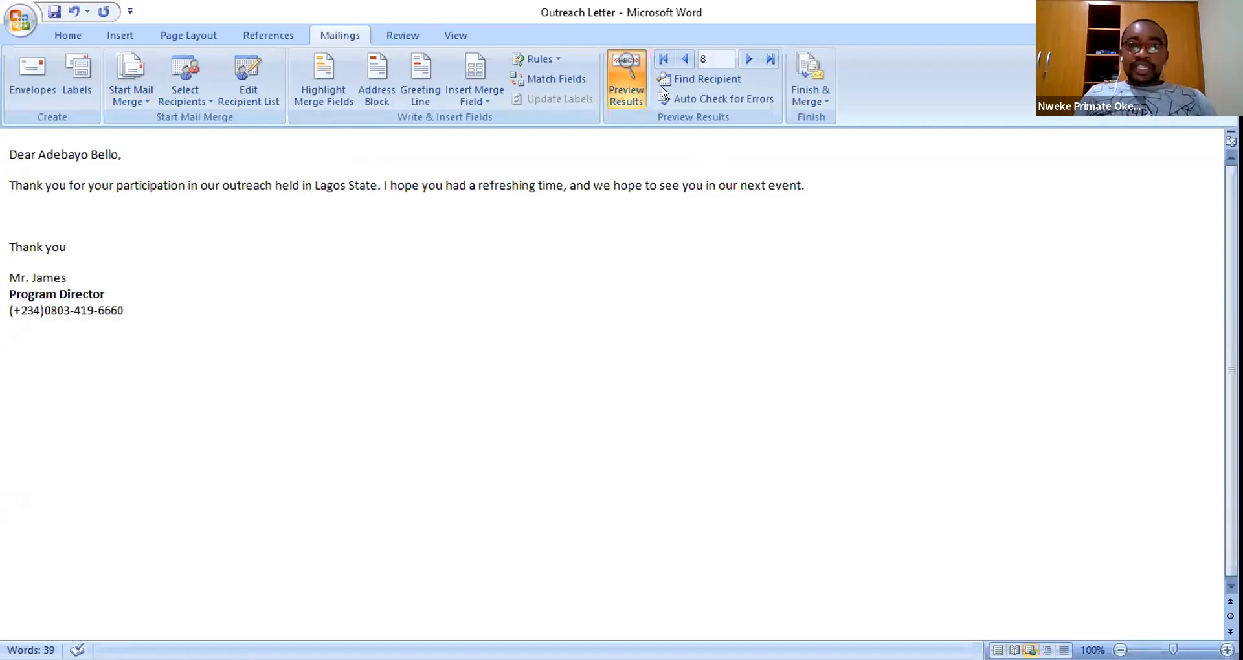
pyautogui.click(664, 59)
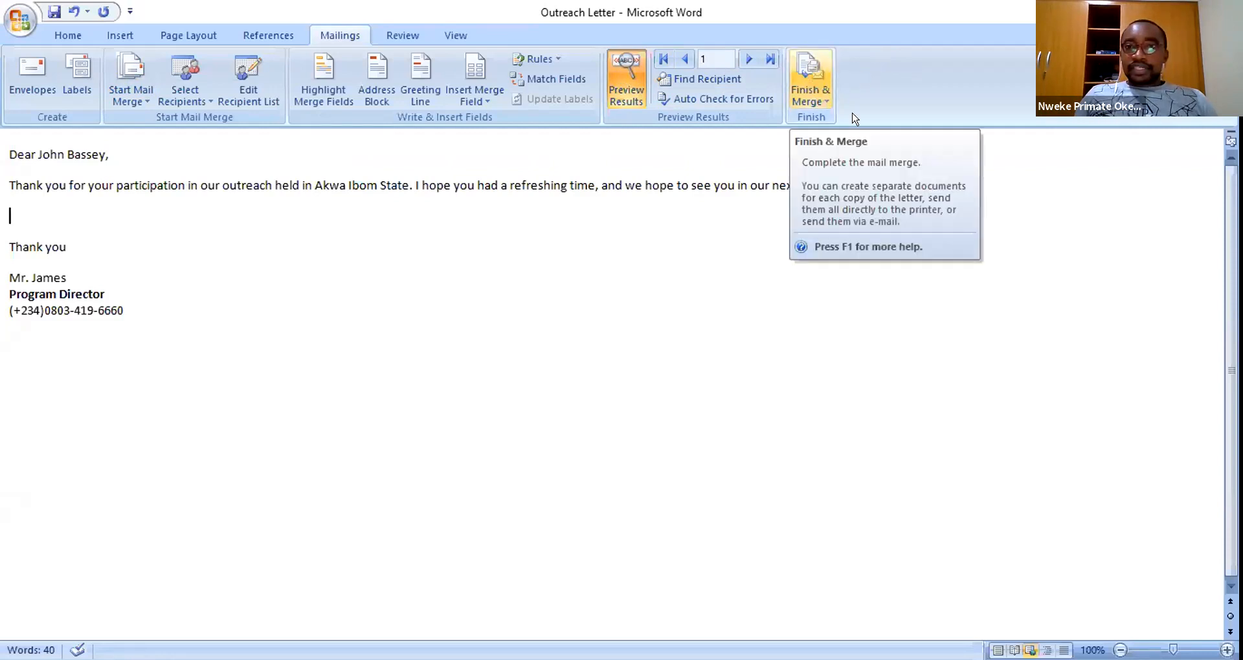
pyautogui.click(814, 65)
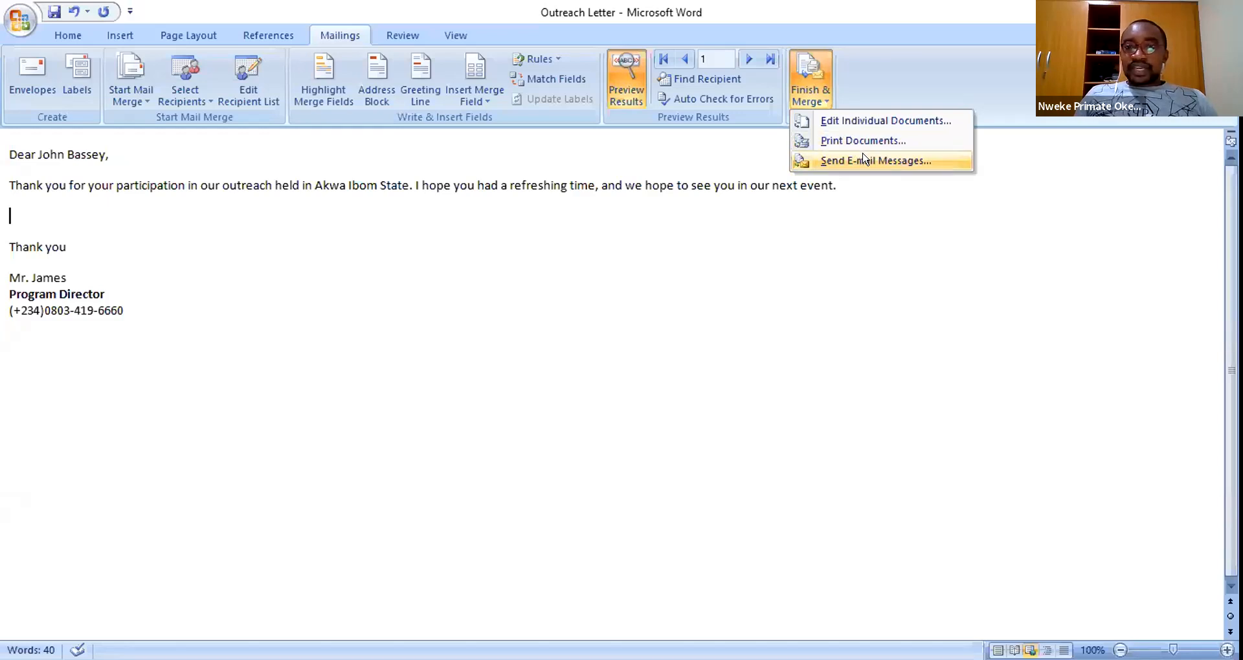
# - Choose Send E-mail Messages and set the To field to the email column
pyautogui.click(864, 159)
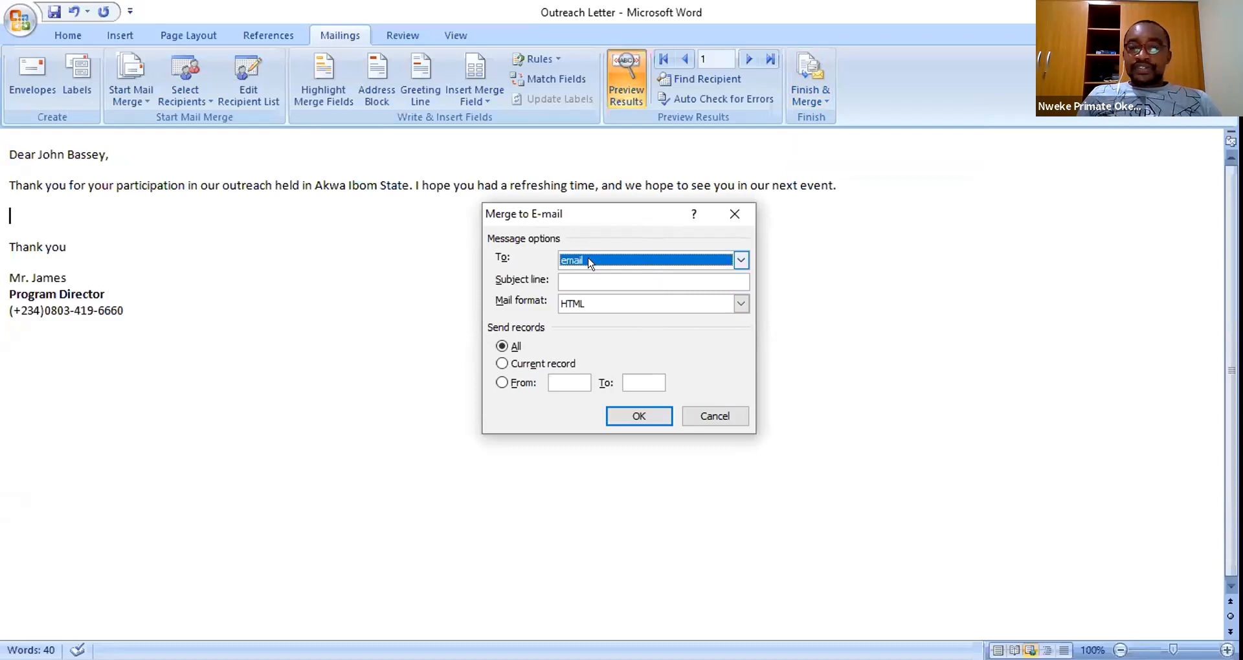
pyautogui.hotkey('alt', 'Down')
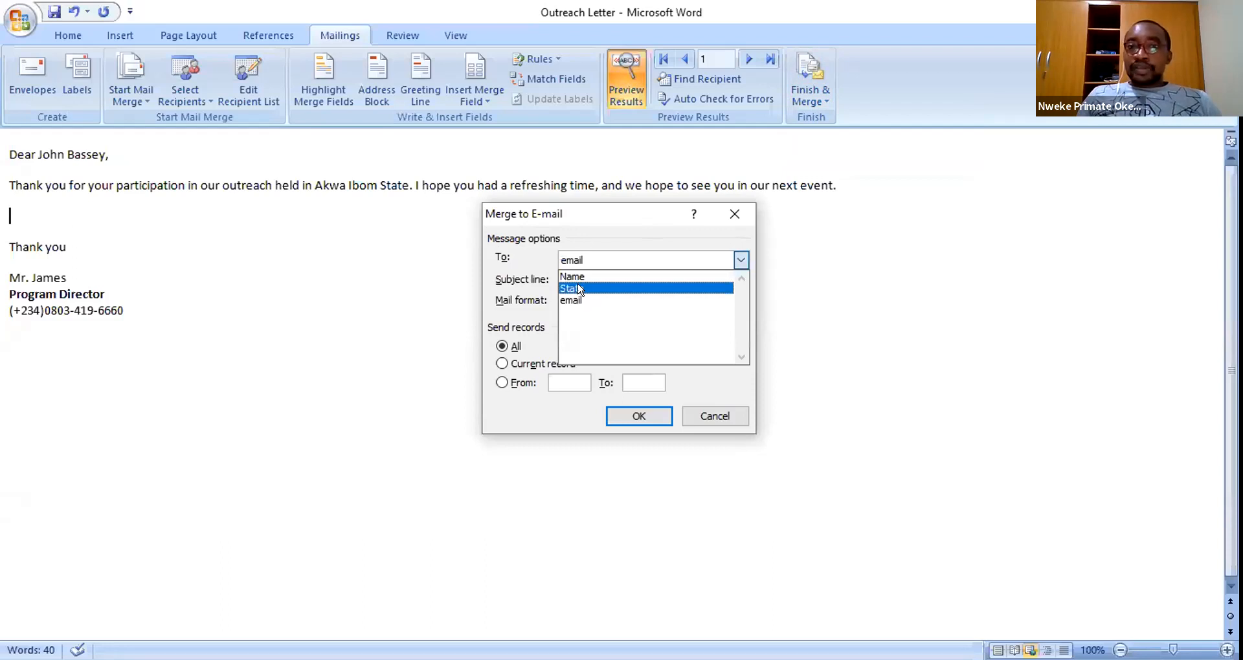
pyautogui.press('Down')
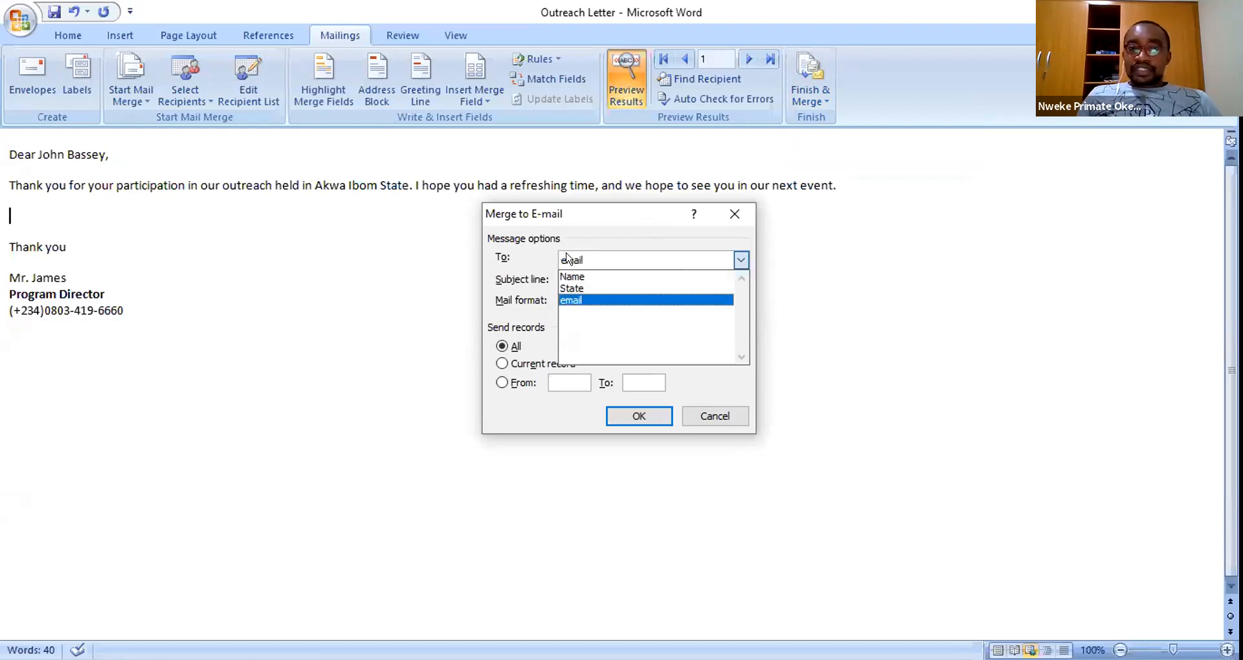
pyautogui.click(588, 287)
pyautogui.click(631, 258)
pyautogui.click(580, 294)
pyautogui.click(578, 262)
pyautogui.click(560, 260)
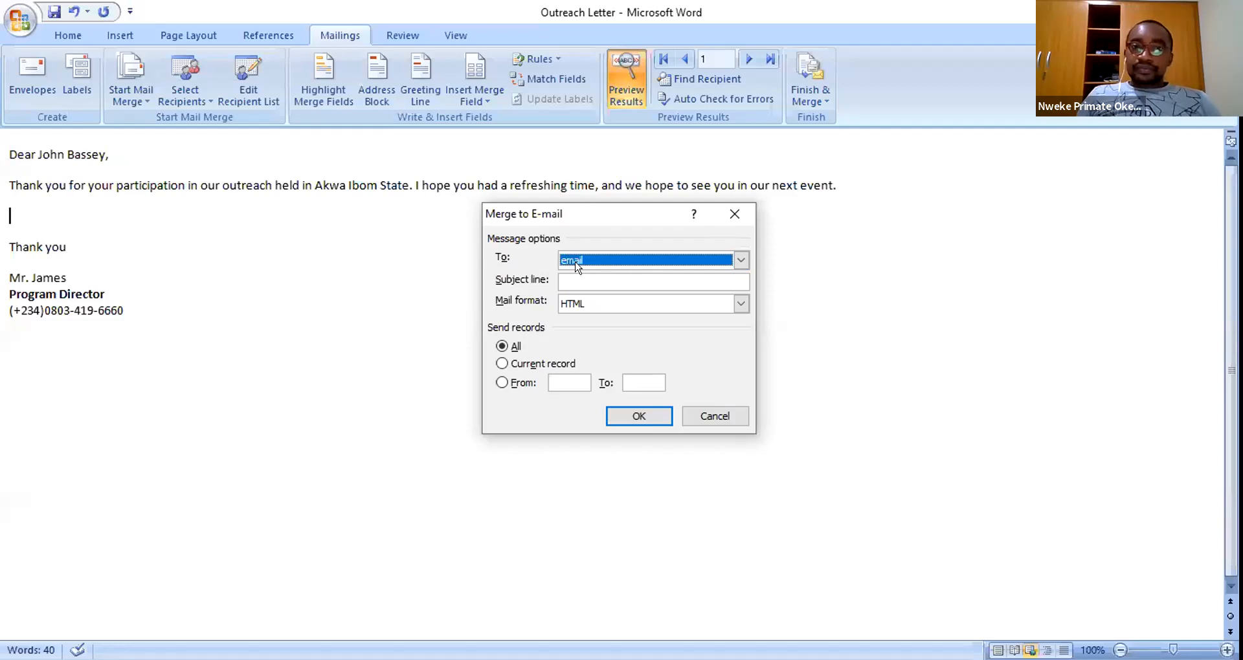
pyautogui.click(590, 278)
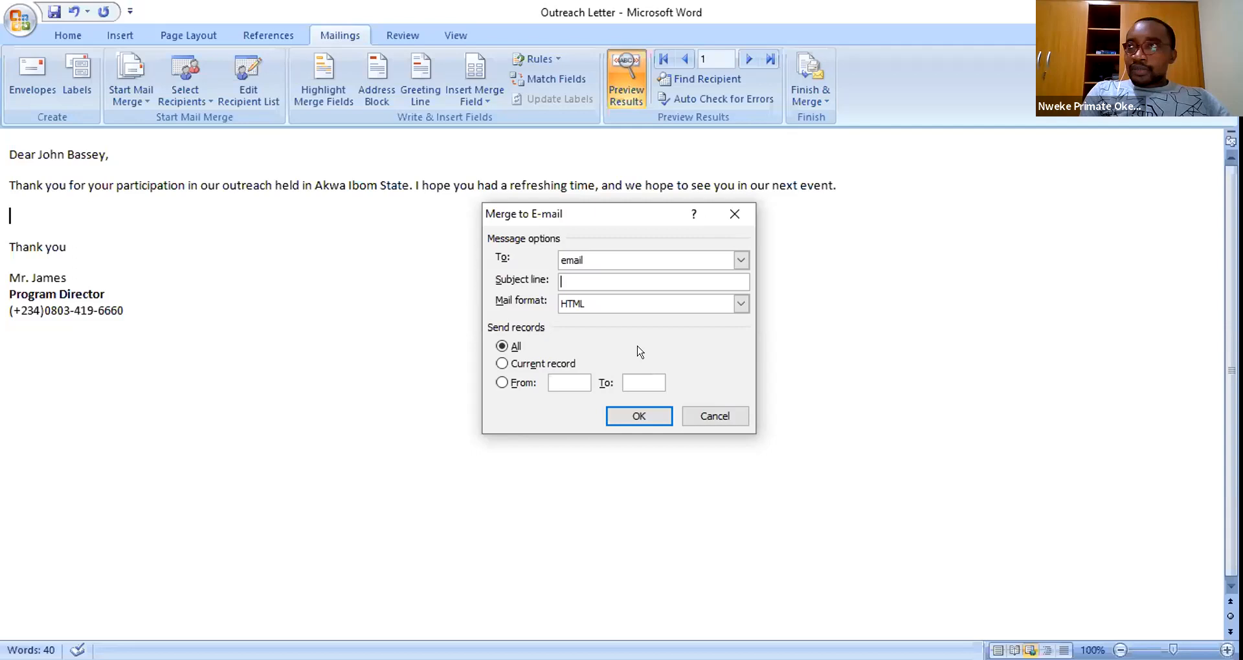
# - Enter subject 'RE: Outreach Event', keep All records, and send the merged e-mails
pyautogui.write('RE:')
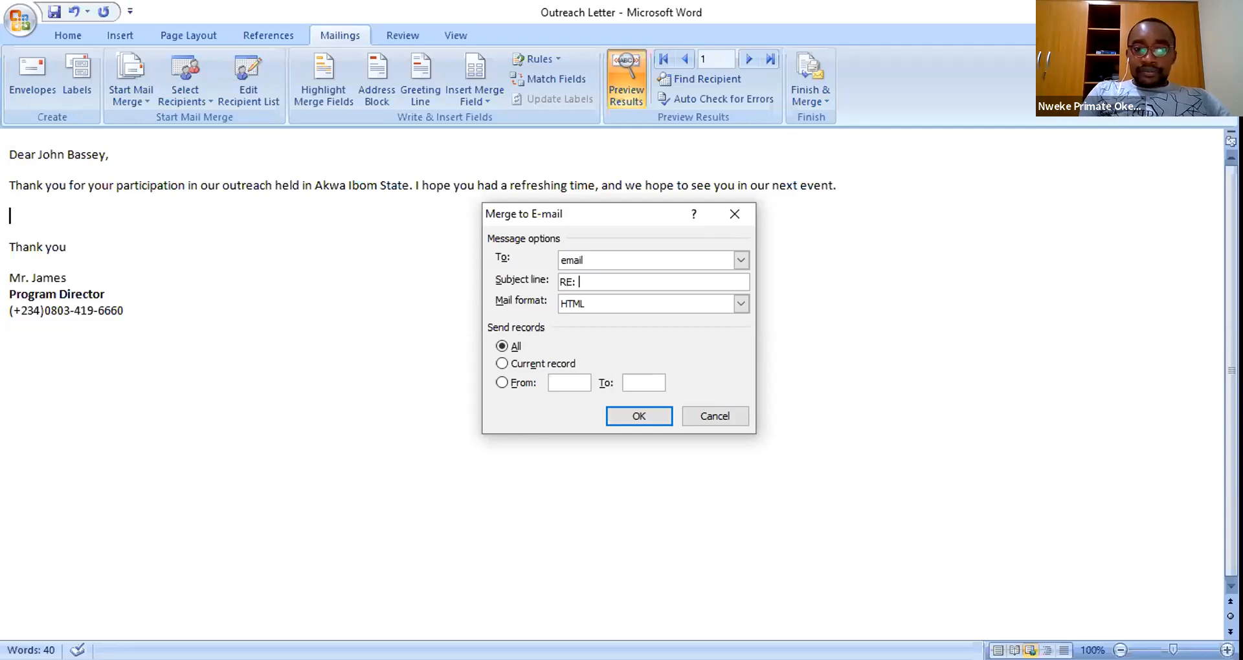
pyautogui.write(' Outre')
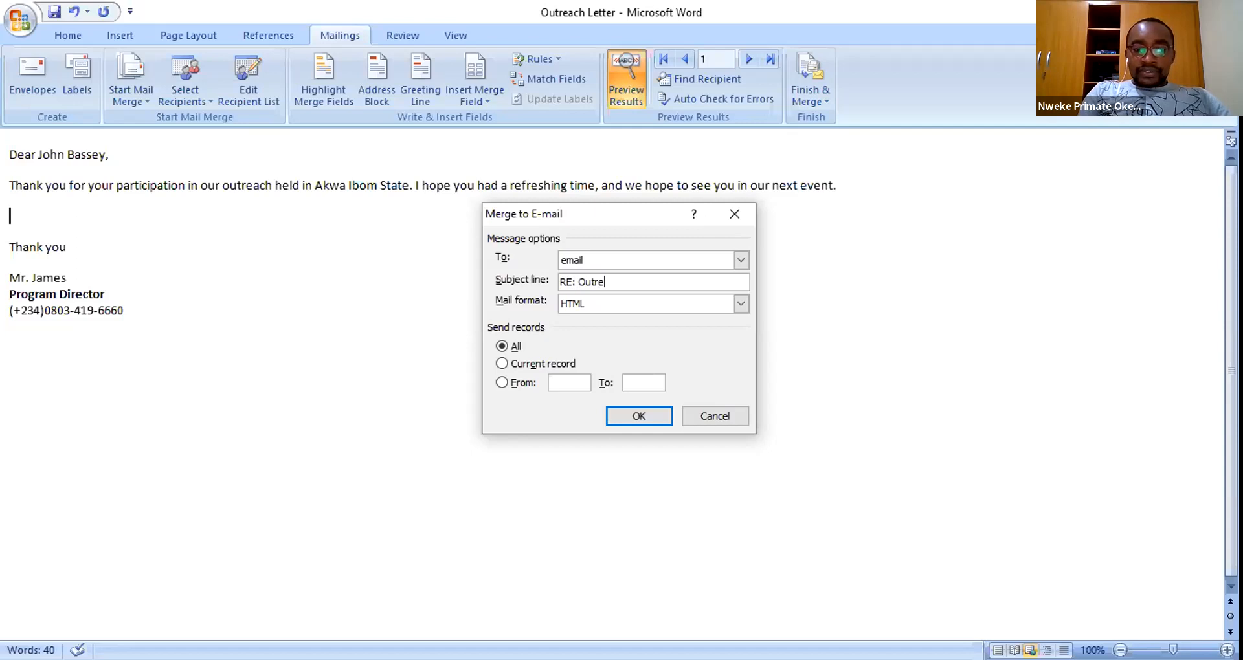
pyautogui.write('ach Event')
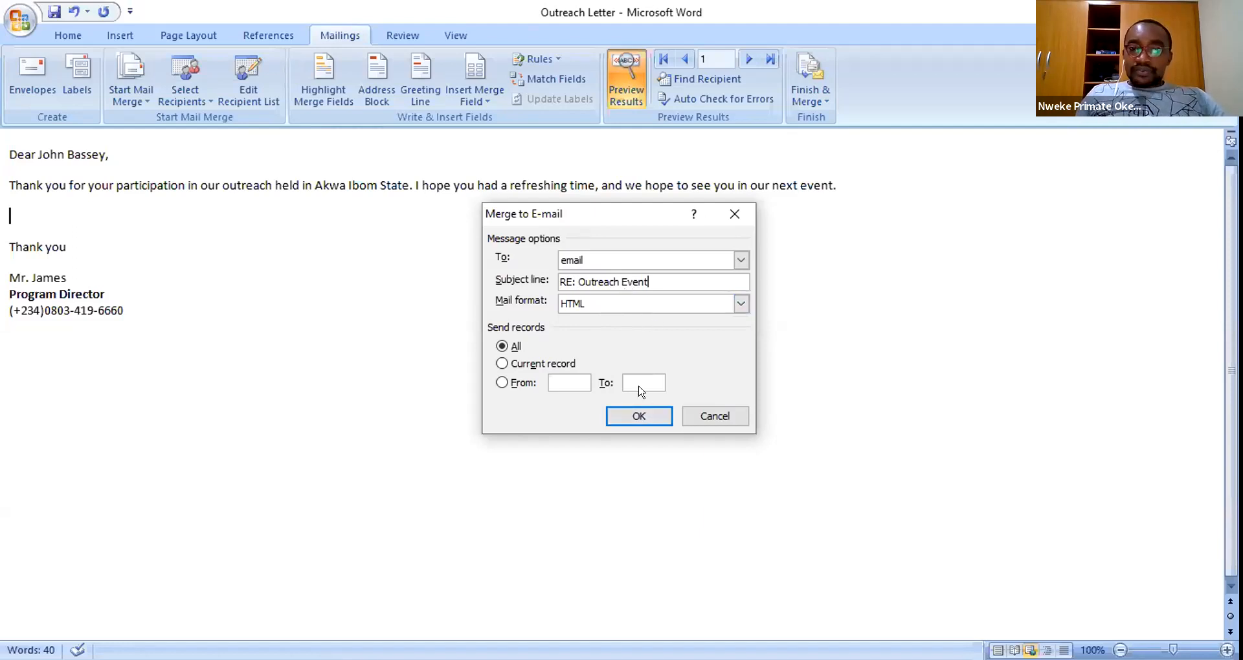
pyautogui.click(513, 346)
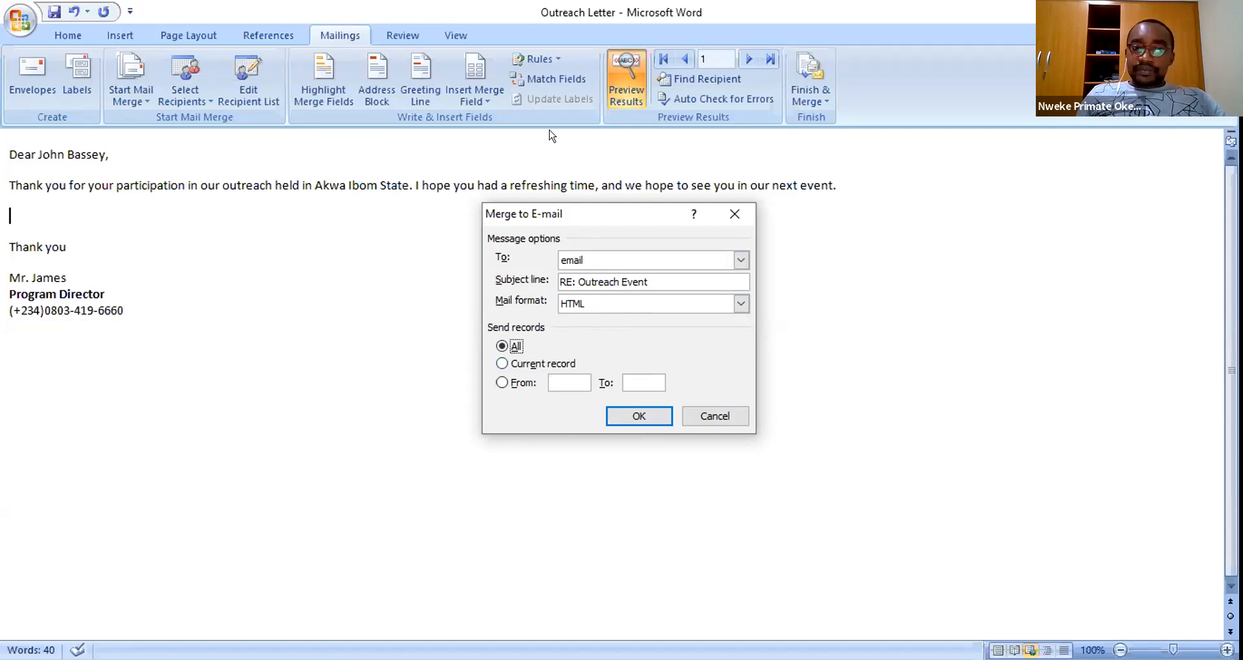
pyautogui.click(634, 414)
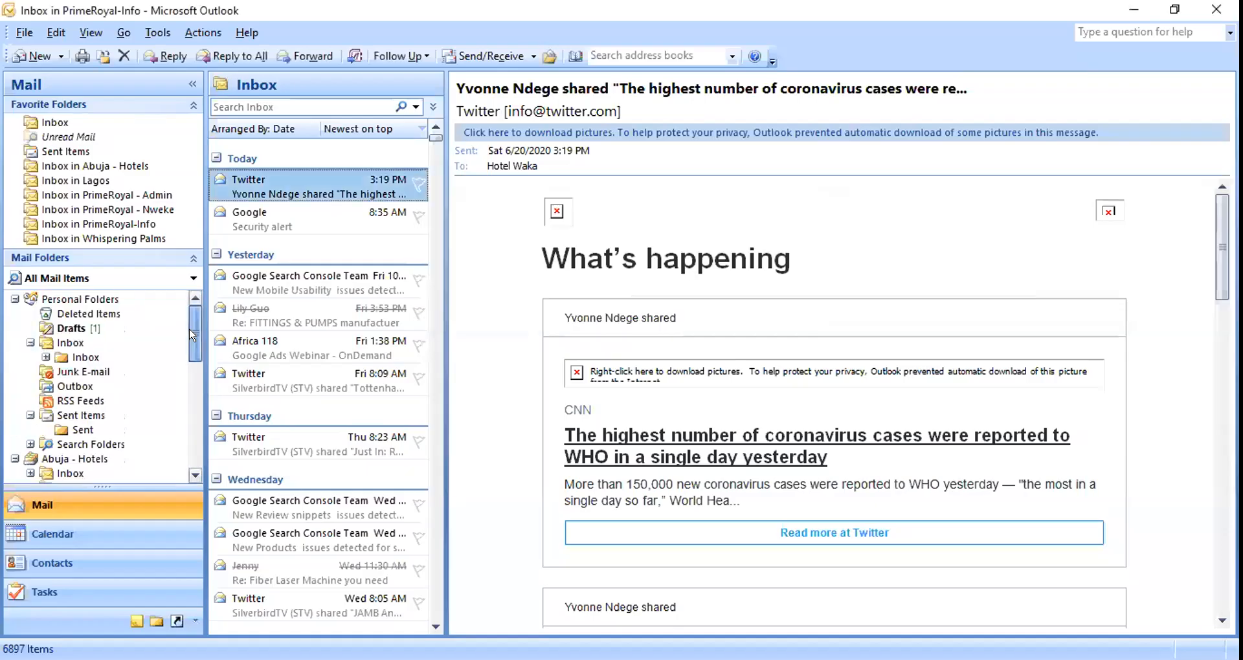
# - Expand the Lagos Inbox in the Mail Folders pane and open its Sent folder
pyautogui.moveTo(194, 330)
pyautogui.mouseDown()
pyautogui.moveTo(196, 395)
pyautogui.moveTo(186, 330)
pyautogui.mouseUp()
pyautogui.scroll(6, 186, 334)
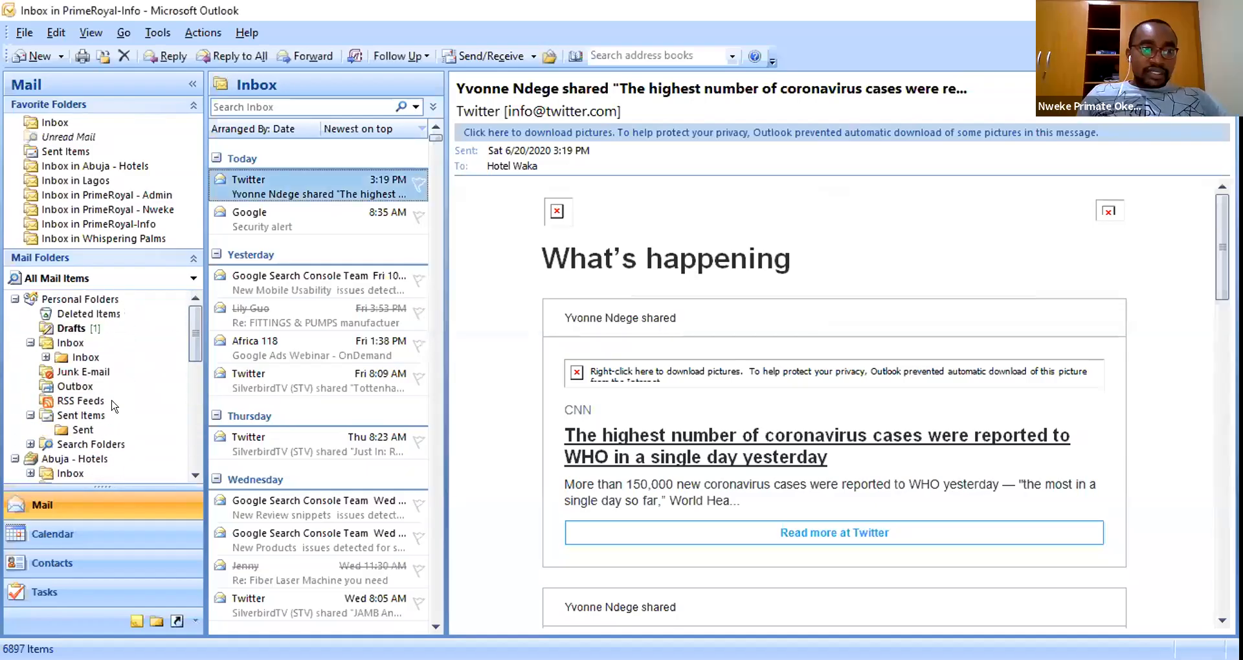
pyautogui.moveTo(195, 368); pyautogui.dragTo(188, 394)
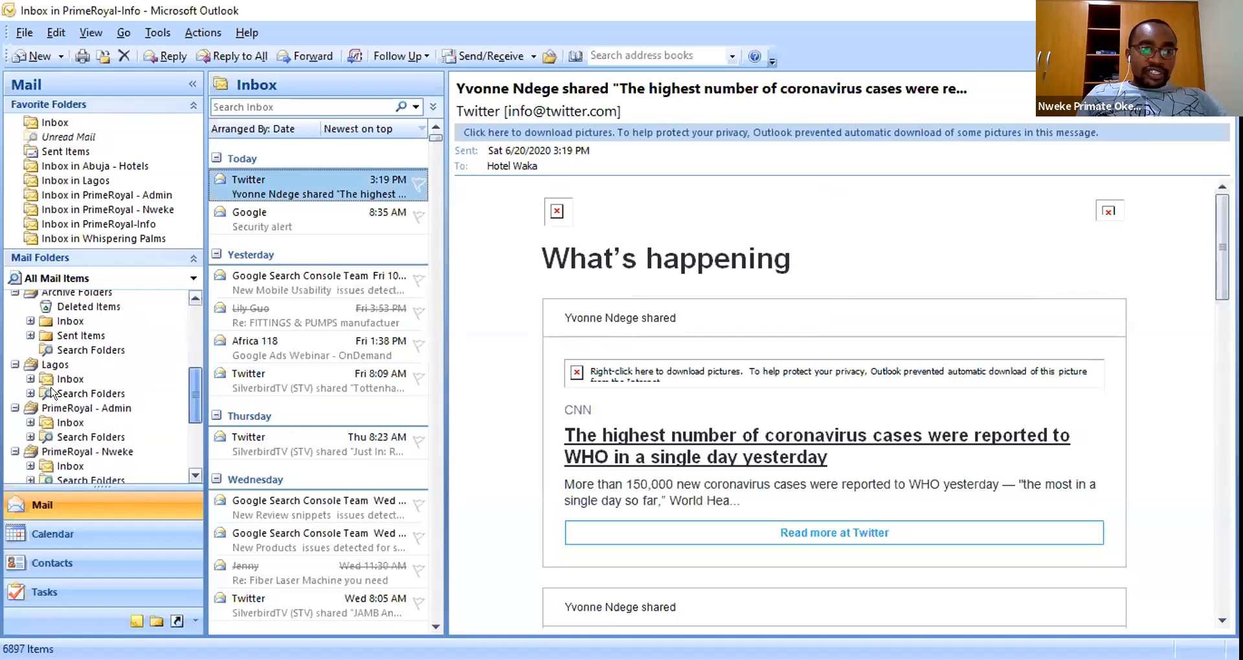
pyautogui.click(30, 363)
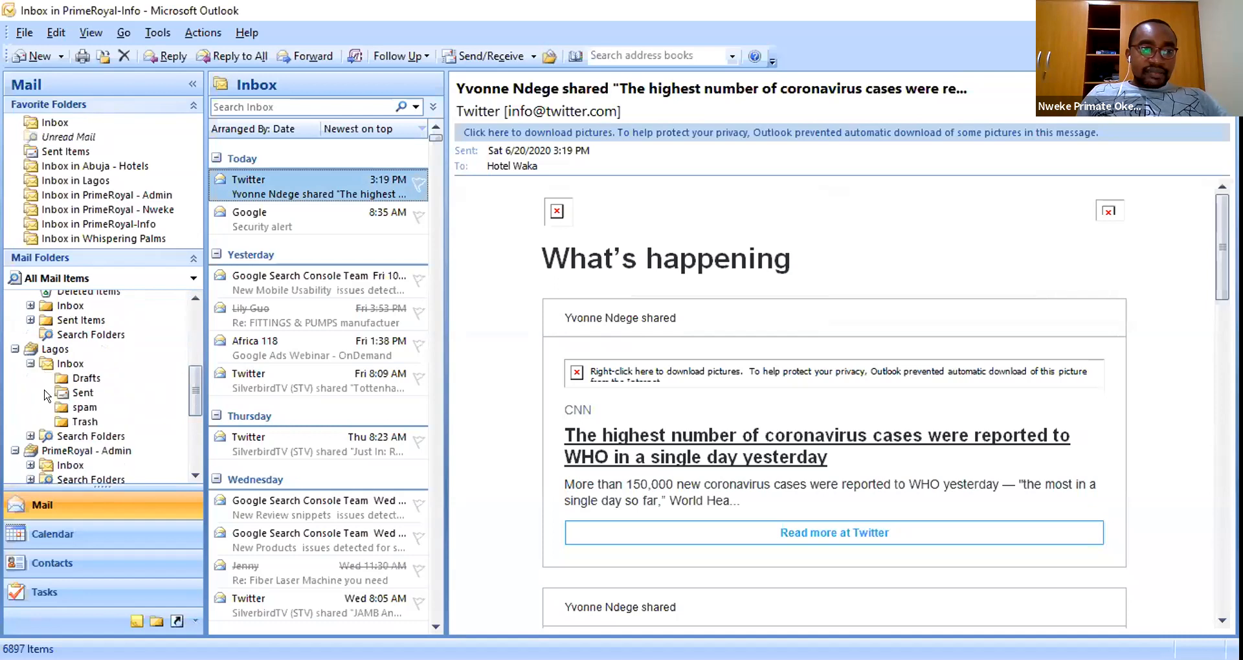
pyautogui.moveTo(191, 388)
pyautogui.mouseDown()
pyautogui.moveTo(186, 331)
pyautogui.moveTo(190, 399)
pyautogui.mouseUp()
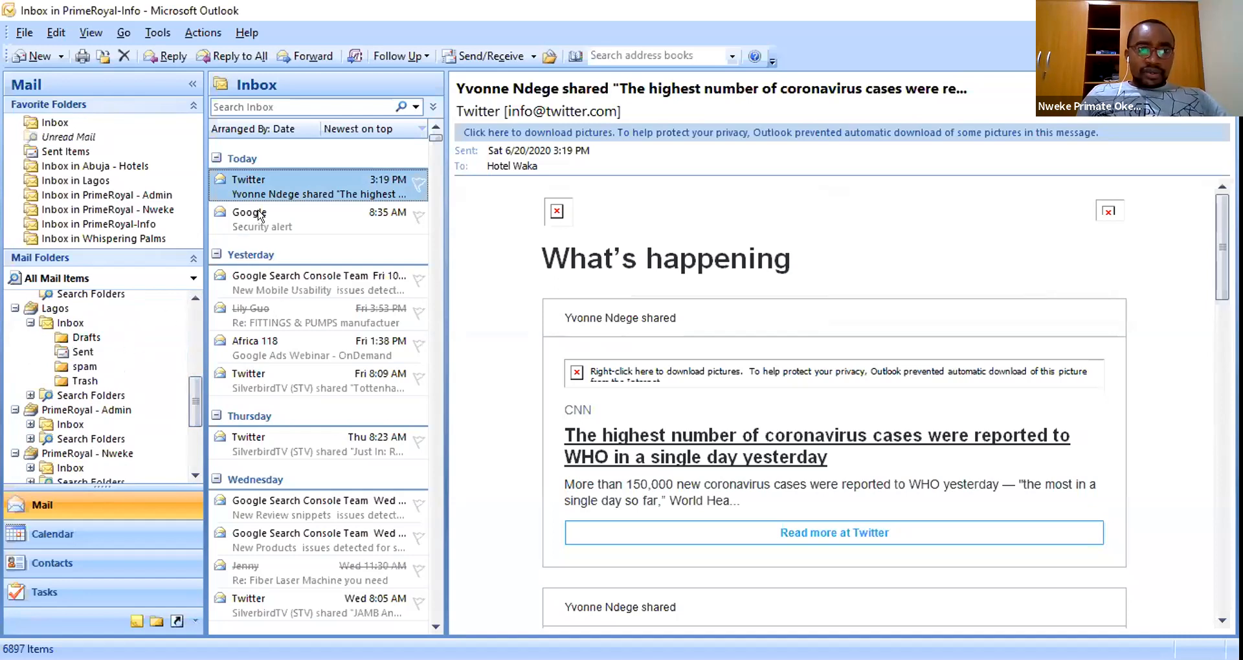
pyautogui.click(185, 353)
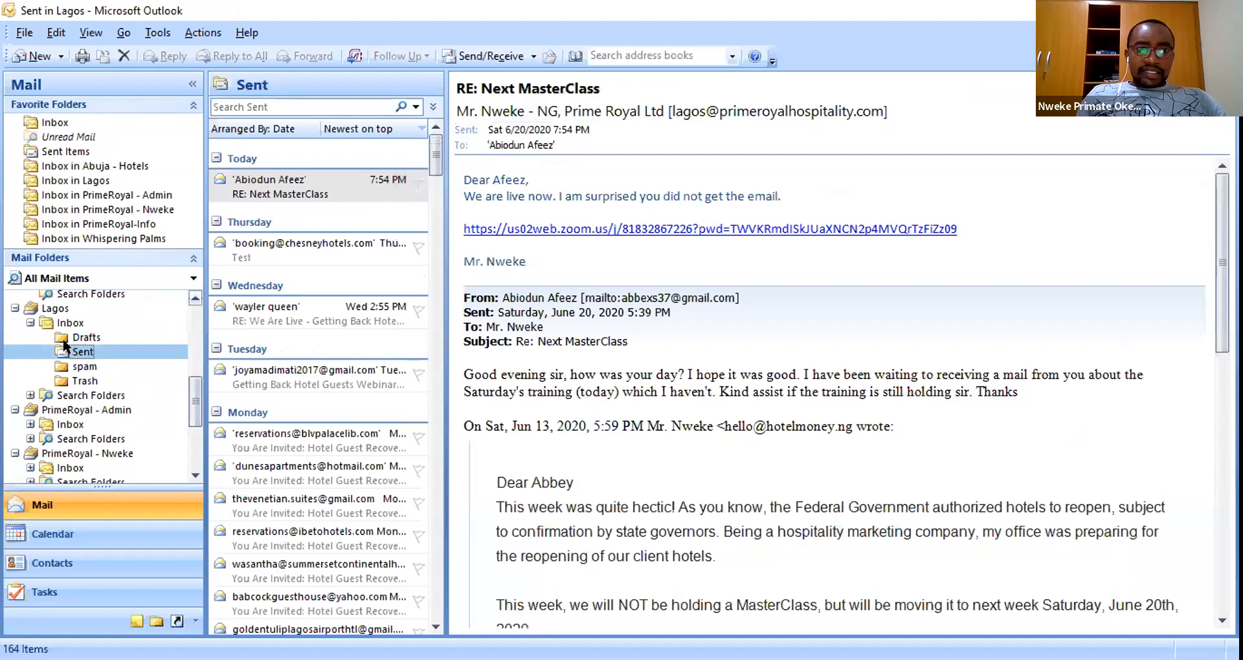
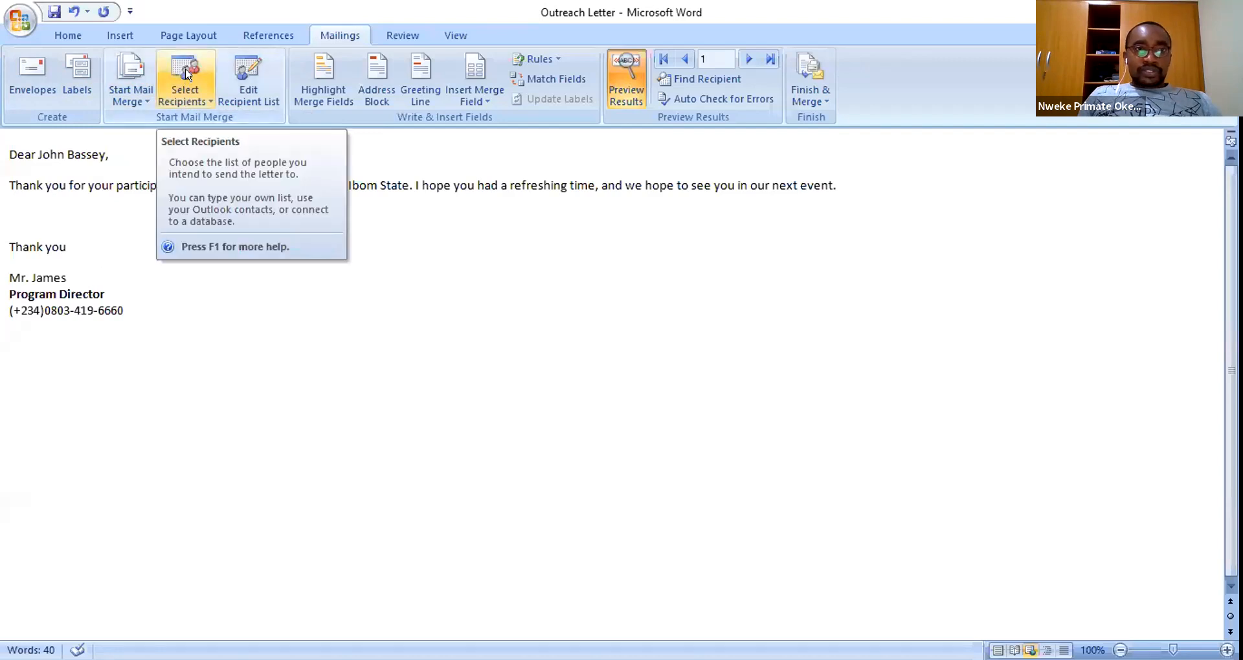
# - Use the existing State Database workbook on the Desktop as the recipient list
pyautogui.click(185, 73)
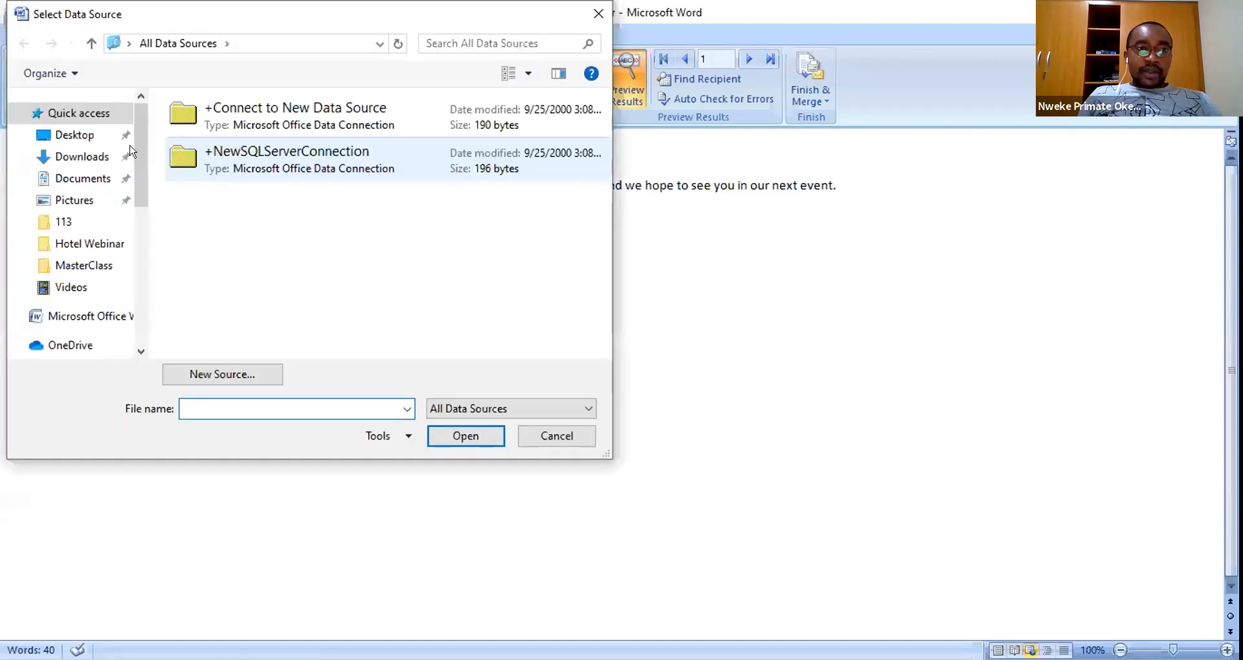
pyautogui.click(69, 134)
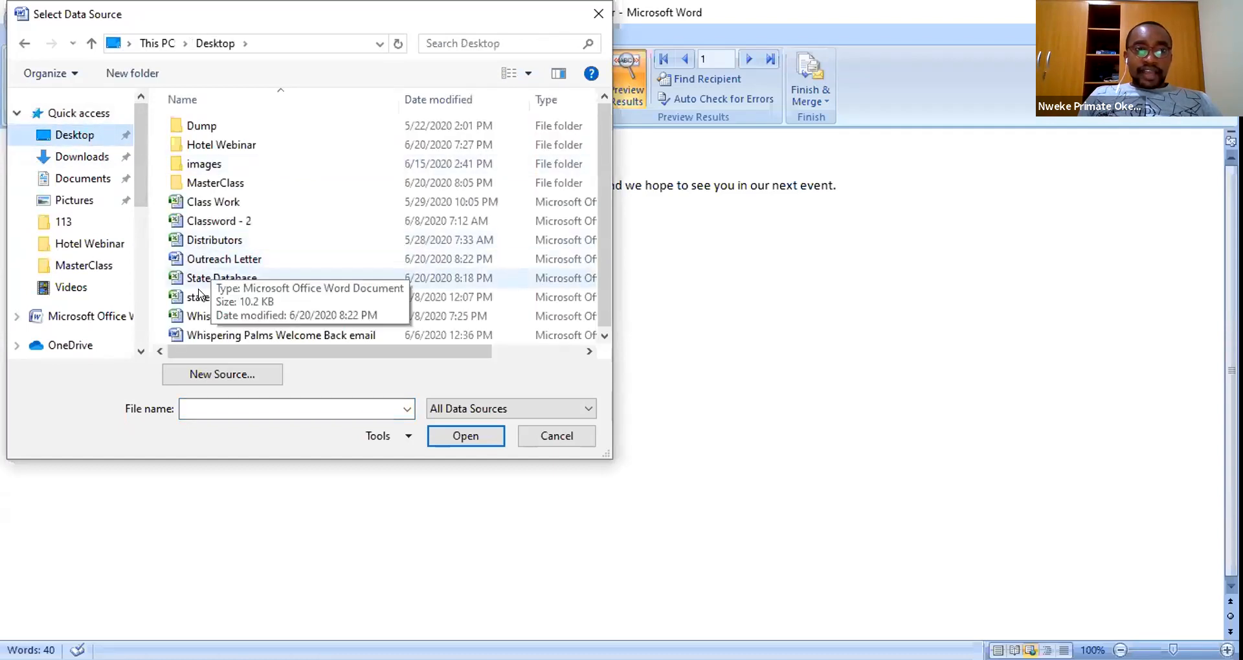
pyautogui.click(205, 277)
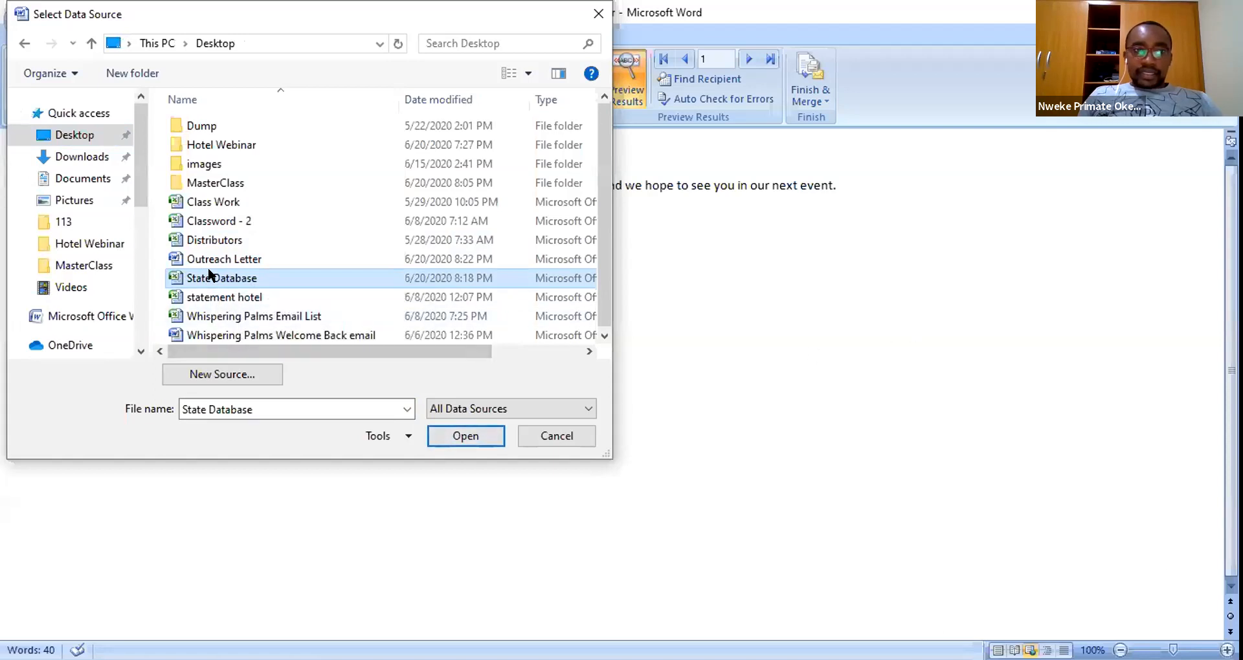
pyautogui.click(463, 436)
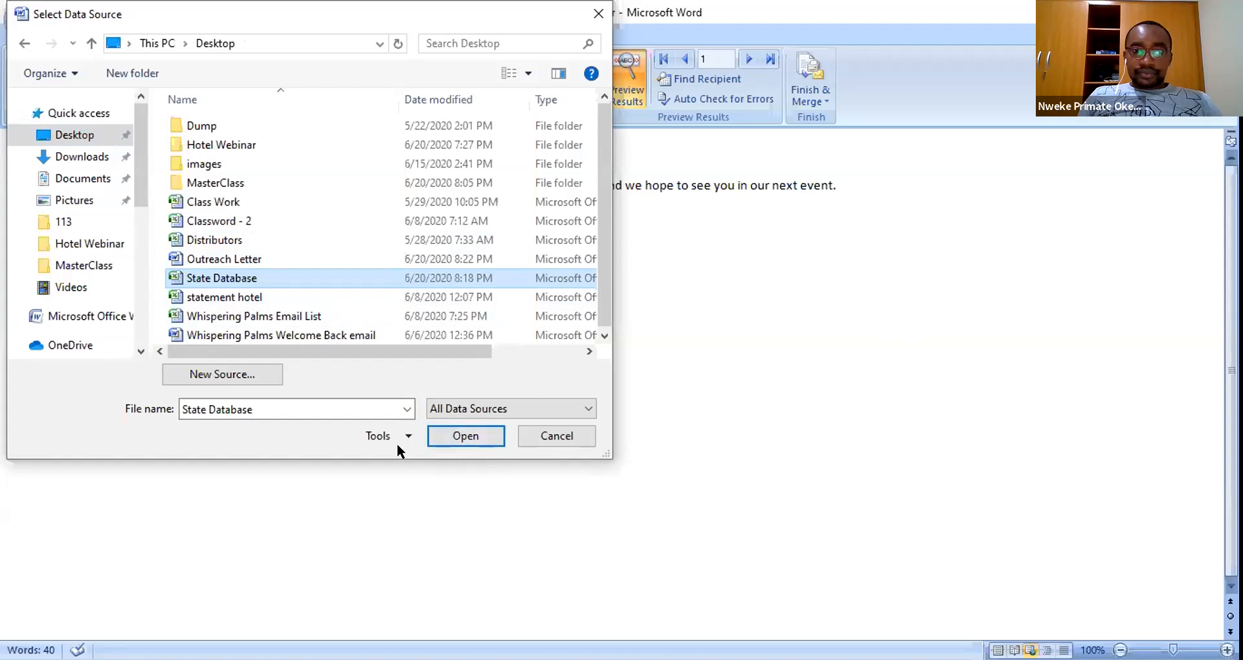
pyautogui.click(451, 434)
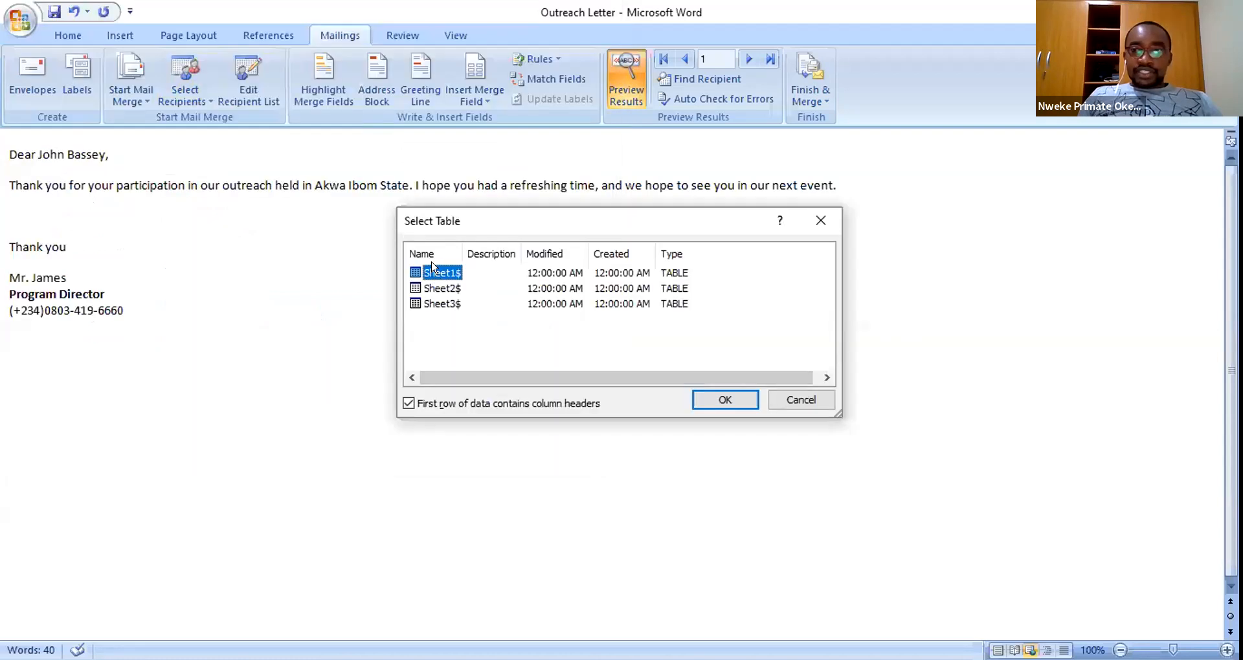
# - Pick Sheet1$ as the recipient table, keeping the first row as column headers
pyautogui.click(435, 288)
pyautogui.click(436, 304)
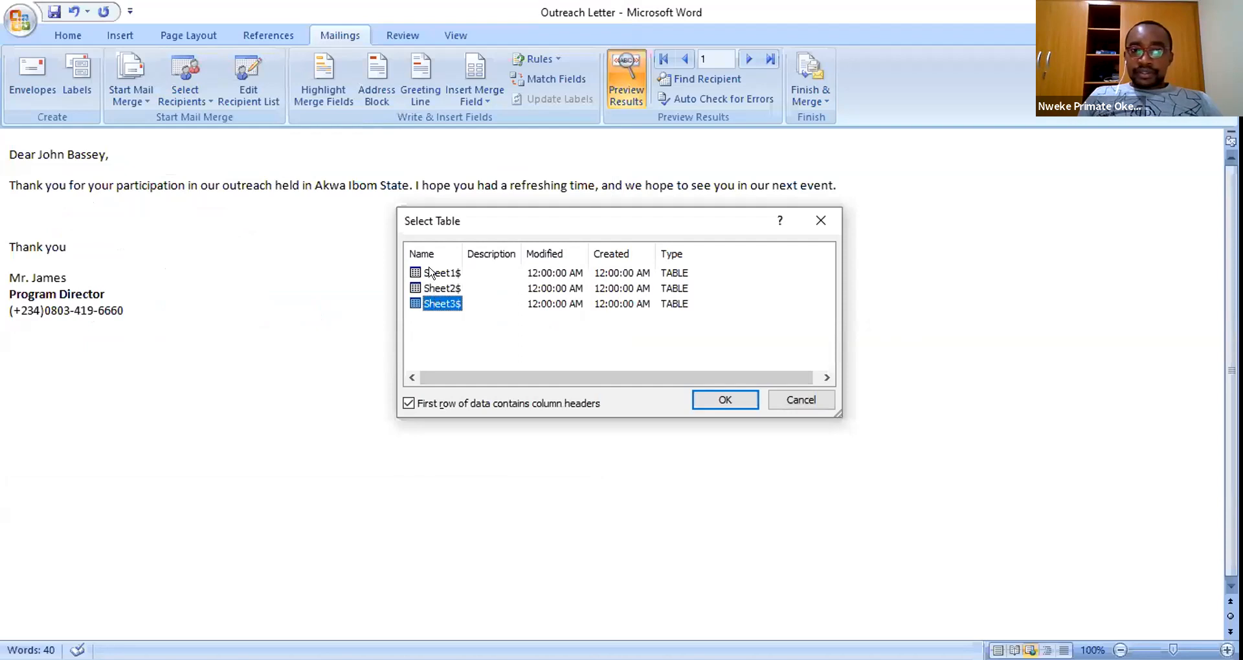
pyautogui.click(432, 273)
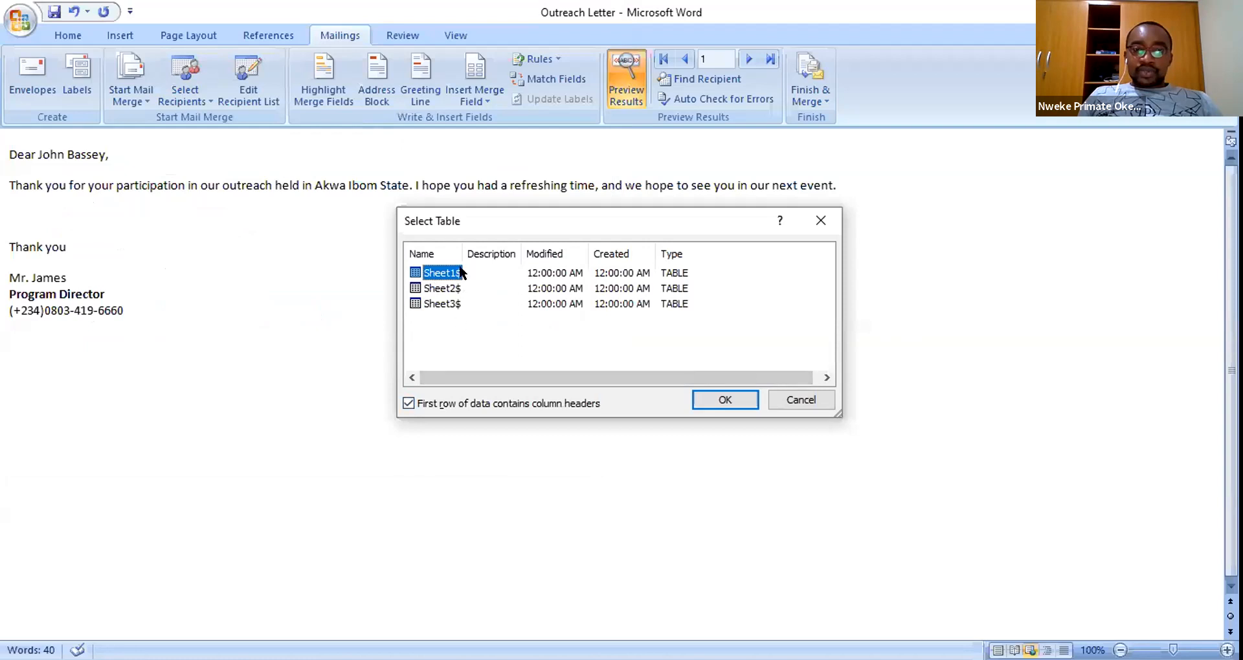
pyautogui.click(407, 403)
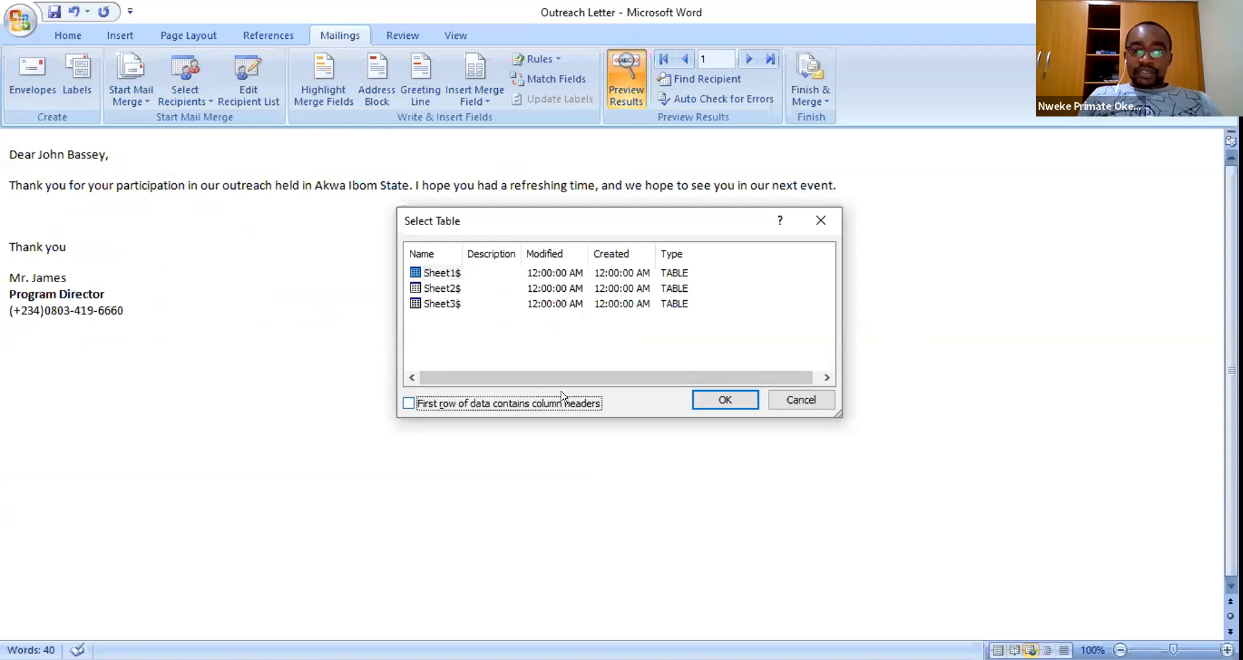
pyautogui.click(406, 401)
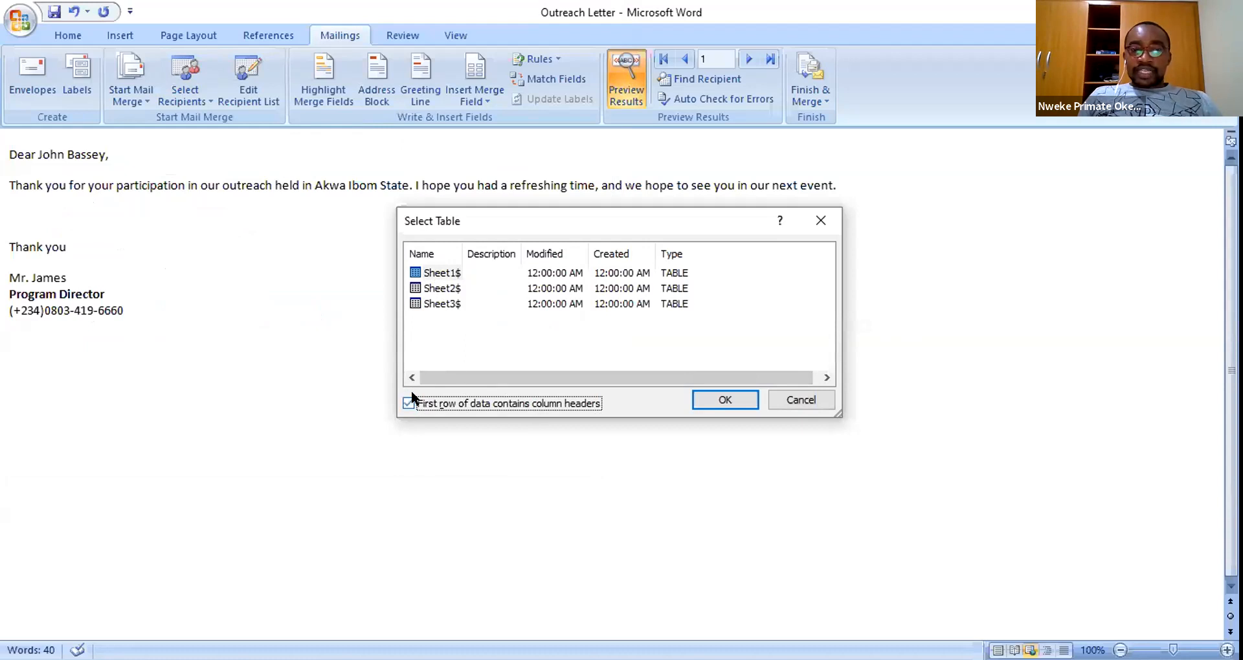
pyautogui.click(720, 396)
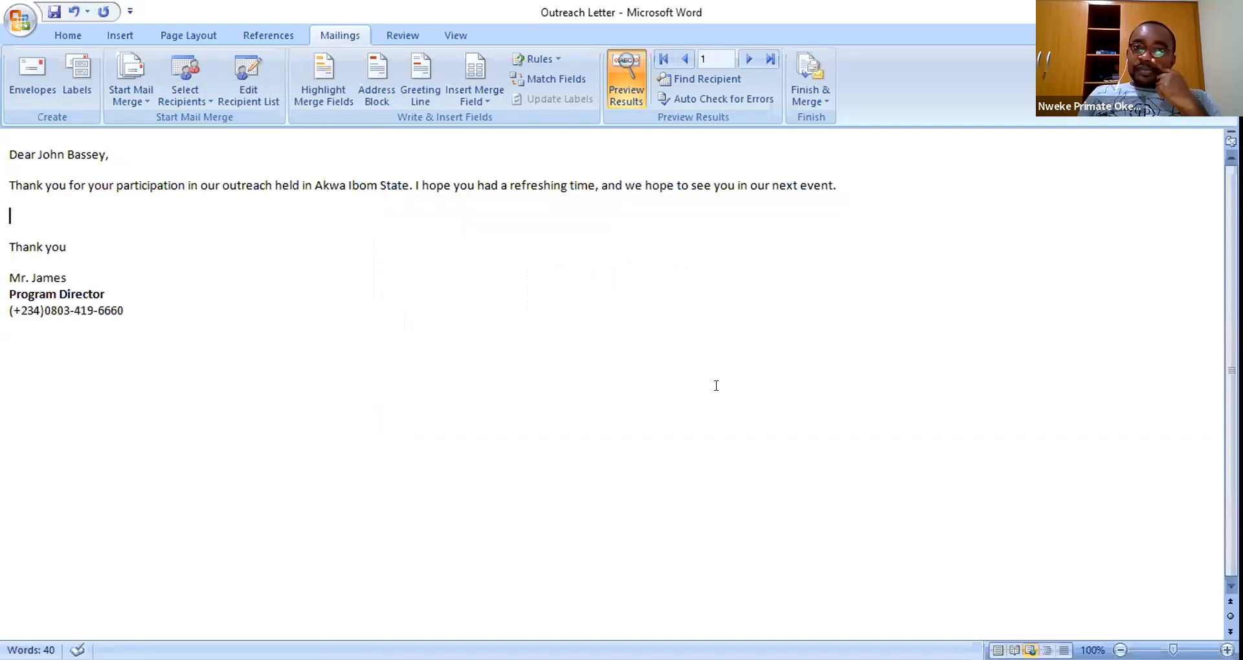
# - Turn off Preview Results so the letter shows the «Name» and «State» merge fields
pyautogui.click(608, 86)
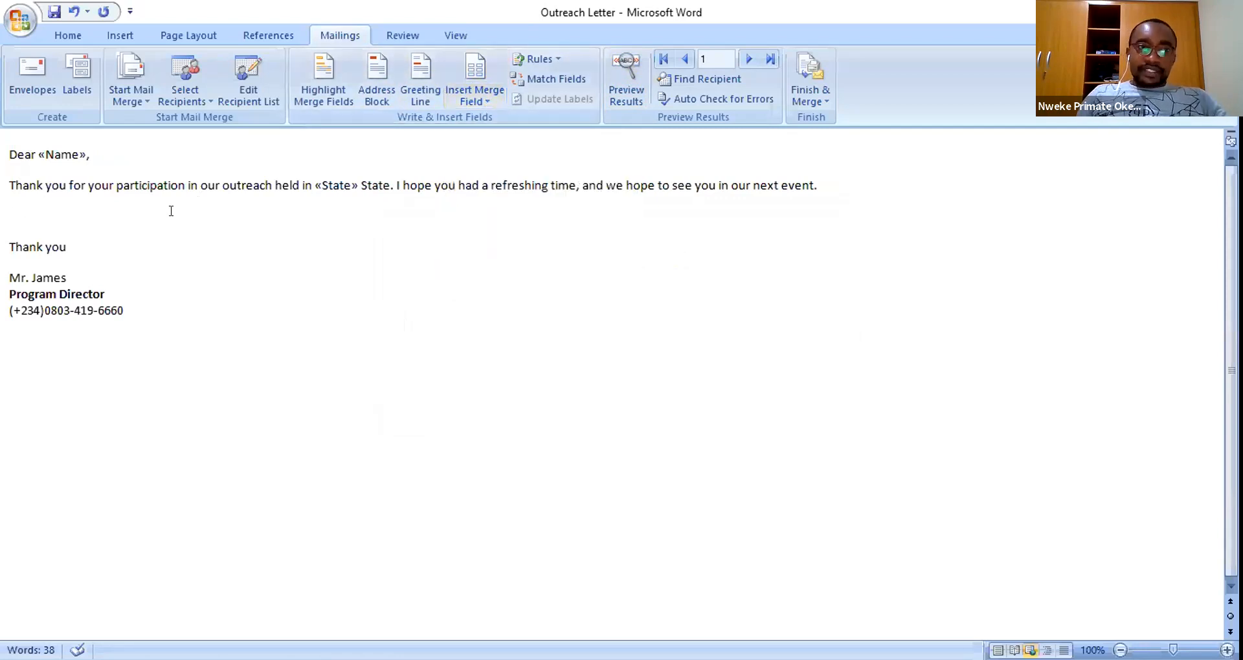
pyautogui.click(53, 153)
pyautogui.click(327, 184)
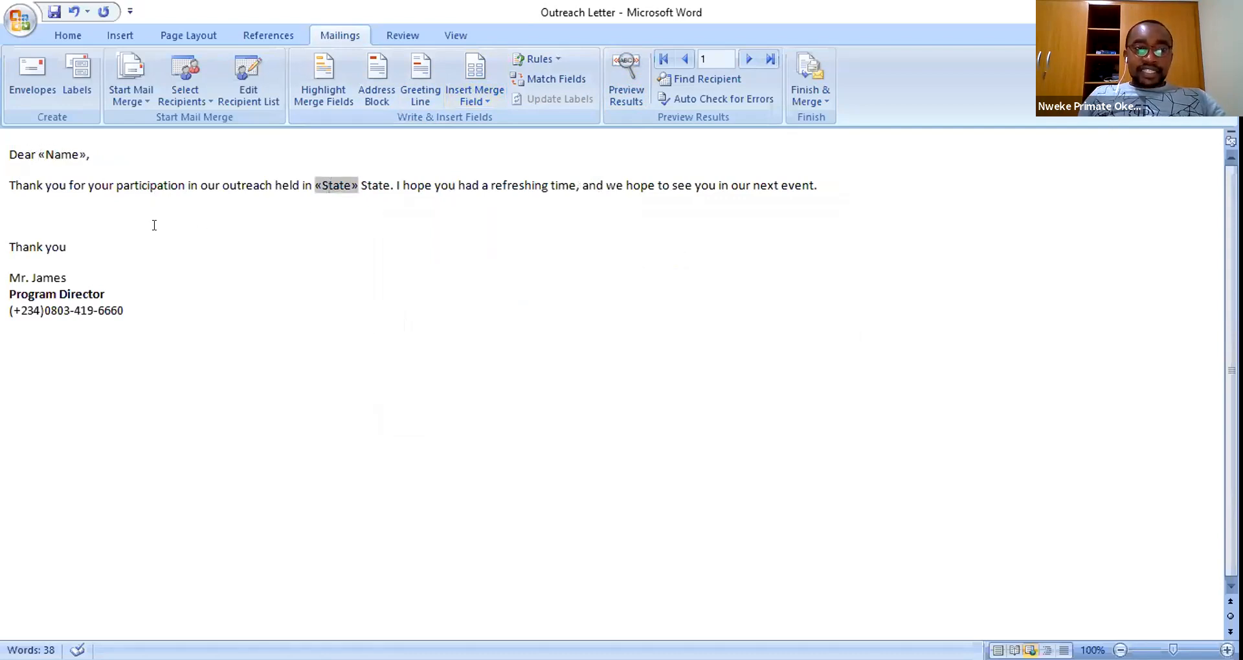
# - Insert blank lines below the first paragraph to start a new sentence
pyautogui.press('Down')
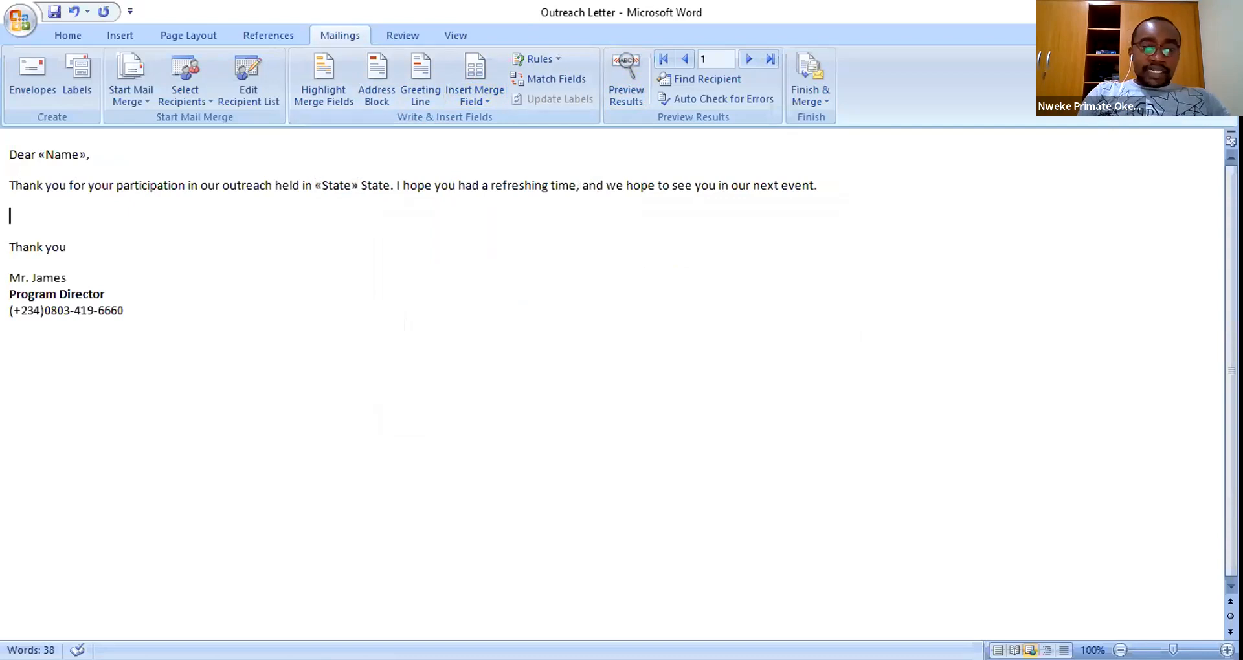
pyautogui.press('Return')
pyautogui.press('Up')
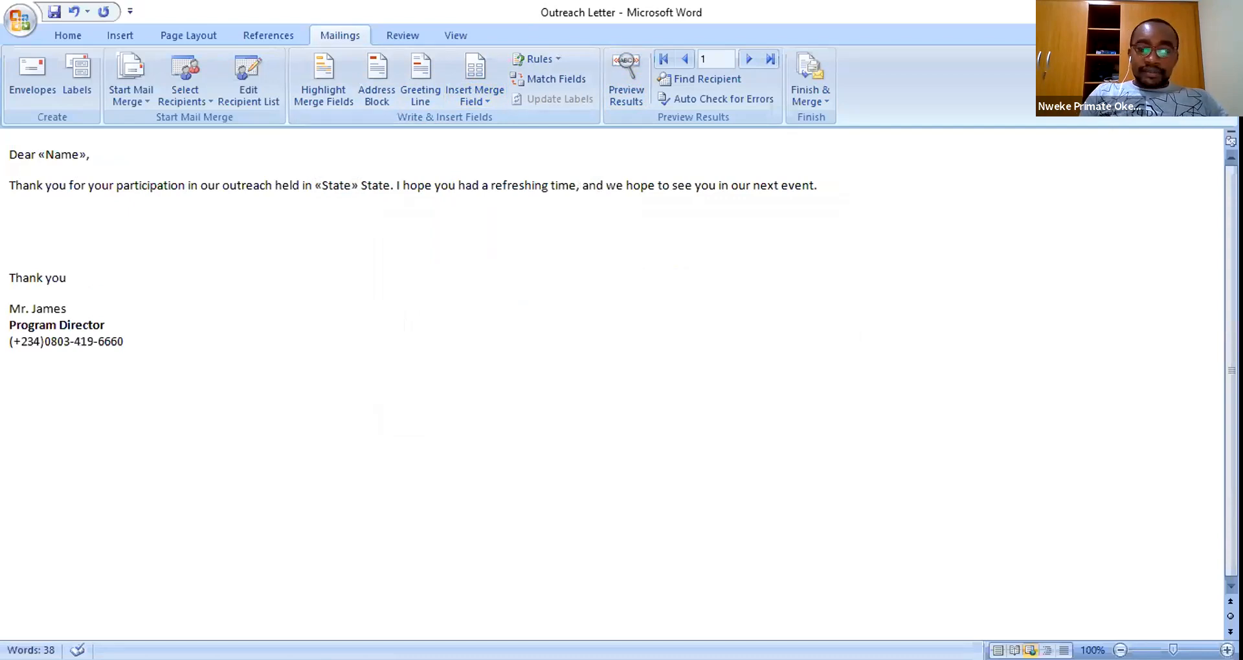
pyautogui.press('Return')
# - Type 'Since your name is «Name» and you live in «State»,' inserting both merge fields
pyautogui.write('S')
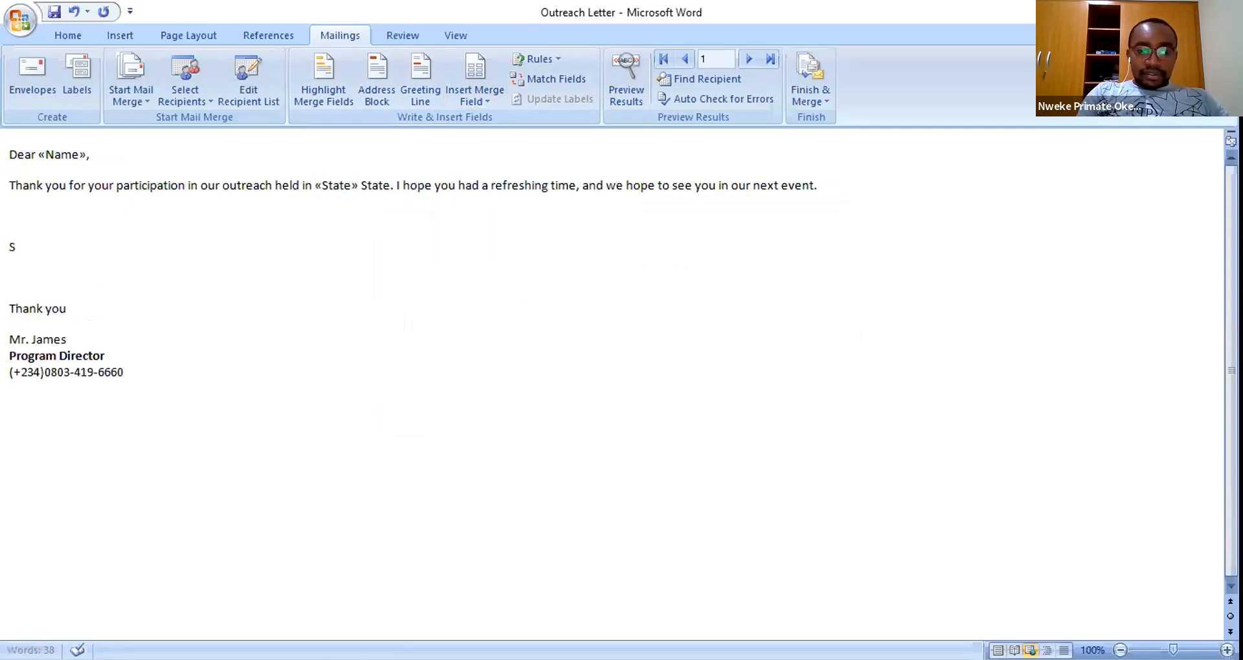
pyautogui.write('ince your ')
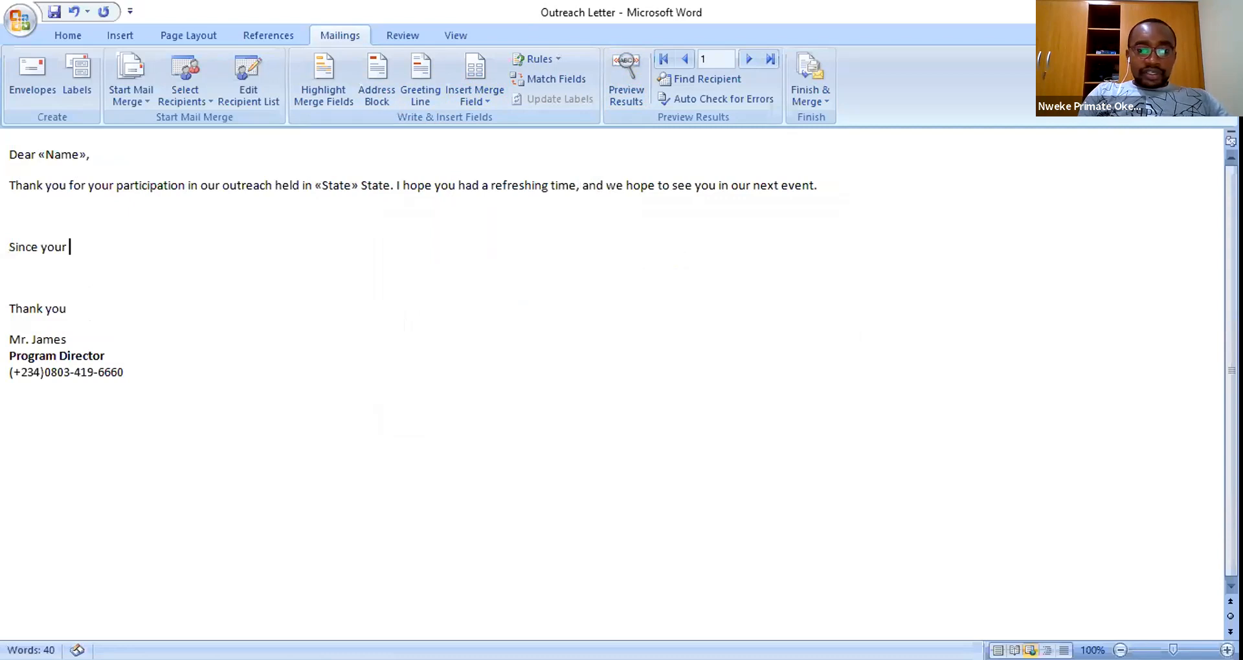
pyautogui.write('name is')
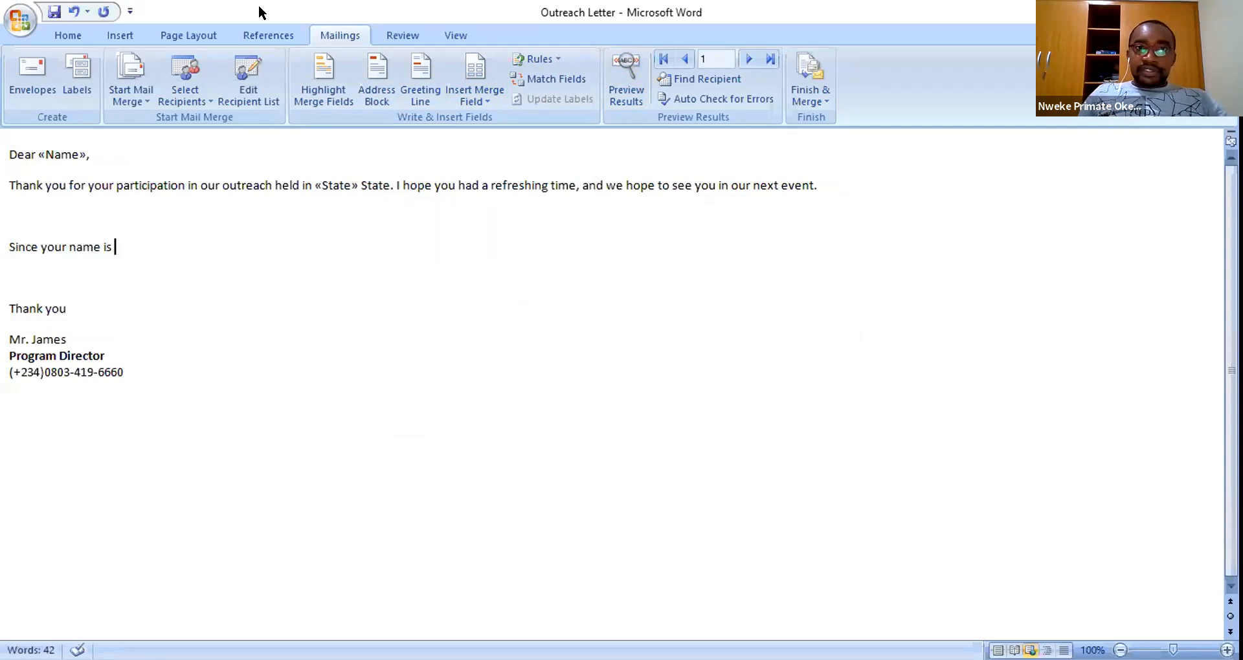
pyautogui.click(481, 101)
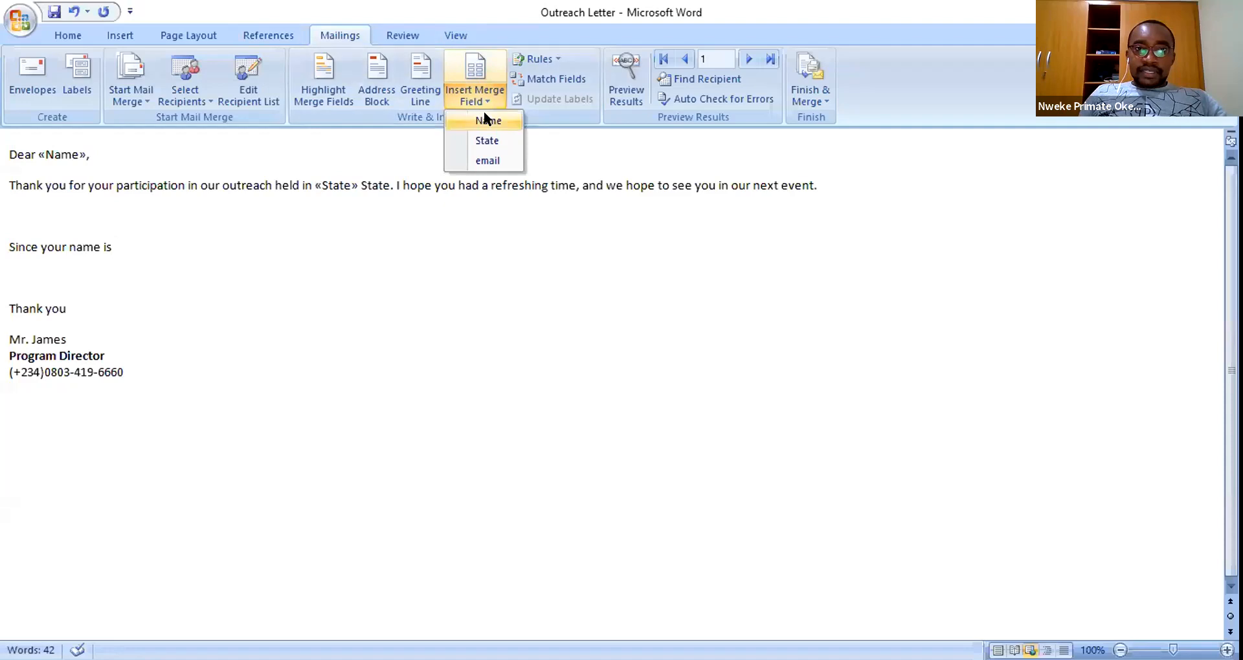
pyautogui.press('Return')
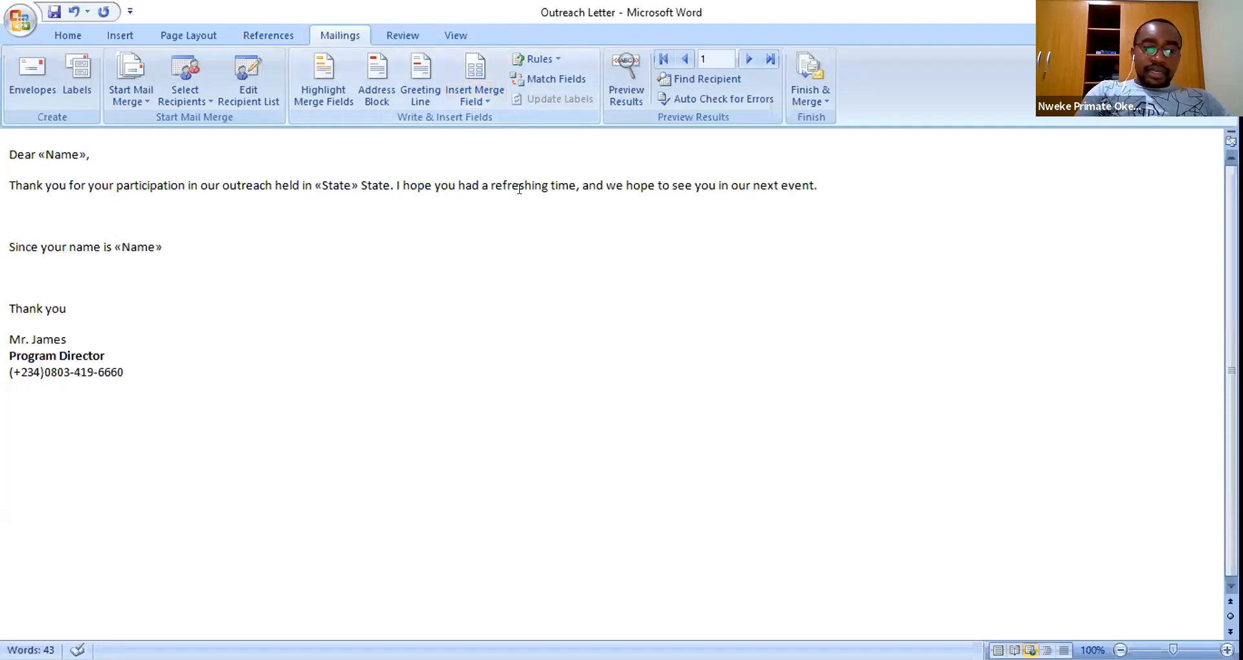
pyautogui.write('and')
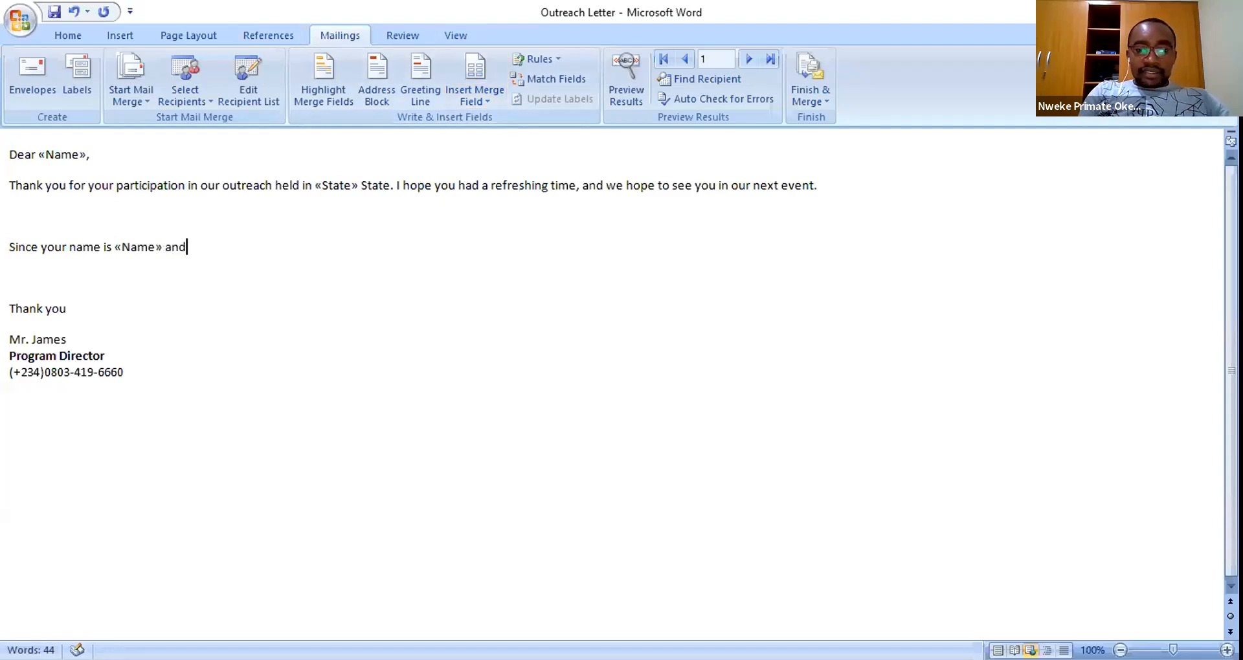
pyautogui.write(' you live in')
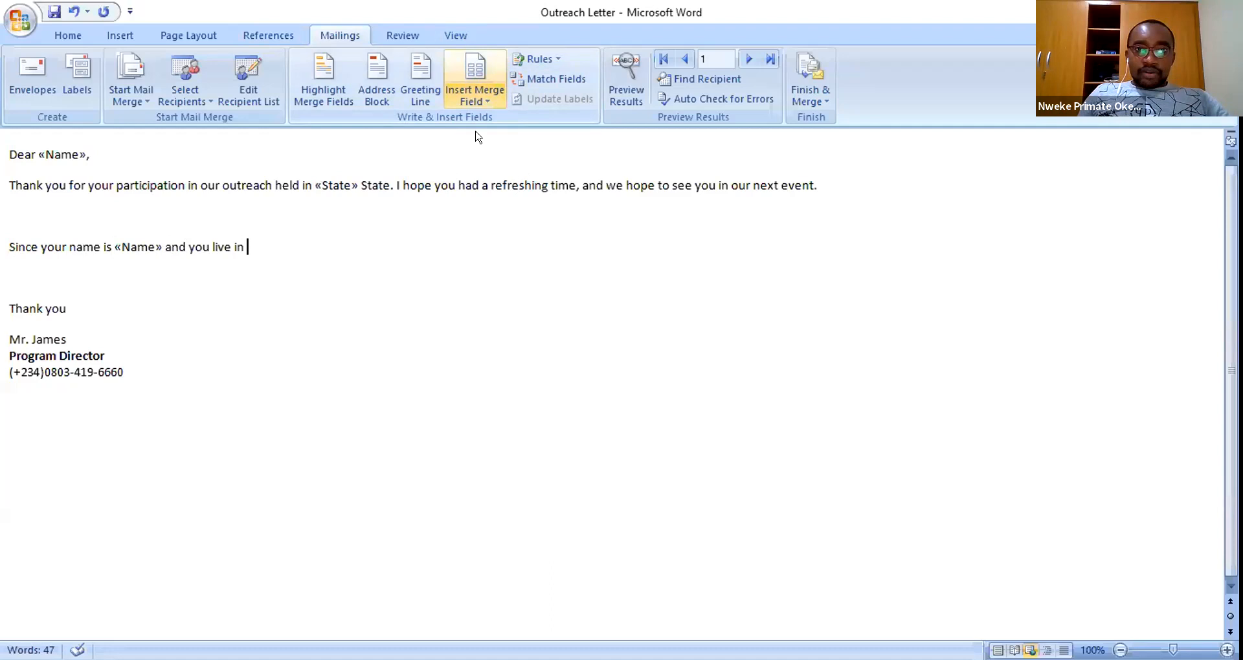
pyautogui.click(476, 95)
pyautogui.press('Return')
pyautogui.write(',')
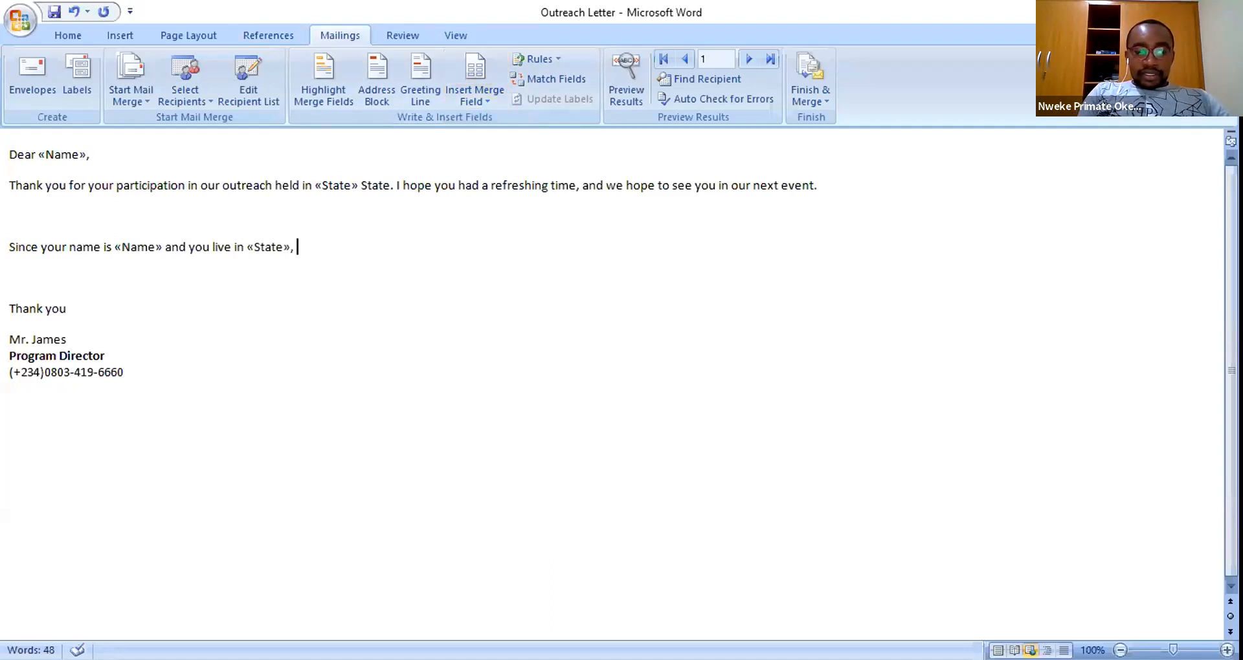
pyautogui.write(' you')
pyautogui.press('BackSpace')
pyautogui.press('BackSpace')
pyautogui.press('BackSpace')
pyautogui.press('BackSpace')
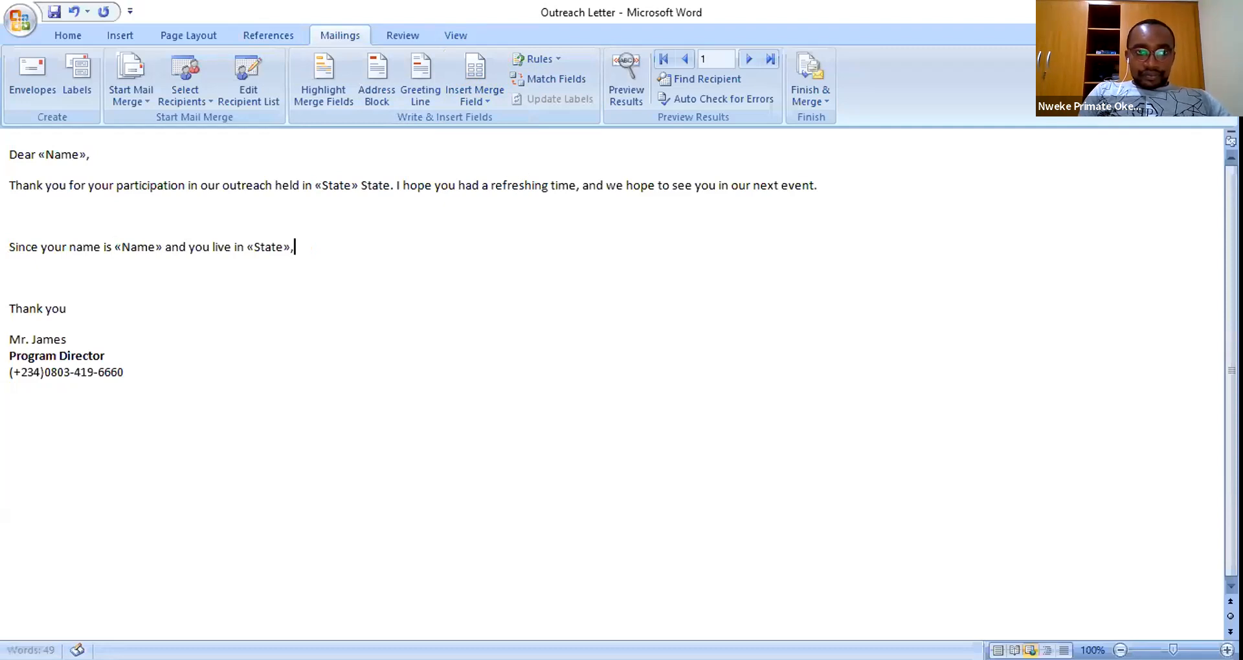
# - Add 'the email address we have on file for you is «email». Kindly verify…' and join it to paragraph one
pyautogui.write('the email address we')
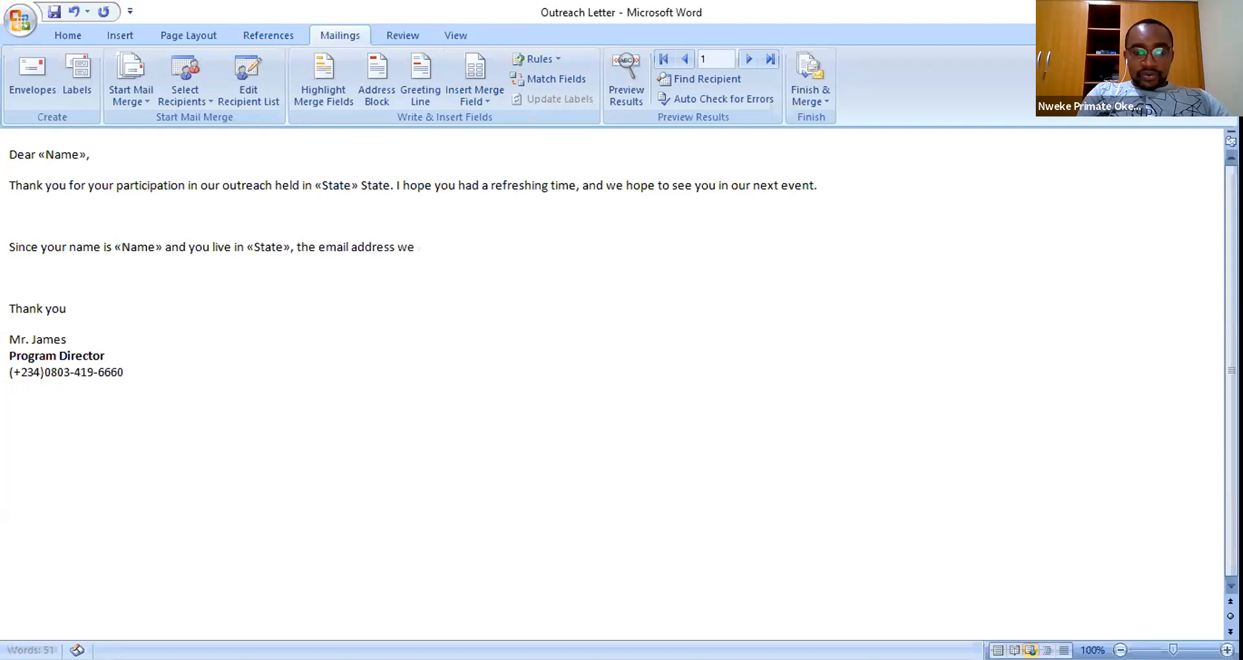
pyautogui.write(' have on file for you is')
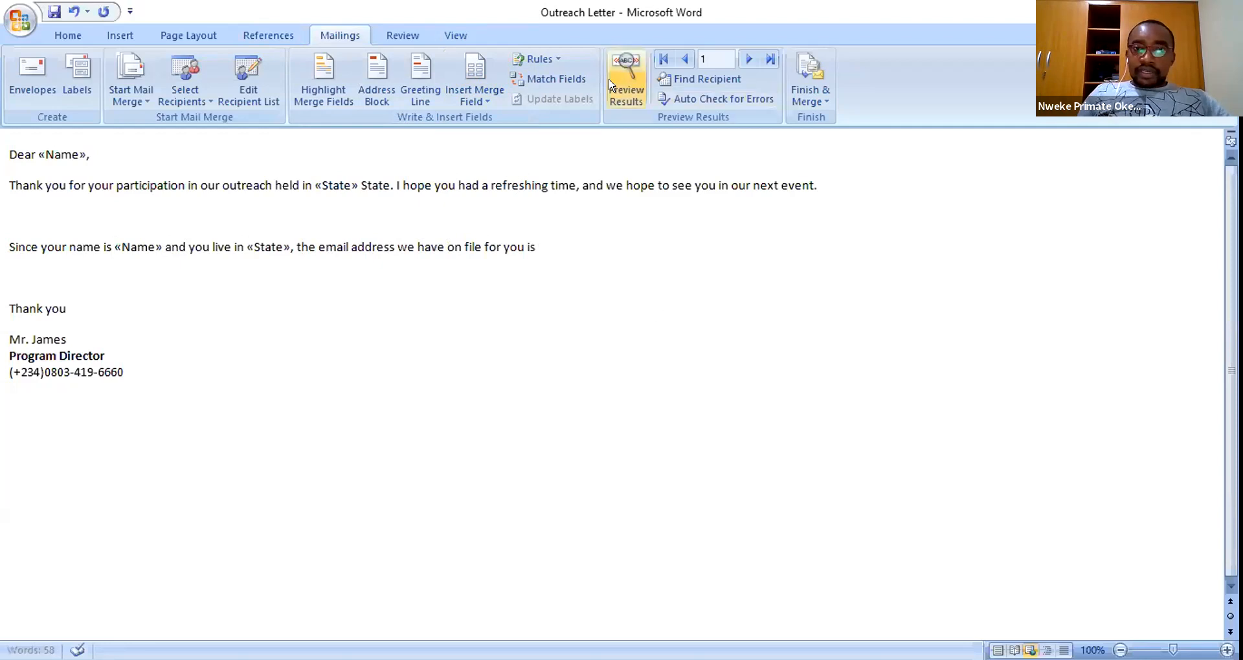
pyautogui.click(482, 100)
pyautogui.click(488, 159)
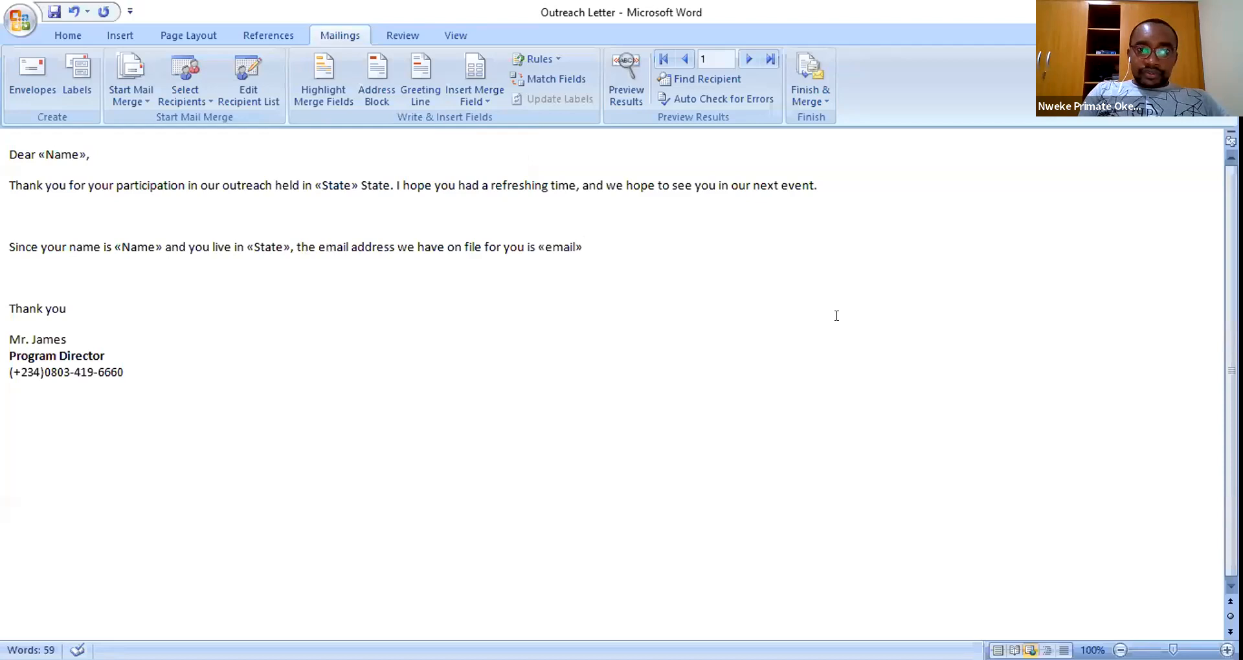
pyautogui.write('. Kindl')
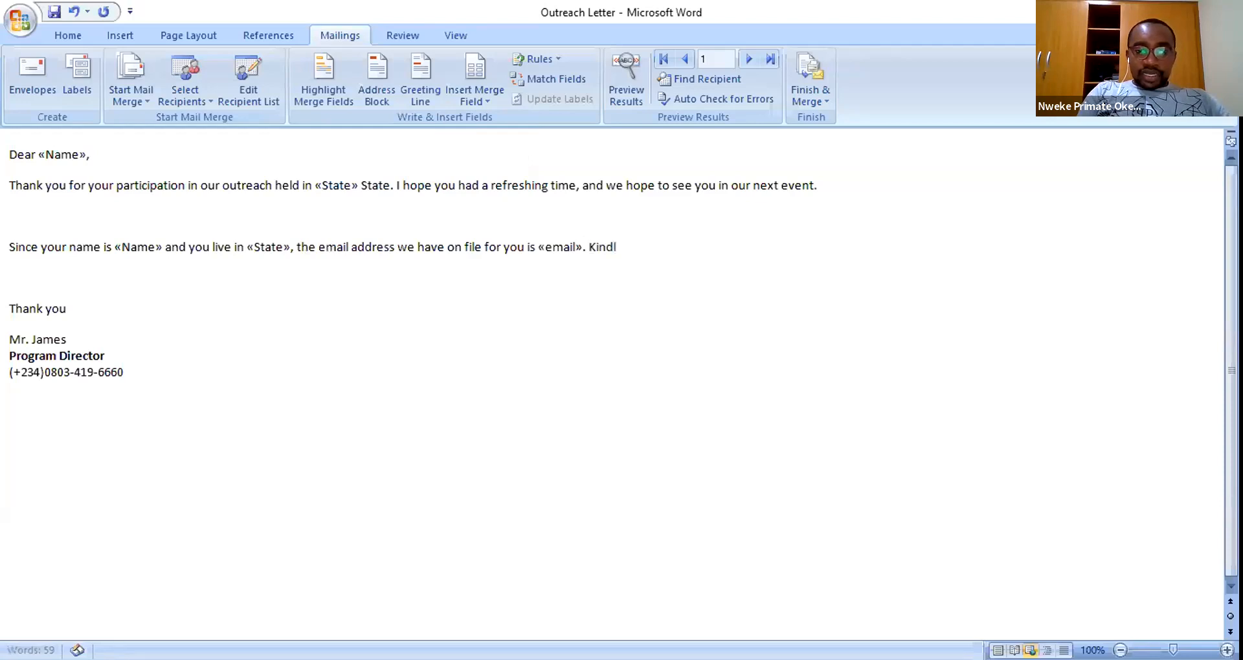
pyautogui.write('y verify that this')
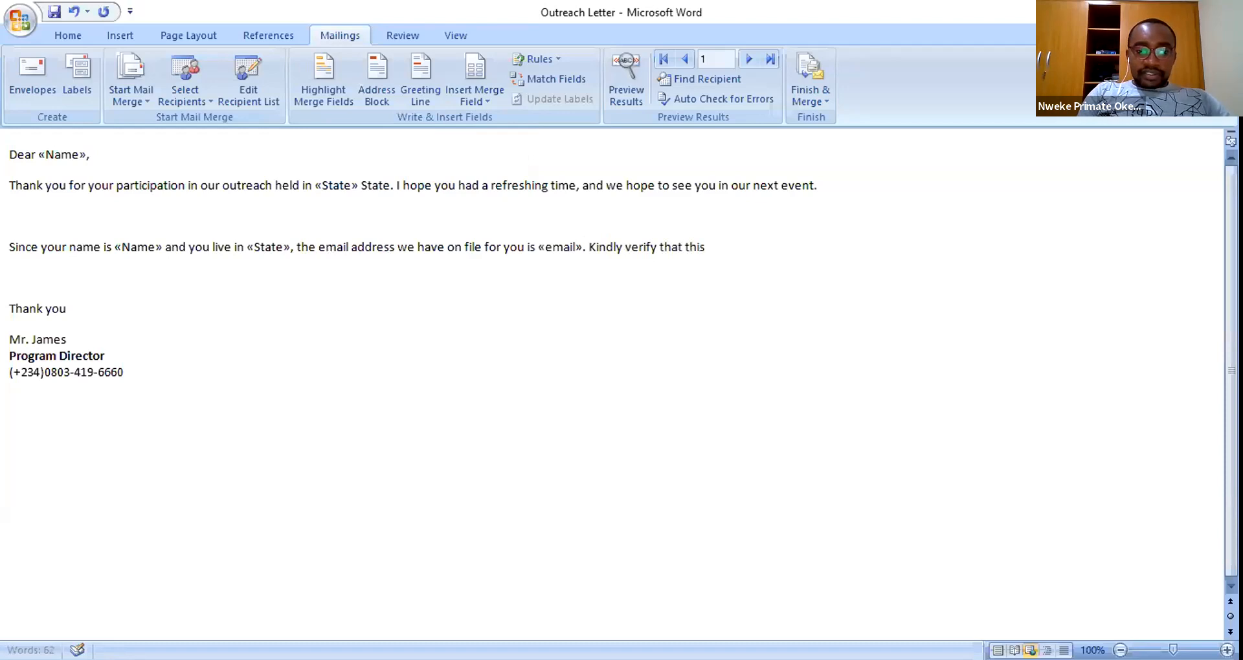
pyautogui.write(' informati')
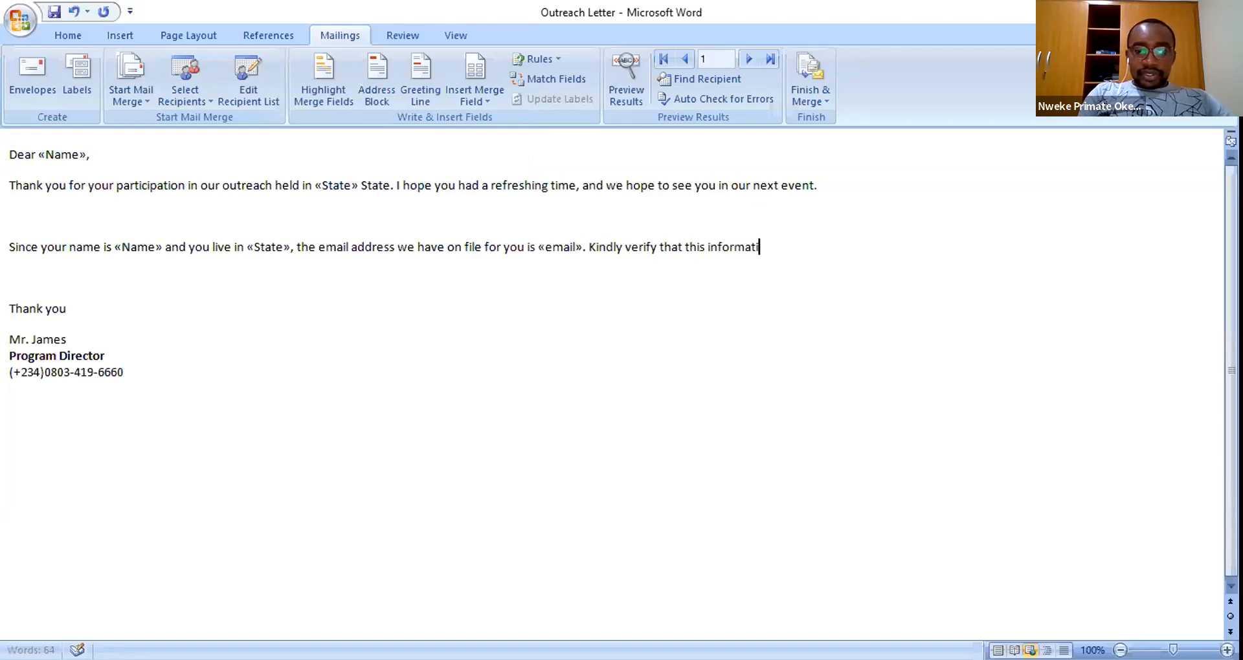
pyautogui.write('on is correct.')
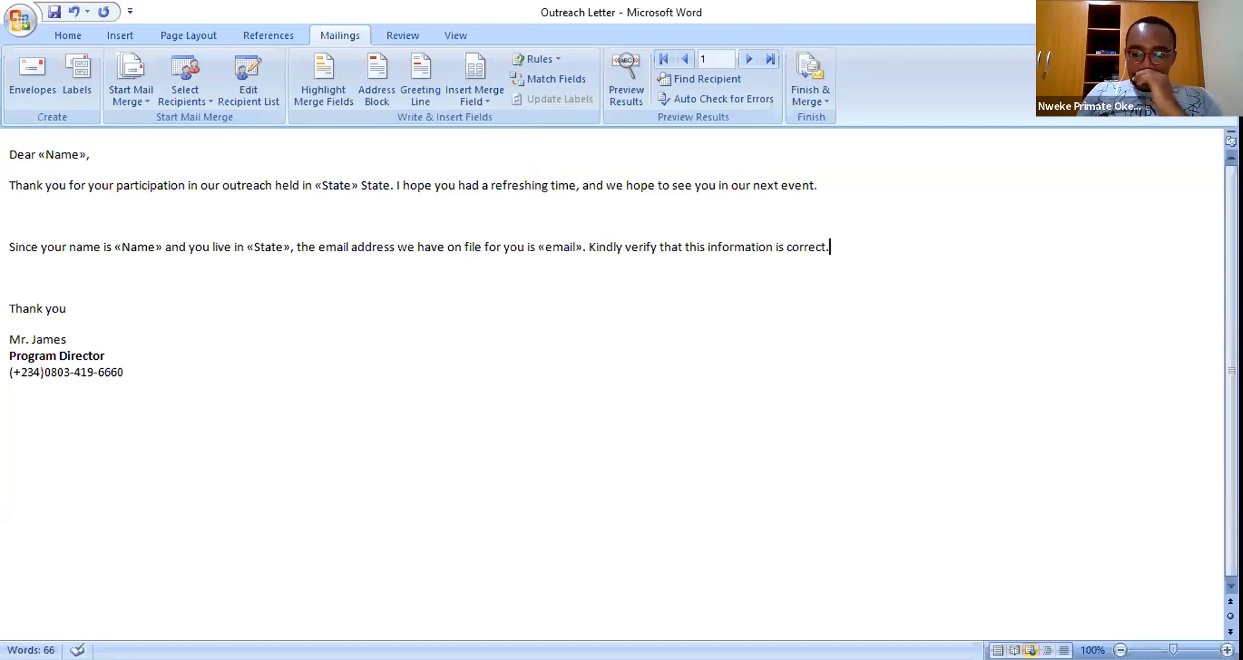
pyautogui.click(10, 216)
pyautogui.press('Delete')
pyautogui.press('BackSpace')
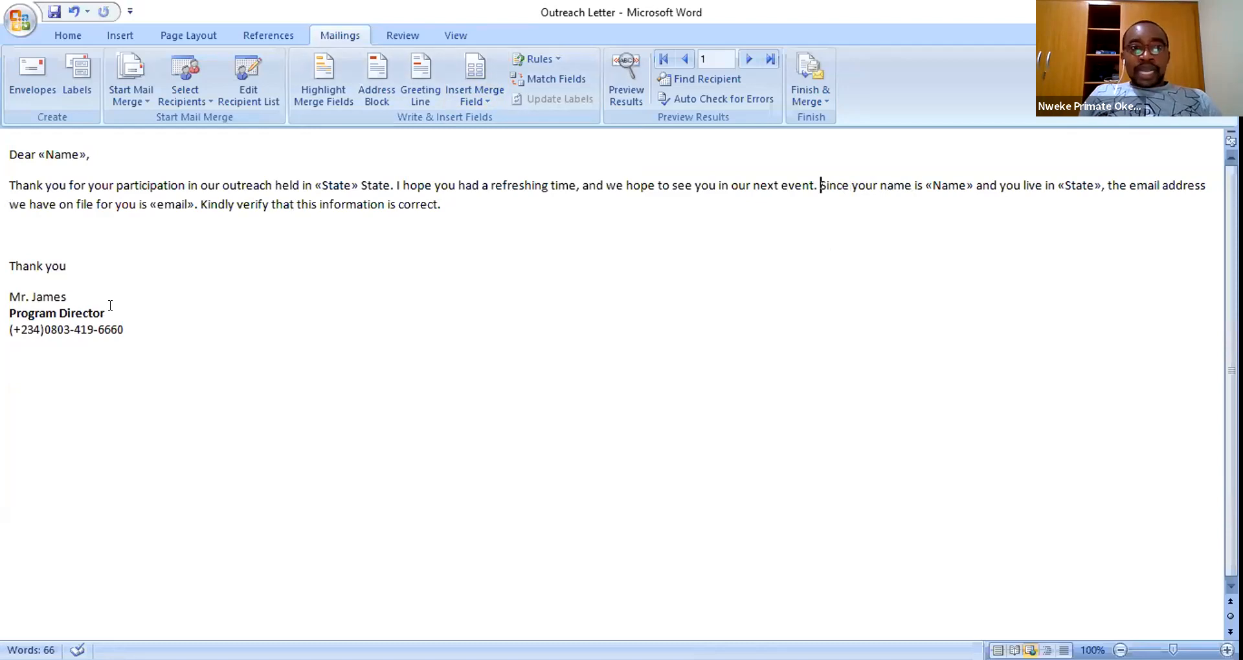
pyautogui.moveTo(107, 313); pyautogui.dragTo(13, 311)
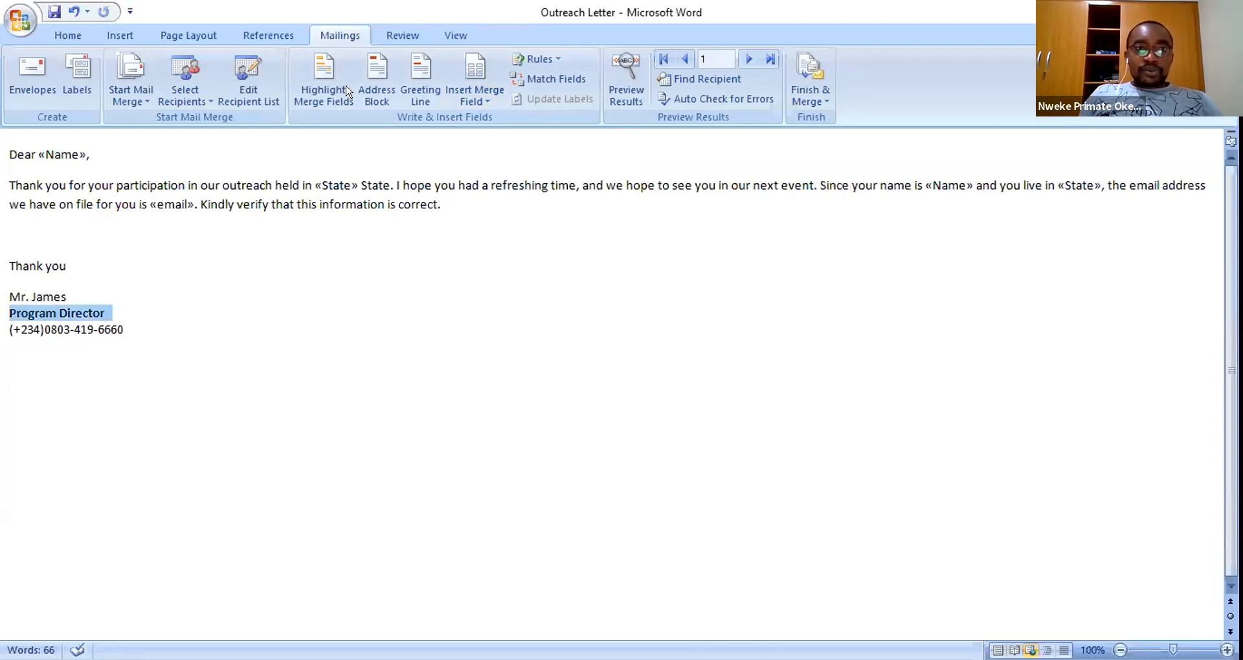
# - Color the Program Director line red and the phrase 'refreshing time' teal
pyautogui.scroll(4, 364, 91)
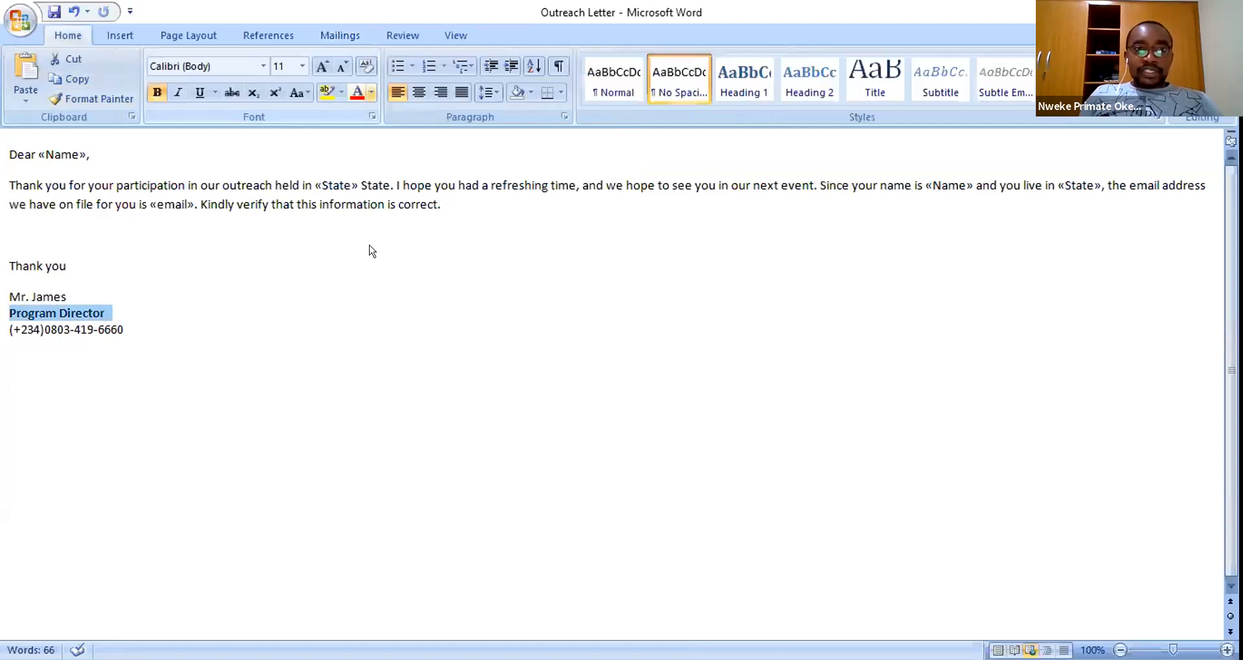
pyautogui.click(371, 93)
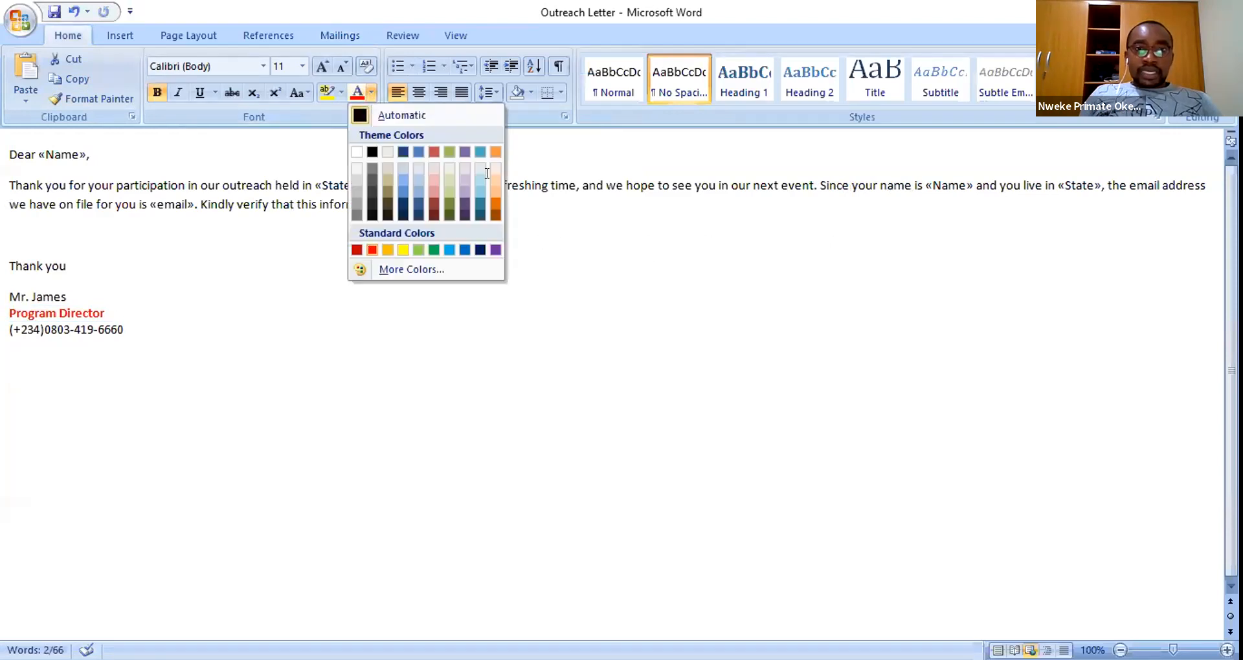
pyautogui.click(560, 182)
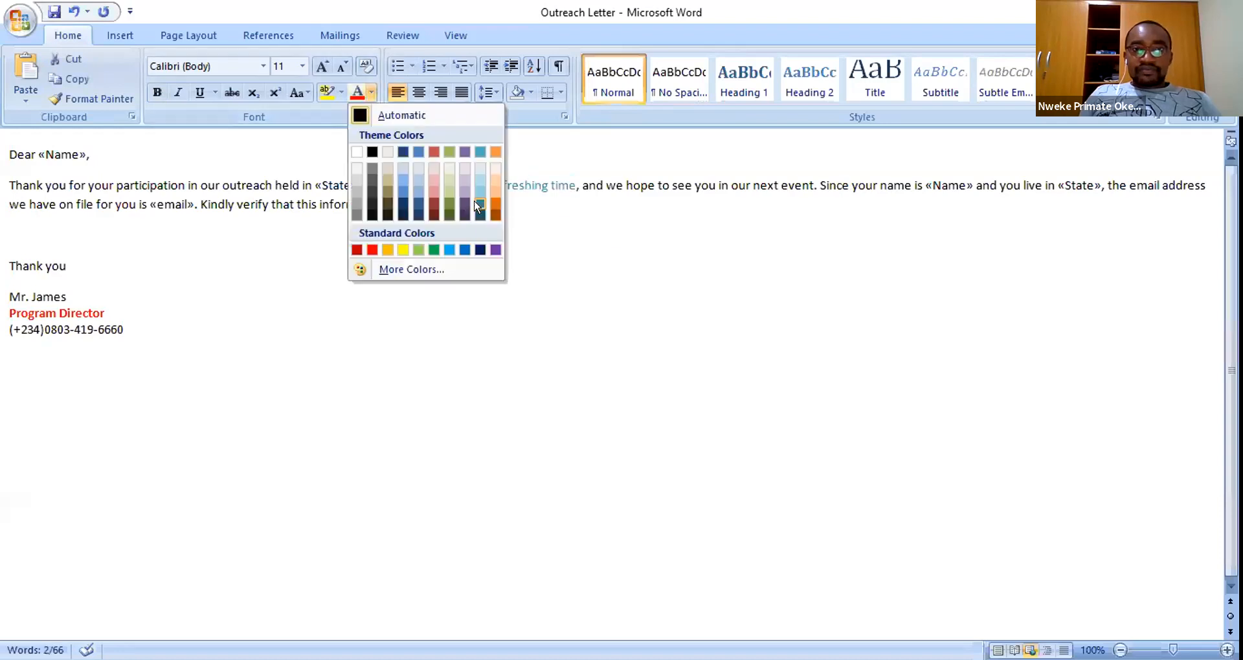
pyautogui.click(642, 271)
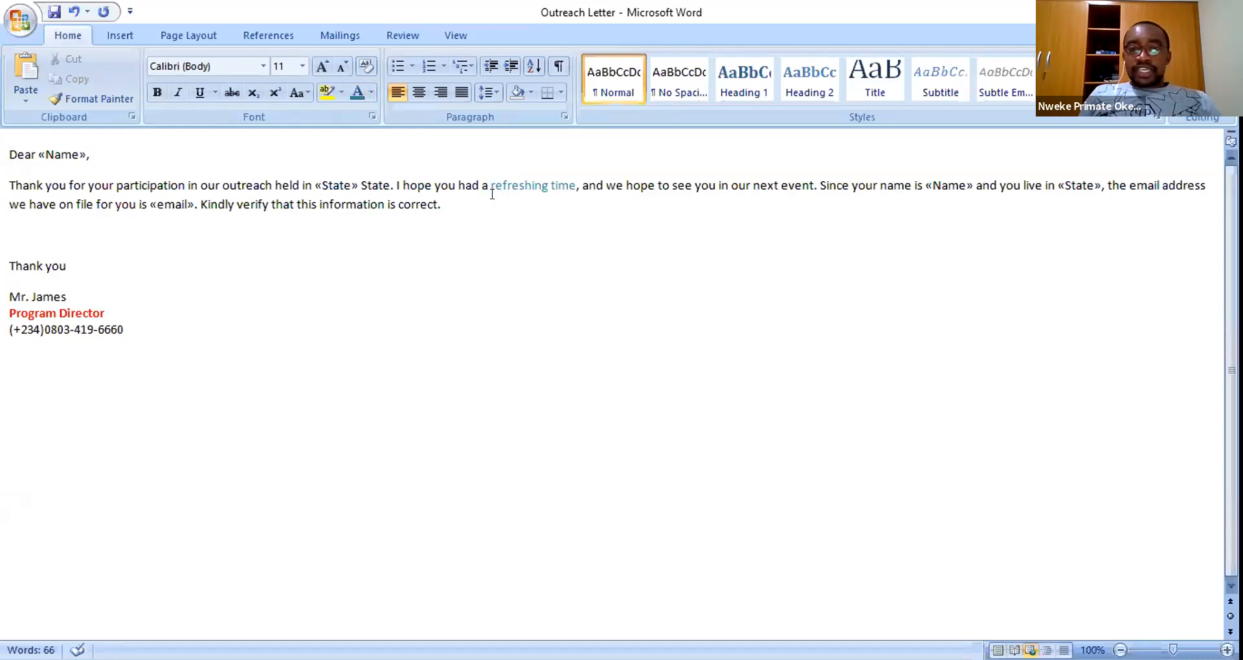
pyautogui.click(336, 34)
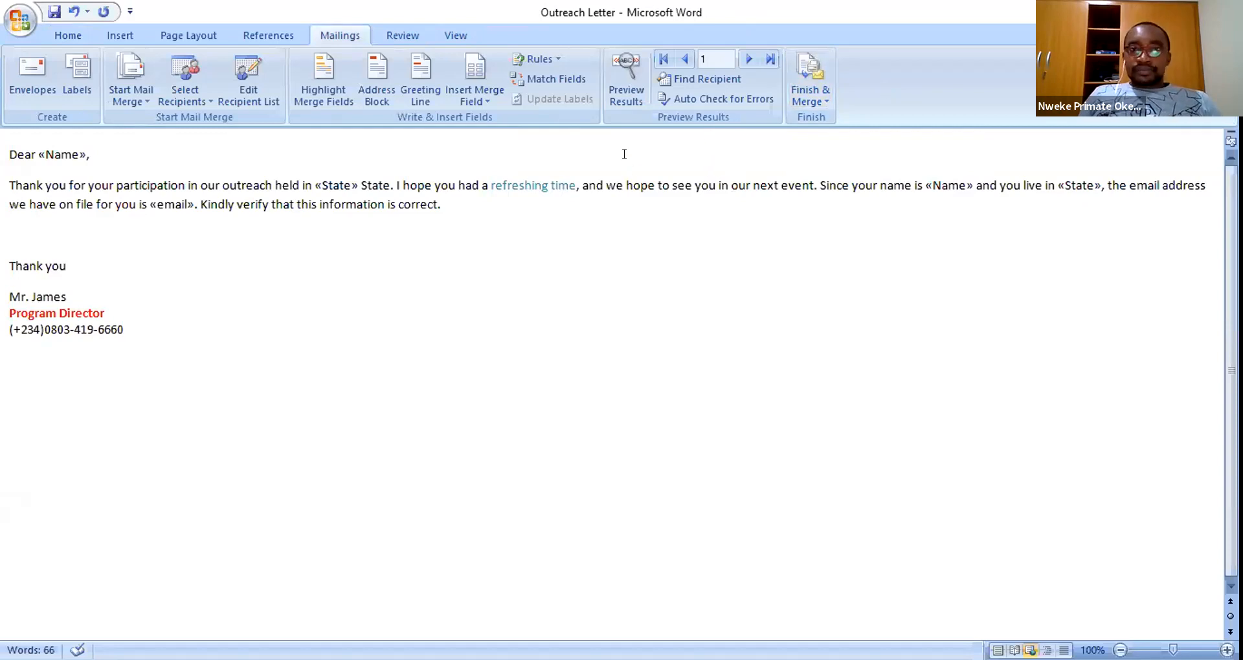
# - Preview recipient 1's data, join the email line up, and put 'Kindly verify' in its own paragraph
pyautogui.click(625, 68)
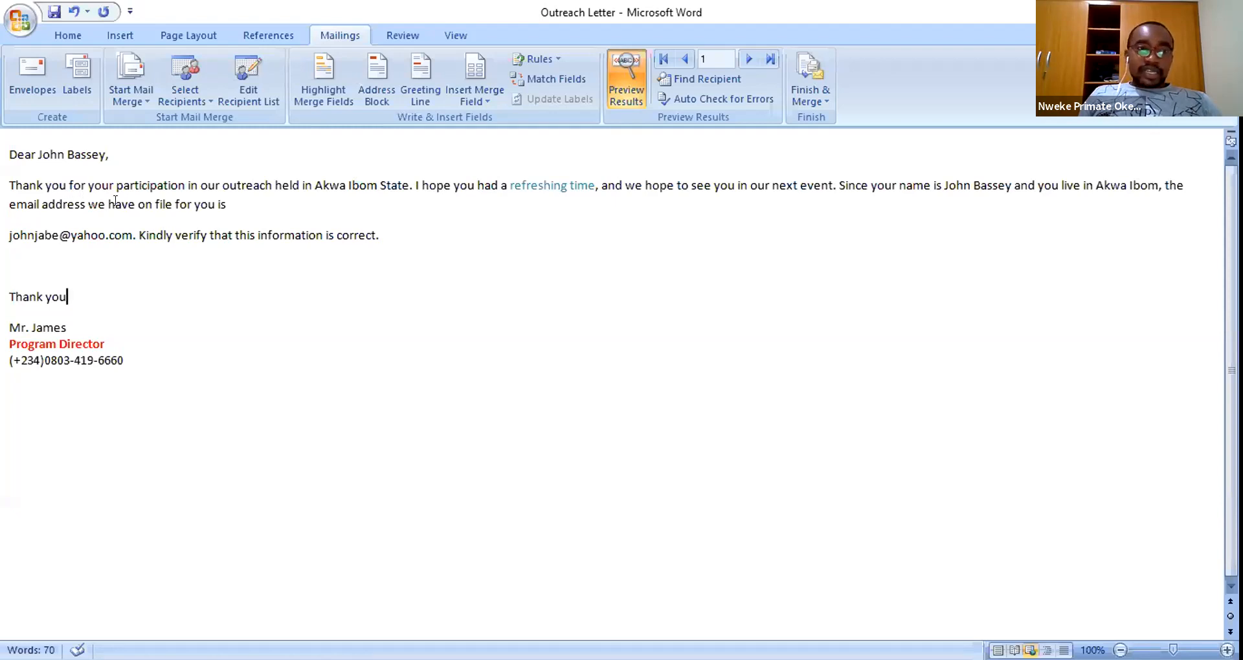
pyautogui.click(23, 230)
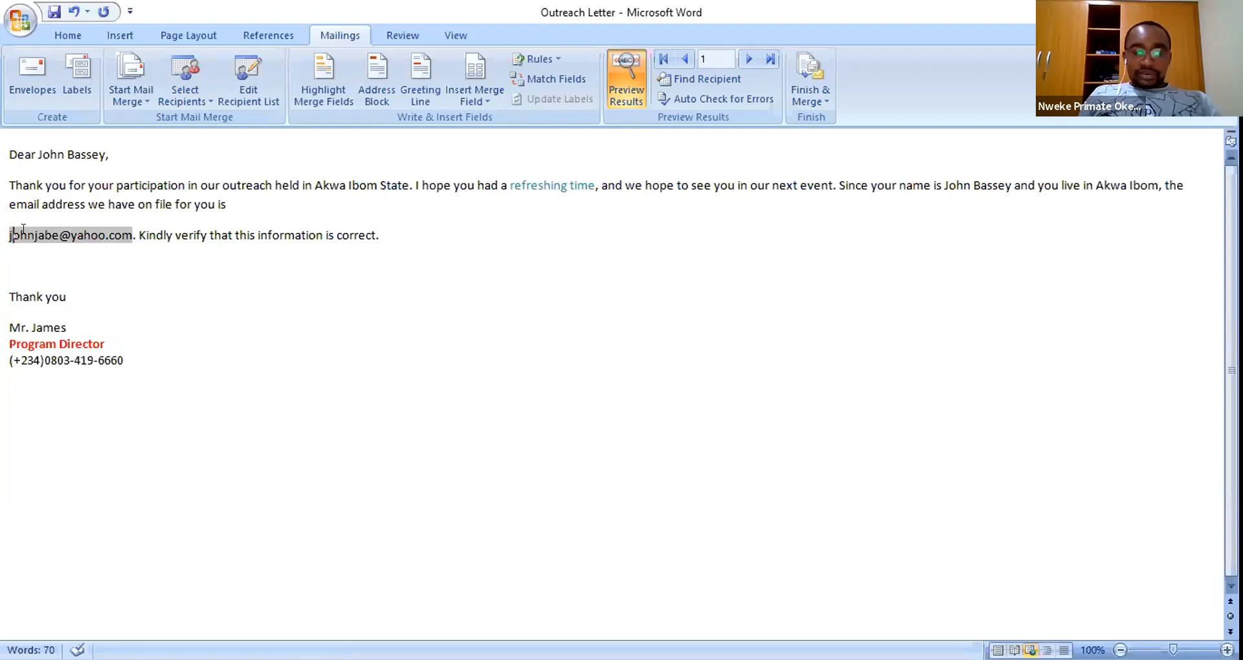
pyautogui.press('BackSpace')
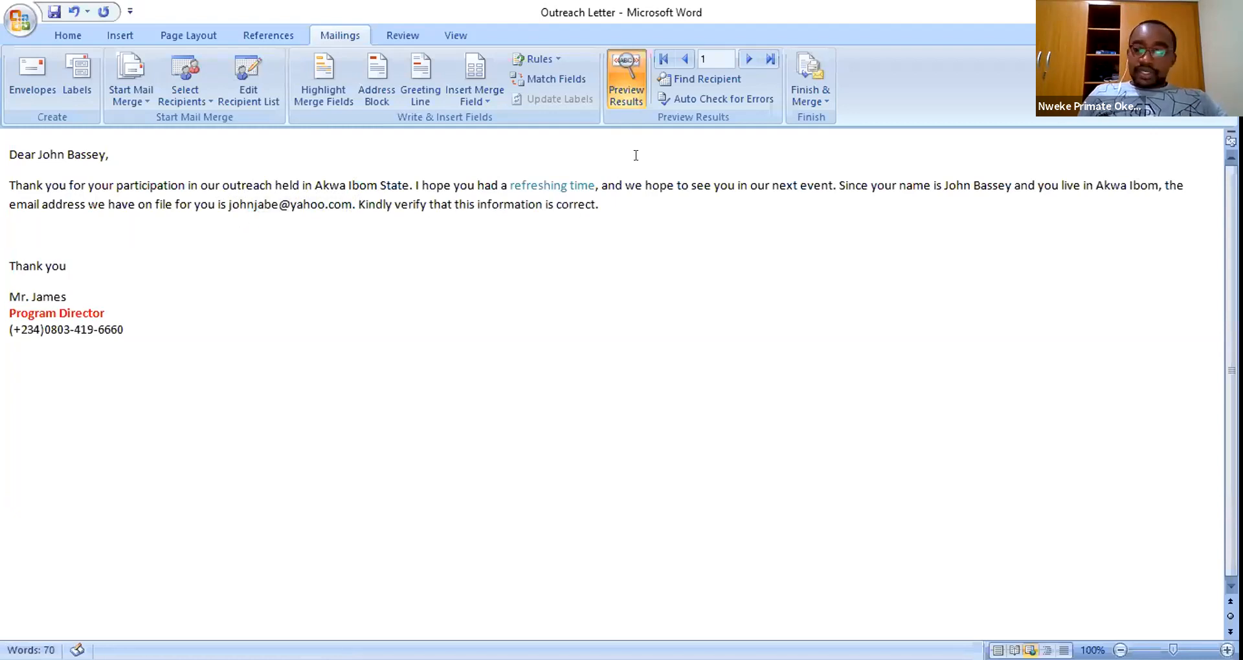
pyautogui.press('Return')
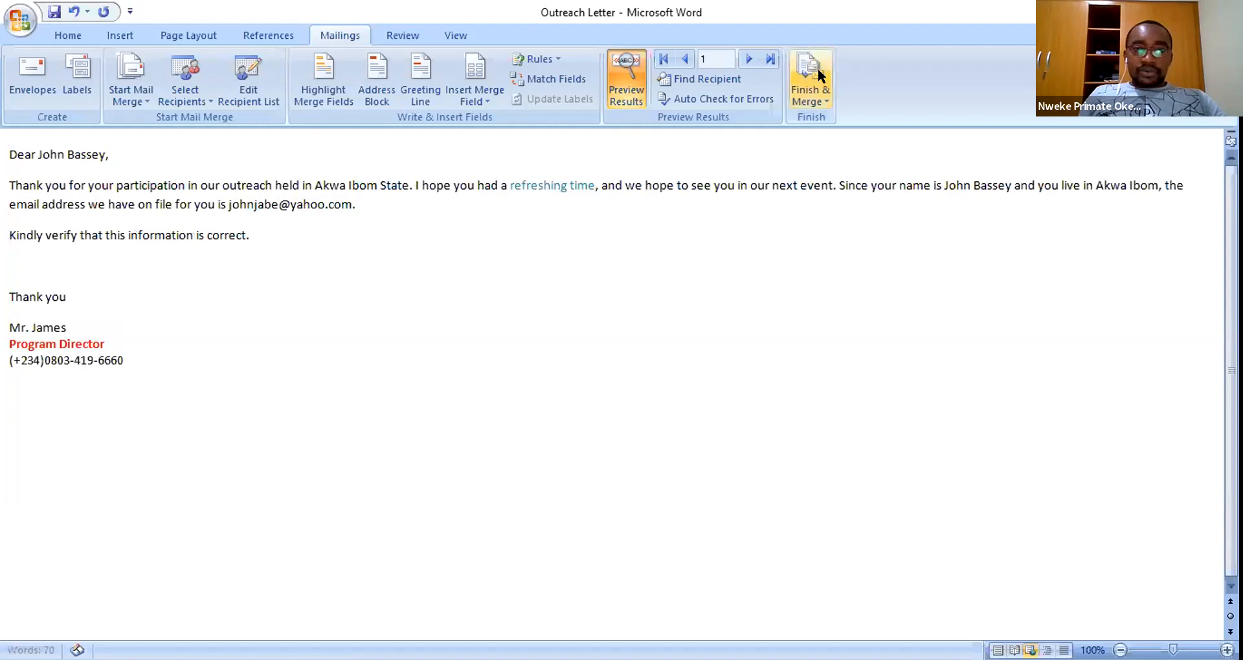
# - Set up an e-mail merge to the email field with subject 'Outreach Event. information Update'
pyautogui.click(814, 101)
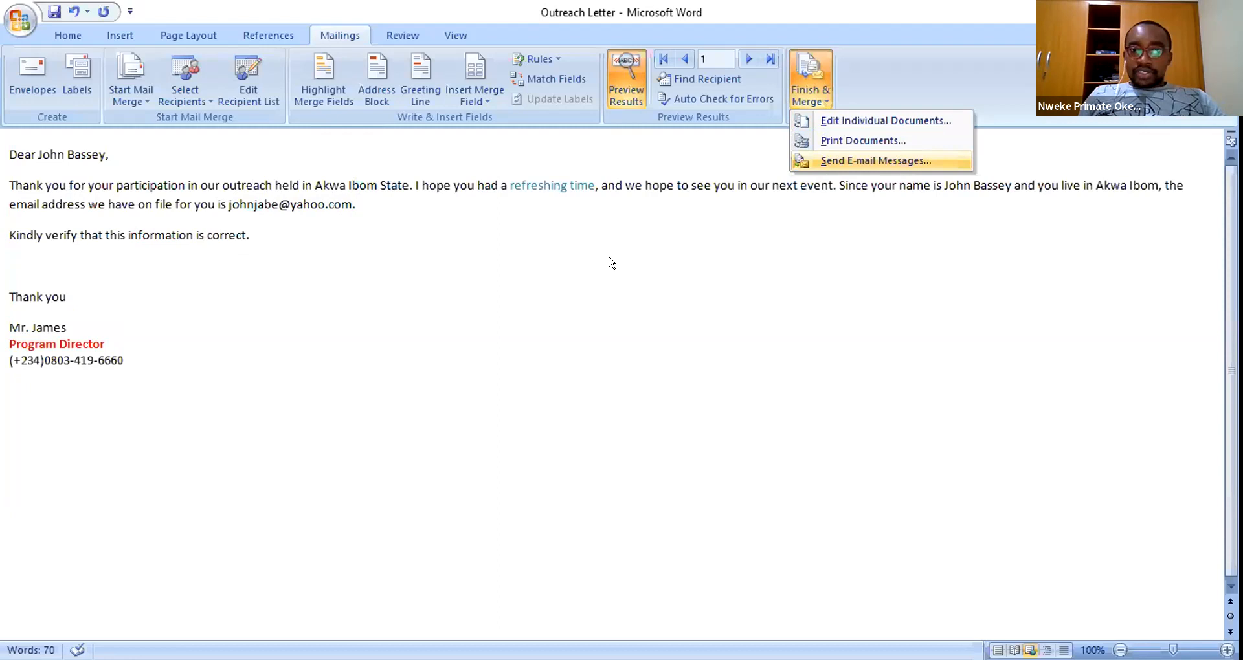
pyautogui.click(580, 259)
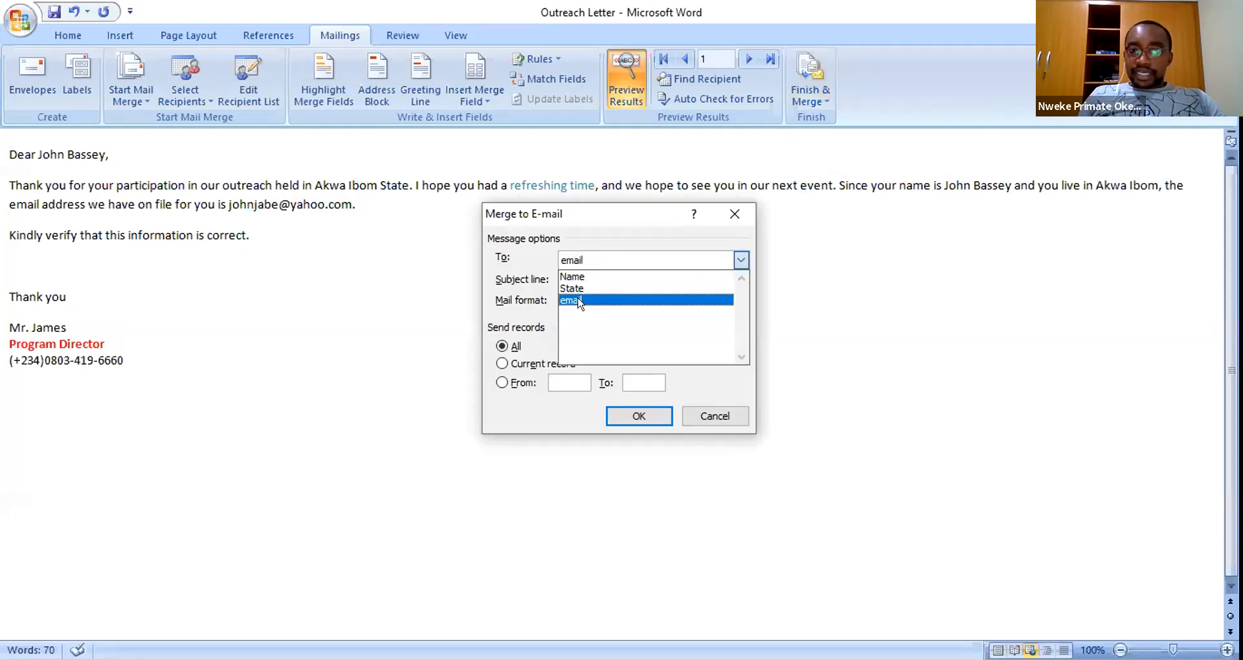
pyautogui.click(580, 300)
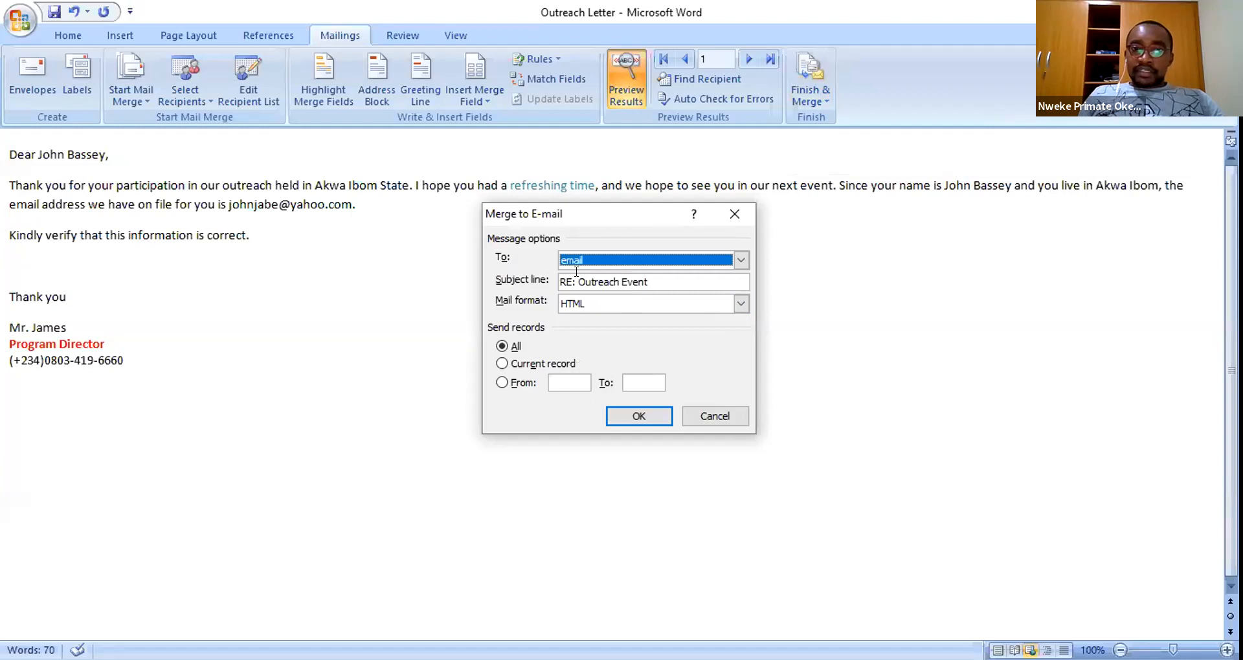
pyautogui.moveTo(577, 279); pyautogui.dragTo(560, 282)
pyautogui.press('BackSpace')
pyautogui.press('Delete')
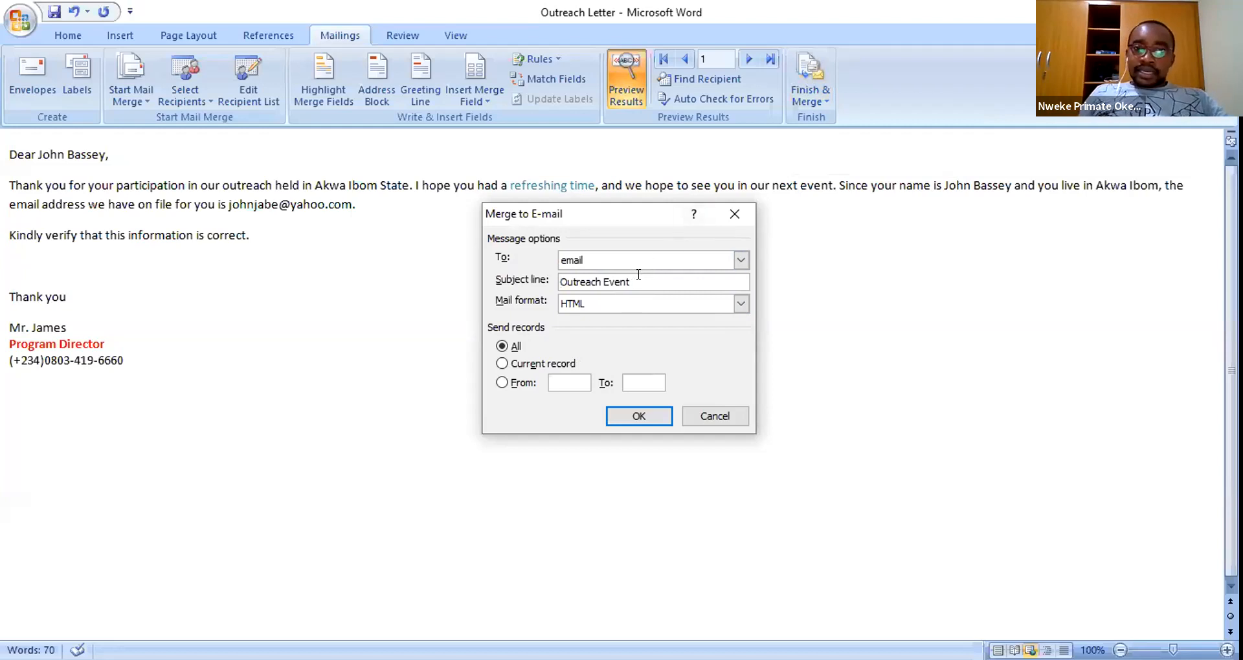
pyautogui.write('. ')
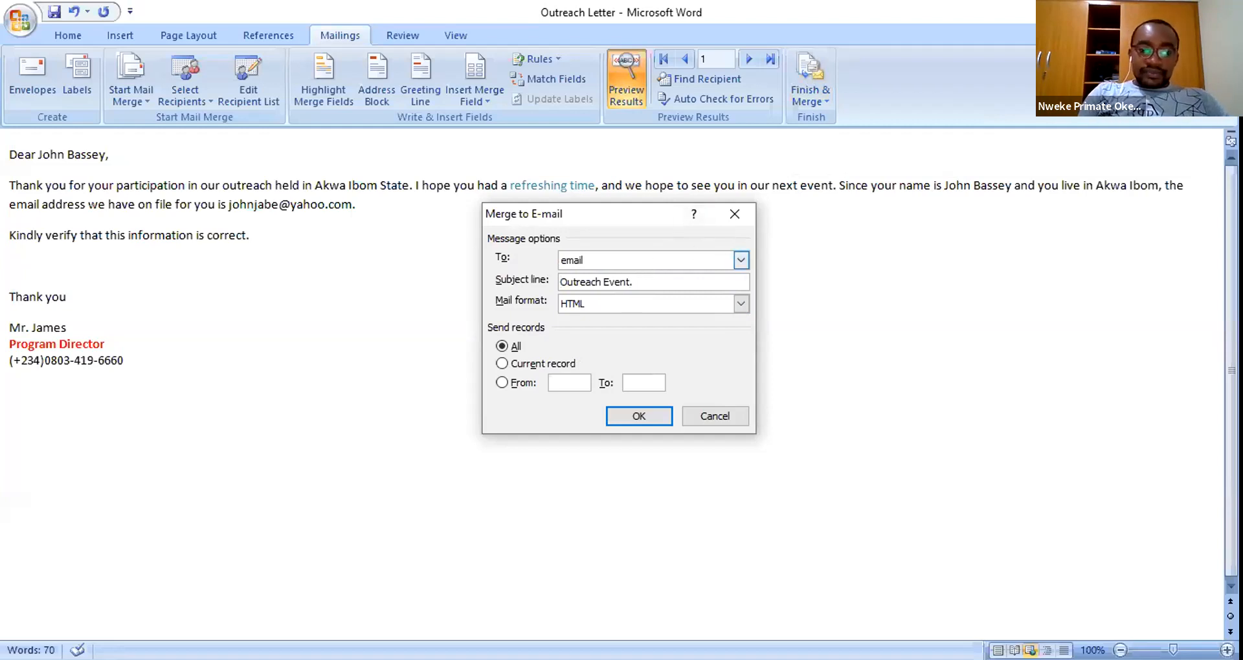
pyautogui.write('informa')
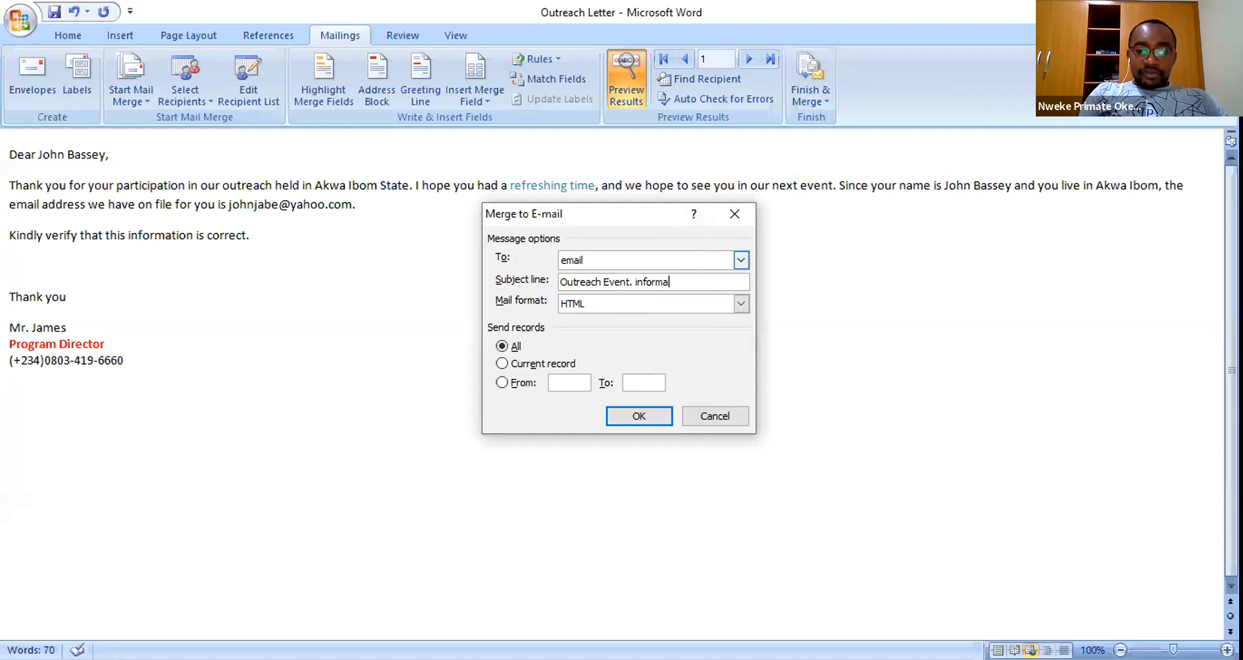
pyautogui.write('tion Update')
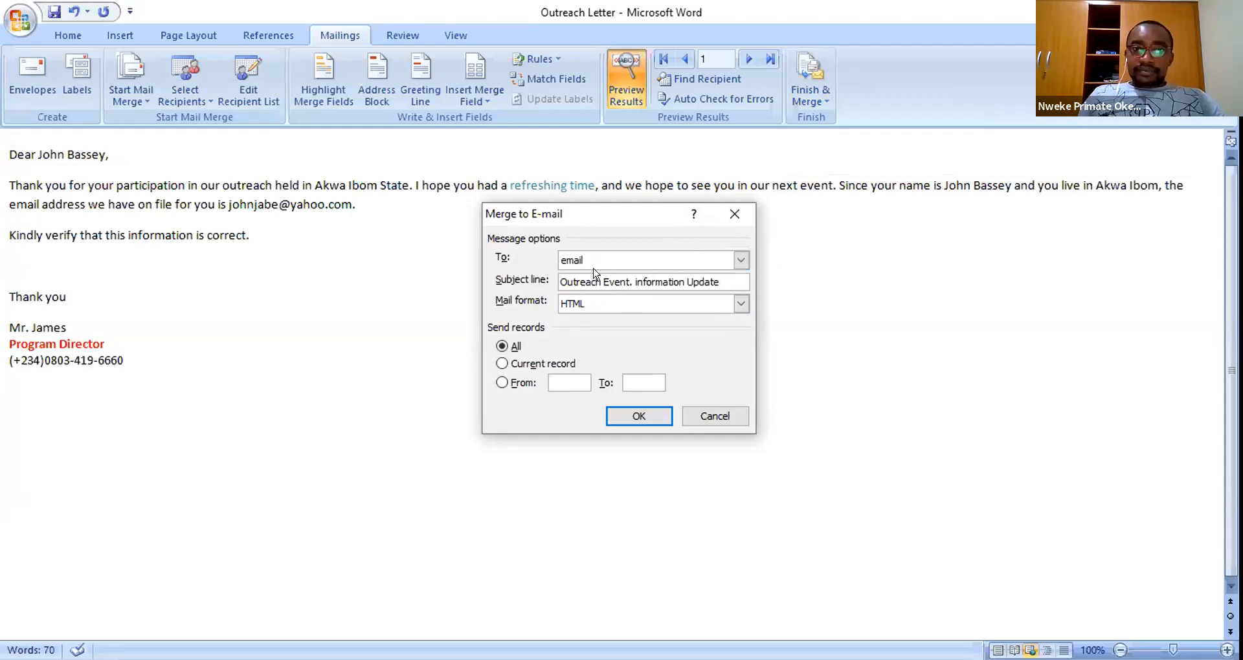
pyautogui.click(596, 306)
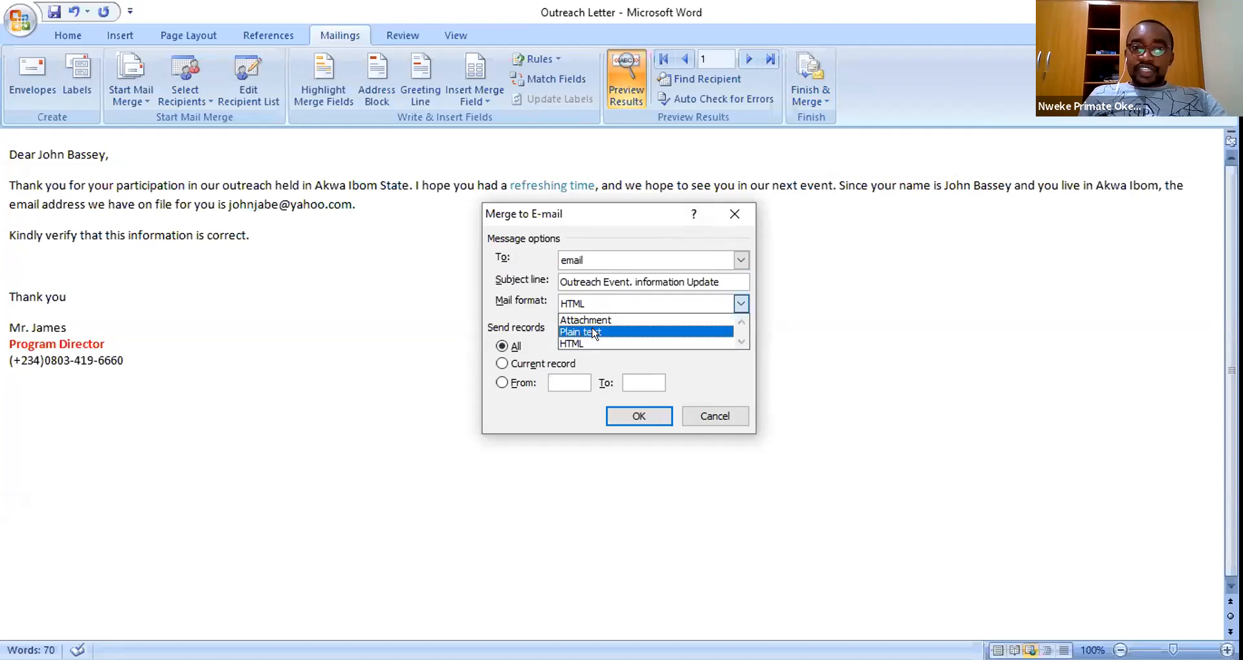
# - Send the merge in HTML format to all records
pyautogui.click(594, 334)
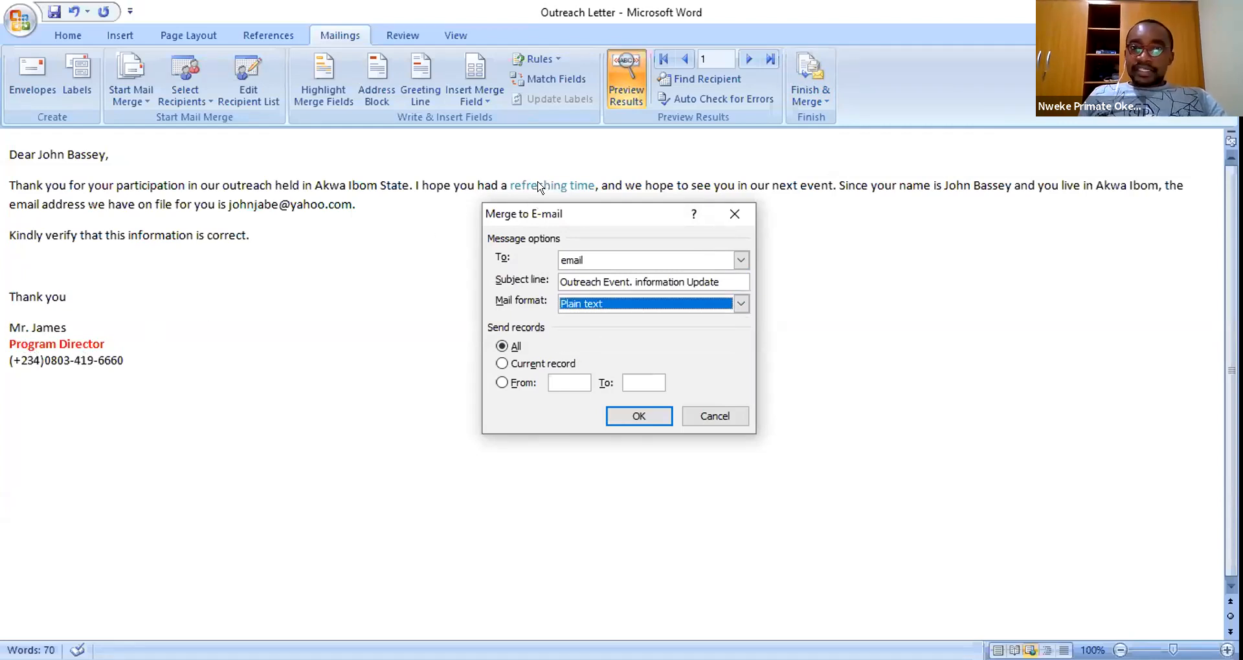
pyautogui.click(741, 304)
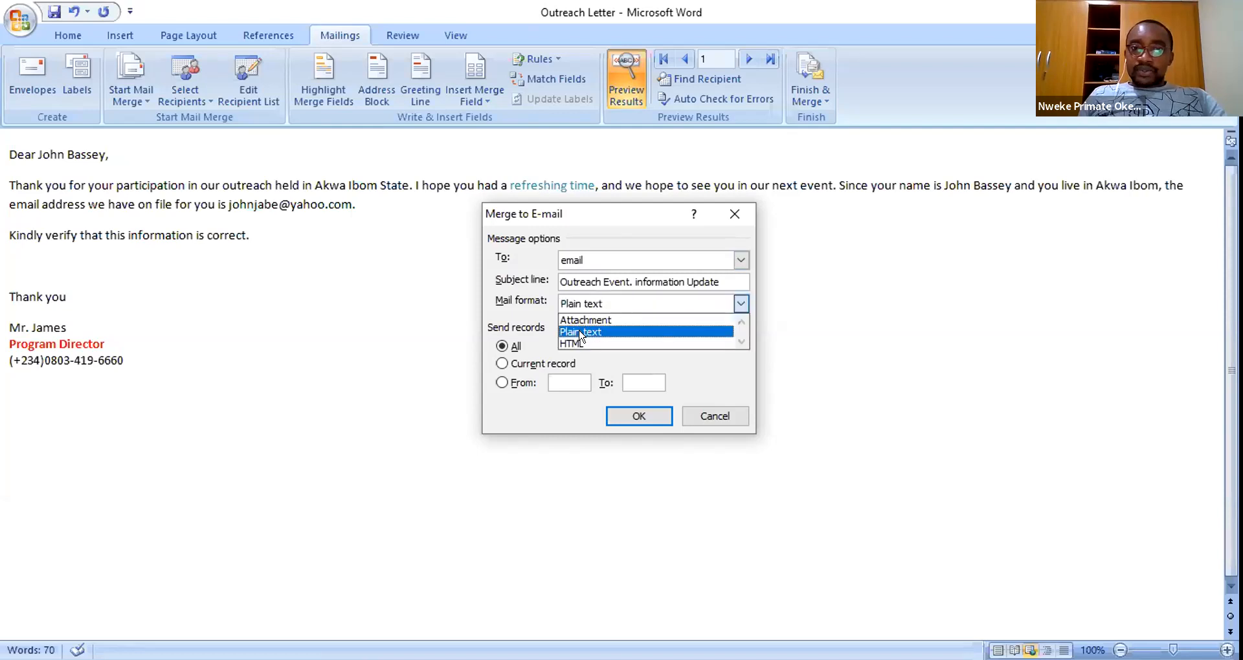
pyautogui.click(574, 343)
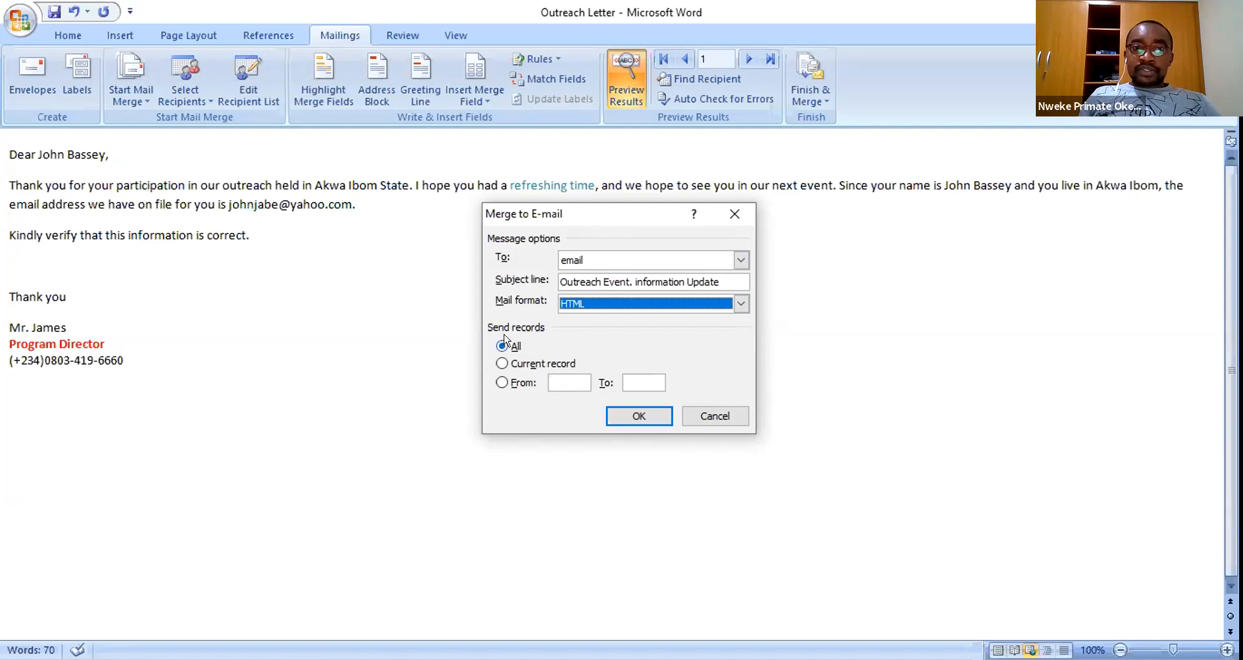
pyautogui.click(531, 365)
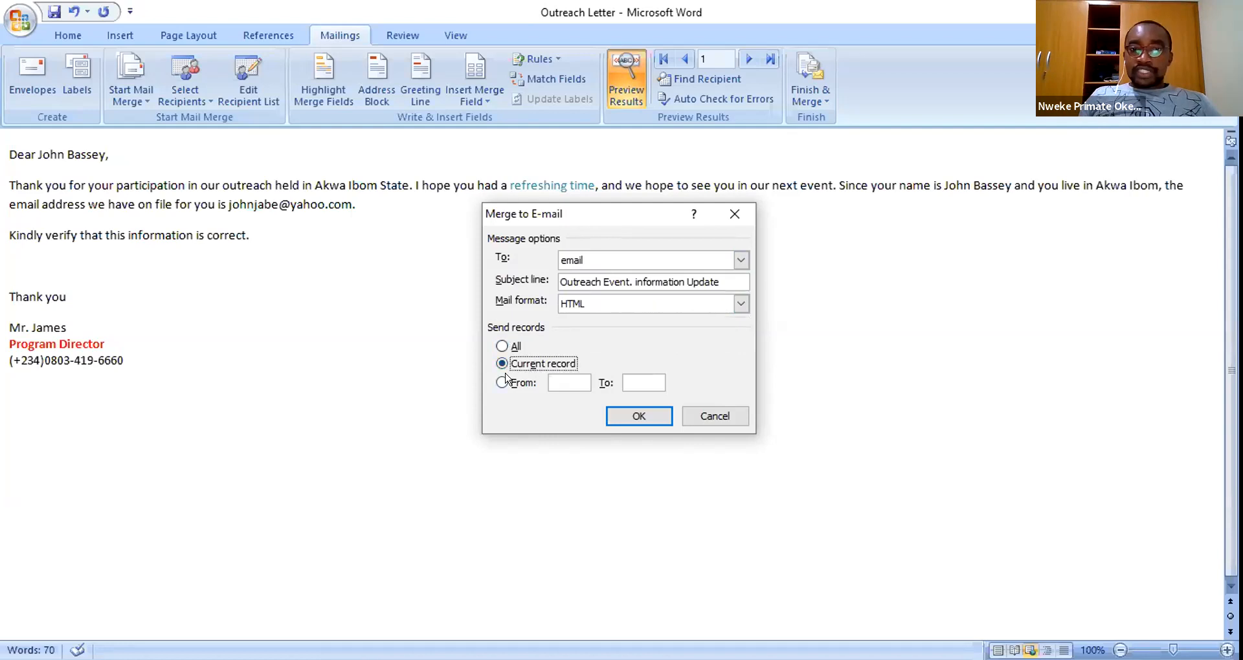
pyautogui.click(502, 383)
pyautogui.click(506, 364)
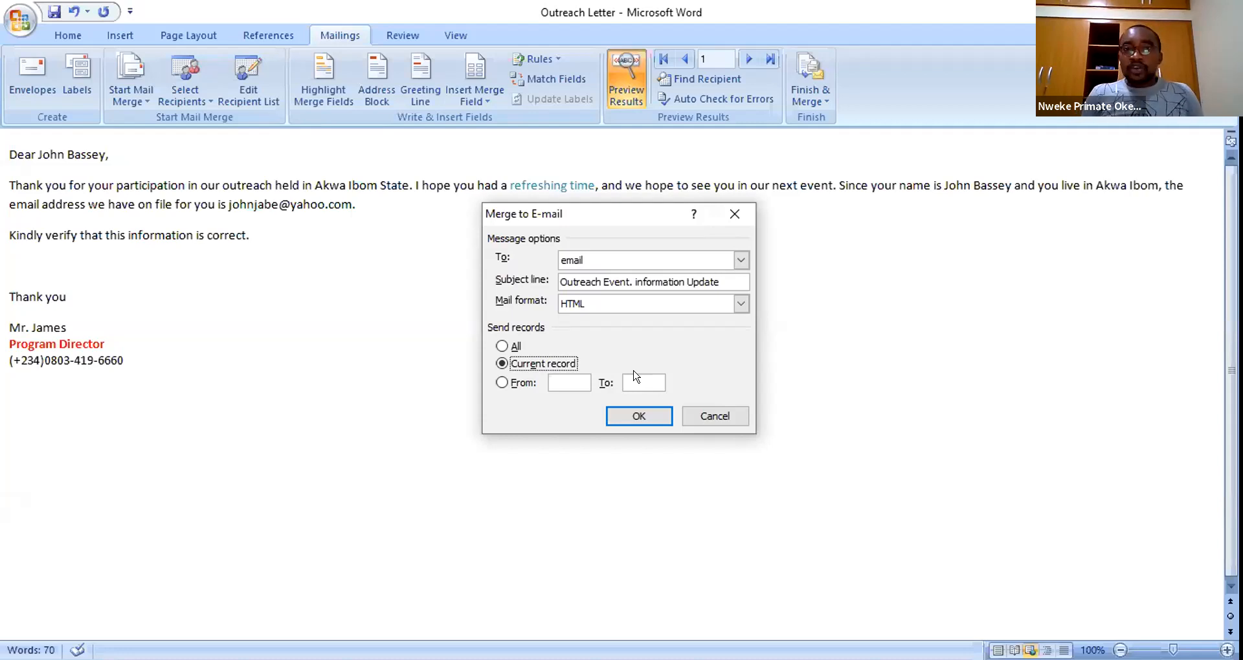
pyautogui.click(502, 346)
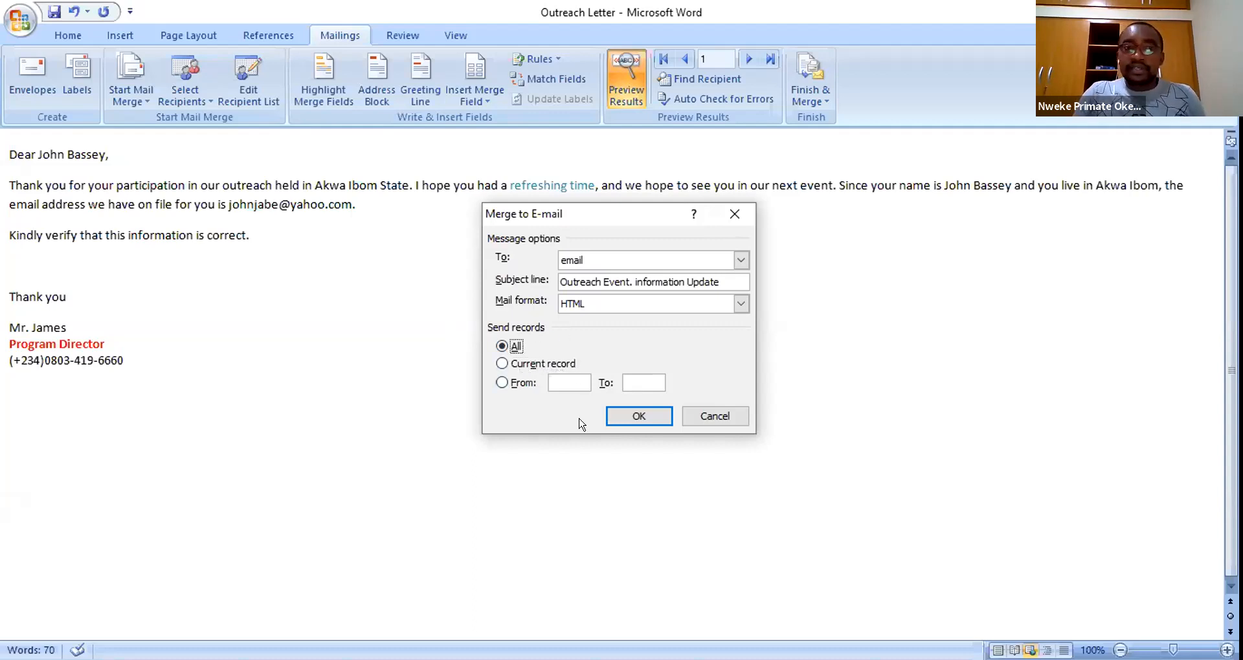
pyautogui.click(634, 412)
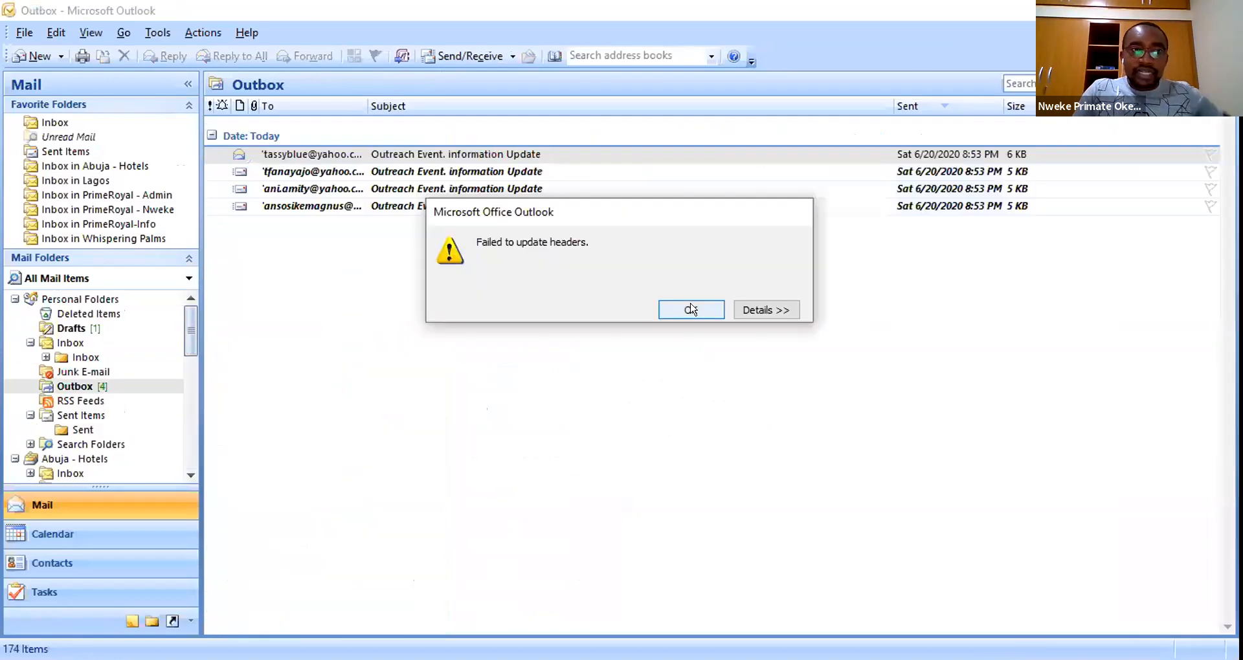
# - Dismiss the 'Failed to update headers' error and let the Outbox send its queued messages
pyautogui.press('Return')
pyautogui.click(467, 175)
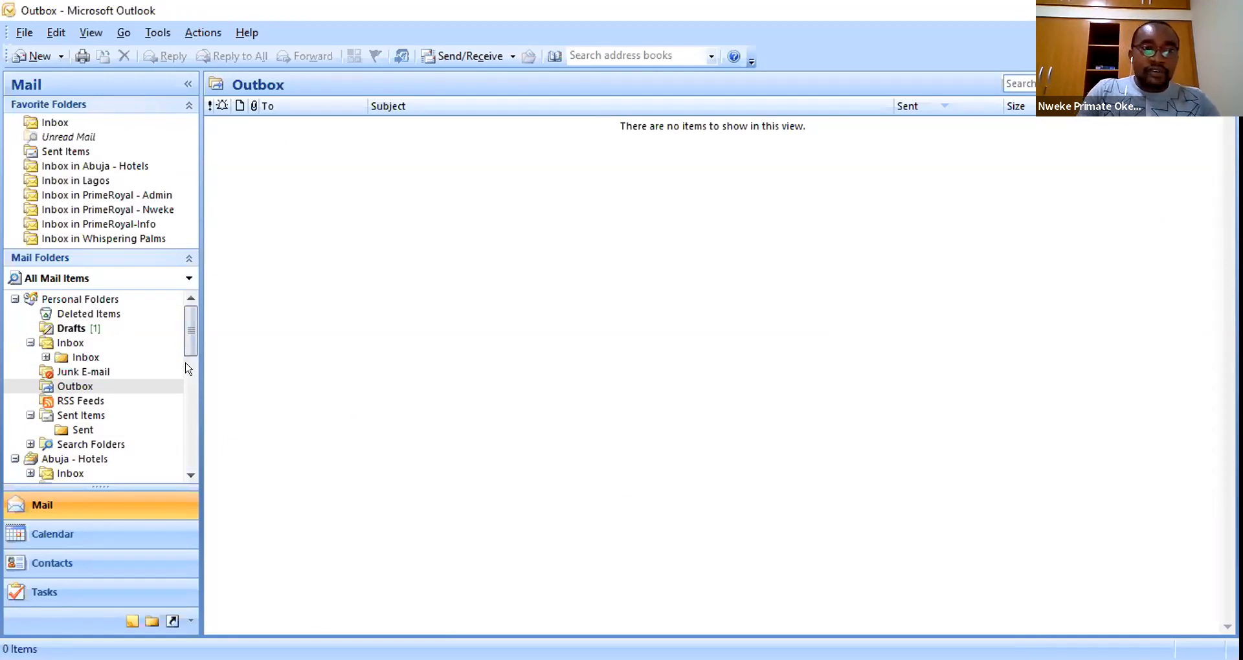
# - Open the Lagos Sent folder and review several personalised 'Outreach Event. information Update' messages
pyautogui.scroll(-6, 129, 388)
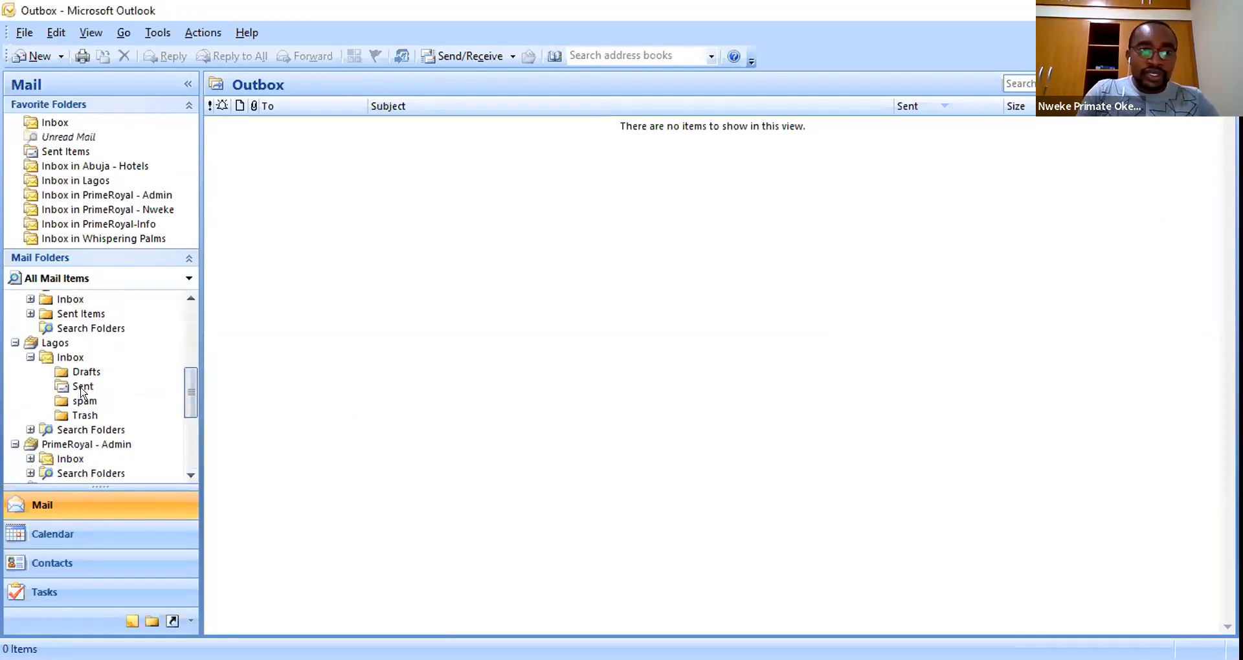
pyautogui.click(68, 384)
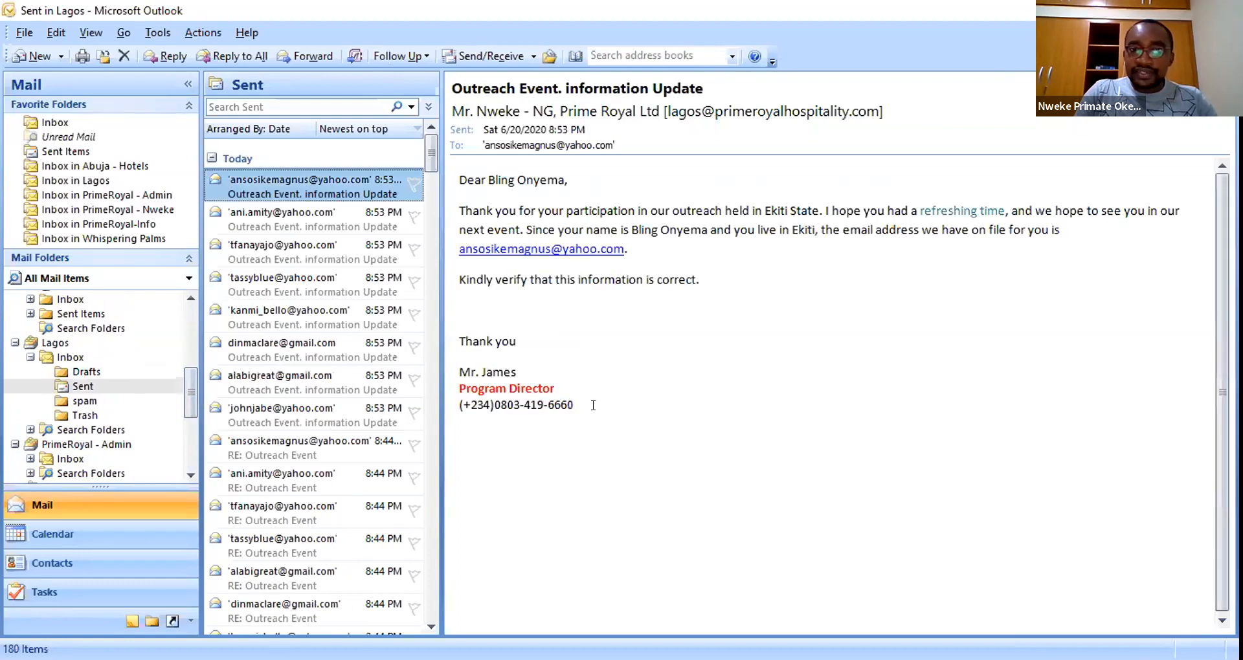
pyautogui.click(285, 217)
pyautogui.click(301, 285)
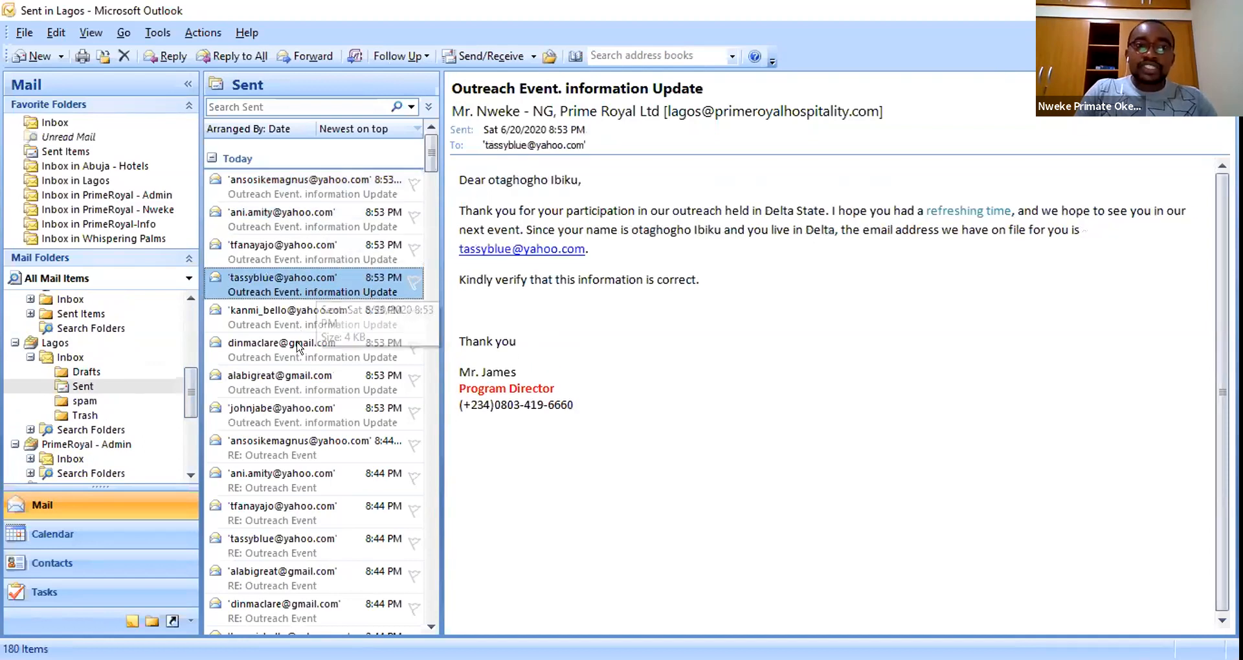
pyautogui.click(298, 324)
pyautogui.click(292, 362)
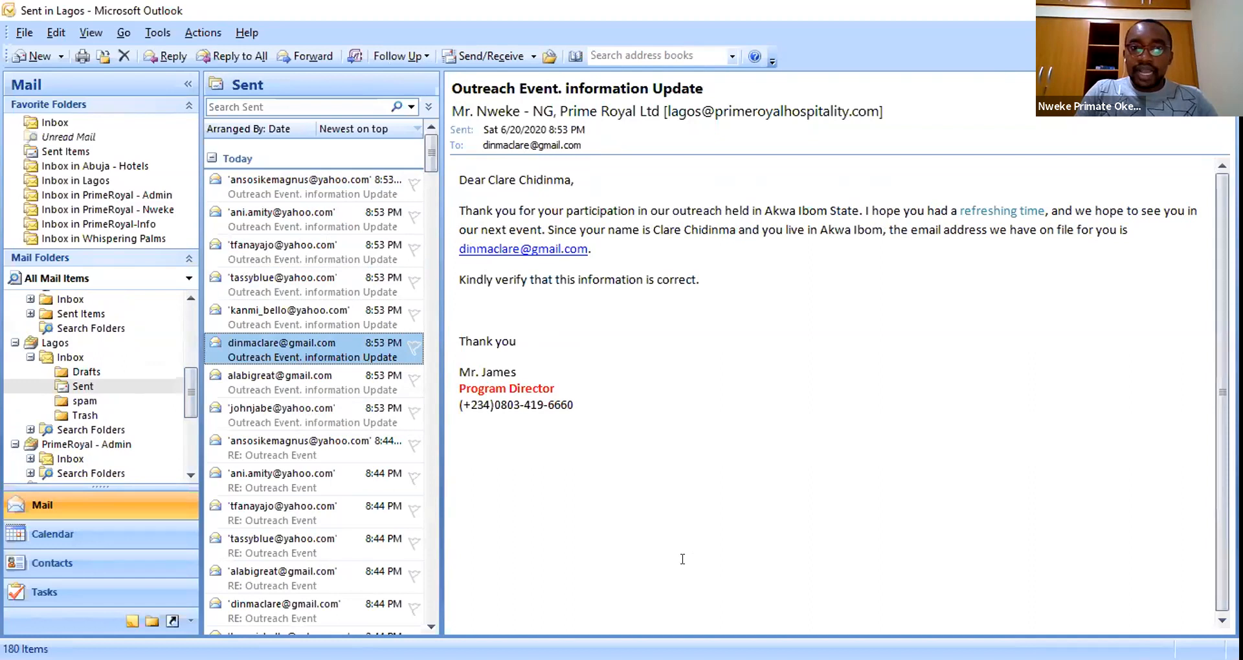
pyautogui.click(288, 186)
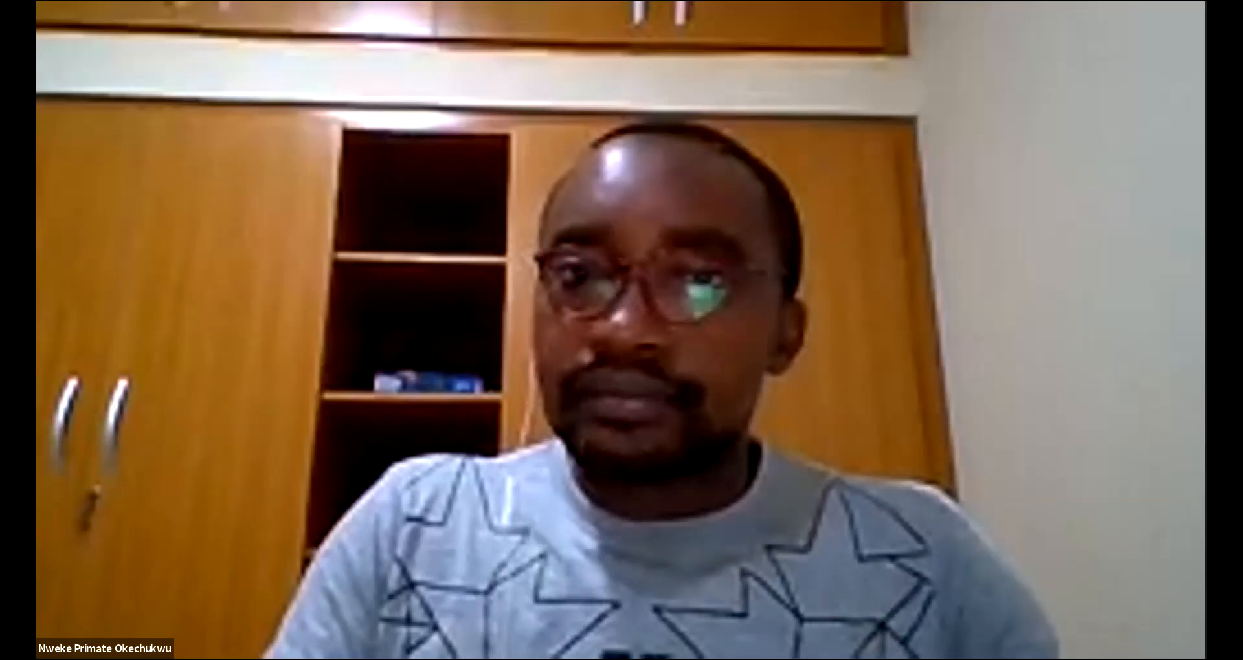